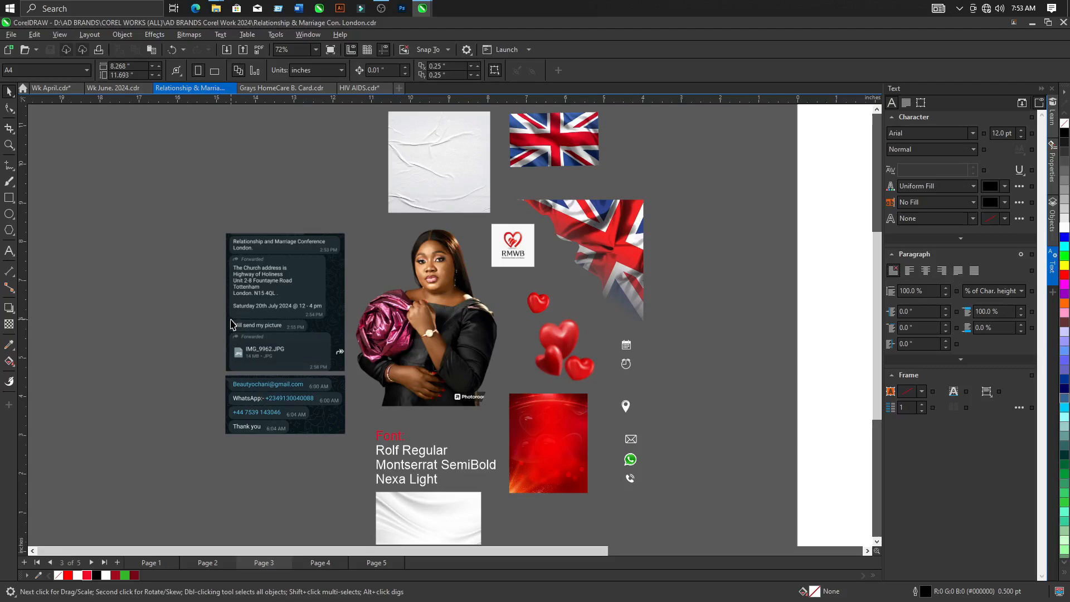
Examine the client's message screenshots, the woman's cut-out portrait and the creased paper texture beside the blank page.
scroll(272, 354, "up", 1)
scroll(282, 356, "down", 2)
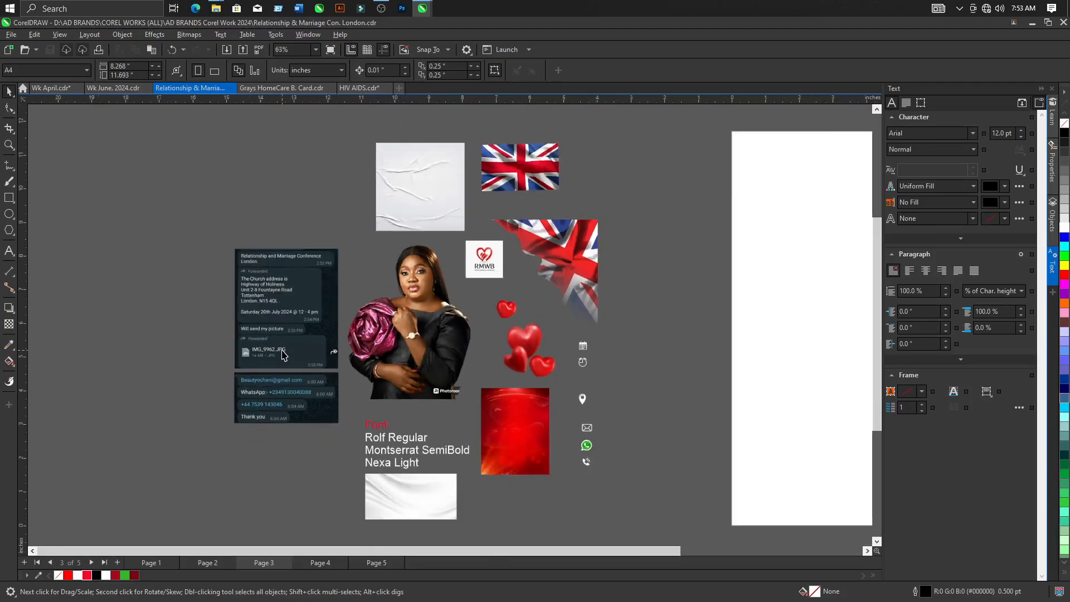
scroll(311, 274, "up", 3)
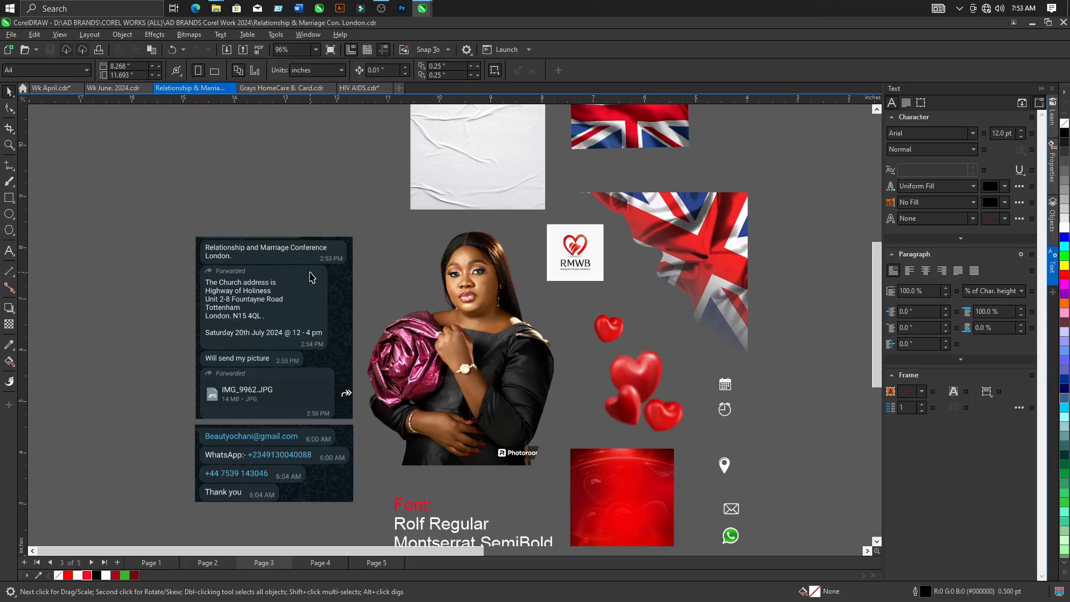
scroll(433, 355, "up", 2)
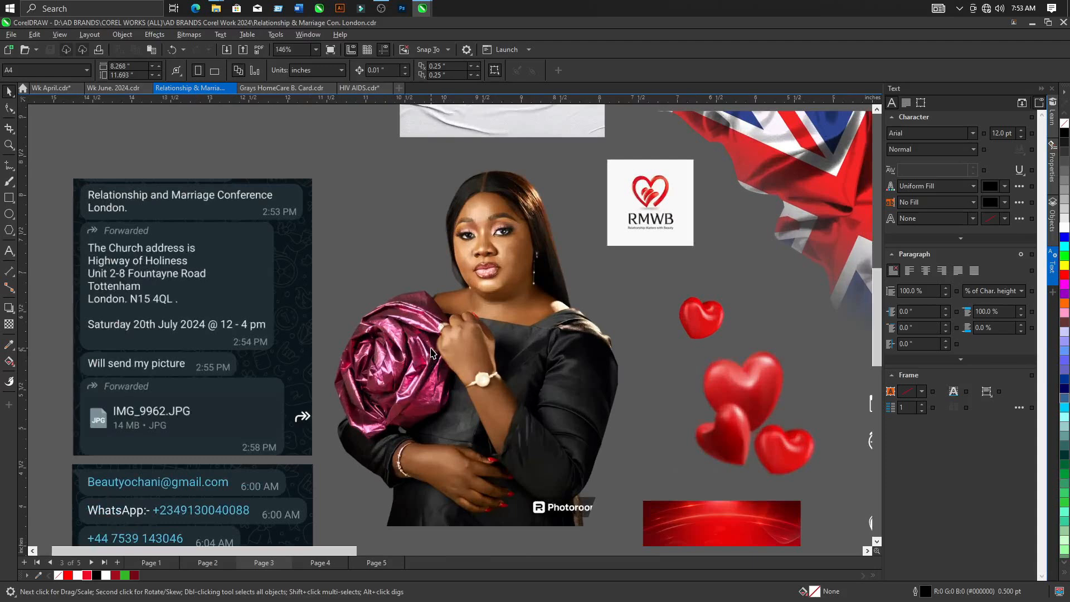
scroll(433, 354, "down", 1)
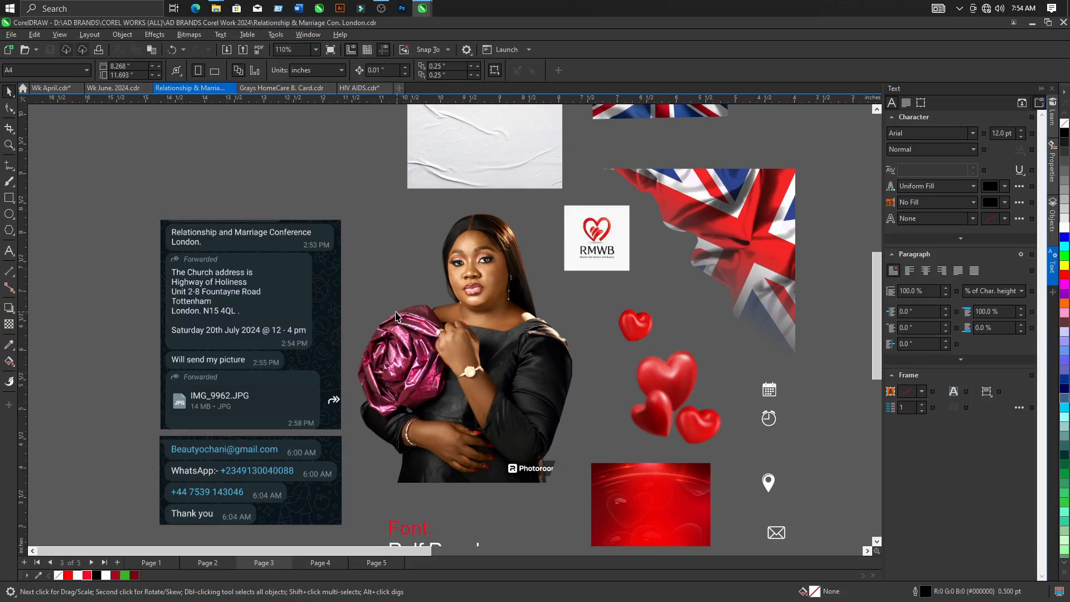
scroll(403, 320, "down", 3)
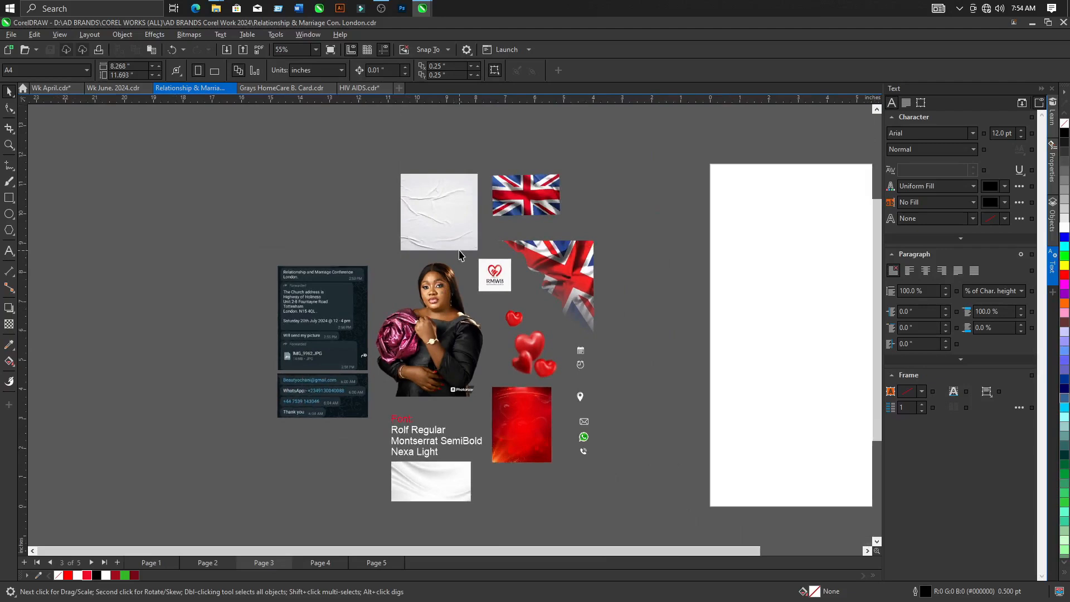
scroll(453, 221, "up", 2)
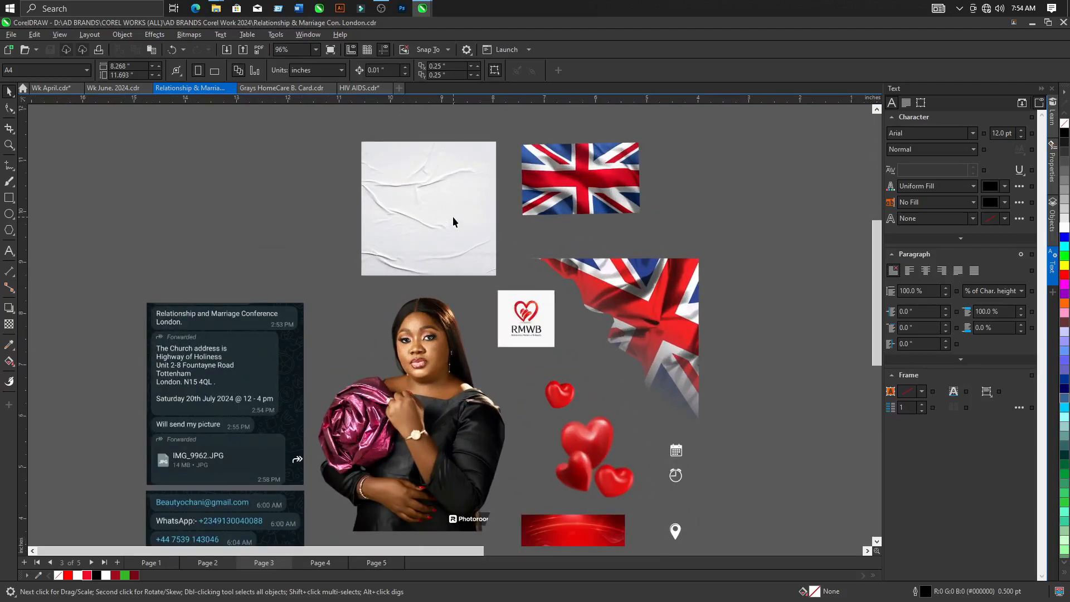
scroll(453, 222, "down", 2)
scroll(432, 319, "up", 3)
scroll(472, 313, "down", 2)
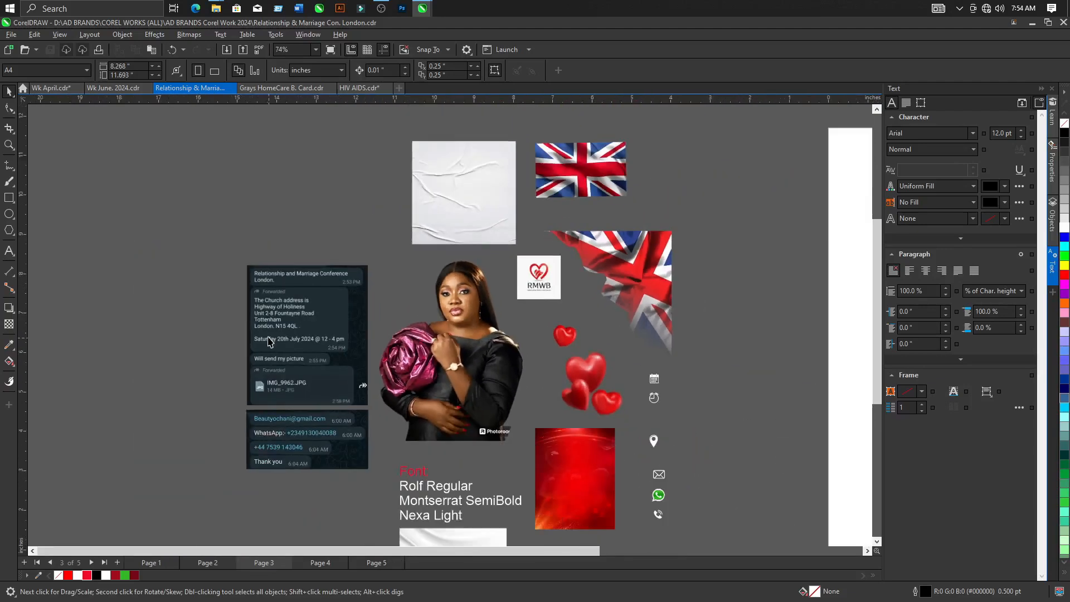
Examine the venue and date message, the red background image, the hearts, the contact icons and the RMWB logo.
scroll(269, 343, "up", 3)
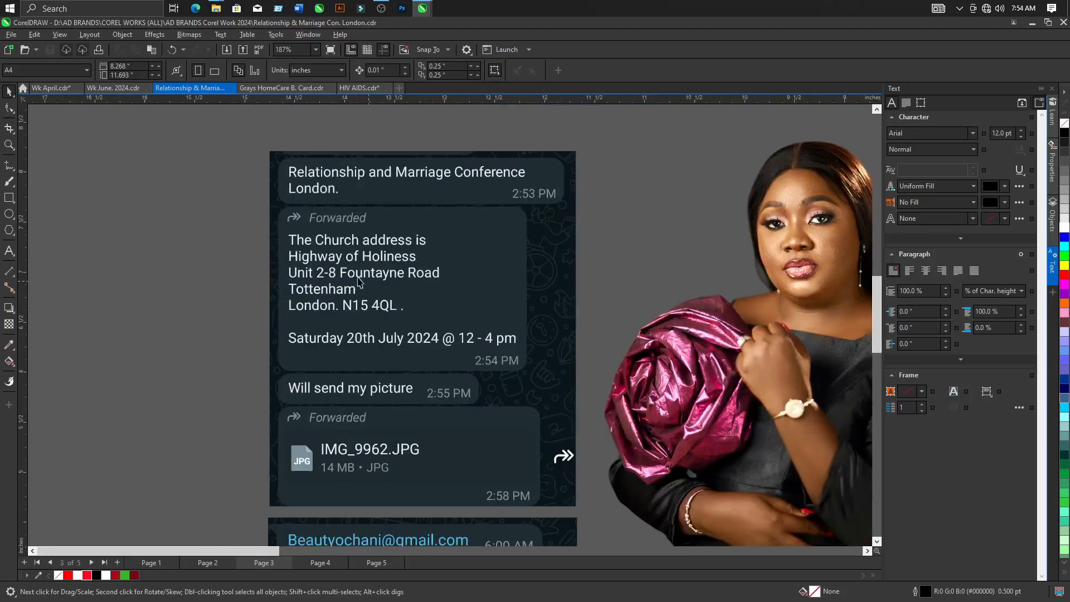
scroll(395, 297, "down", 5)
scroll(484, 367, "up", 4)
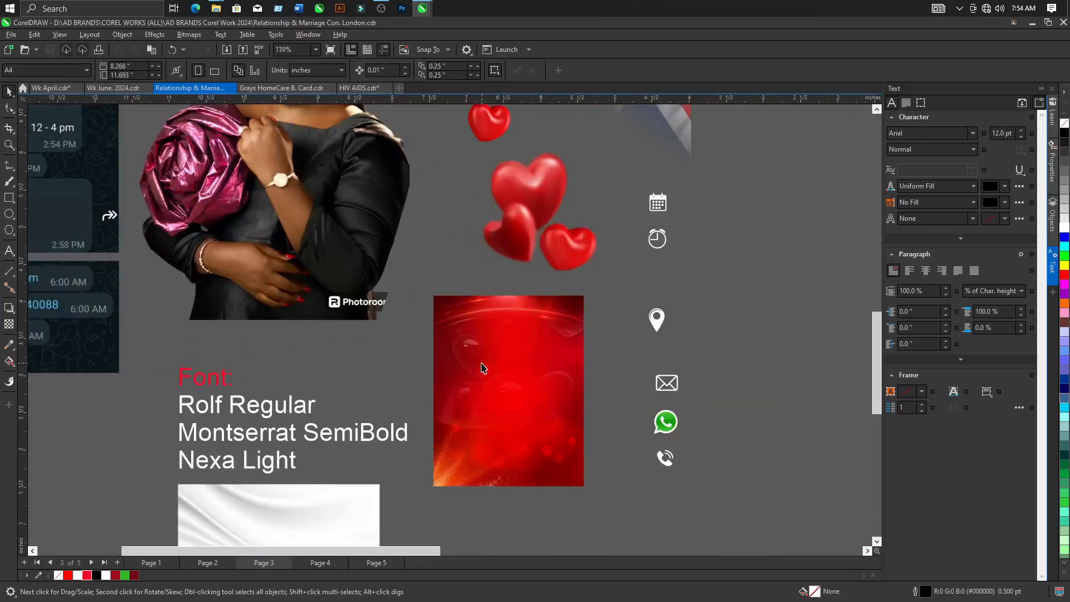
scroll(484, 367, "up", 2)
scroll(483, 368, "down", 5)
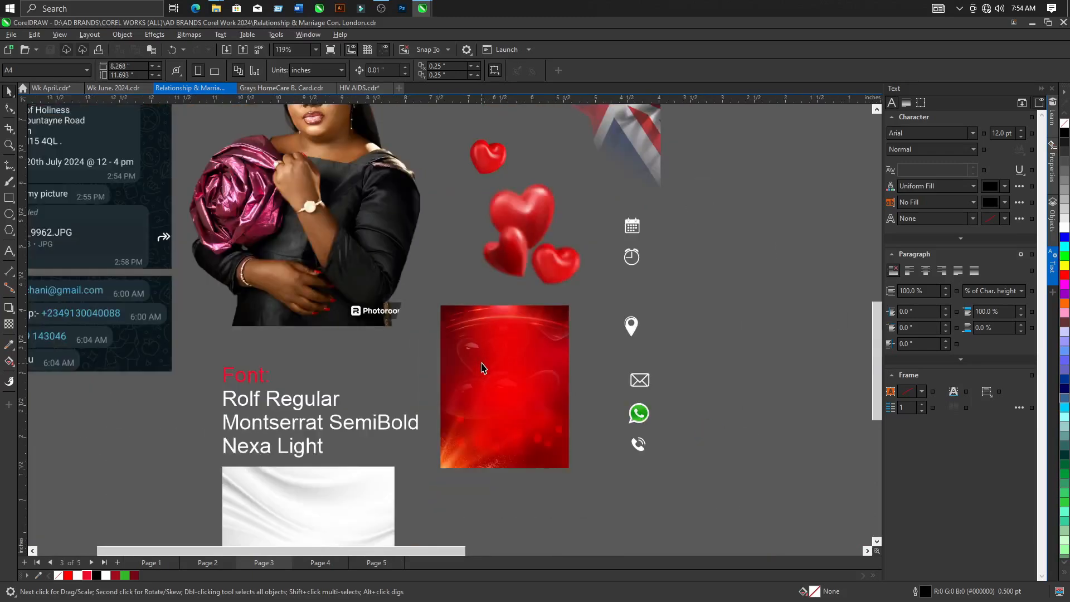
scroll(484, 226, "up", 3)
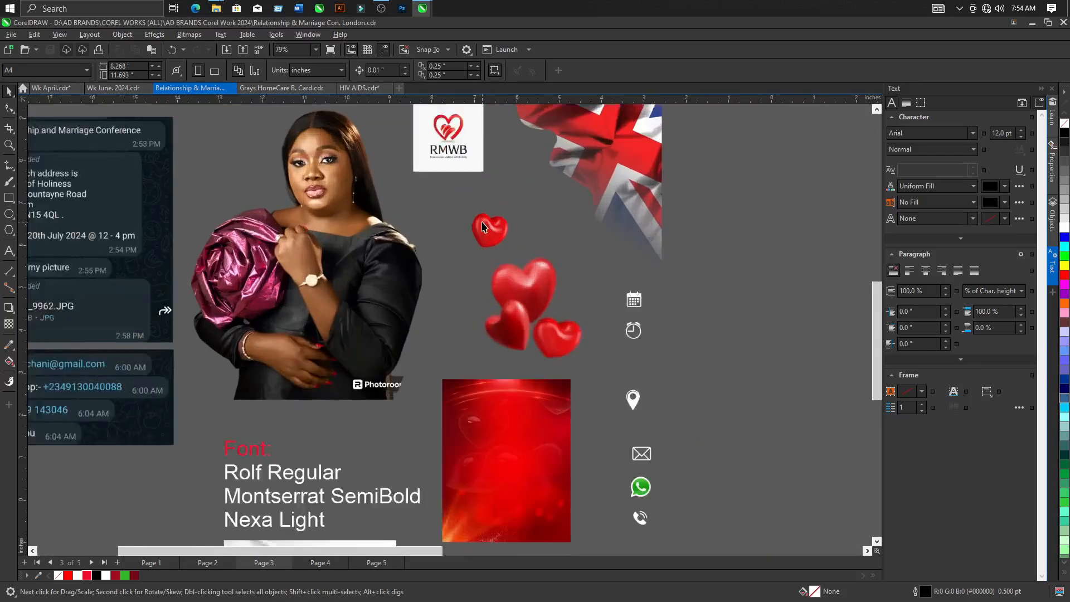
scroll(563, 379, "down", 2)
scroll(562, 377, "down", 3)
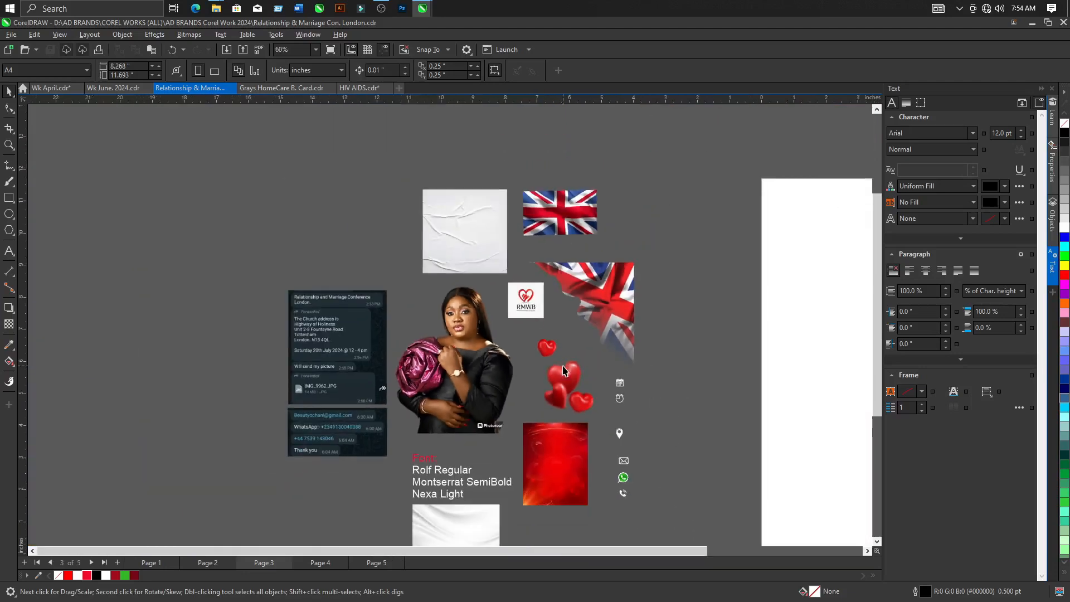
scroll(561, 368, "up", 3)
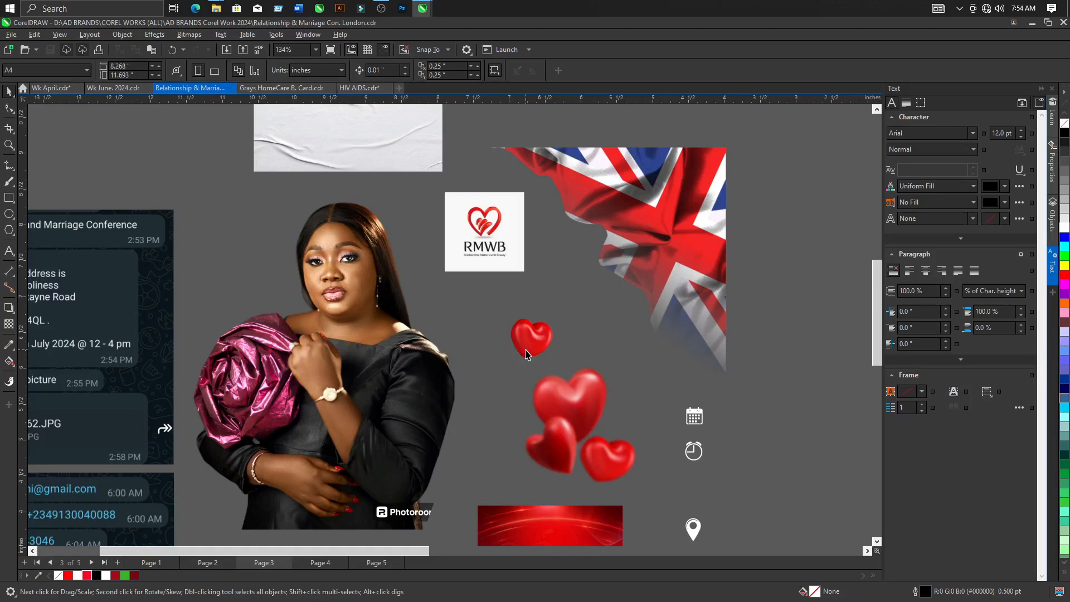
scroll(526, 354, "down", 4)
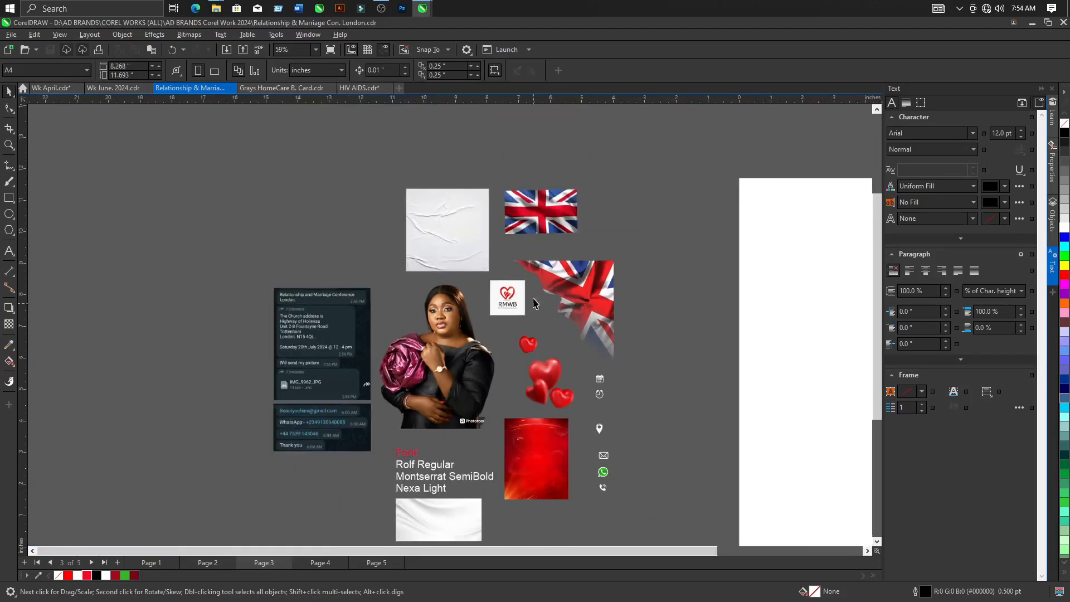
Inspect the Union Jack flag images and the creased white paper texture up close.
scroll(531, 245, "up", 3)
scroll(95, 402, "up", 3)
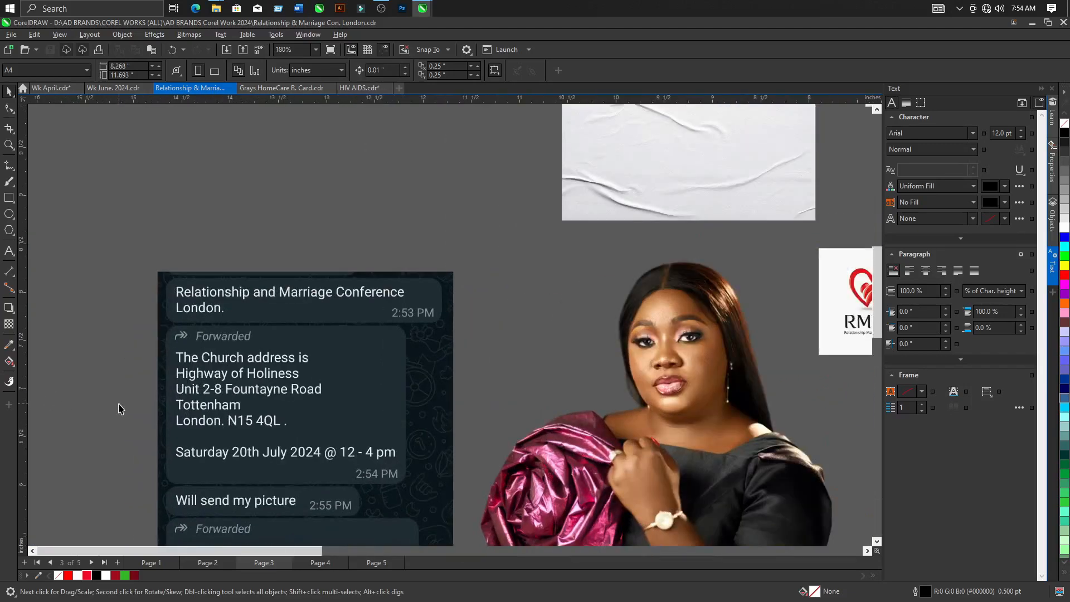
scroll(440, 318, "down", 4)
scroll(519, 183, "up", 3)
scroll(518, 183, "up", 2)
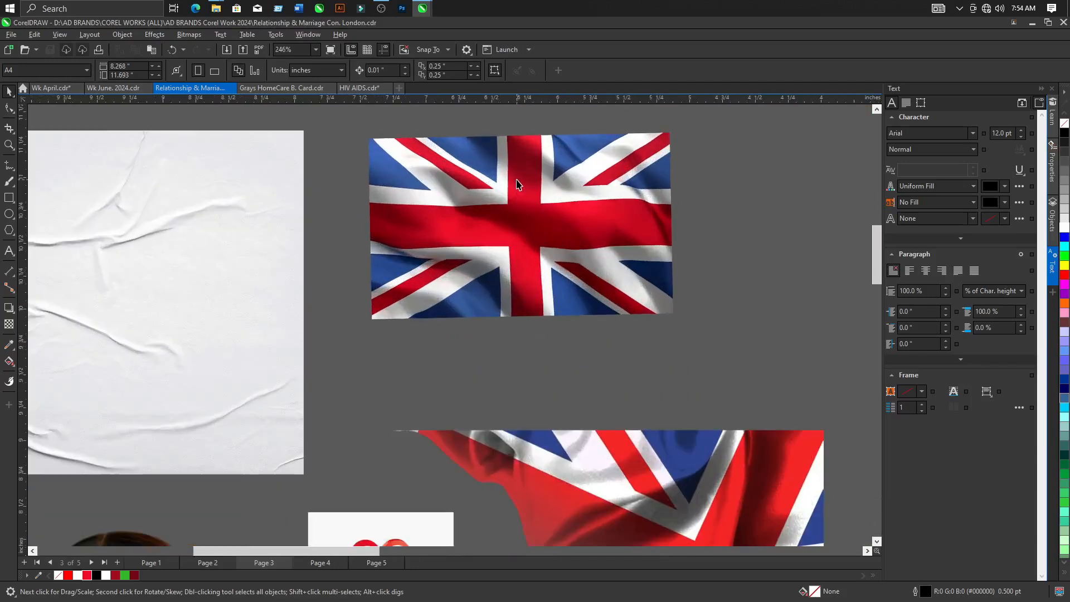
scroll(519, 184, "down", 2)
scroll(288, 209, "up", 2)
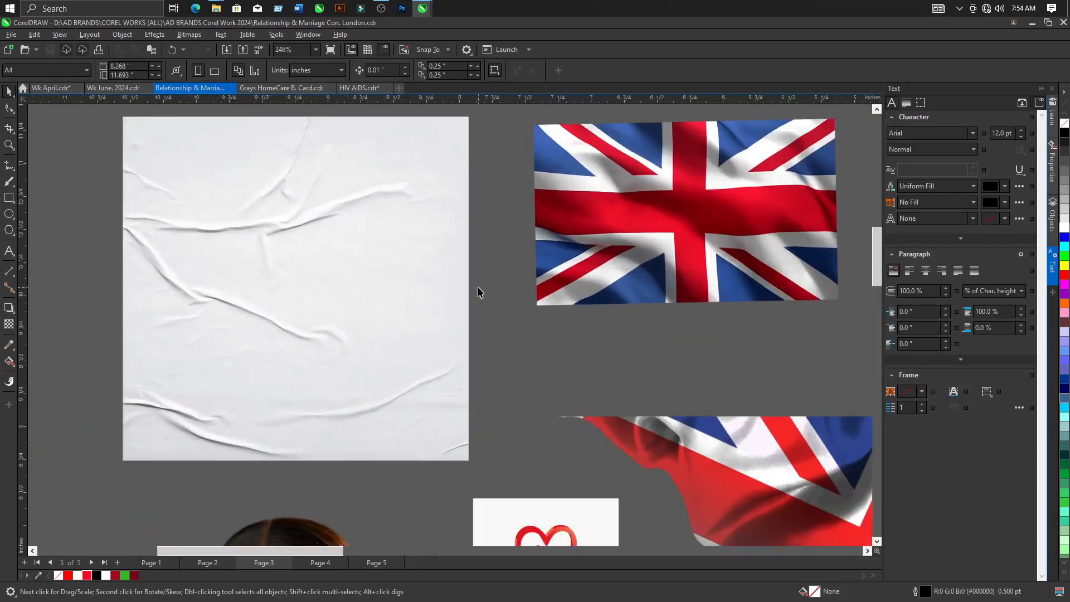
scroll(522, 272, "down", 1)
scroll(446, 217, "down", 3)
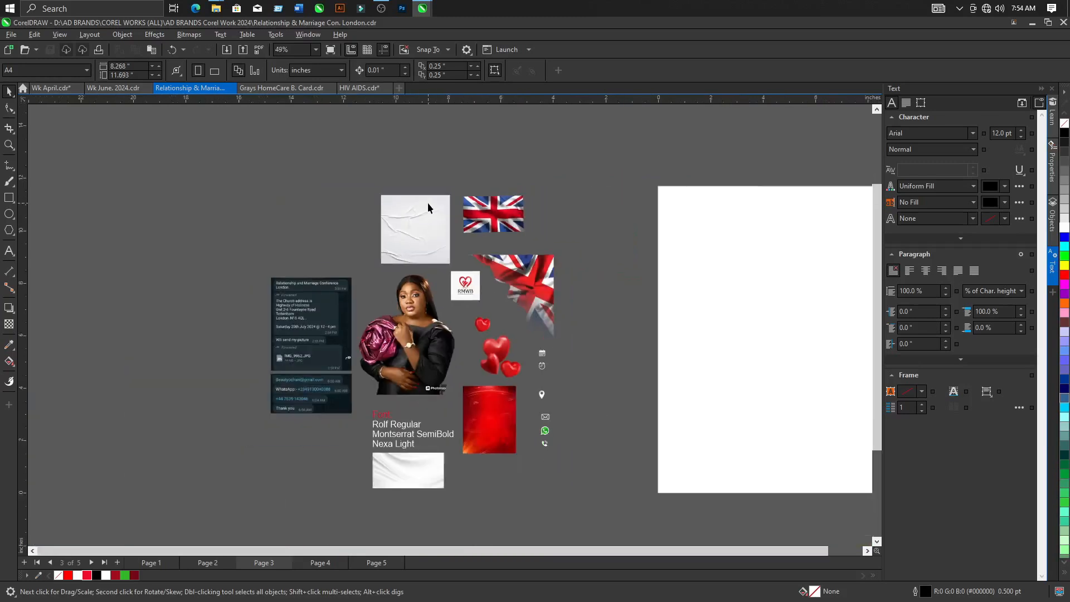
Read the font list above the white satin texture and review the full set of design assets.
scroll(414, 473, "up", 2)
scroll(414, 471, "up", 3)
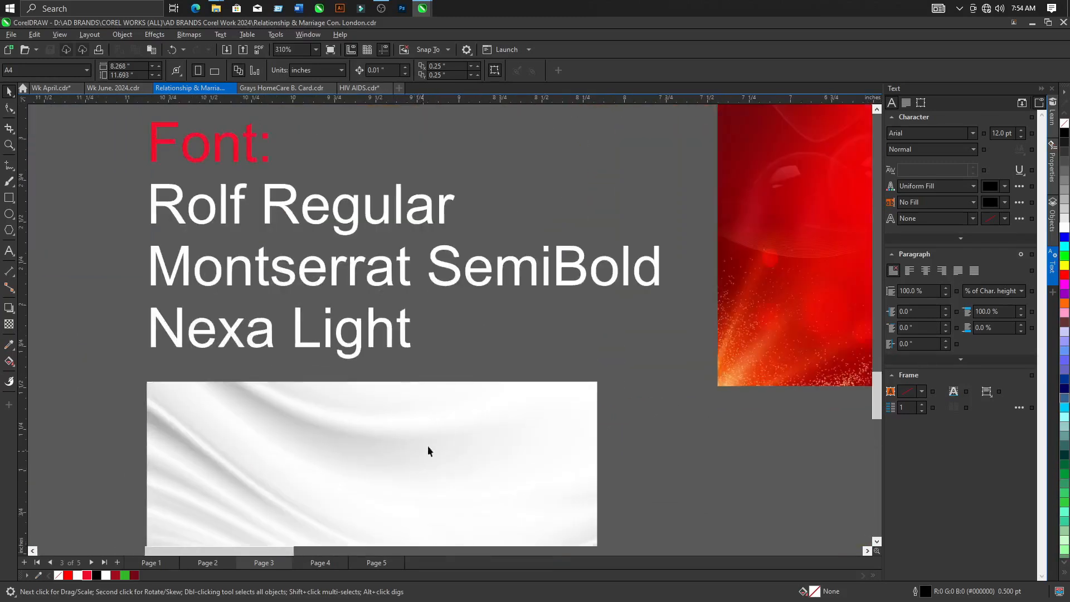
scroll(418, 433, "down", 2)
scroll(314, 354, "up", 1)
scroll(313, 354, "up", 1)
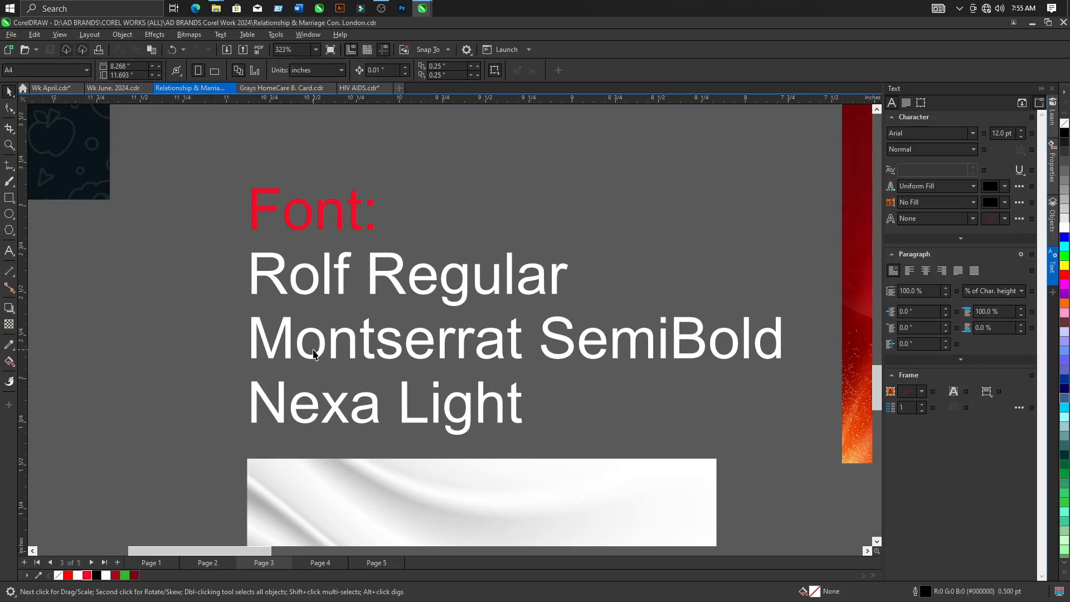
scroll(314, 354, "down", 6)
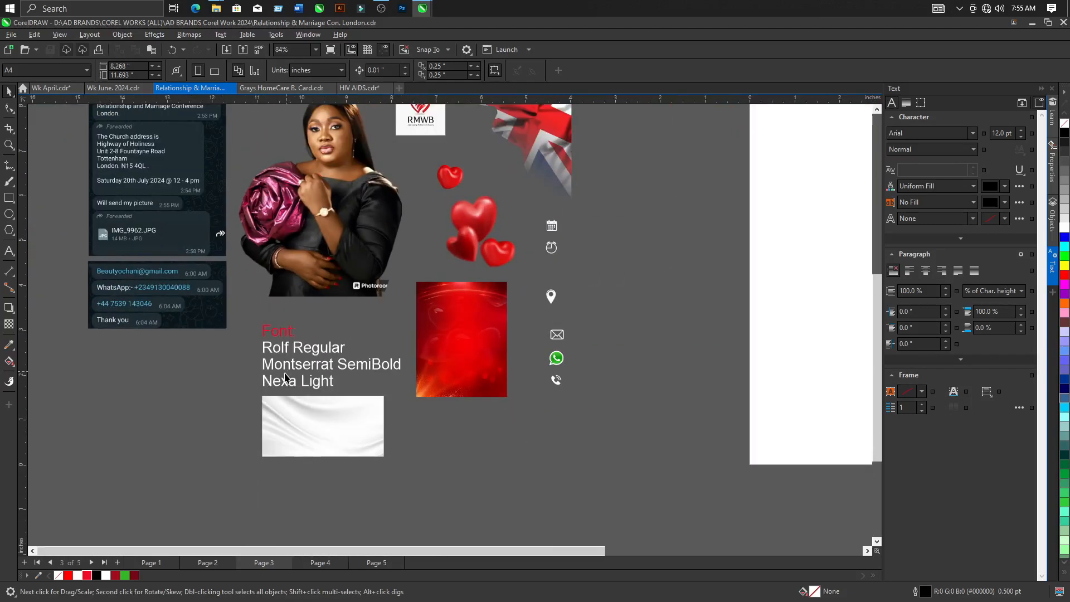
scroll(285, 376, "down", 3)
scroll(303, 189, "up", 2)
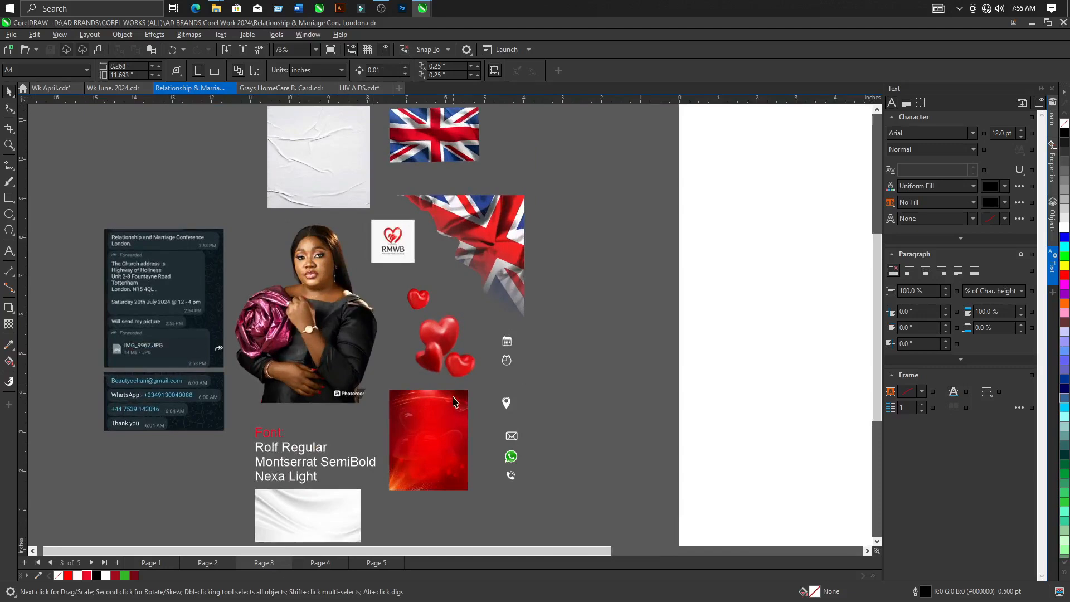
scroll(452, 381, "down", 1)
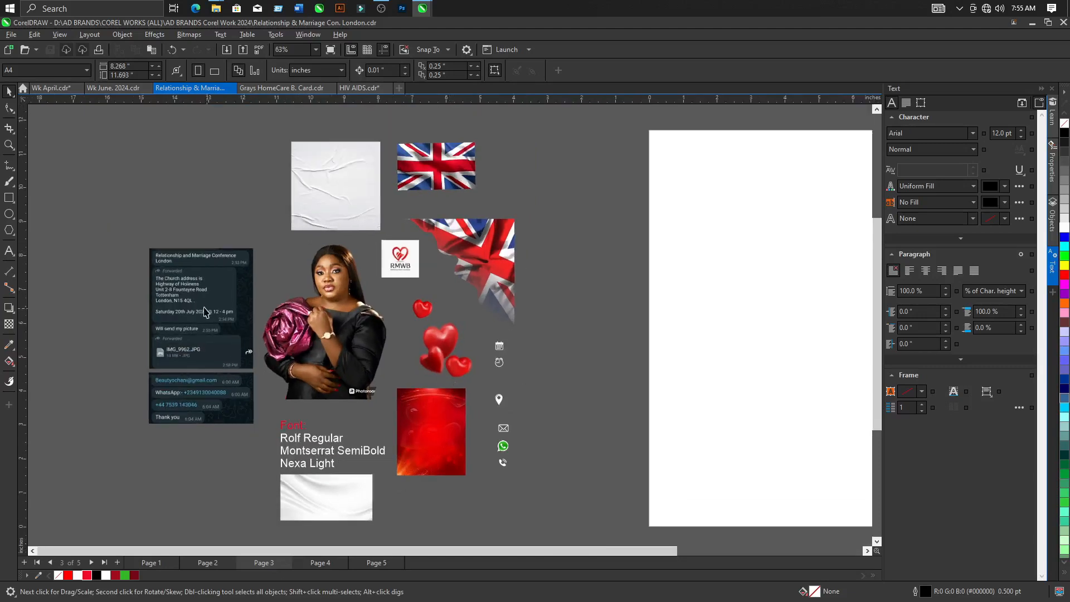
Read the conference title, church address and date in the message screenshot, and check the assets against the blank page.
scroll(178, 275, "up", 6)
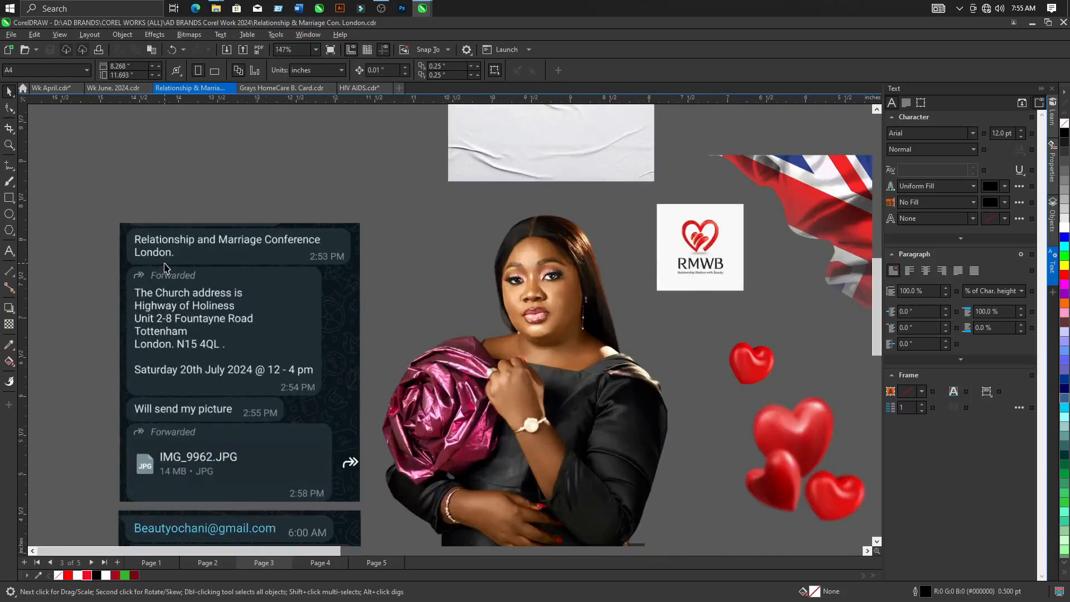
scroll(141, 259, "up", 1)
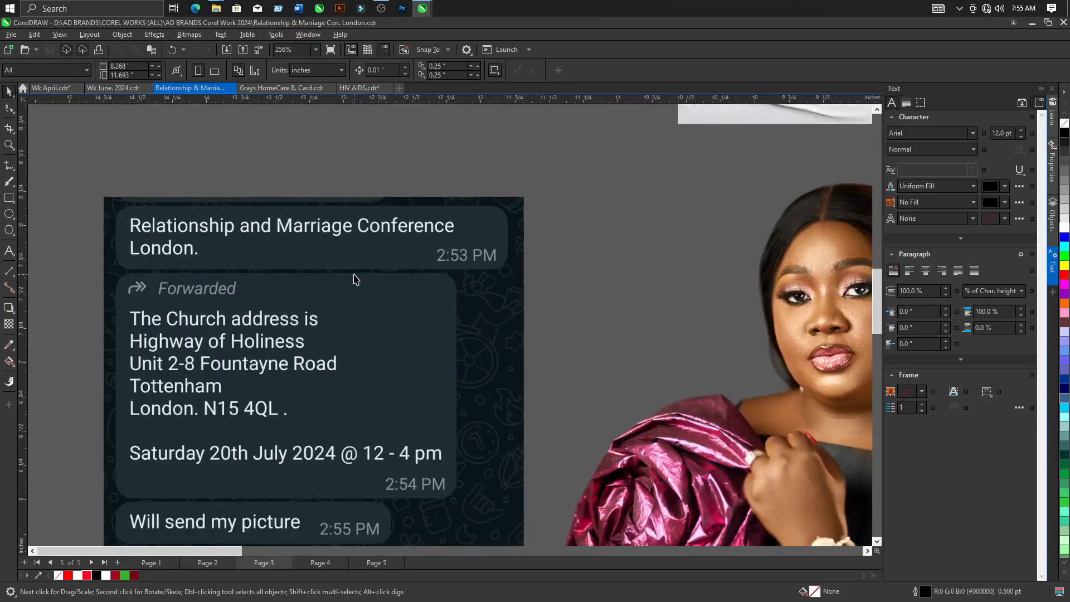
scroll(354, 275, "down", 1)
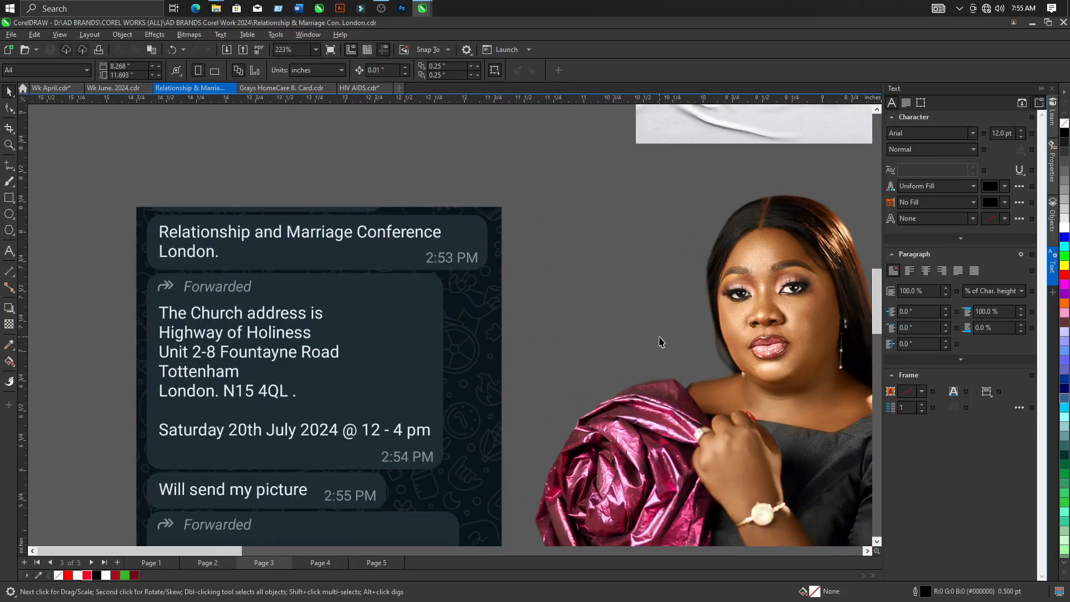
scroll(519, 323, "down", 1)
scroll(288, 256, "up", 3)
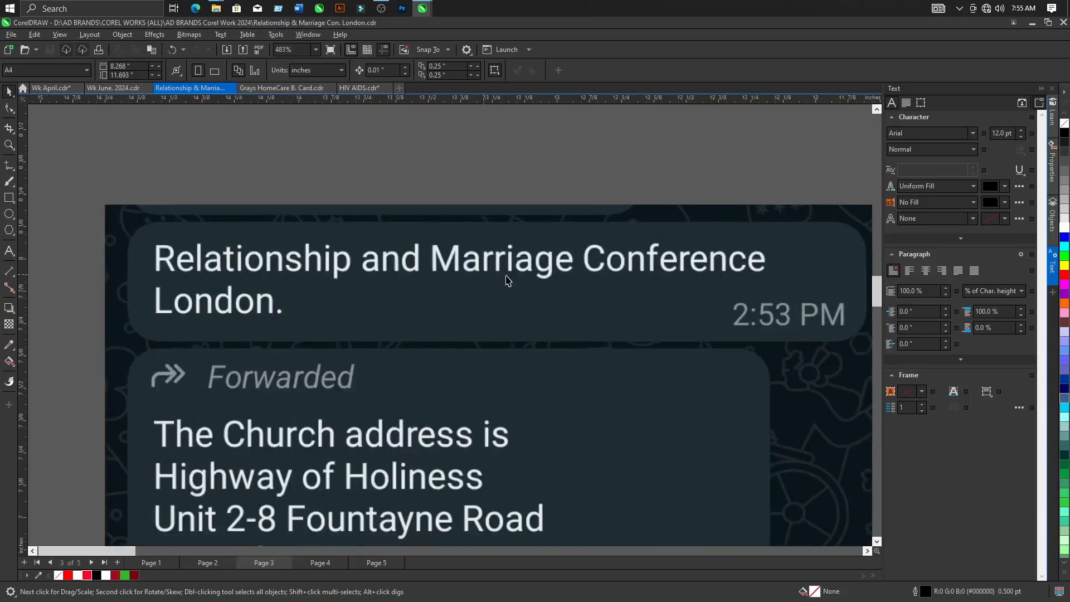
scroll(384, 279, "down", 1)
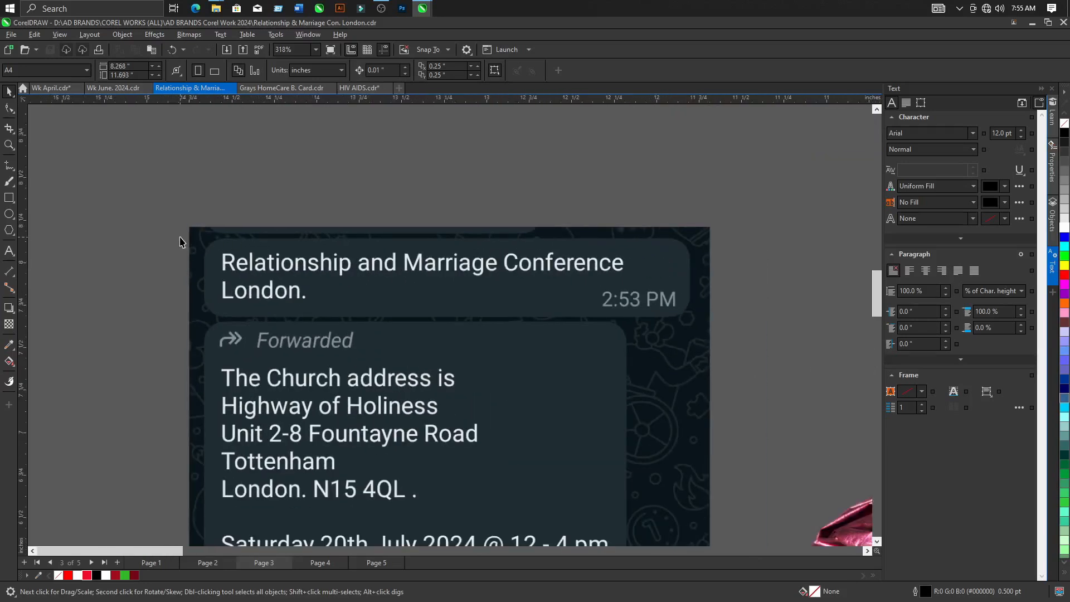
scroll(184, 243, "down", 7)
scroll(253, 343, "down", 1)
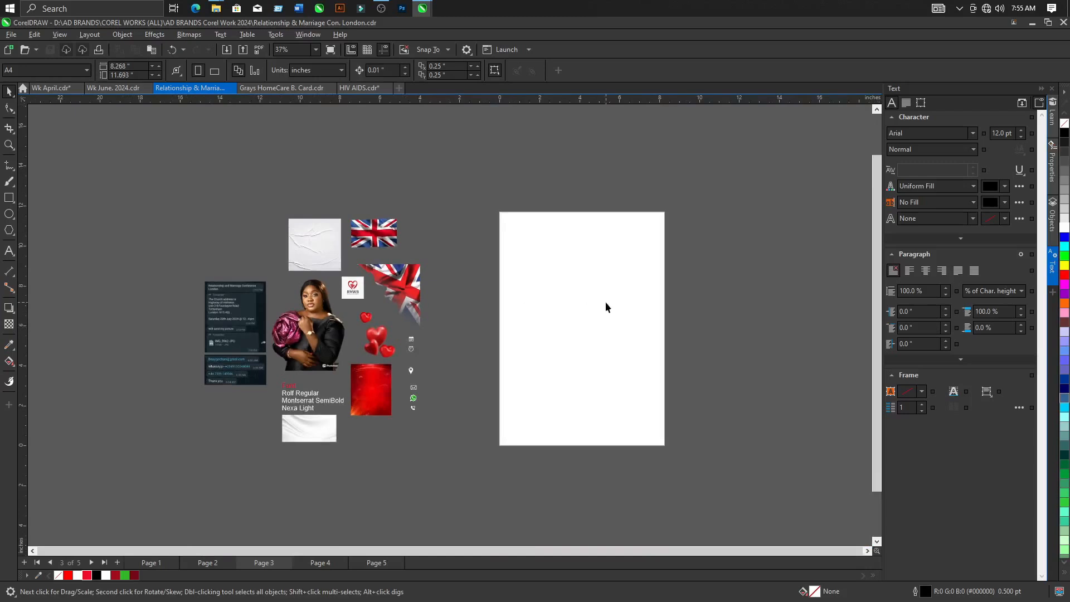
scroll(610, 301, "up", 1)
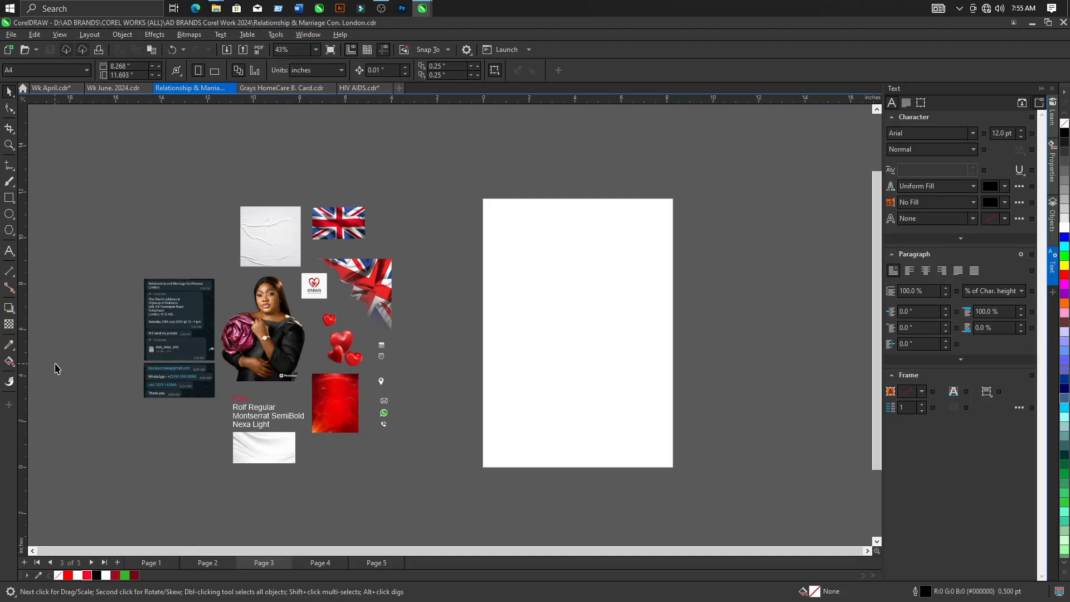
scroll(124, 340, "up", 1)
scroll(351, 281, "up", 1)
scroll(374, 251, "up", 2)
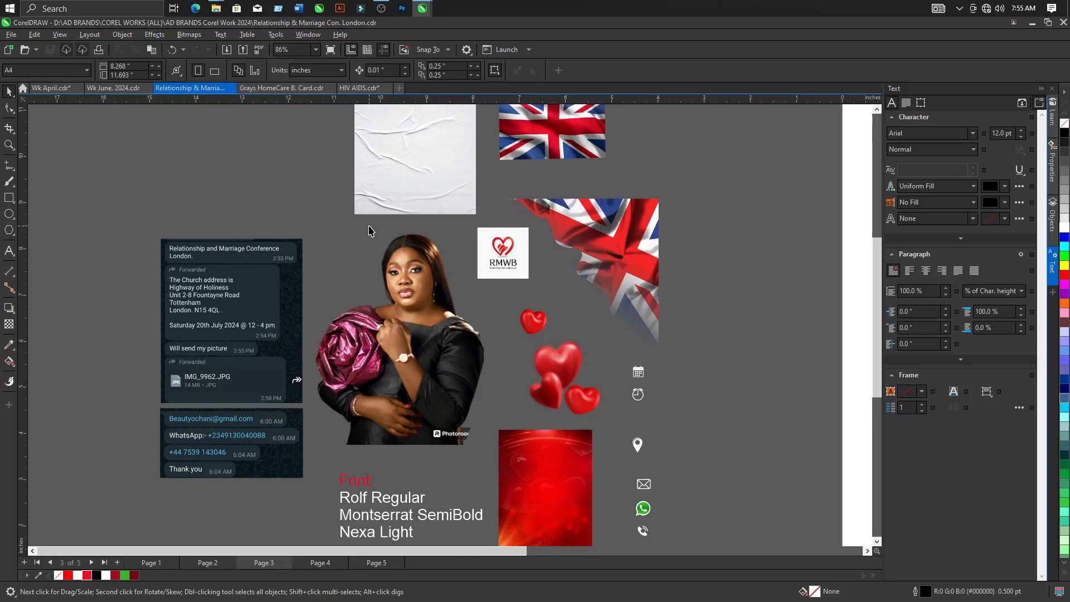
Draw a rectangle about 6.7 in wide and 7.0 in high across the middle of the blank A4 page.
scroll(369, 225, "down", 6)
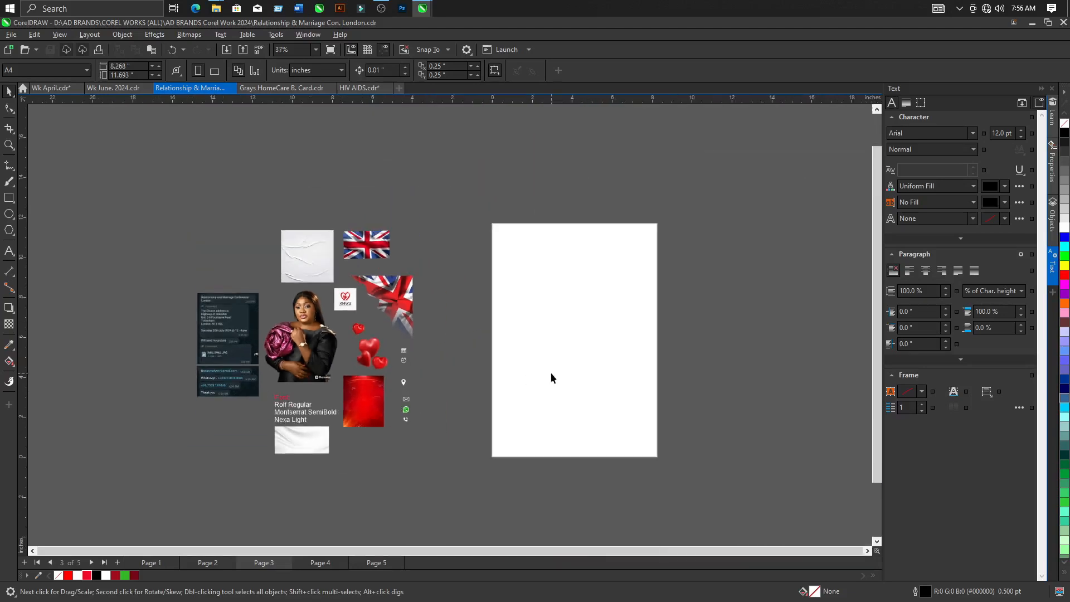
scroll(561, 327, "up", 1)
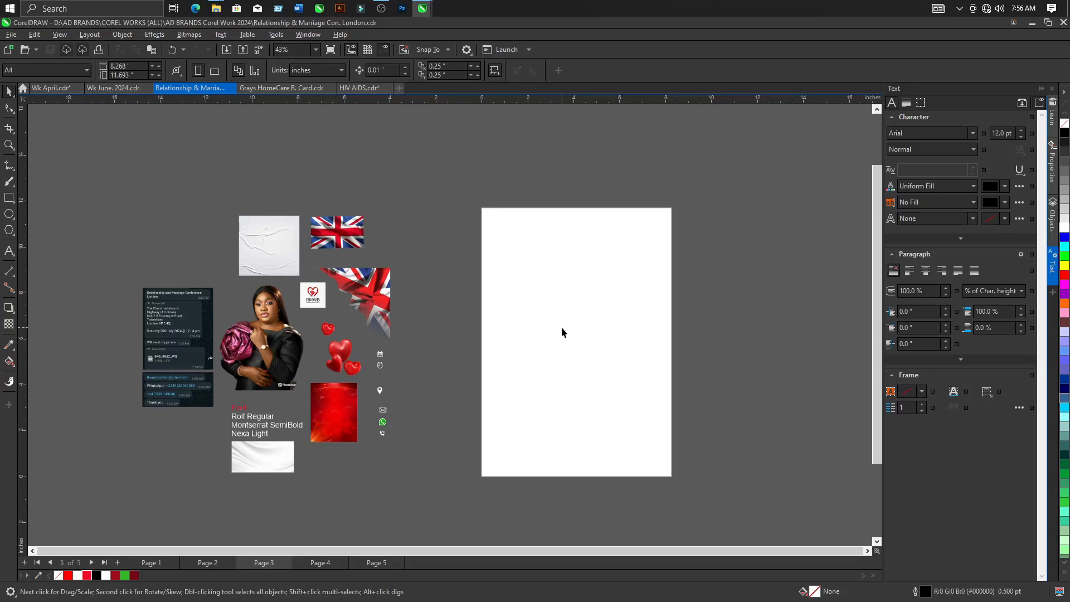
left_click(10, 200)
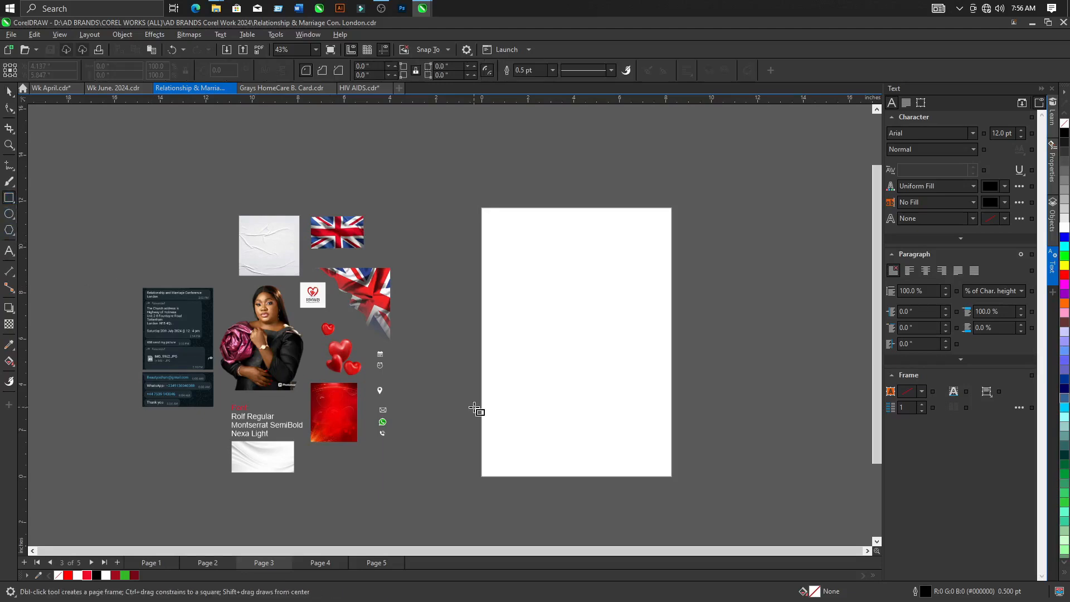
mouse_move(505, 263)
left_mouse_down()
mouse_move(637, 431)
mouse_move(658, 424)
left_mouse_up()
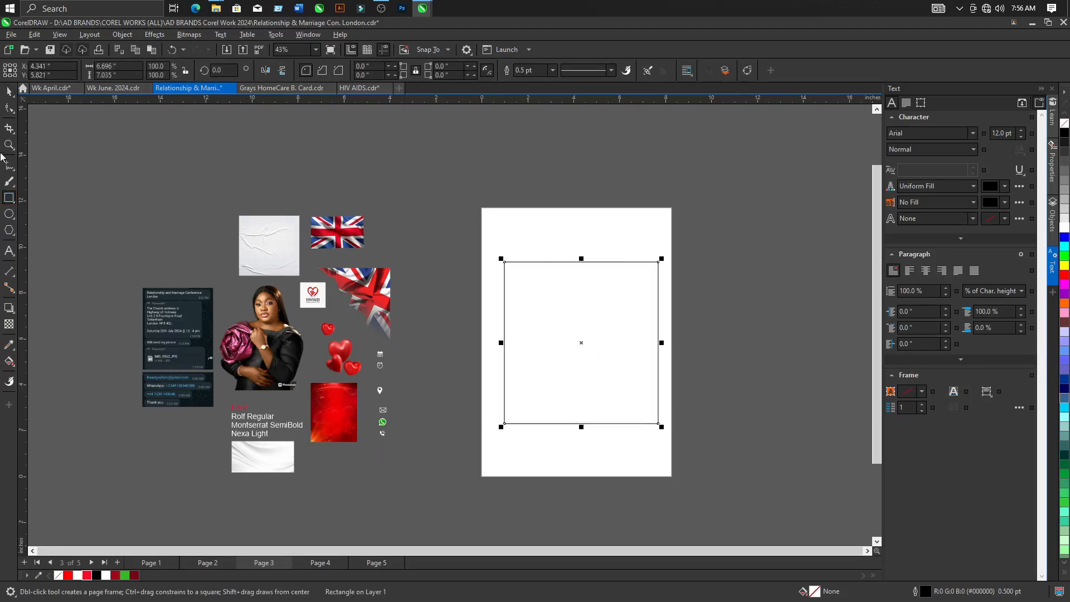
Resize the rectangle to 8 by 8 inches and center it on the page.
left_click(9, 92)
left_click(139, 165)
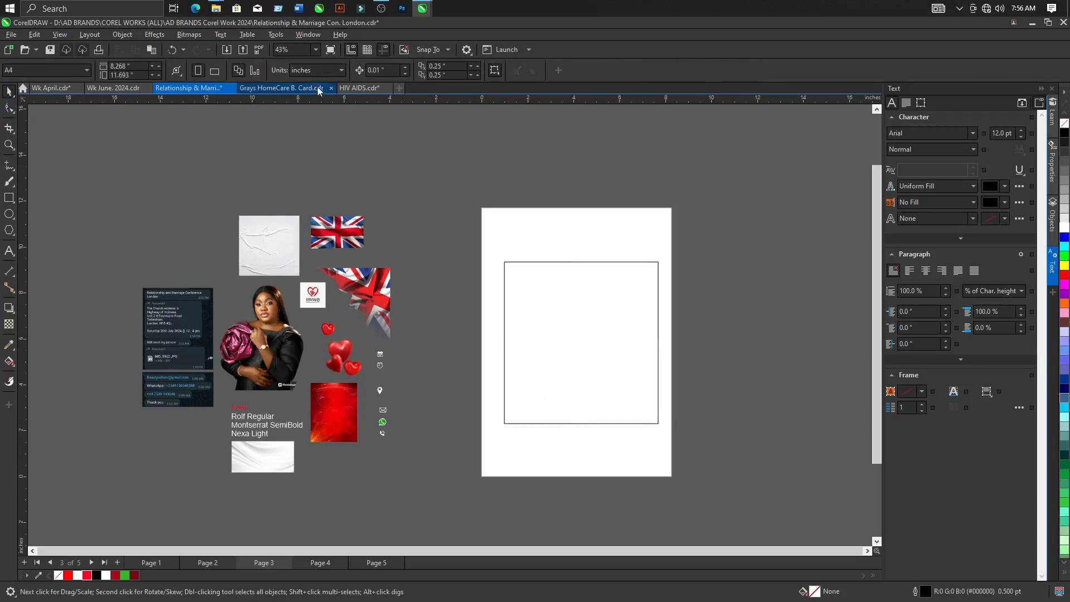
left_click(595, 304)
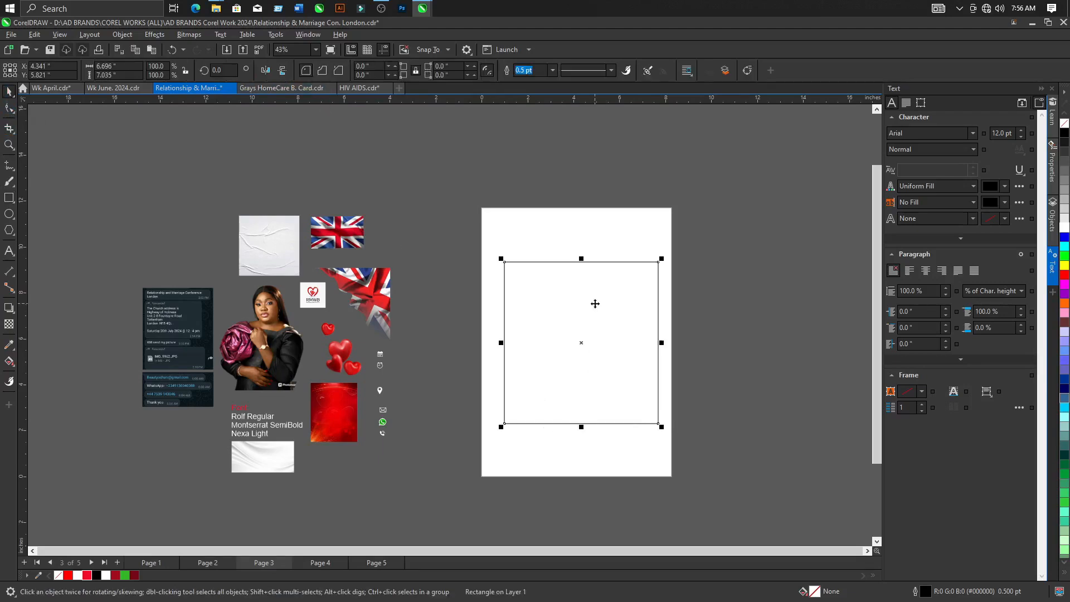
left_click_drag(132, 66, 94, 68)
type("8")
key("Tab")
type("8")
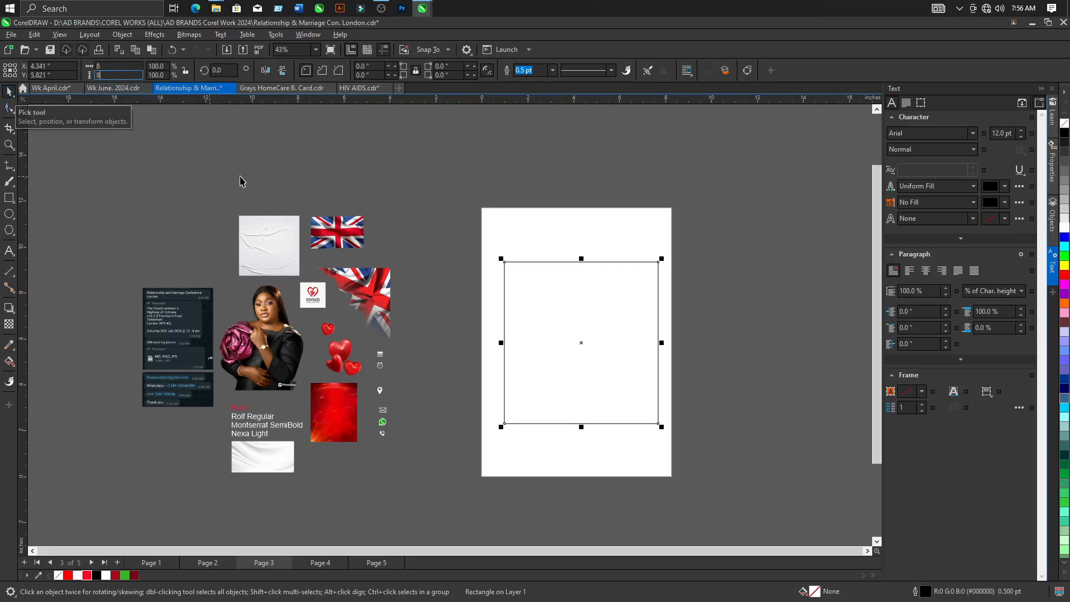
key("Return")
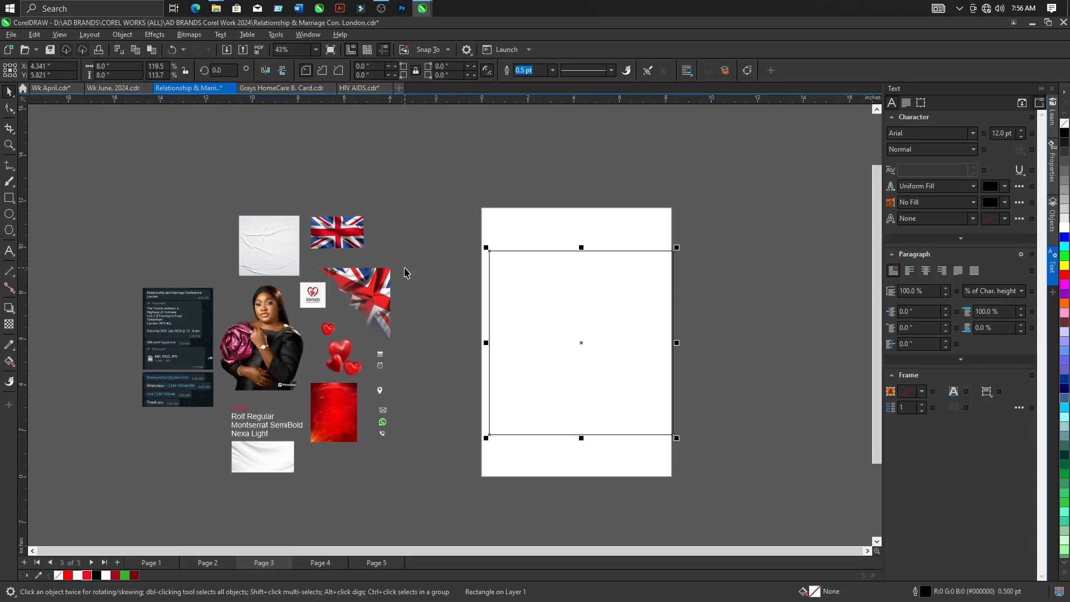
key("p")
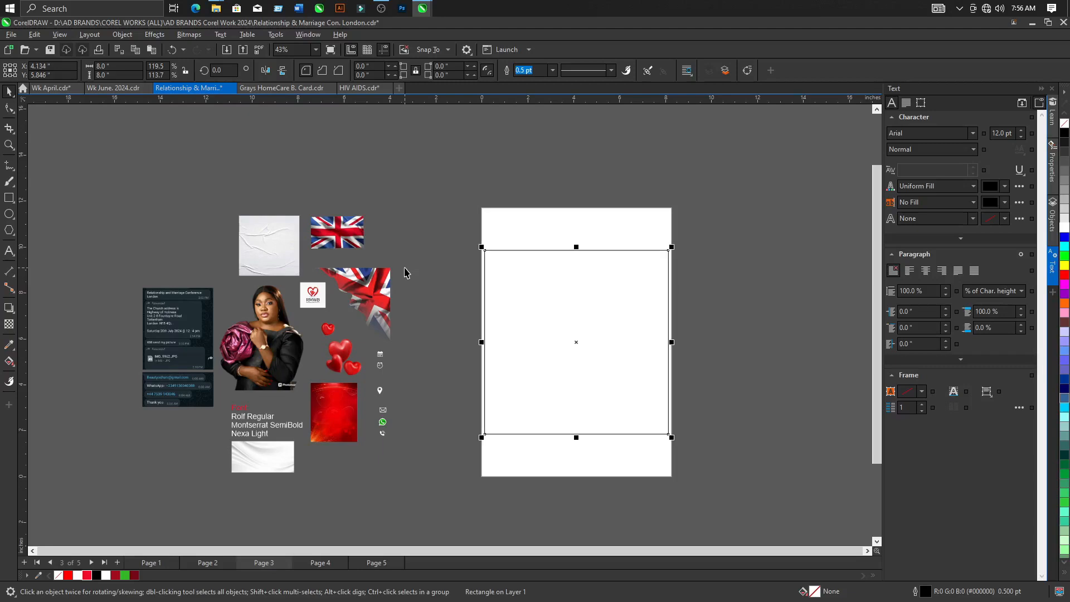
left_click(405, 273)
Try placing the red heart texture inside the 8-inch square as a PowerClip, and undo it.
scroll(347, 418, "up", 1)
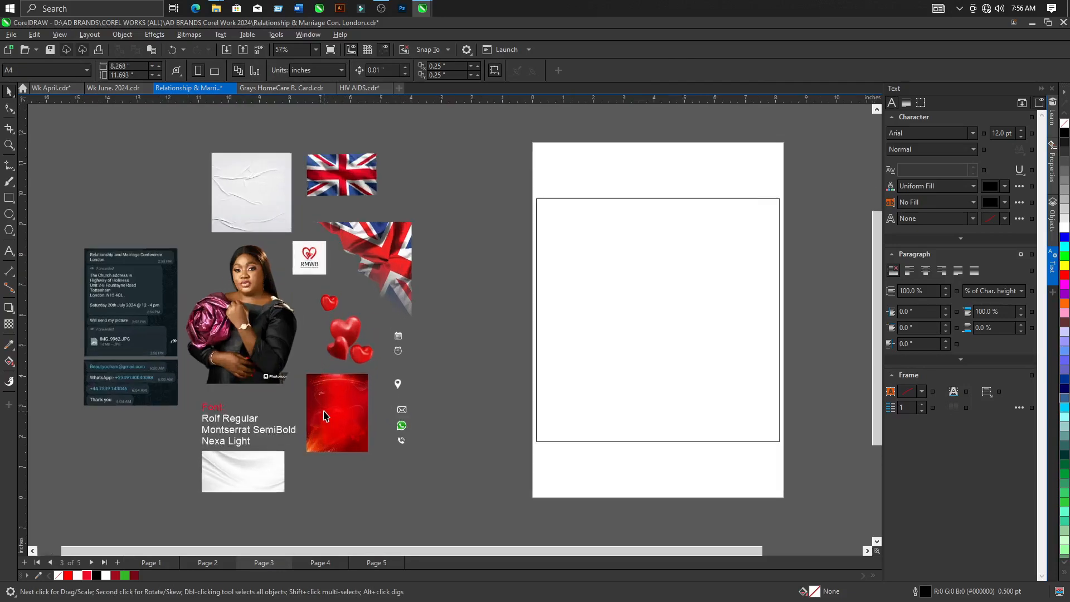
left_click(346, 405)
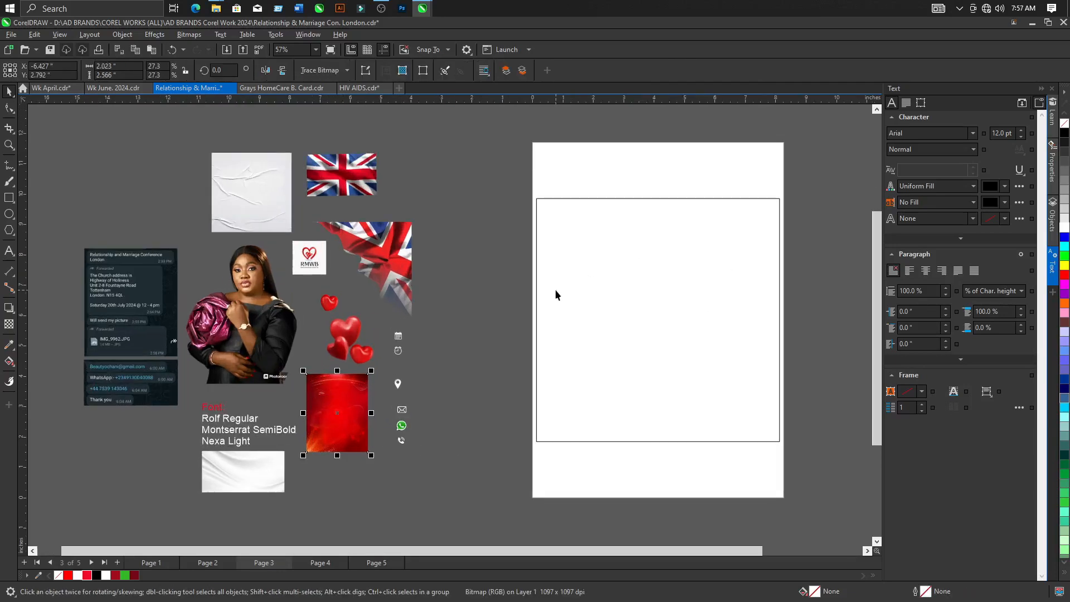
left_click(472, 413)
left_click(346, 394)
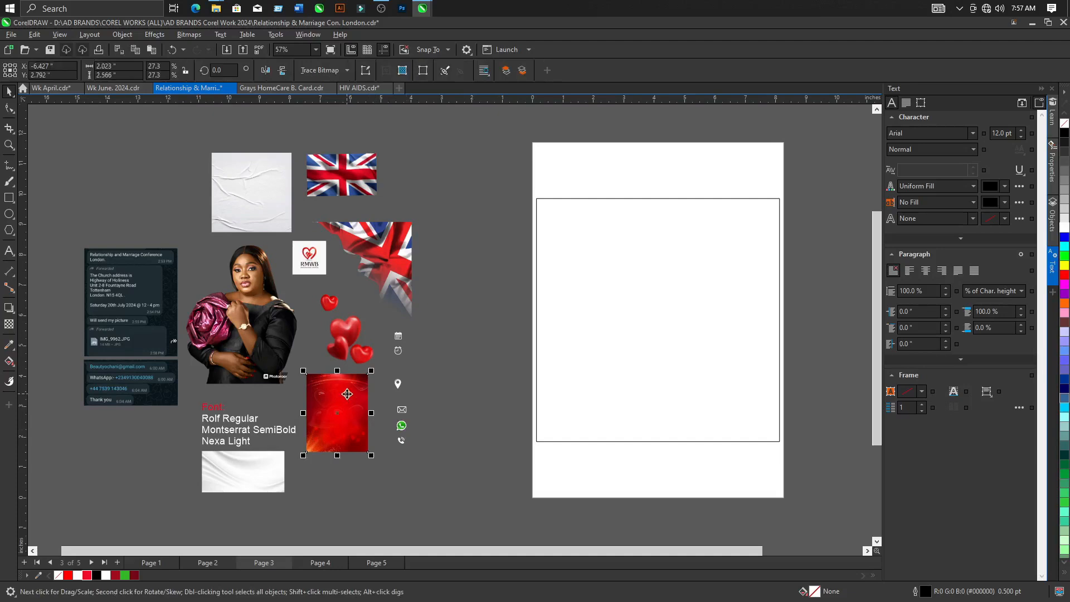
left_click(123, 35)
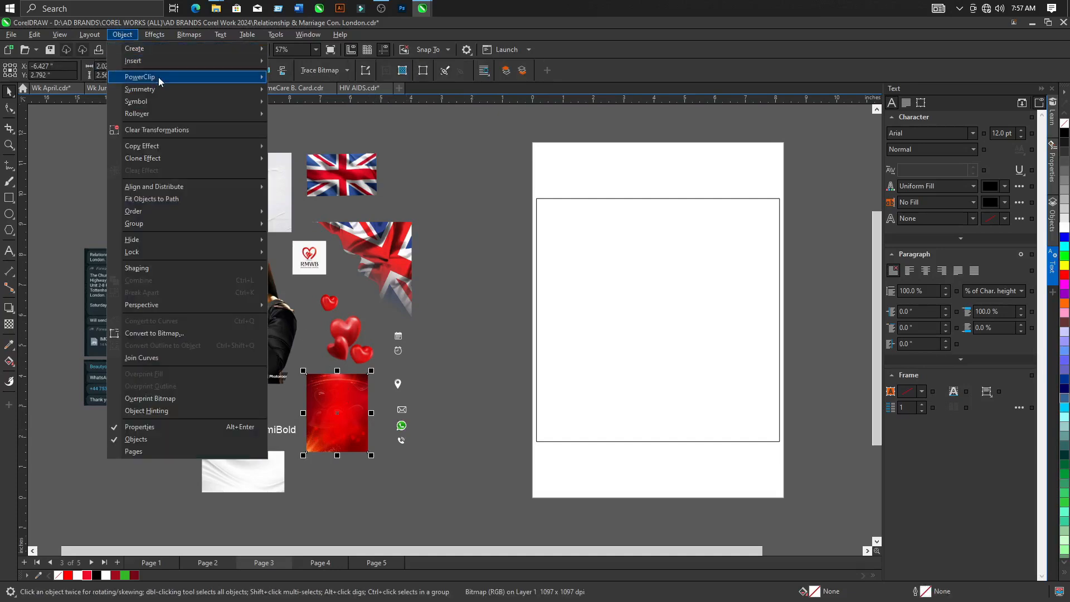
mouse_move(158, 77)
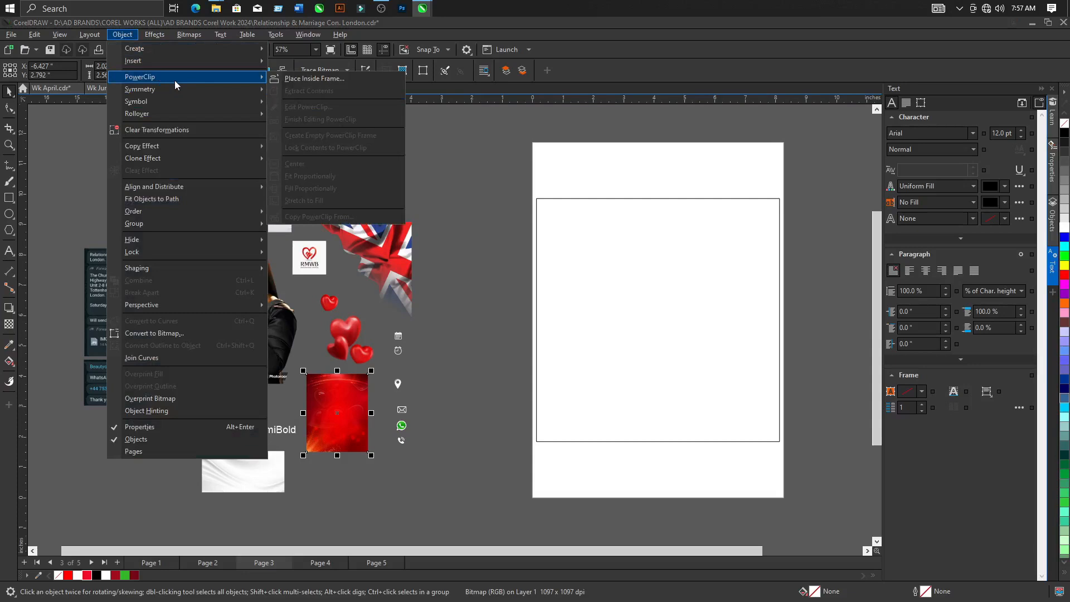
left_click(295, 79)
left_click(609, 289)
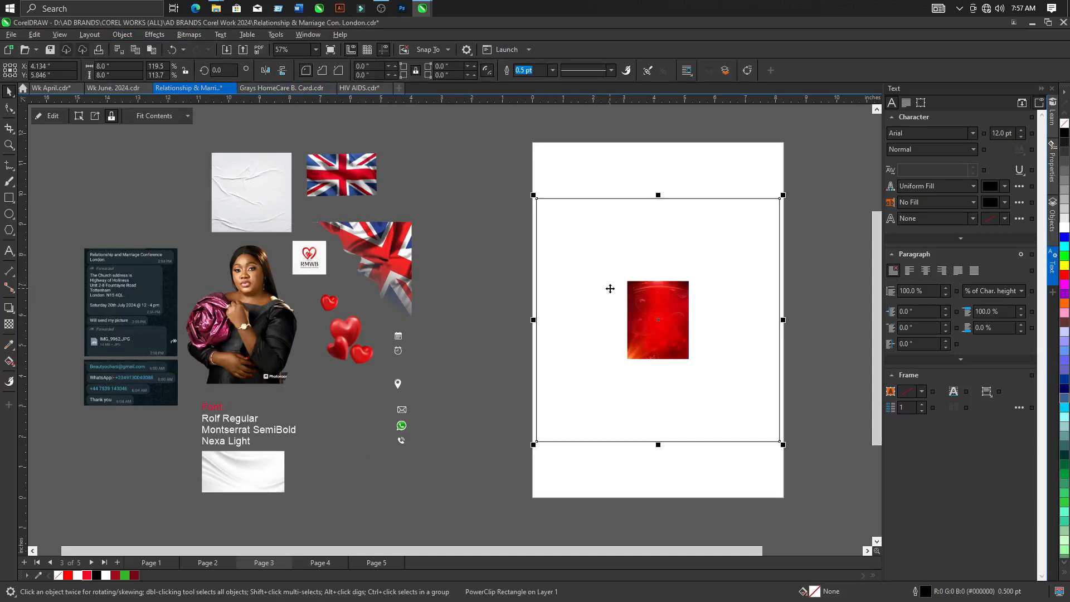
key("ctrl+z")
PowerClip the red heart texture inside the 8-inch square on the page.
left_click(510, 384)
left_click(343, 404)
left_click_drag(341, 400, 654, 312)
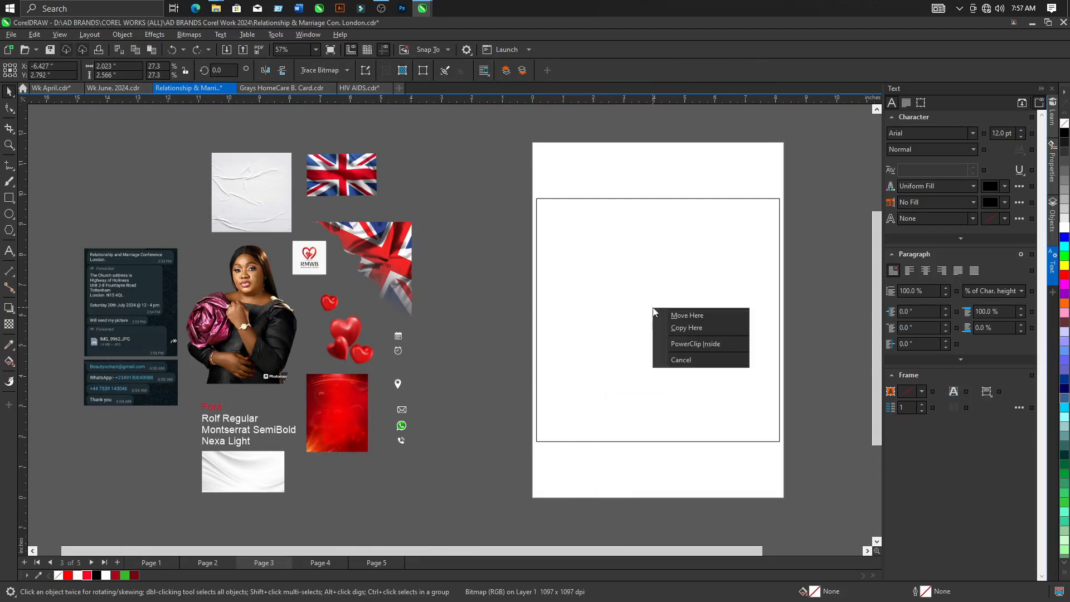
left_click(674, 344)
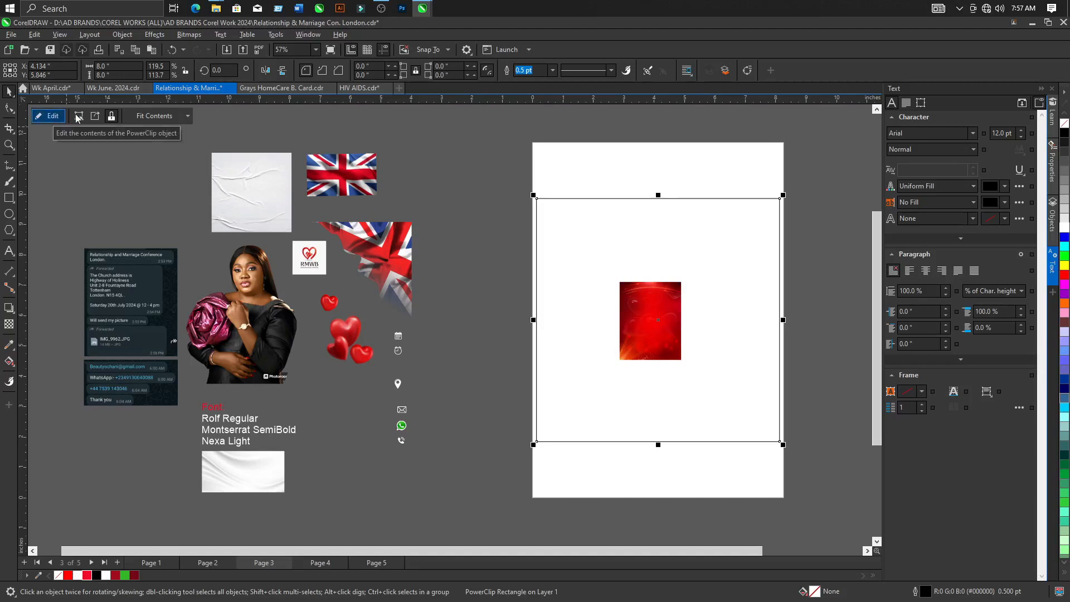
Enlarge the clipped red texture to about 8.9 by 11.4 inches, position it to cover the whole square, and finish editing the PowerClip.
left_click(53, 116)
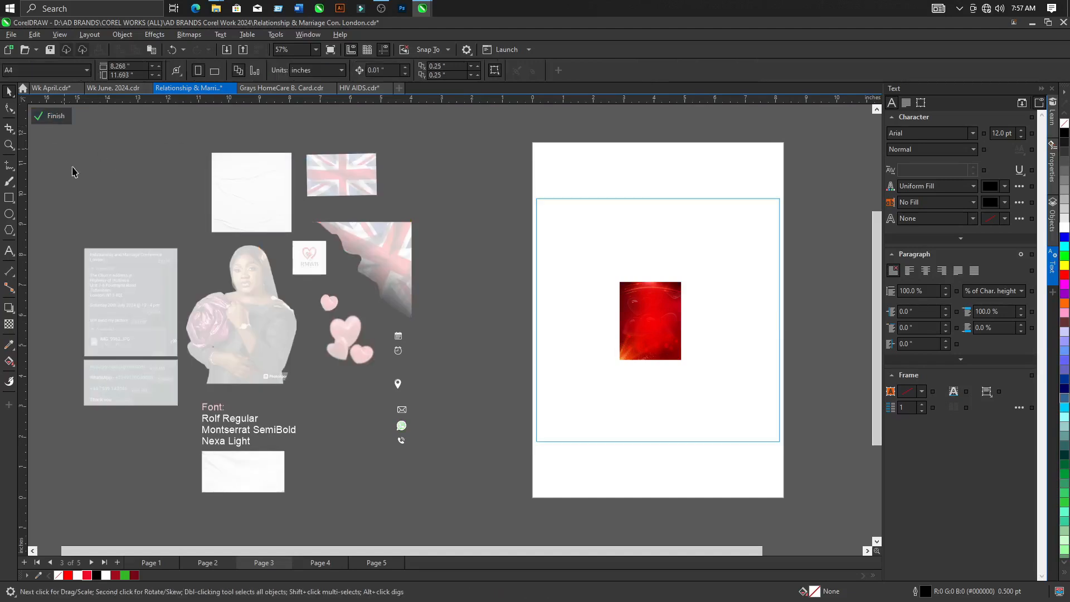
left_click(671, 334)
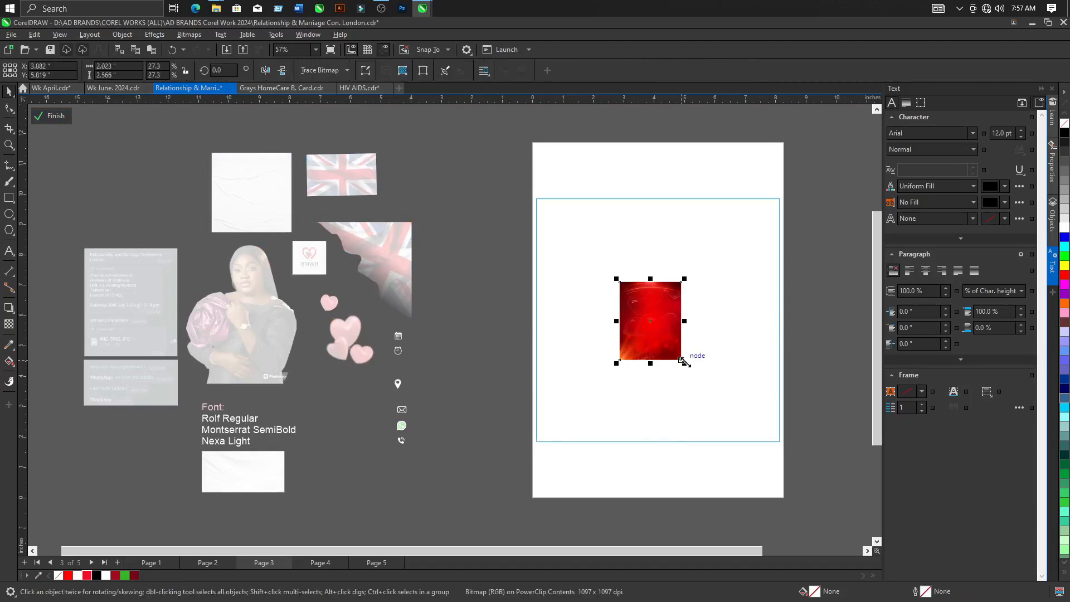
left_click_drag(682, 361, 805, 516)
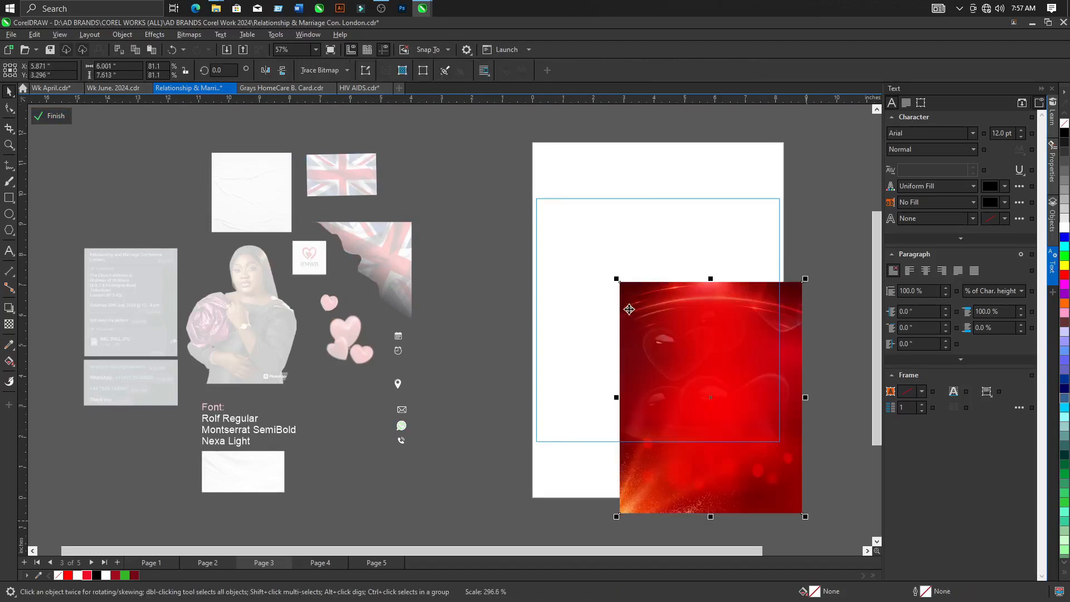
left_click_drag(616, 278, 530, 169)
mouse_move(651, 276)
left_mouse_down()
mouse_move(643, 286)
mouse_move(647, 279)
left_mouse_up()
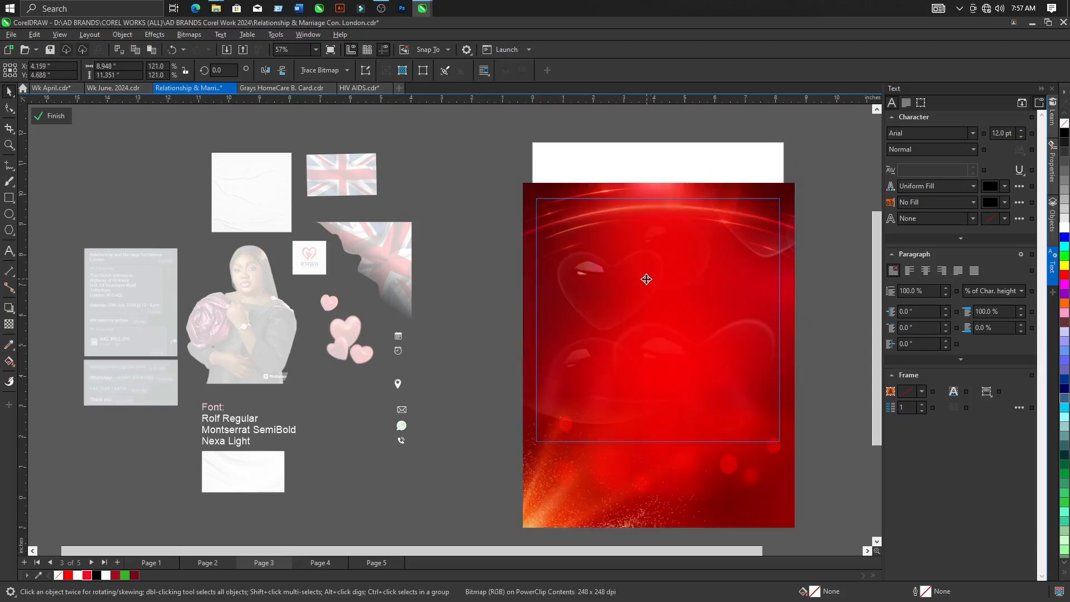
scroll(643, 282, "down", 2)
scroll(674, 276, "up", 2)
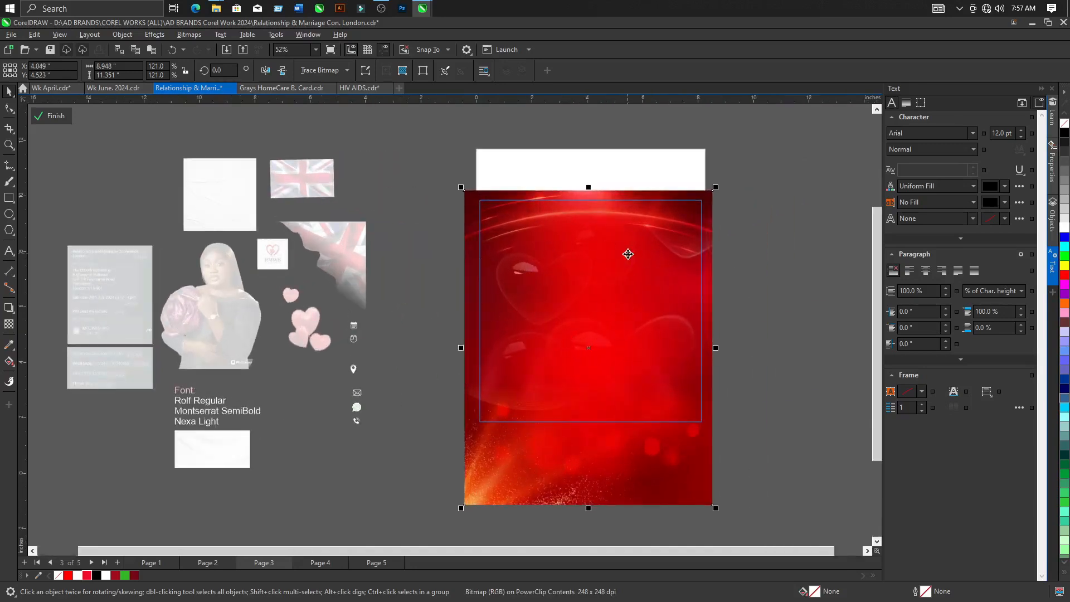
left_click(53, 116)
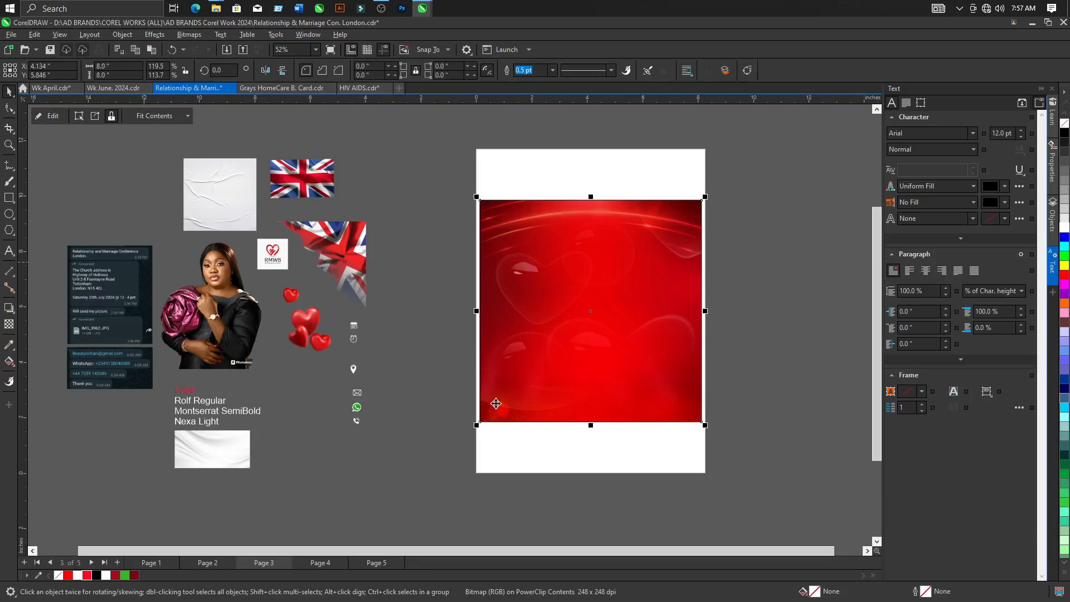
scroll(496, 403, "down", 1)
left_click(713, 317)
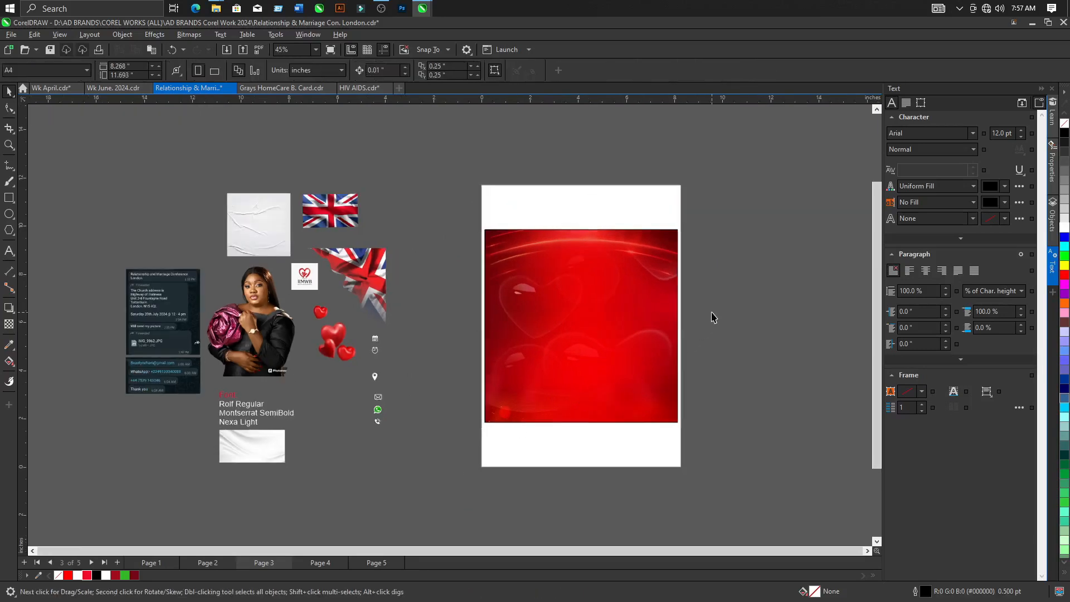
Move the rectangular Union Jack image onto the red square's upper-left corner and bring it to the front.
scroll(137, 263, "up", 1)
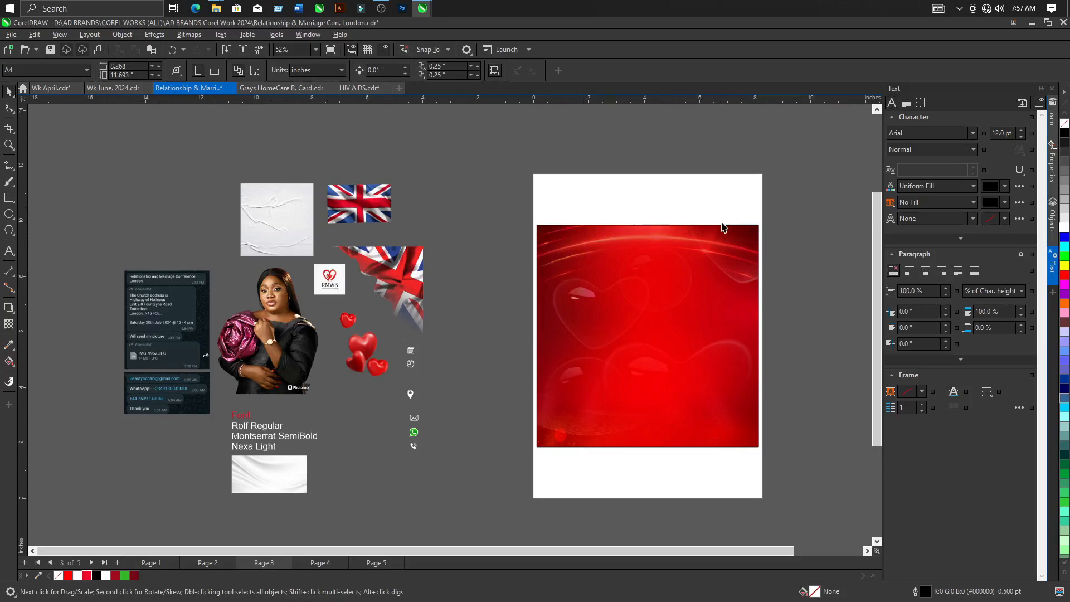
scroll(723, 227, "up", 1)
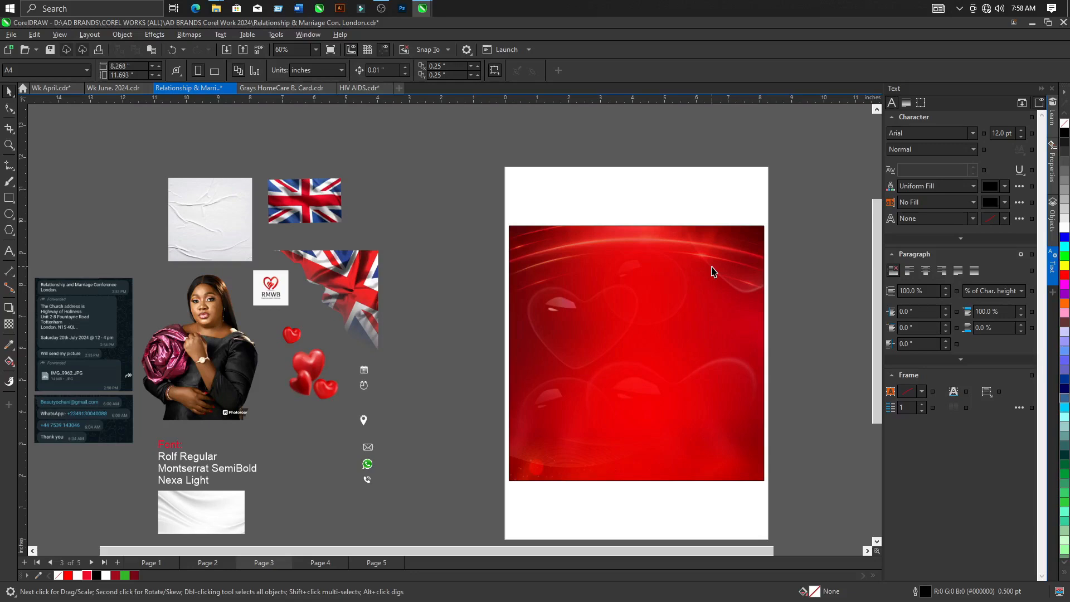
left_click(294, 201)
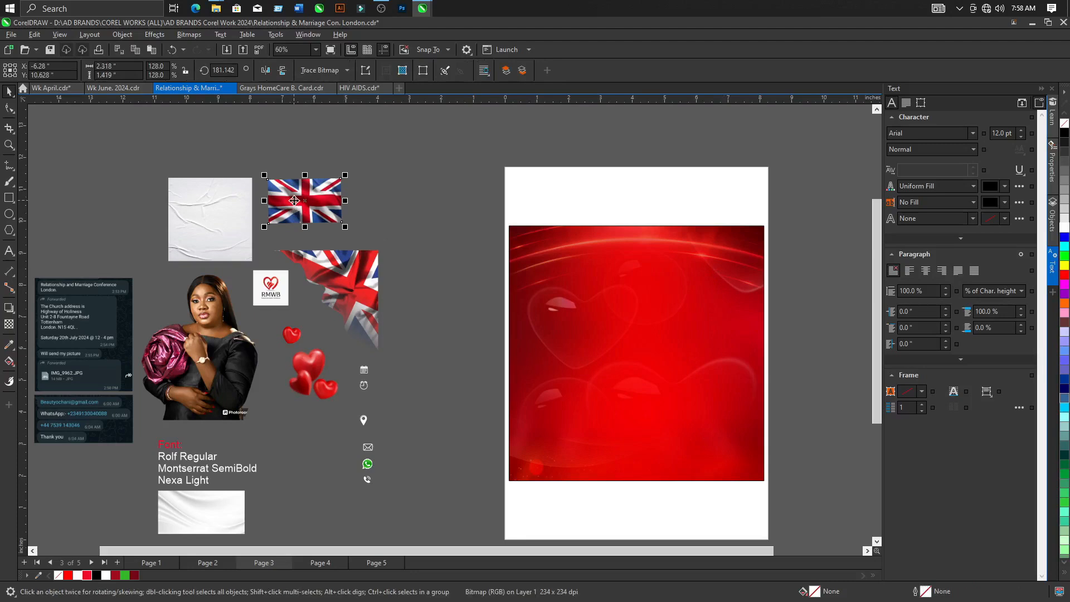
left_click_drag(294, 201, 518, 234)
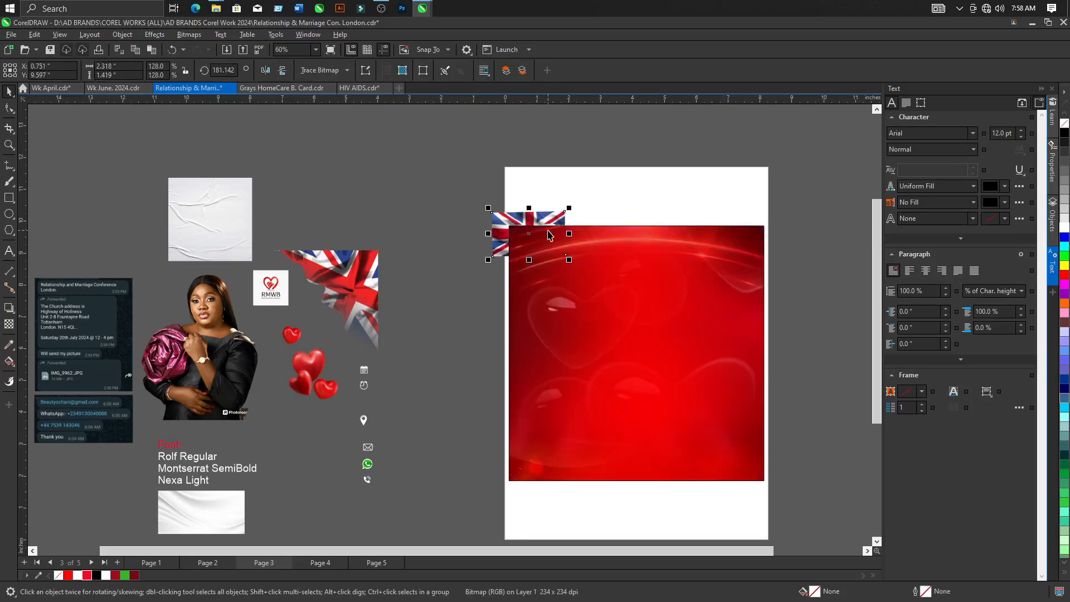
scroll(549, 233, "up", 1)
scroll(547, 232, "down", 2)
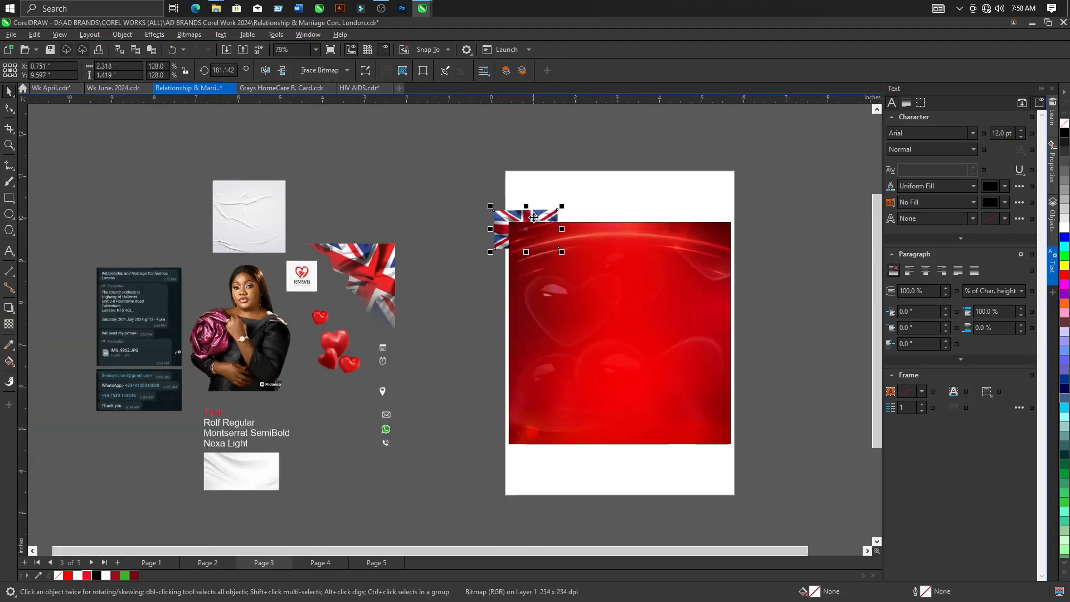
scroll(527, 227, "up", 1)
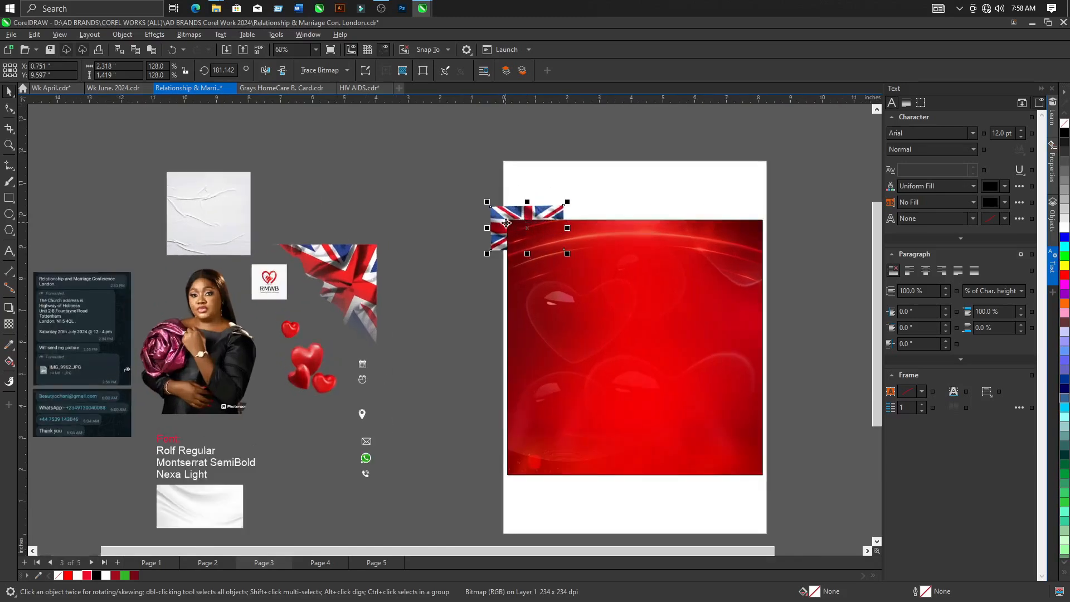
key("shift+Page_Up")
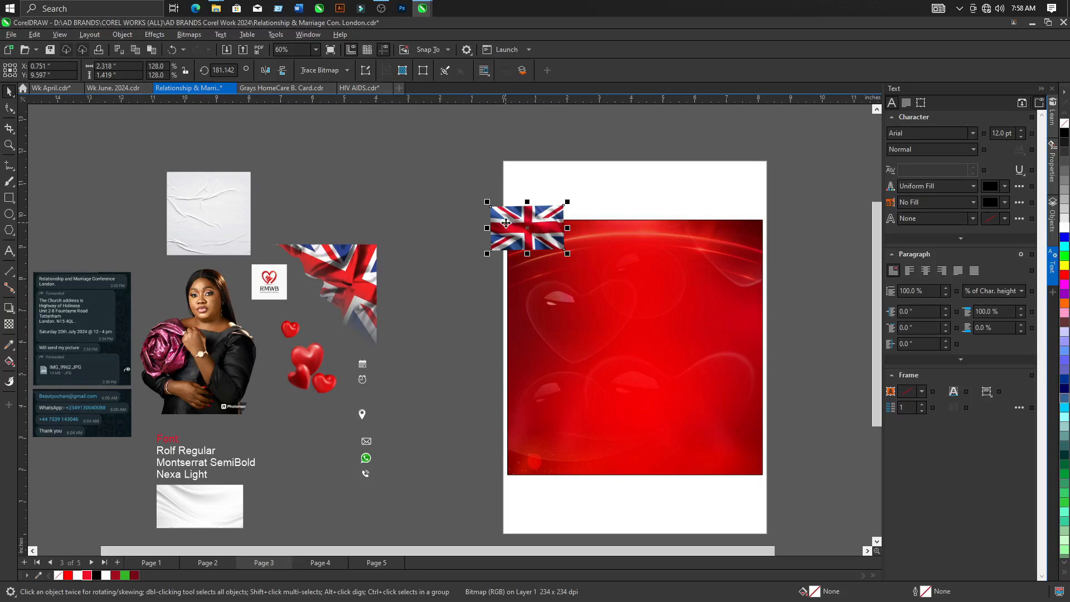
scroll(506, 223, "down", 4)
left_click_drag(140, 156, 459, 430)
scroll(334, 301, "up", 3)
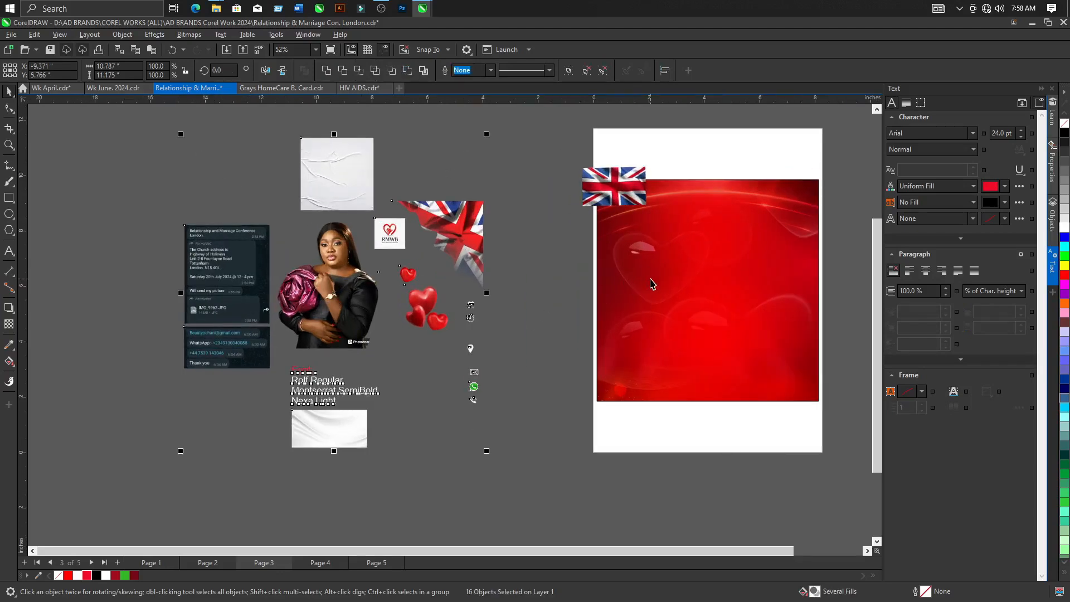
scroll(628, 279, "down", 3)
left_click_drag(246, 136, 569, 480)
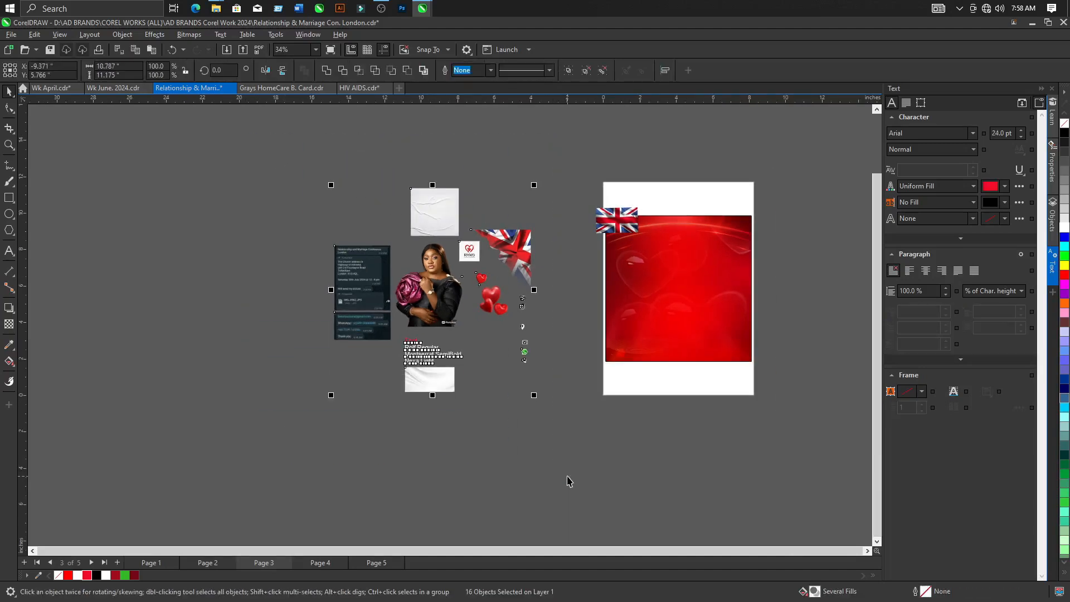
left_click(569, 481)
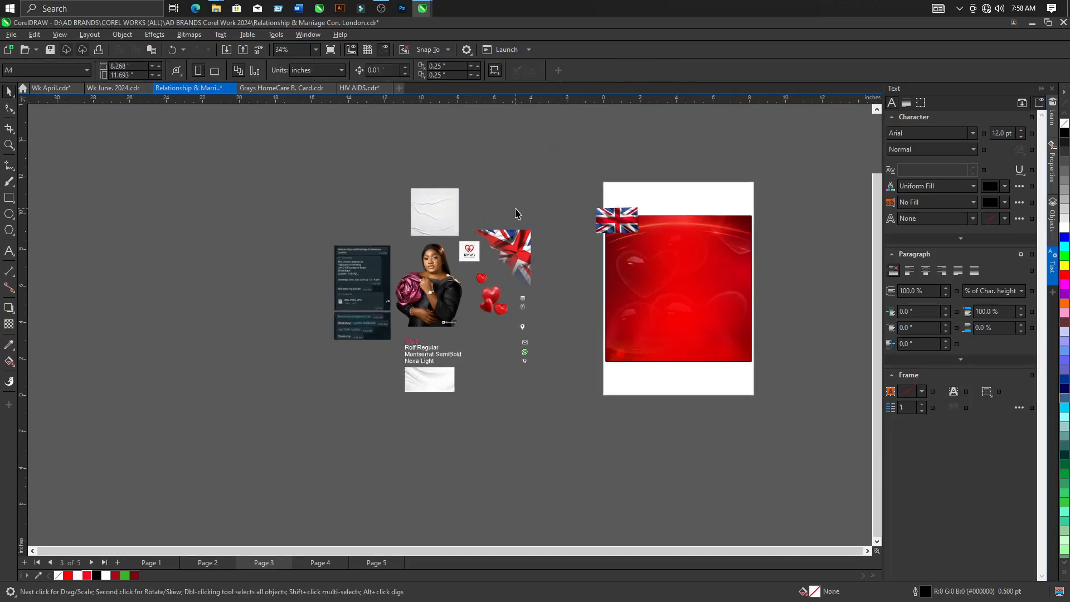
scroll(644, 241, "up", 2)
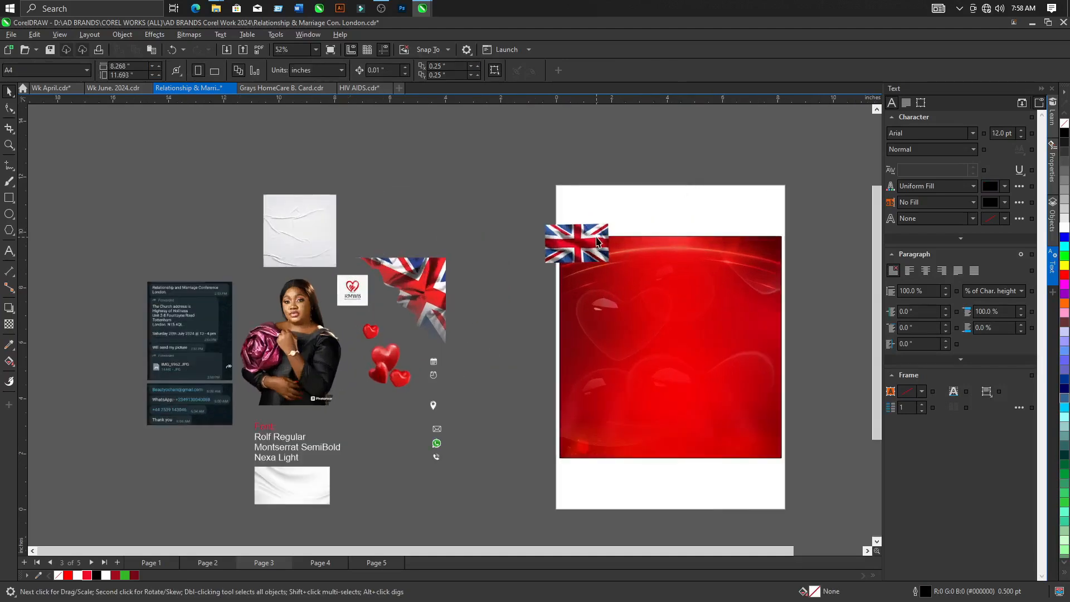
Enlarge the Union Jack to about 167% and rotate it to about 209° so it slants across the red square's upper-left corner.
left_click(597, 241)
scroll(597, 238, "up", 1)
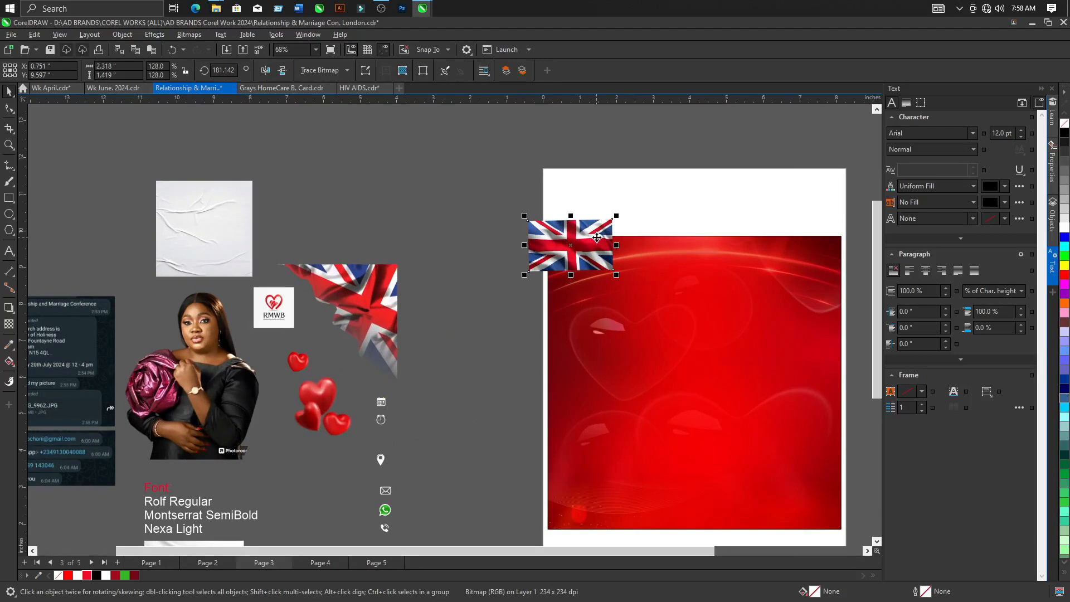
left_click_drag(616, 216, 638, 203)
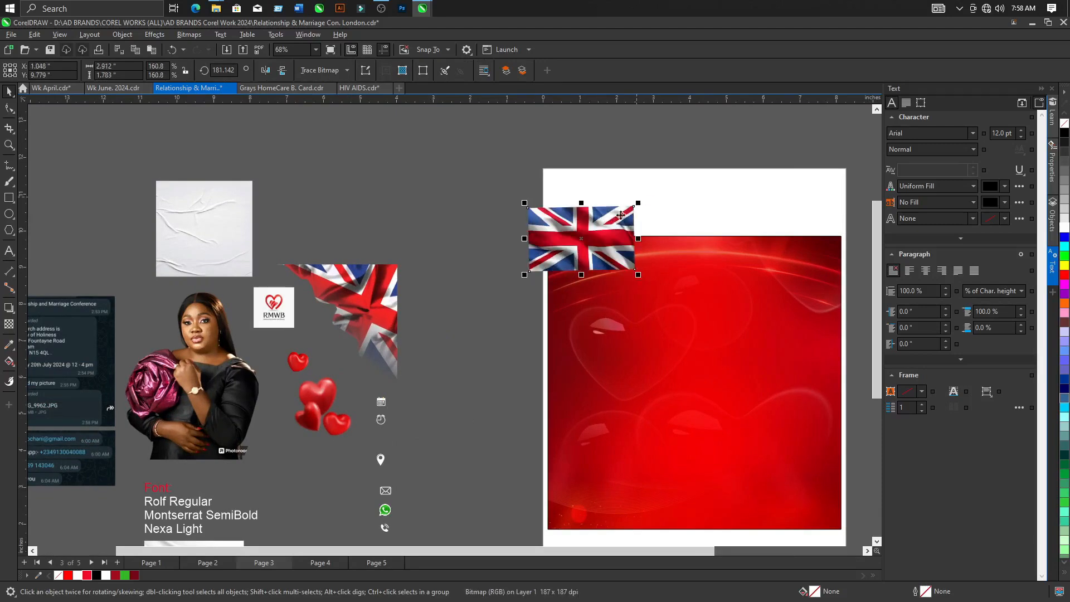
left_click(614, 230)
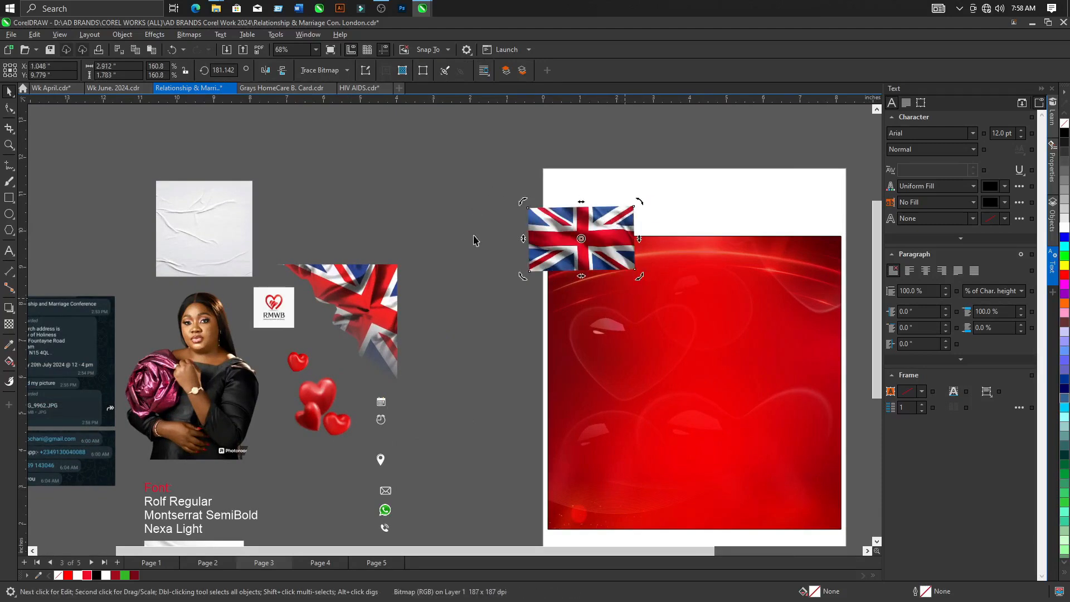
left_click_drag(642, 278, 651, 245)
scroll(563, 259, "up", 2)
left_click_drag(486, 322, 538, 323)
scroll(538, 324, "up", 3)
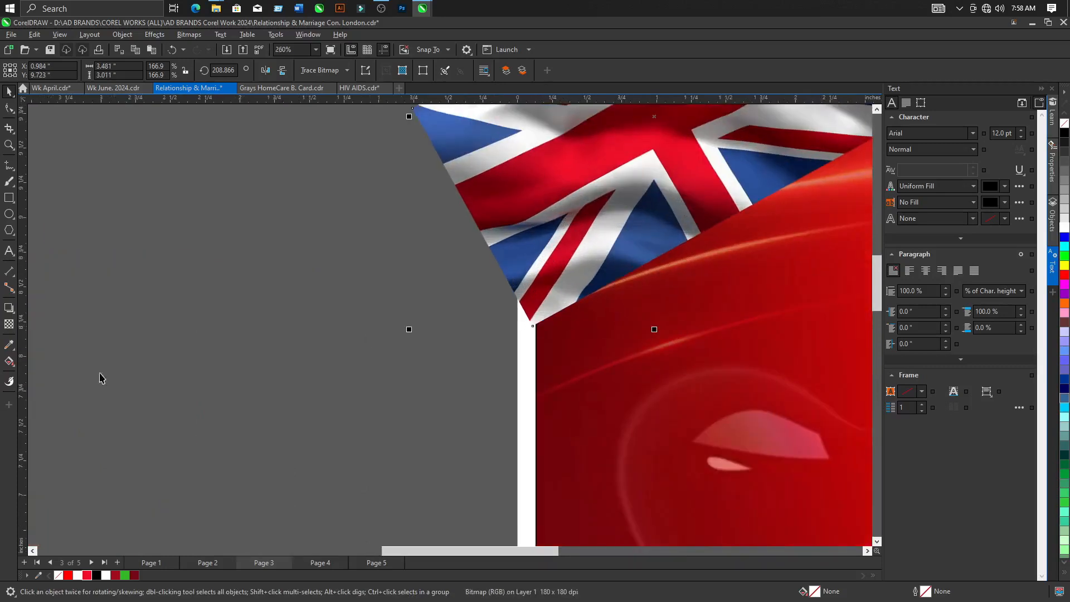
Enlarge the slanted Union Jack to about 188% and reposition it across the red square's upper-left corner.
scroll(316, 375, "down", 3)
scroll(556, 262, "up", 4)
scroll(480, 328, "down", 1)
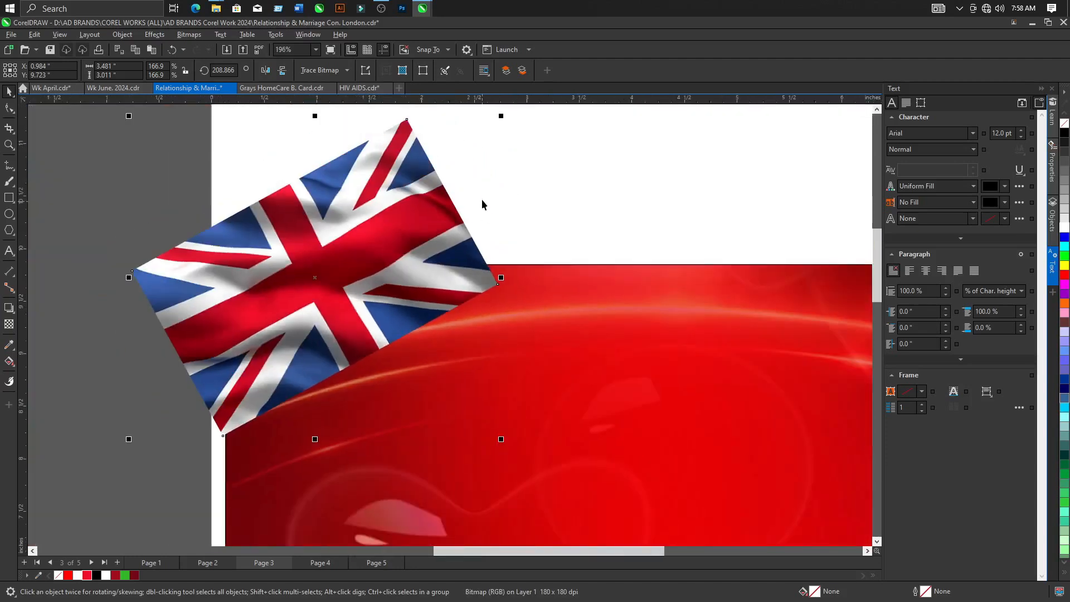
scroll(482, 204, "down", 2)
scroll(482, 192, "up", 1)
left_click_drag(480, 193, 520, 159)
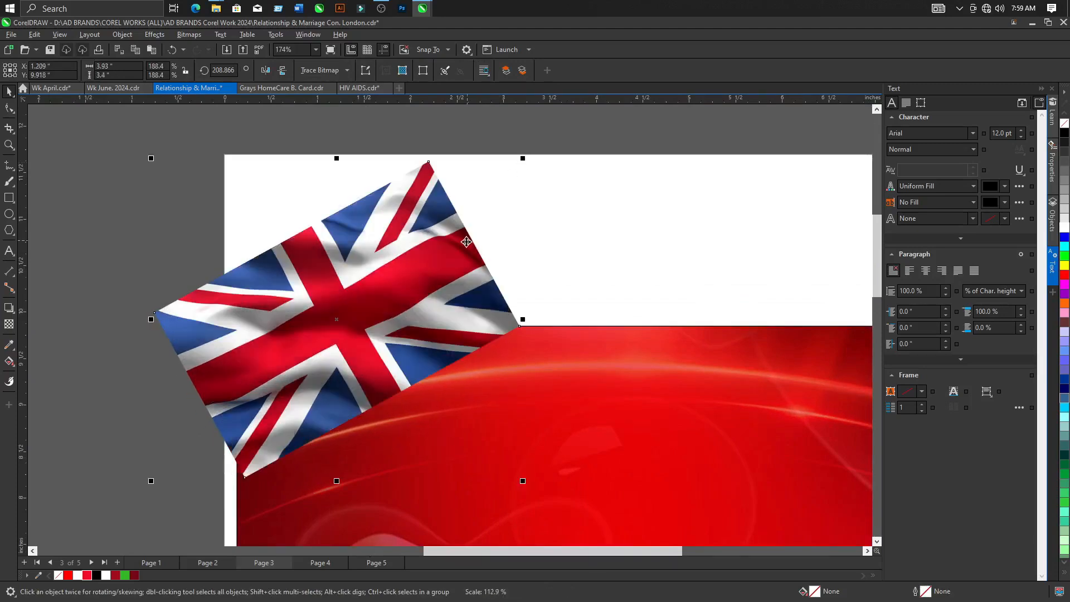
left_click_drag(452, 248, 449, 239)
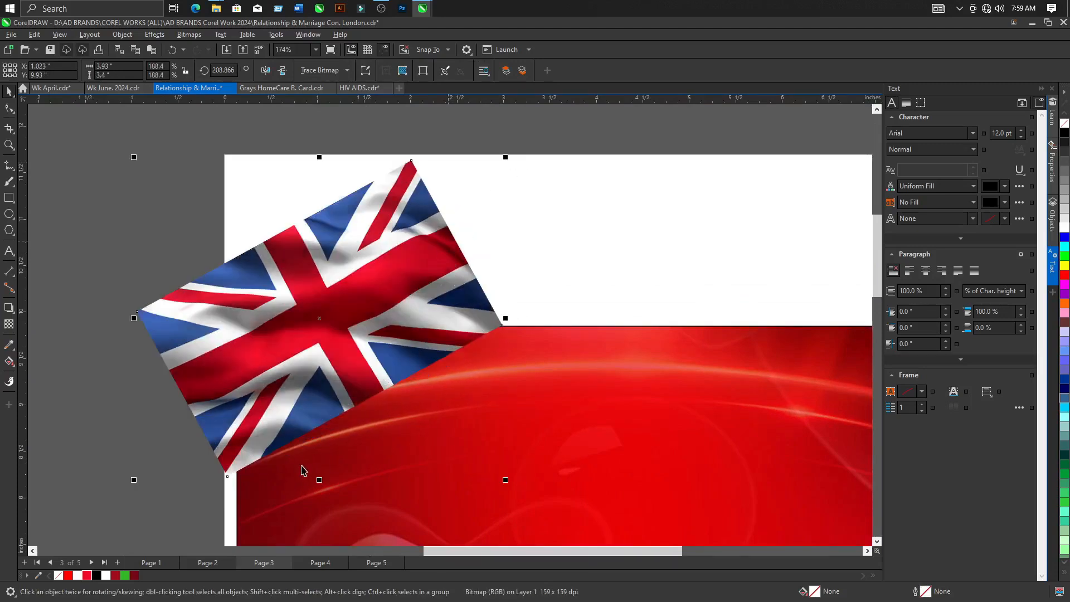
scroll(287, 418, "up", 2)
left_click_drag(292, 412, 297, 410)
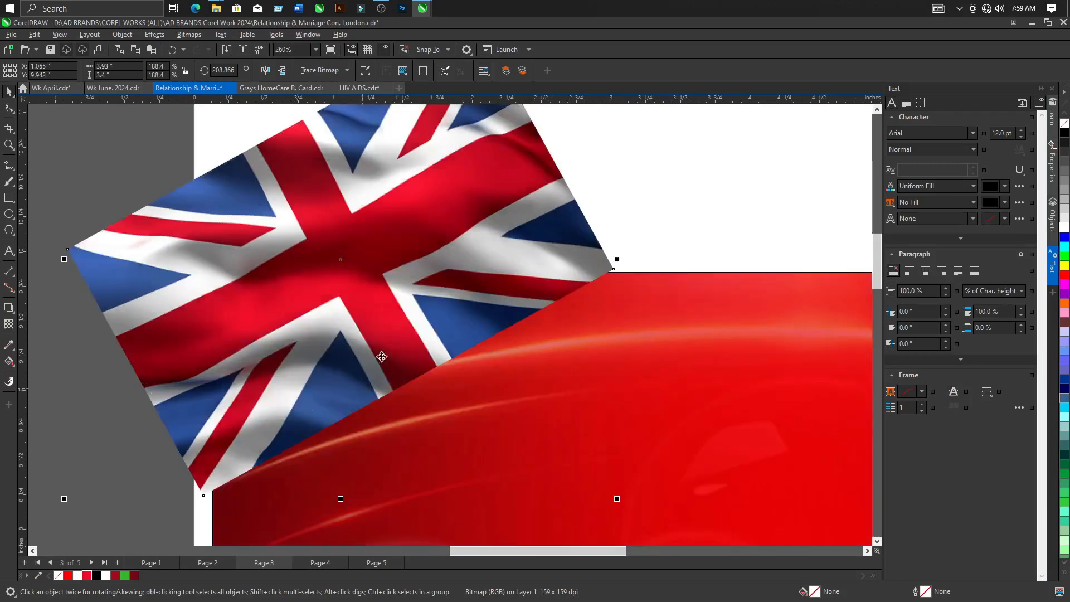
scroll(426, 348, "down", 2)
scroll(449, 350, "down", 1)
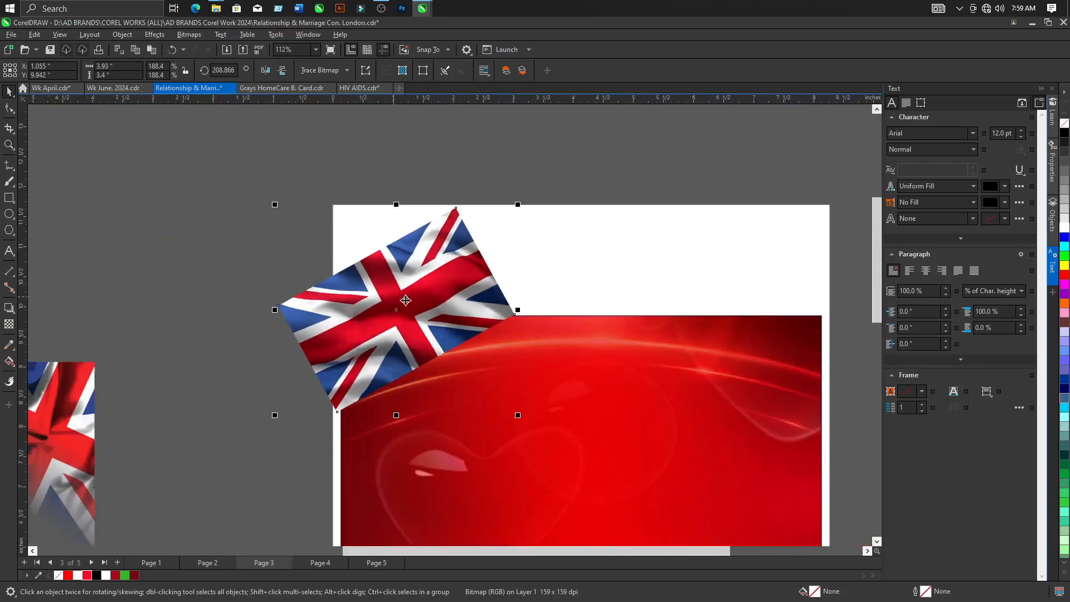
PowerClip the slanted Union Jack inside the red textured square.
scroll(534, 279, "down", 2)
scroll(534, 279, "down", 2)
scroll(524, 315, "up", 2)
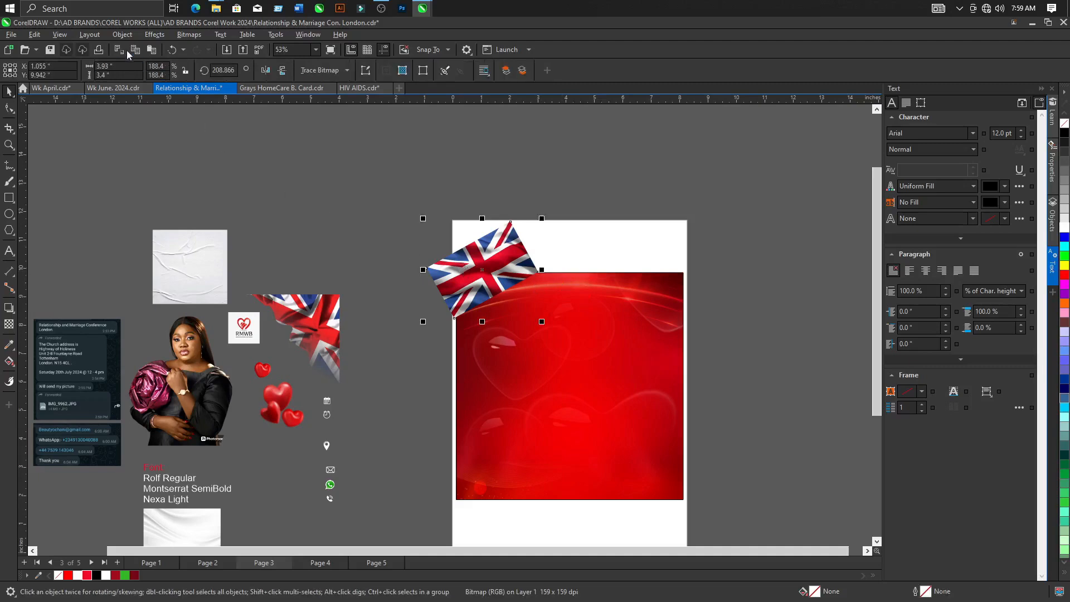
left_click(122, 34)
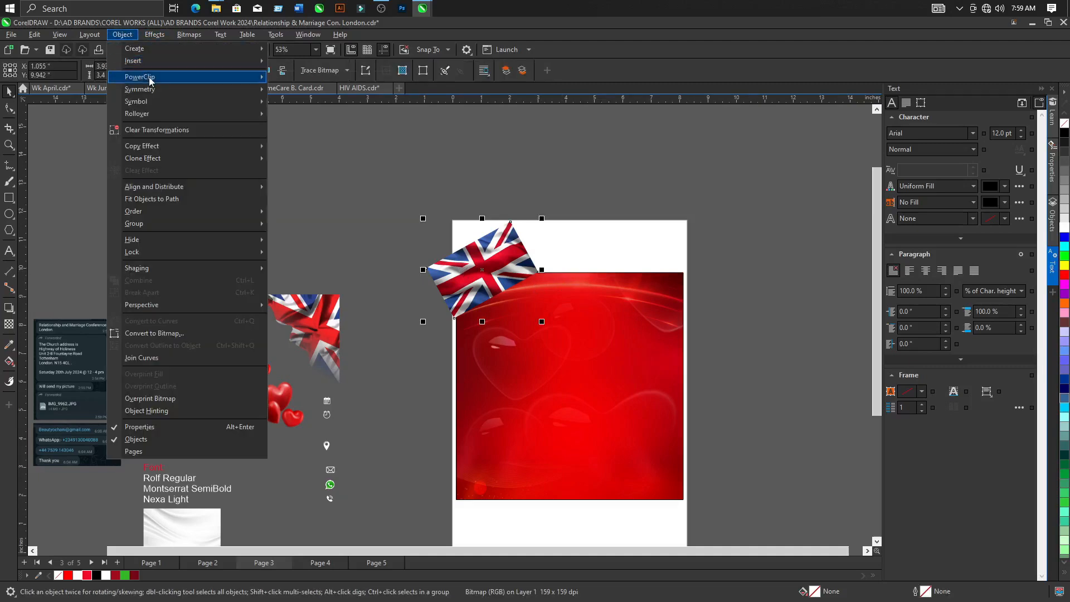
mouse_move(149, 81)
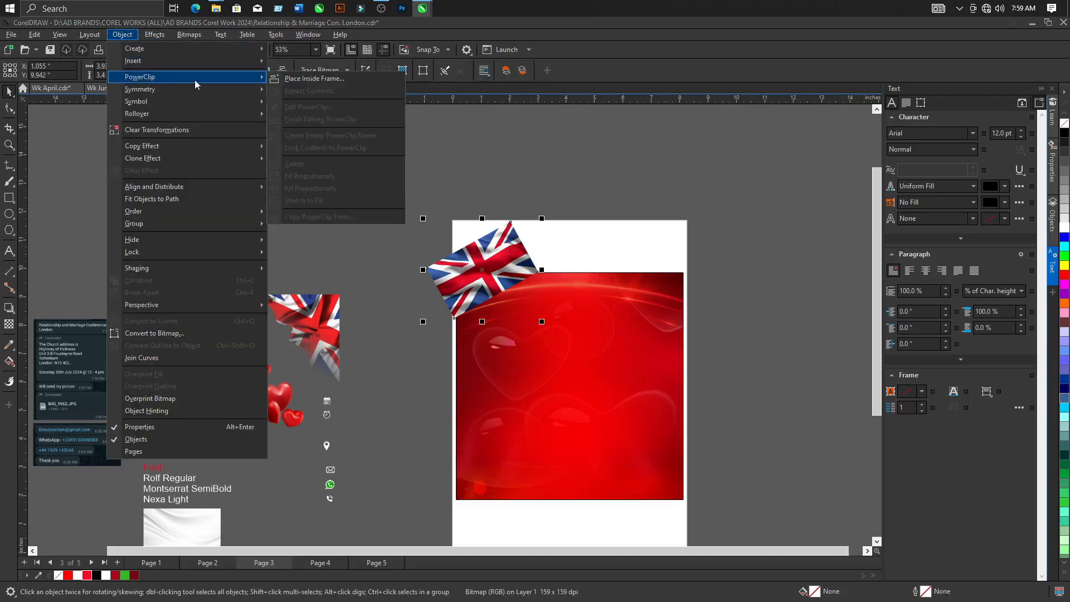
left_click(316, 80)
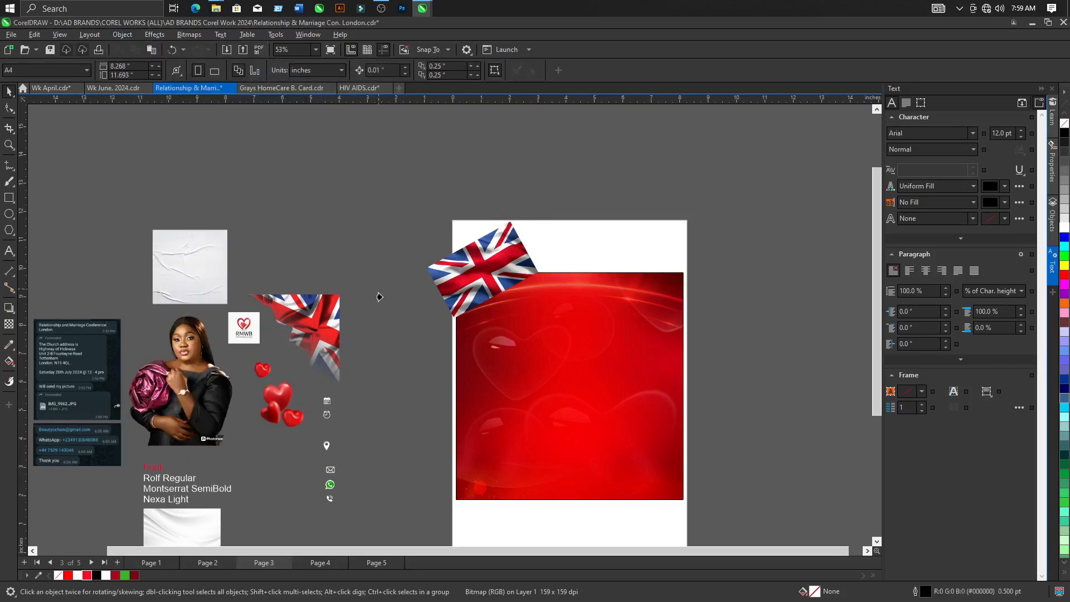
left_click(533, 312)
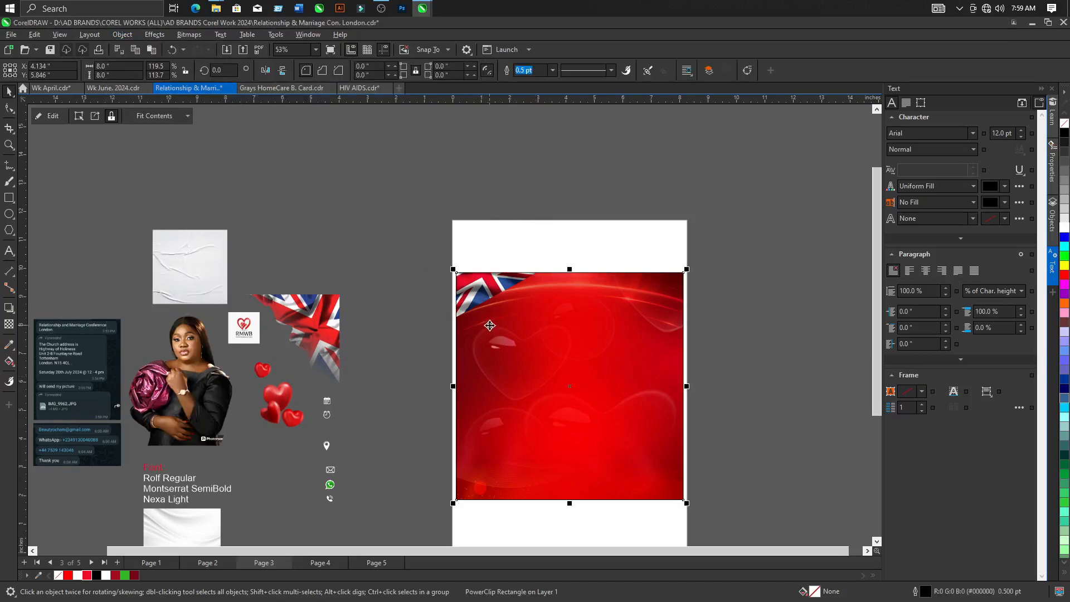
Open the square's PowerClip contents for editing, rotate the Union Jack to about 213° and shift it to fit the upper-left corner.
scroll(472, 287, "up", 2)
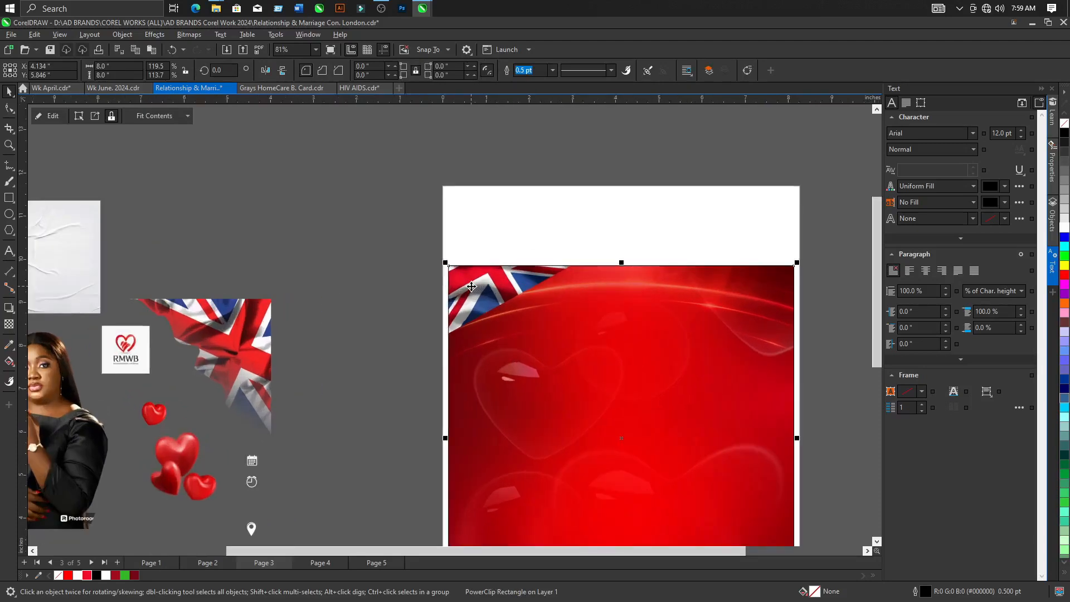
left_click(47, 116)
scroll(497, 253, "up", 2)
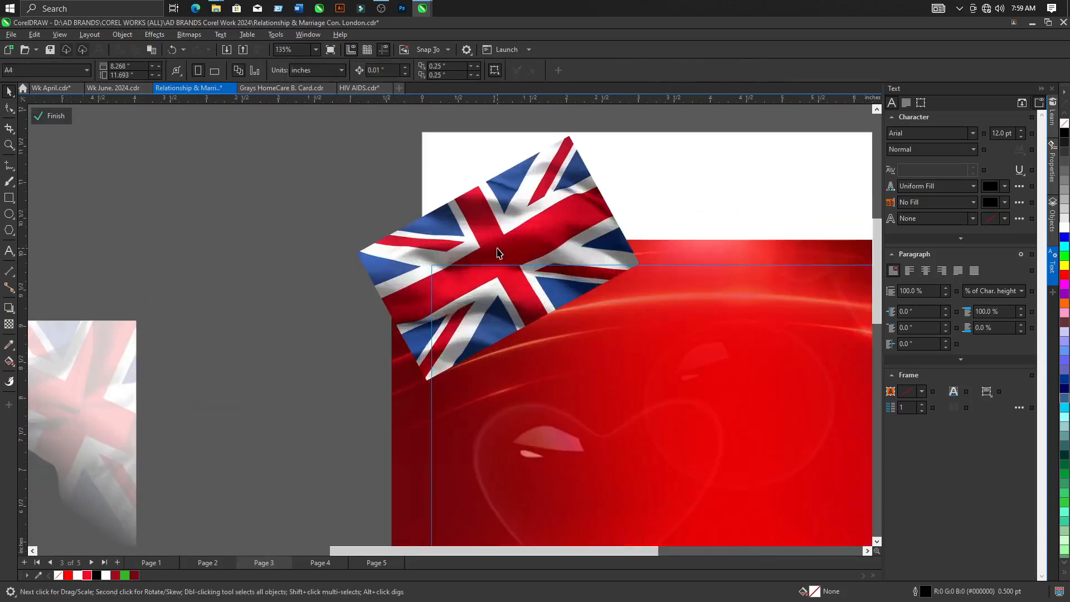
left_click(498, 254)
left_click_drag(519, 229, 512, 242)
scroll(515, 236, "up", 1)
left_click(514, 236)
mouse_move(681, 437)
left_mouse_down()
mouse_move(690, 423)
mouse_move(680, 430)
left_mouse_up()
scroll(598, 325, "up", 2)
left_click_drag(571, 303, 572, 302)
scroll(571, 302, "down", 2)
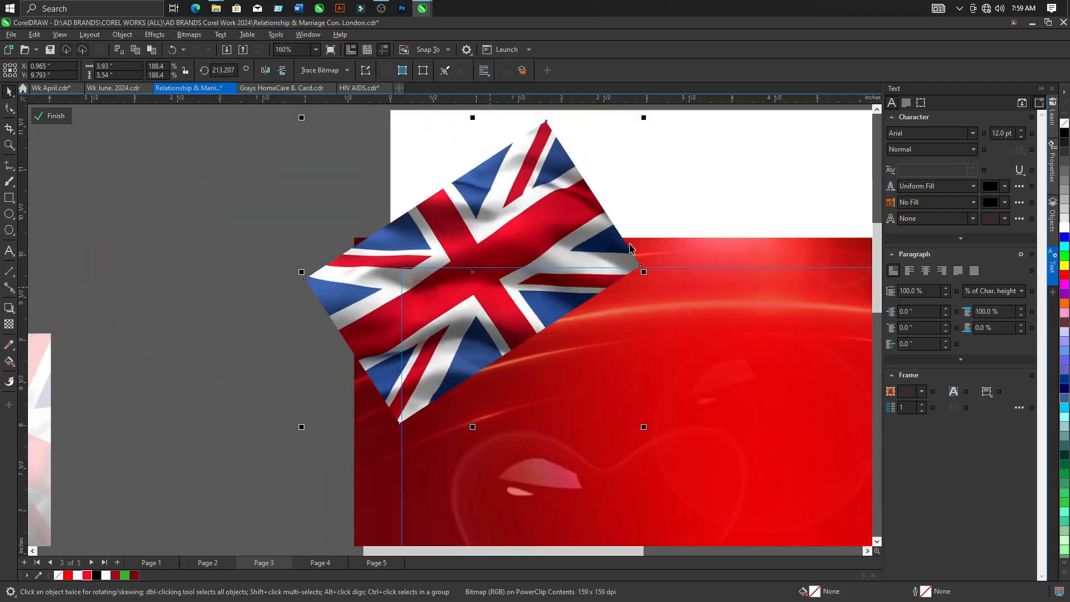
scroll(409, 216, "down", 2)
scroll(429, 296, "up", 2)
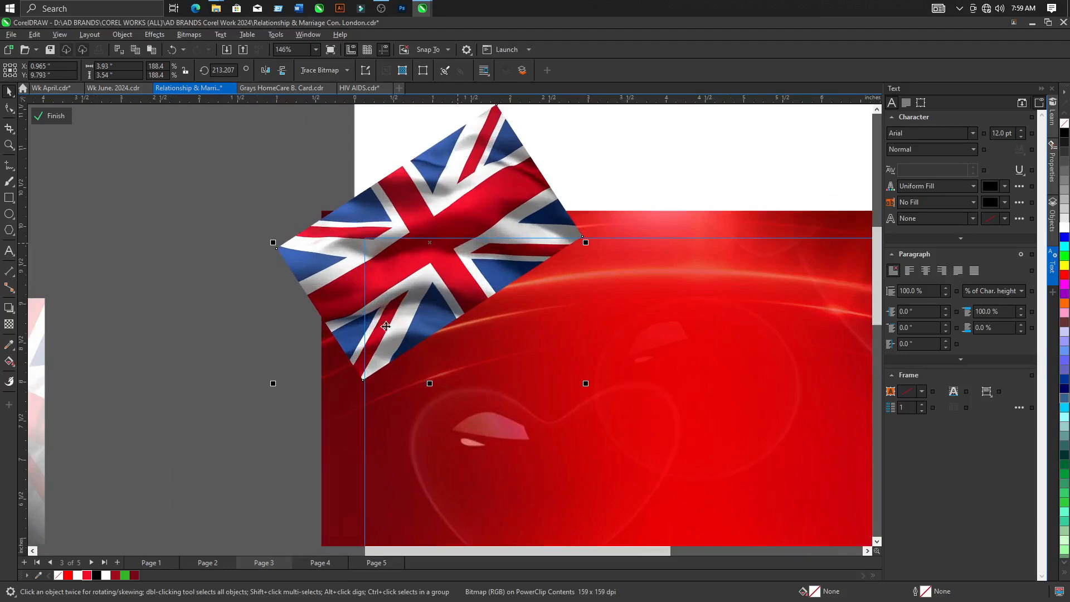
left_click_drag(273, 384, 219, 432)
left_click_drag(329, 345, 339, 324)
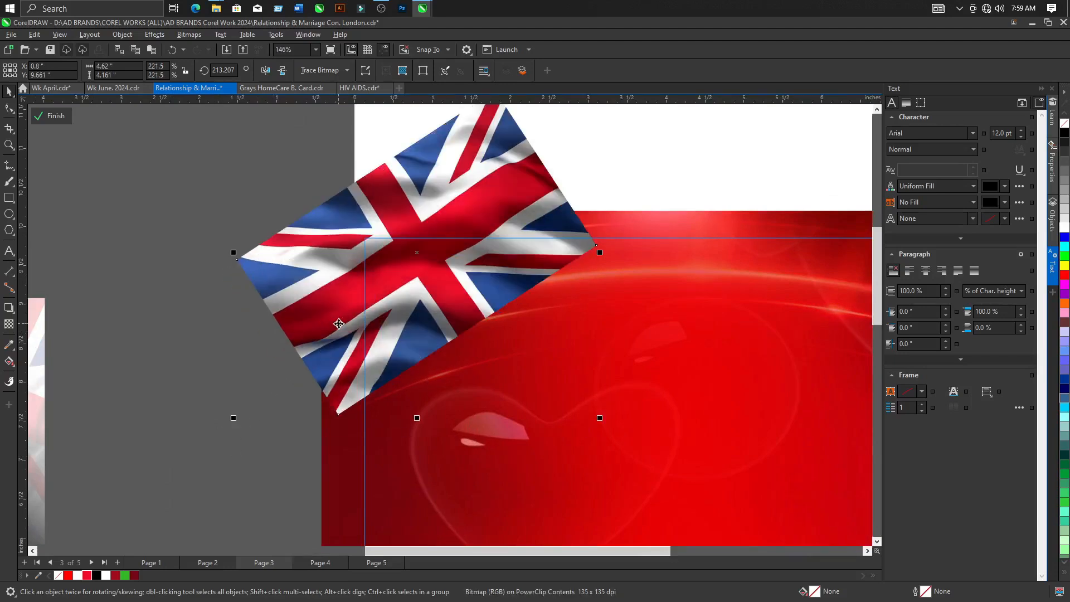
key("ctrl+z")
key("ctrl+z")
Convert the Union Jack's lower edge to a curve, bend it inward to follow the glowing arc, and finish editing the PowerClip.
scroll(399, 258, "up", 1)
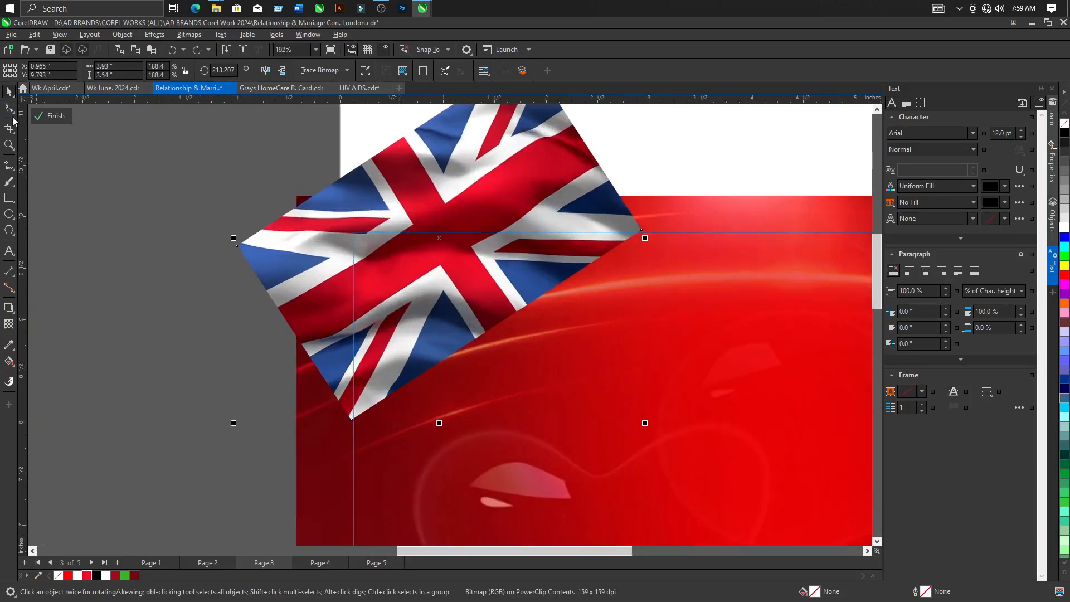
left_click(10, 109)
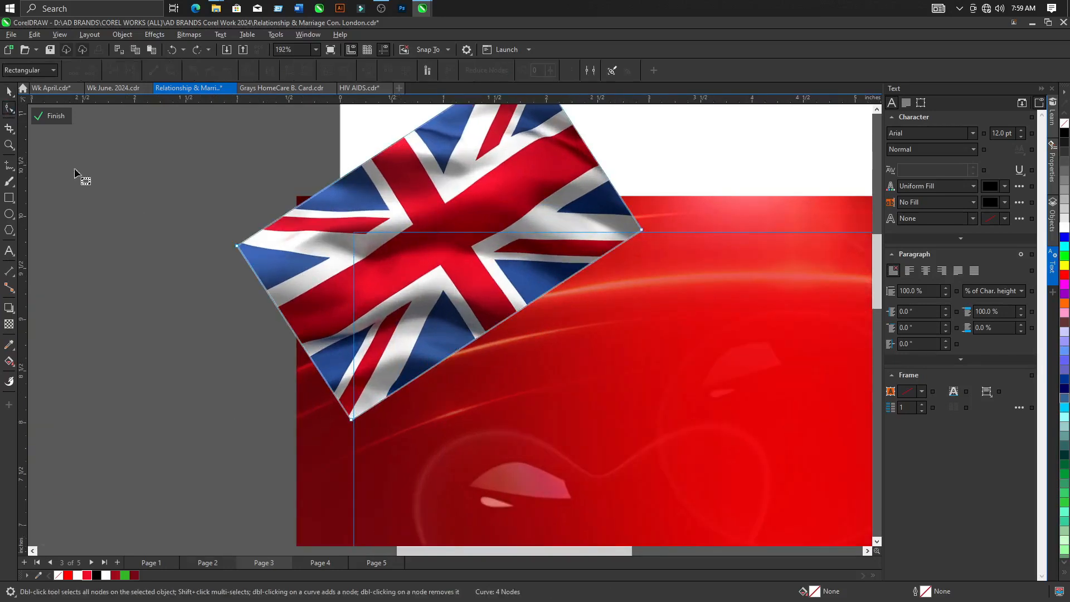
right_click(503, 323)
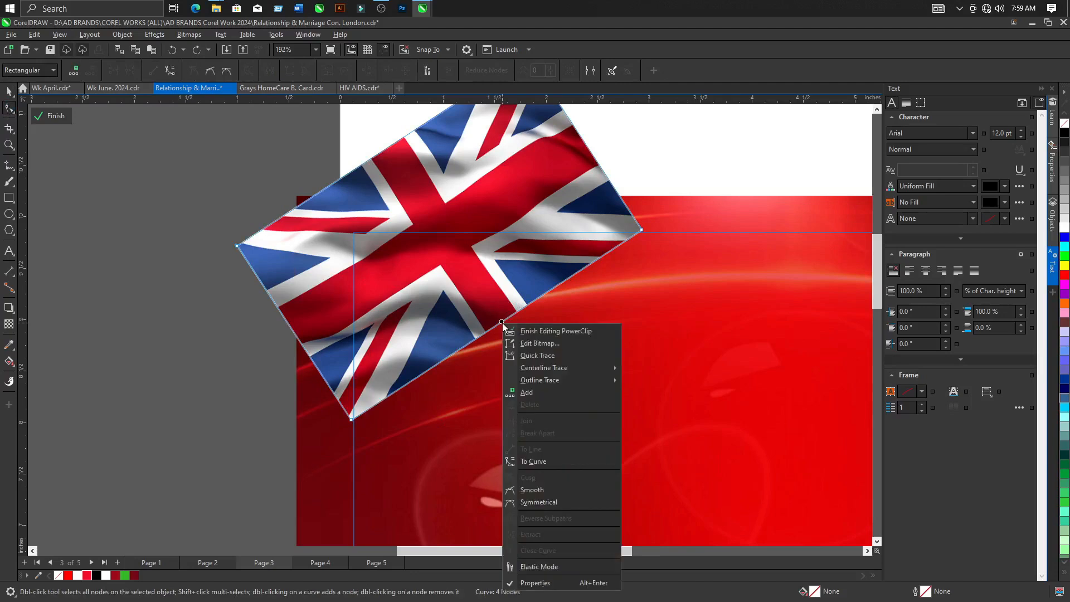
left_click(539, 462)
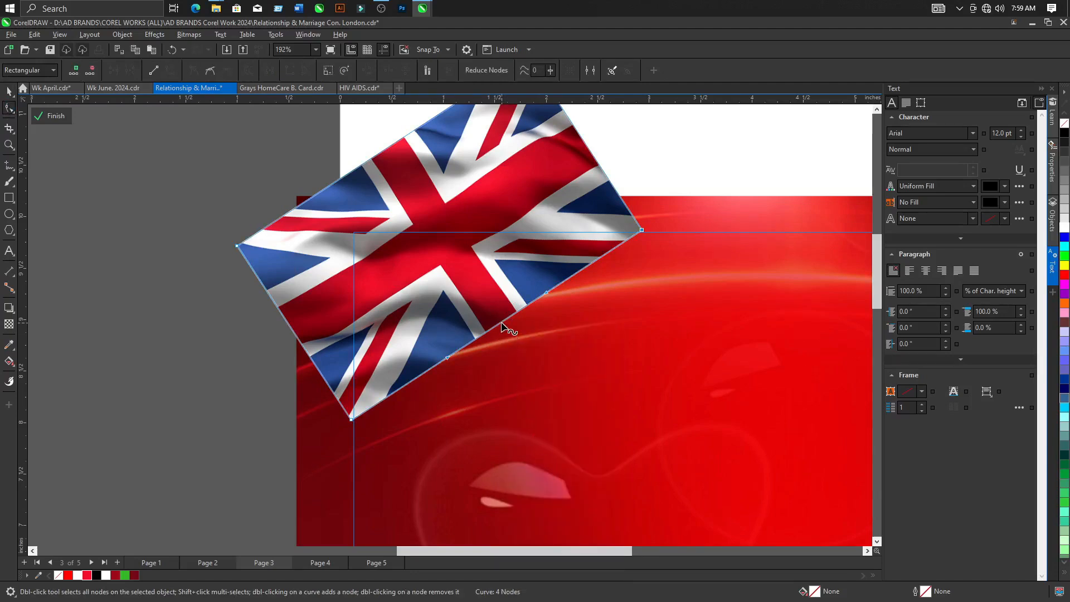
left_click_drag(502, 325, 483, 312)
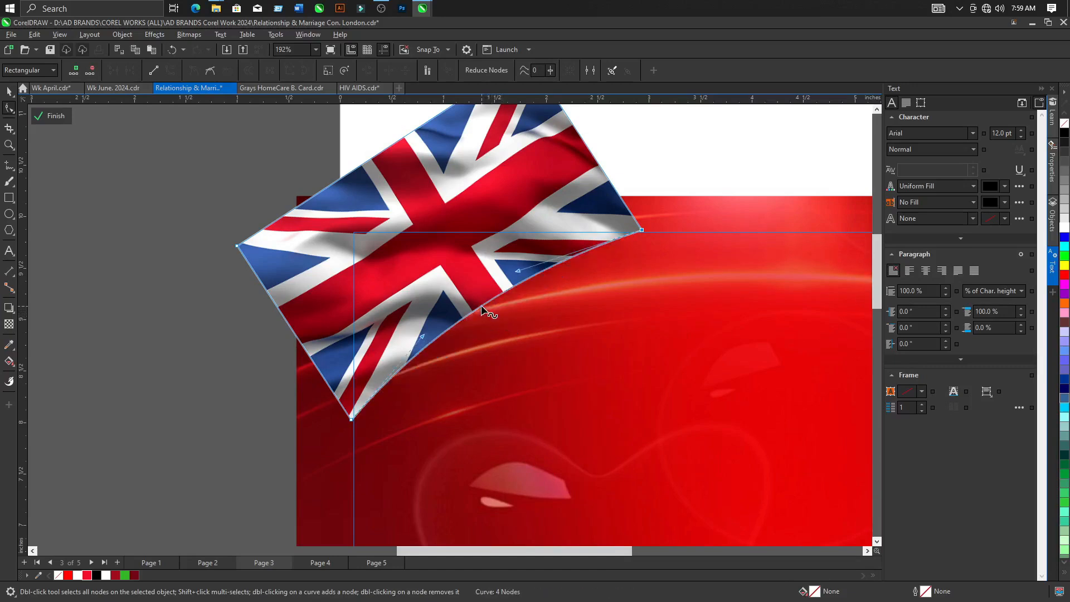
left_click(50, 116)
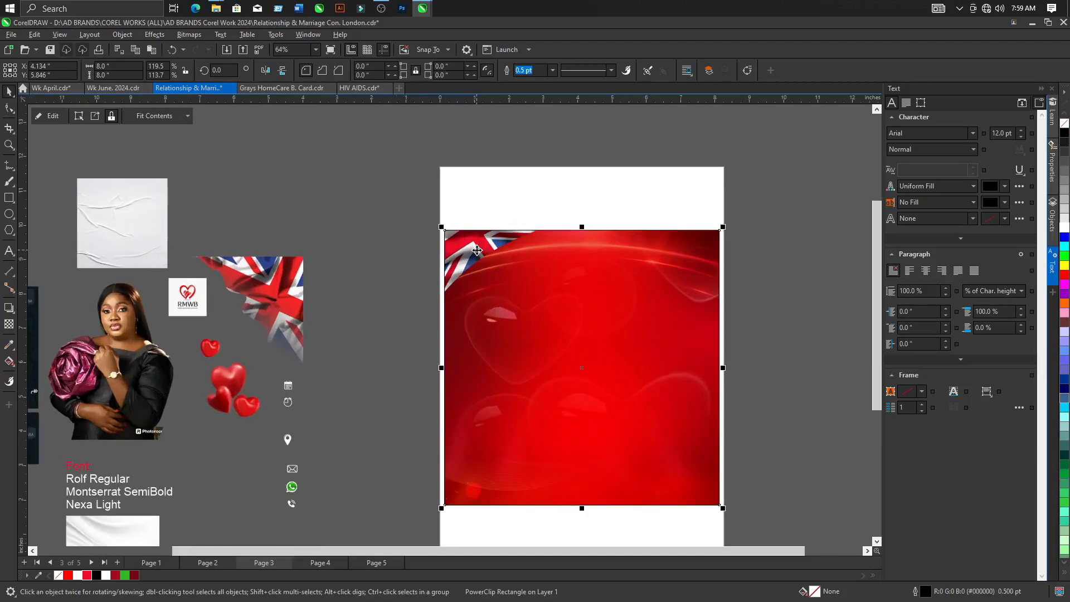
left_click(51, 116)
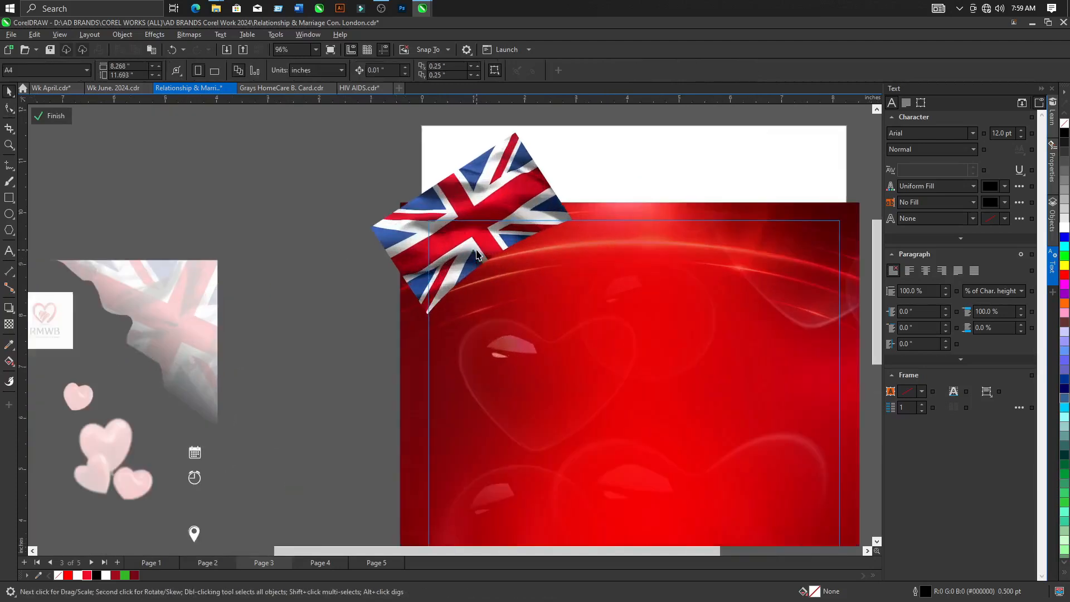
left_click(51, 116)
left_click(402, 296)
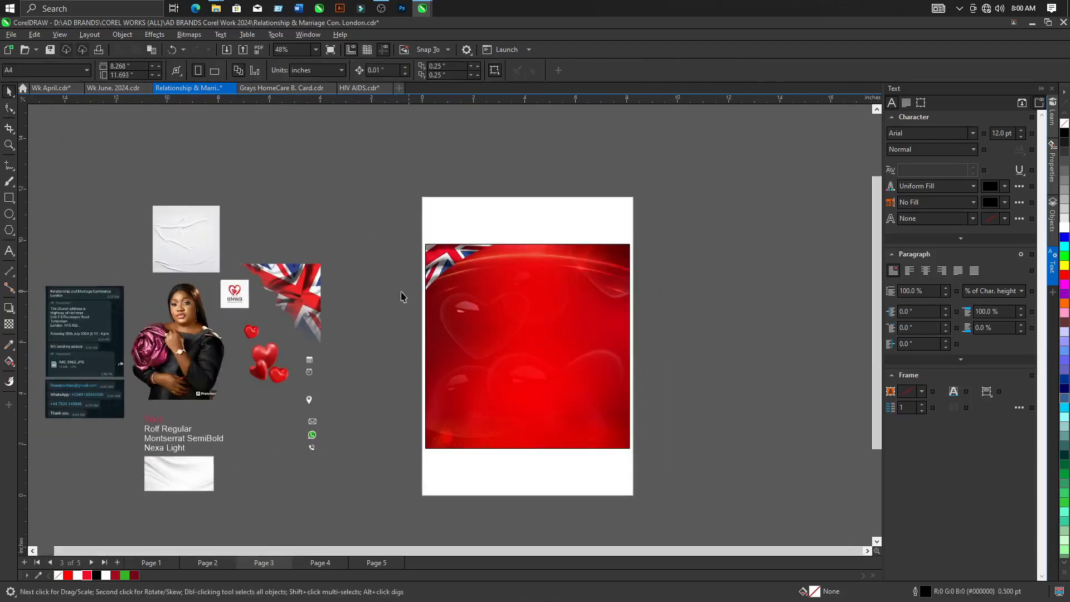
Move the faded, draped Union Jack image onto the red square's upper-right corner.
scroll(301, 285, "up", 2)
left_click(296, 287)
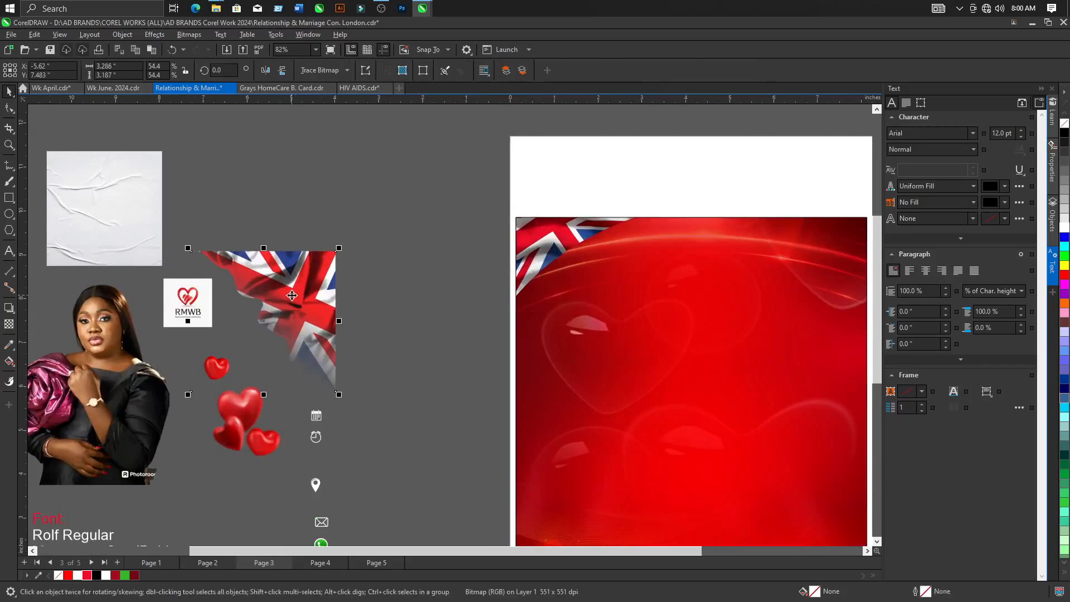
scroll(292, 295, "down", 2)
left_click_drag(301, 295, 593, 270)
scroll(594, 259, "up", 2)
scroll(587, 256, "up", 3)
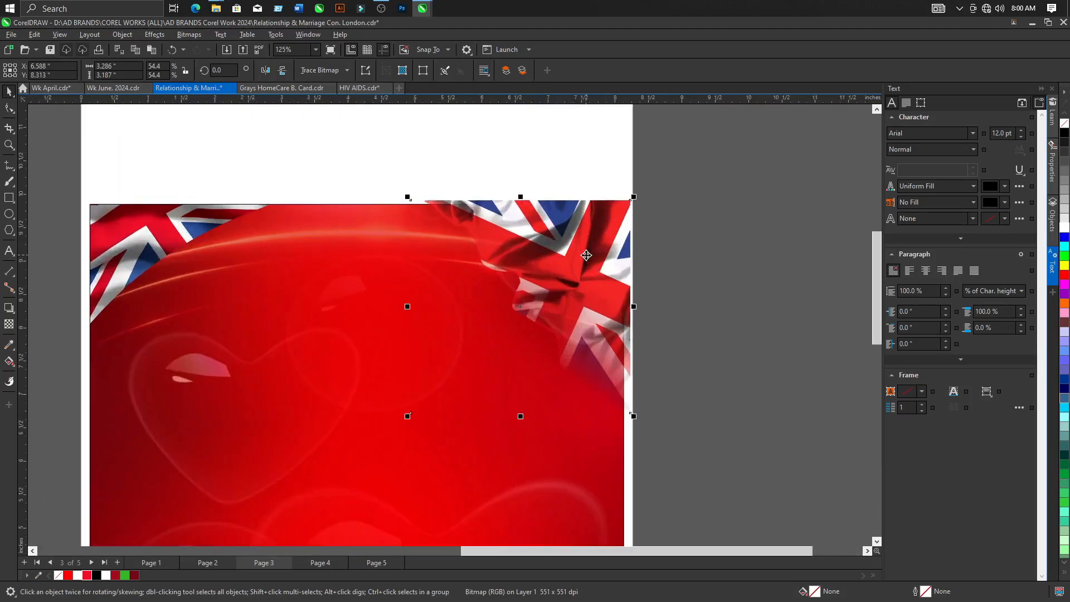
left_click(588, 255)
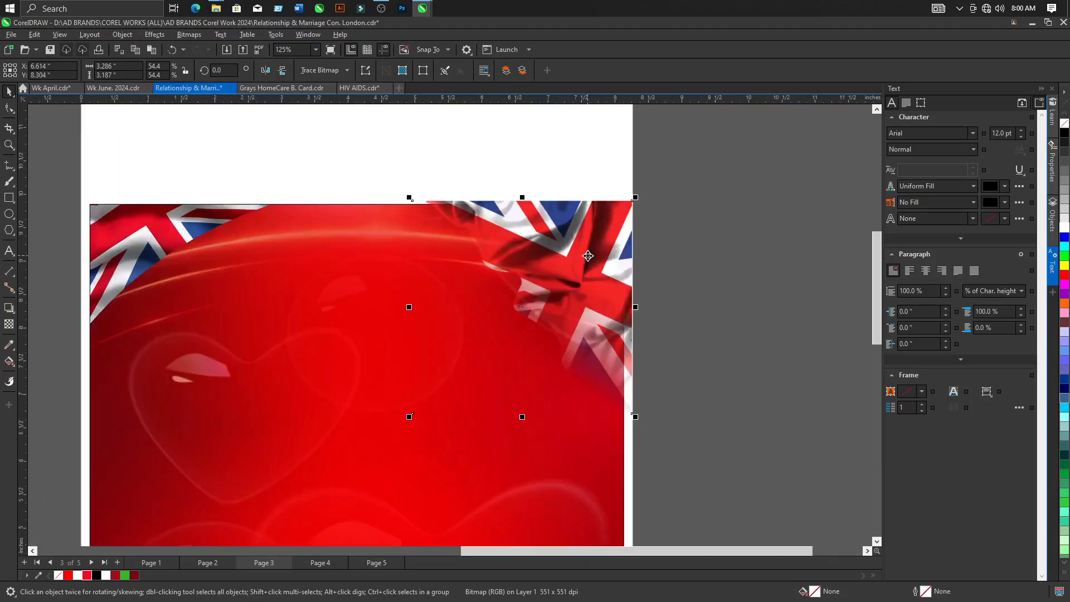
scroll(568, 237, "down", 3)
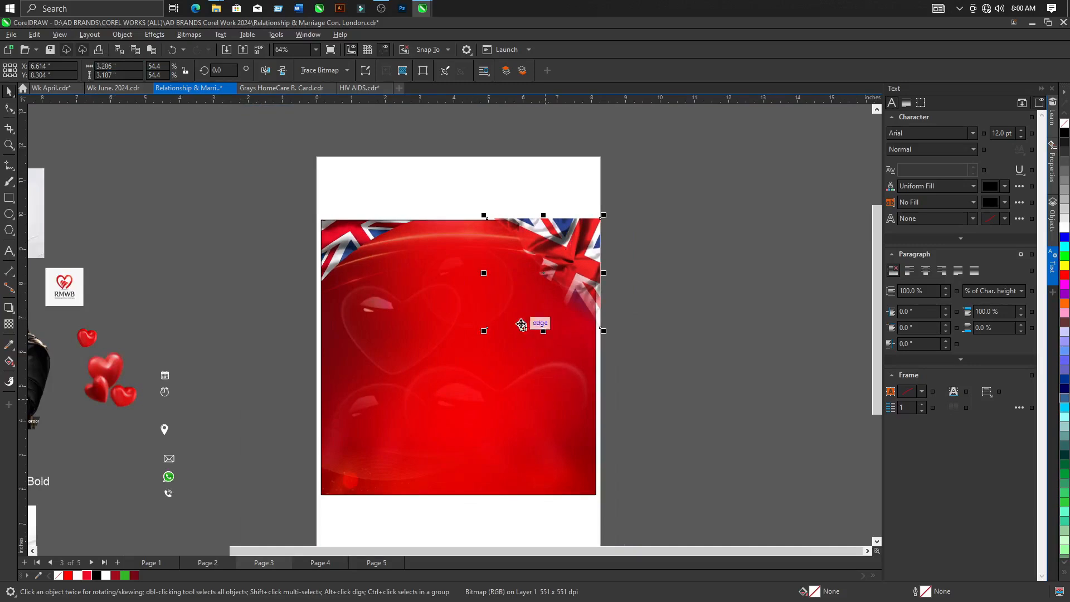
scroll(512, 284, "up", 1)
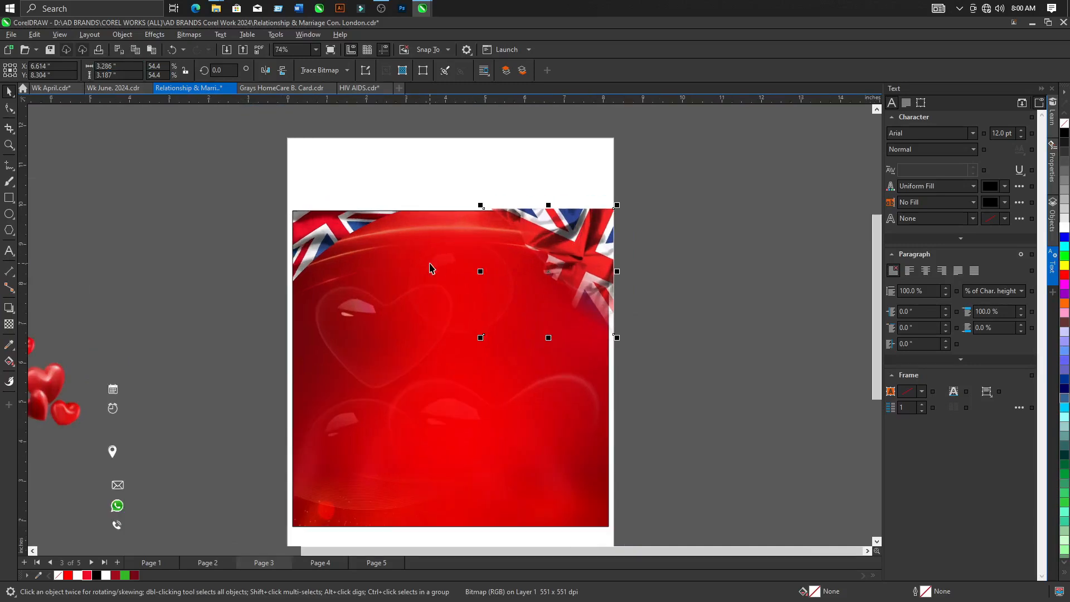
PowerClip the draped Union Jack inside the red textured square and deselect it.
left_click(122, 34)
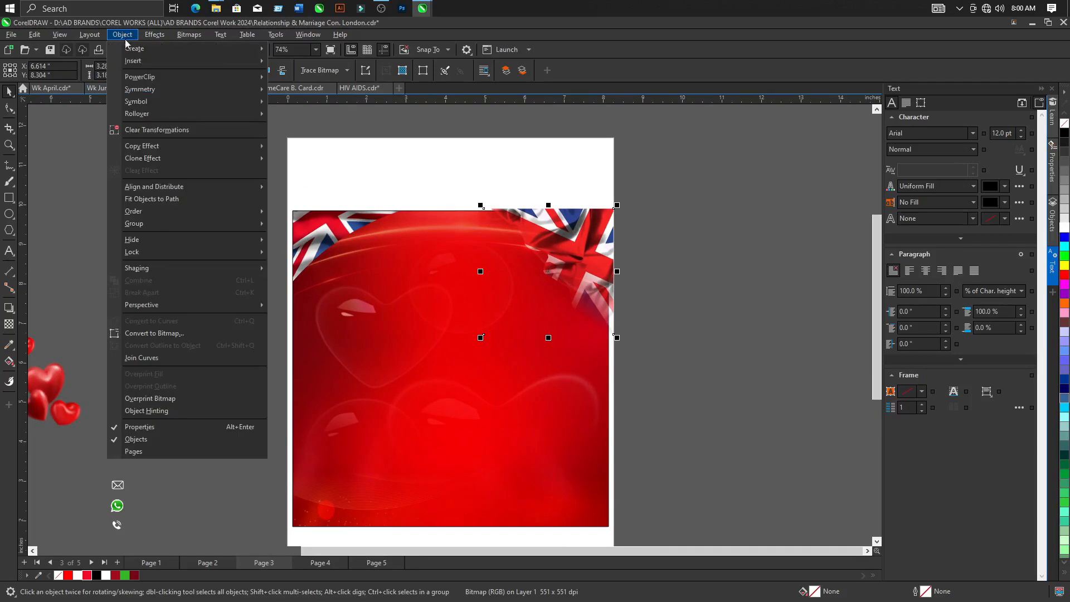
mouse_move(136, 77)
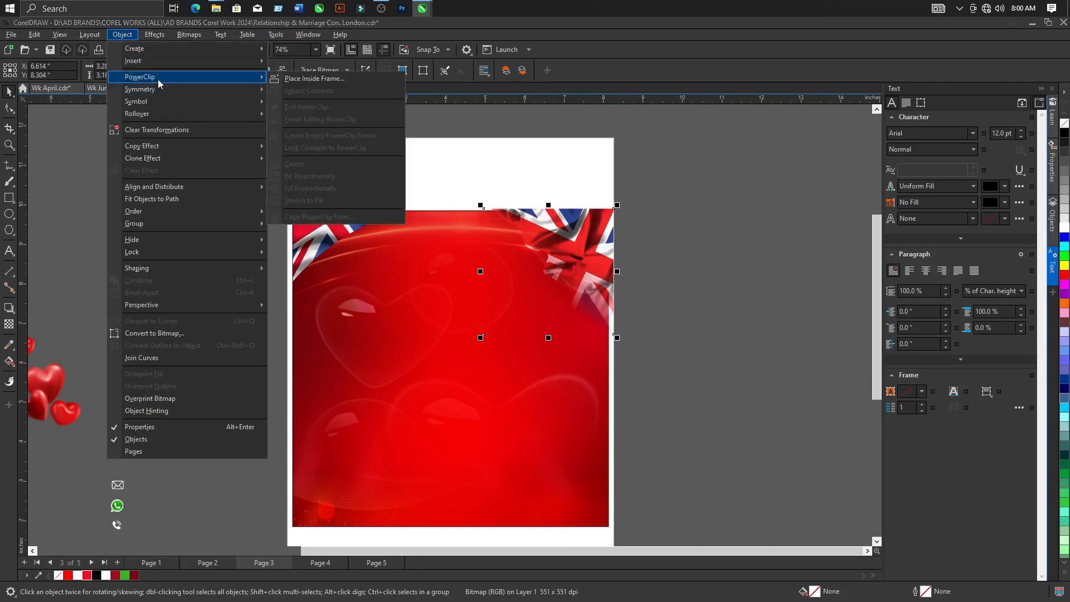
left_click(291, 80)
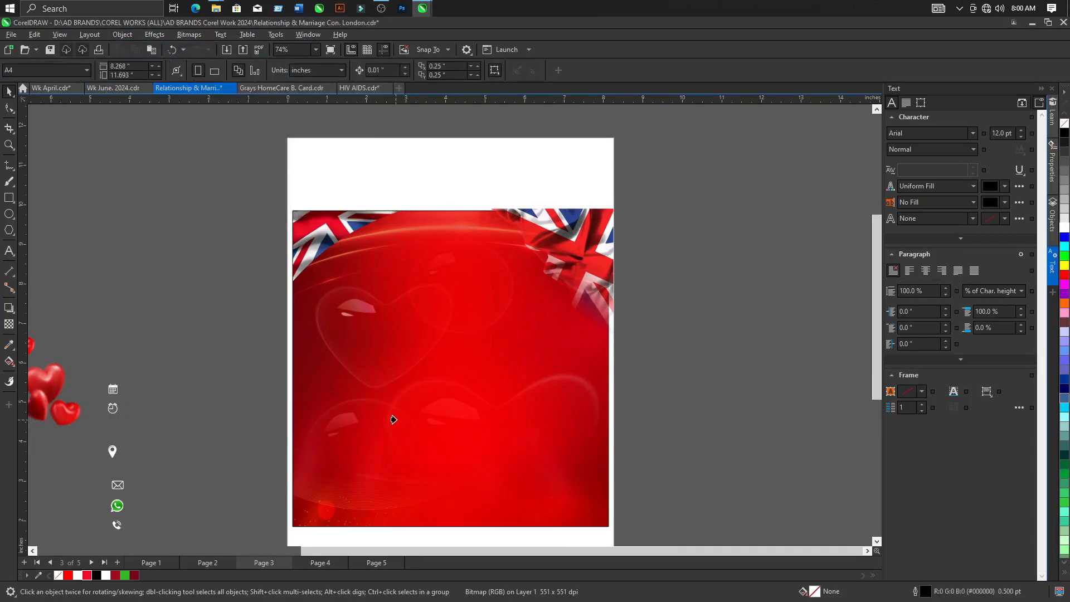
left_click(554, 256)
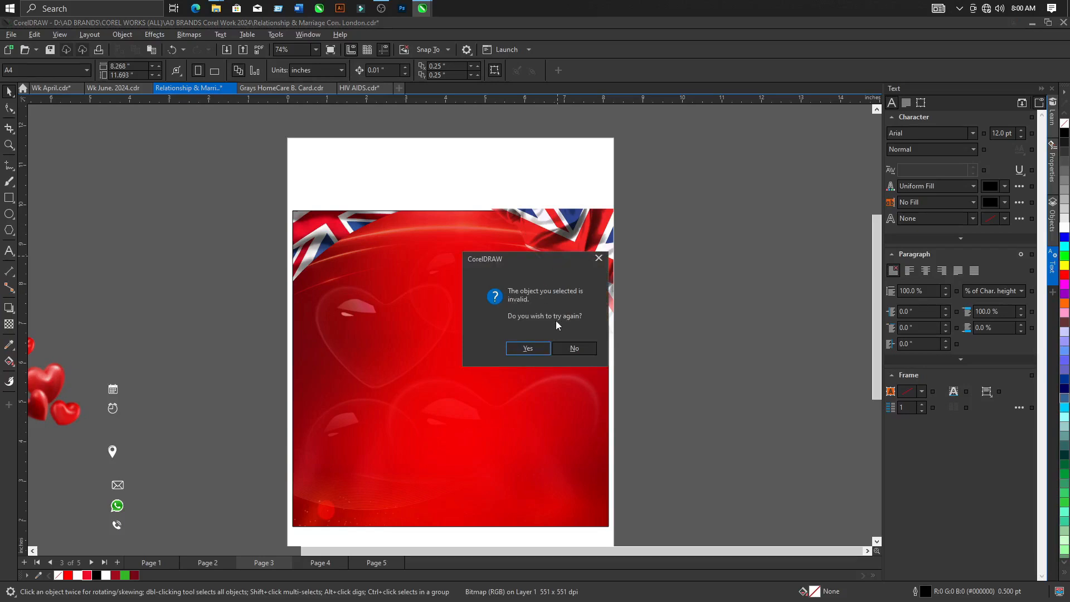
left_click(538, 350)
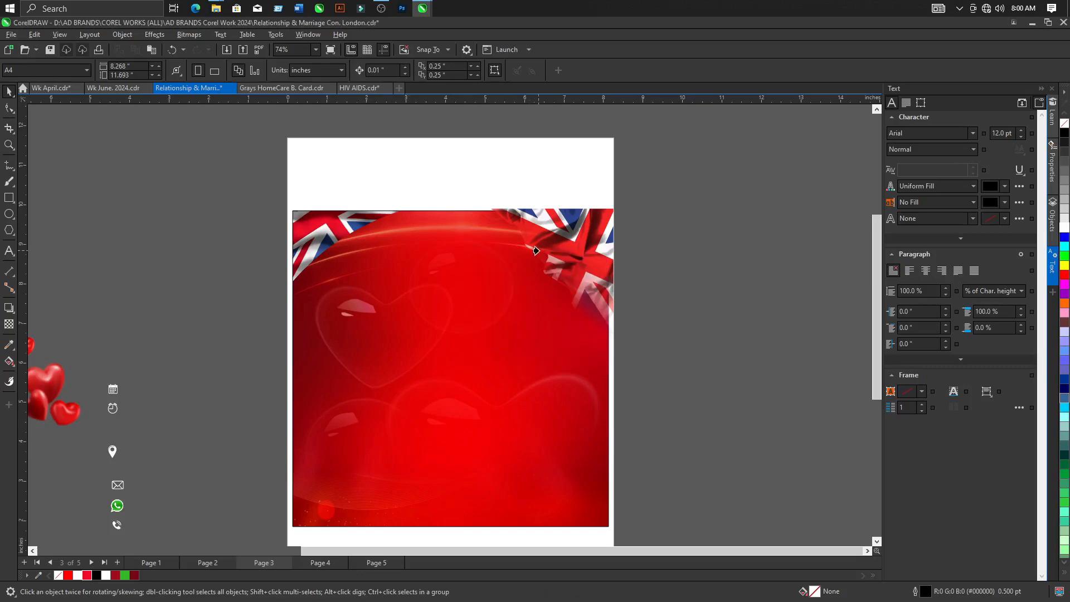
left_click(410, 447)
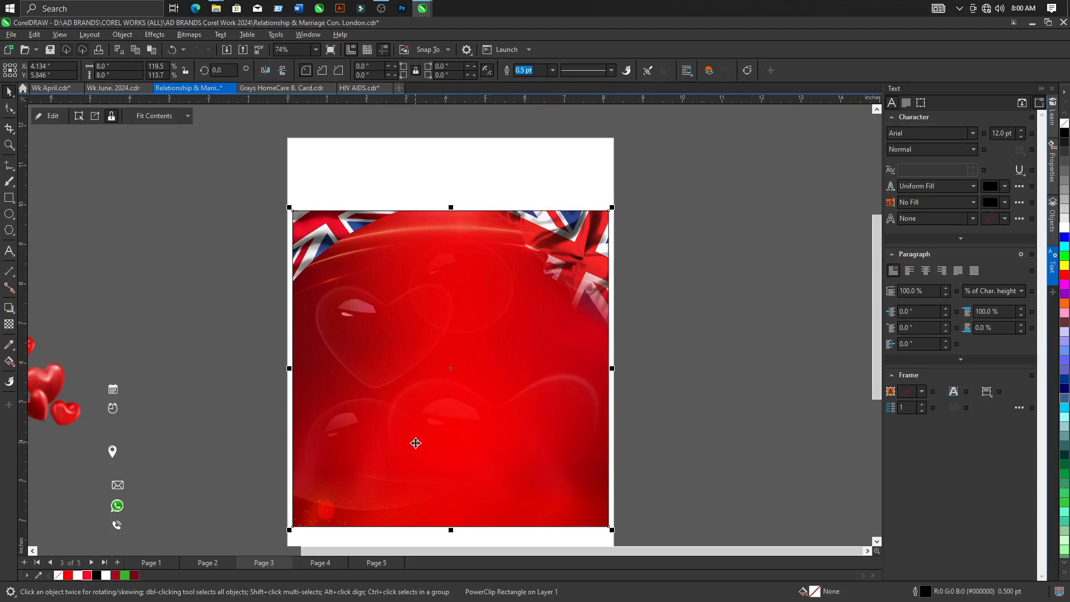
left_click(655, 273)
scroll(544, 295, "down", 2)
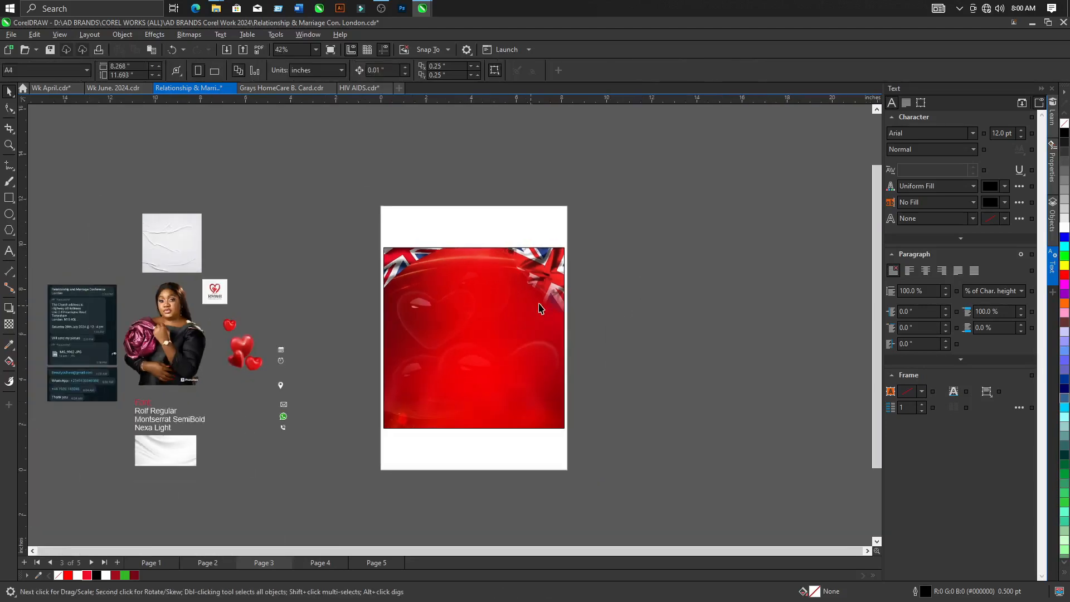
Examine the client's message details, portrait, logo and heart images beside the page, including the portrait's face in close-up.
scroll(540, 308, "down", 2)
scroll(349, 260, "up", 1)
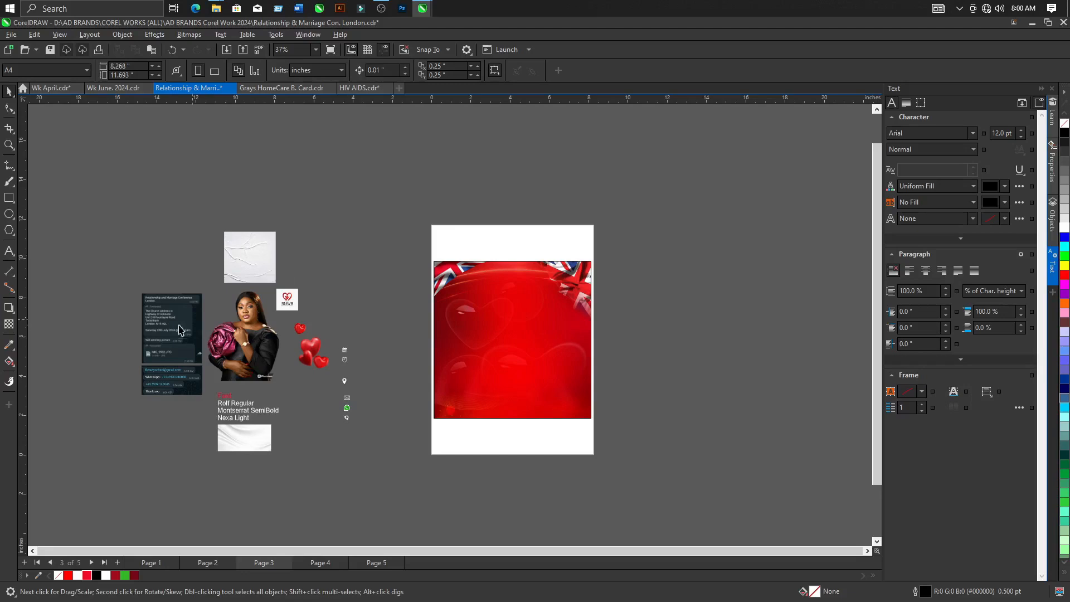
scroll(183, 332, "up", 4)
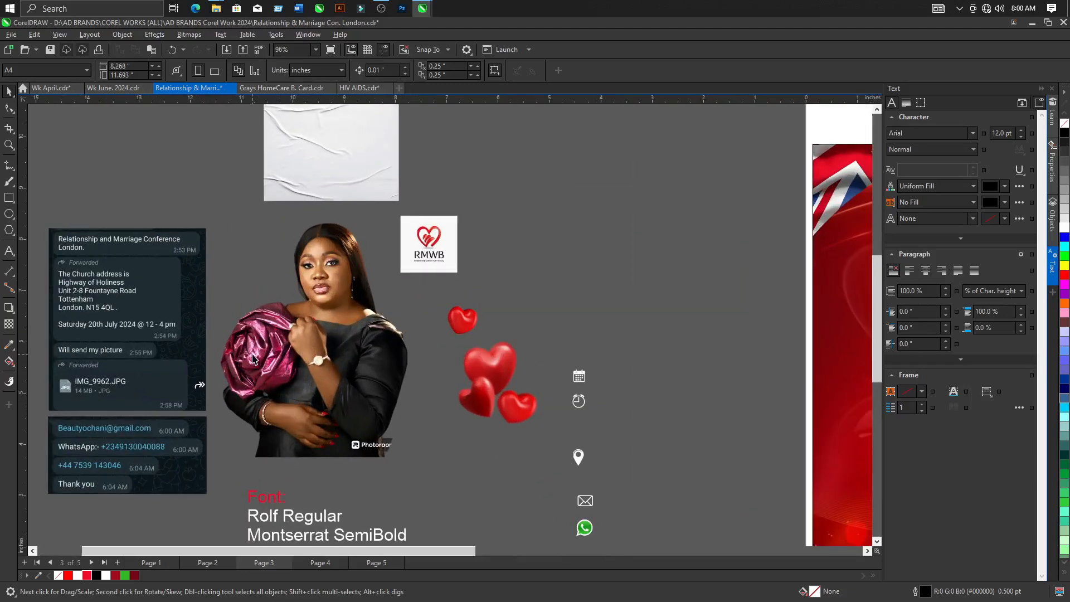
scroll(281, 365, "up", 1)
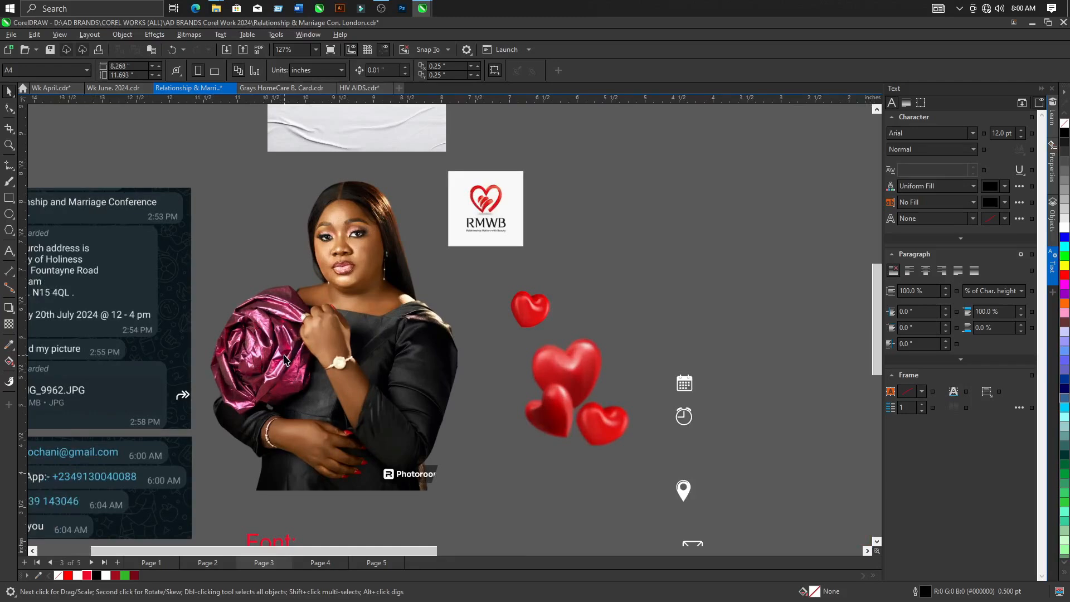
scroll(284, 360, "down", 1)
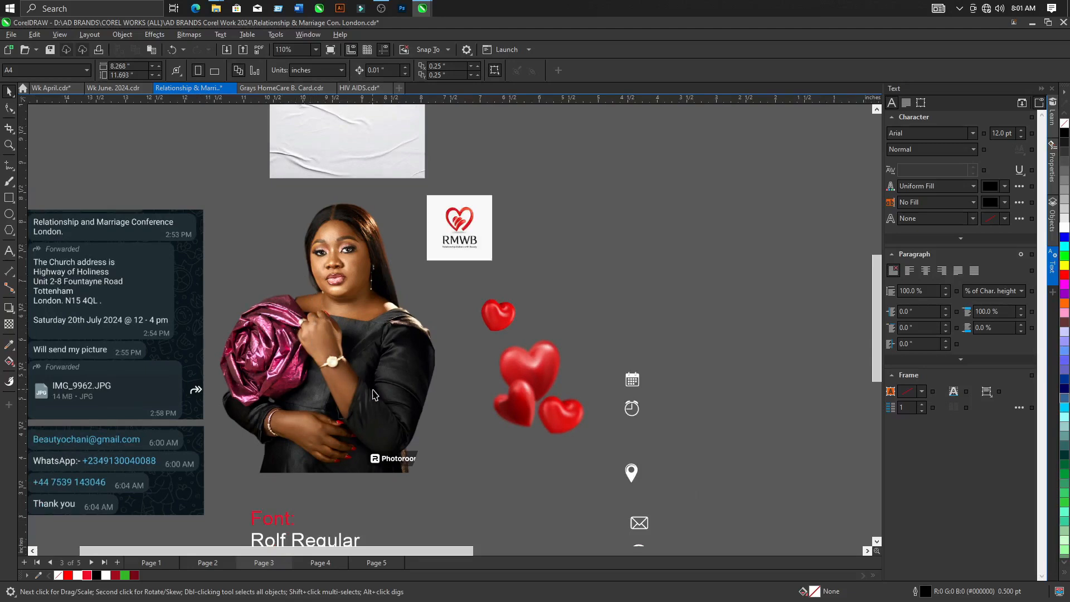
scroll(357, 325, "up", 4)
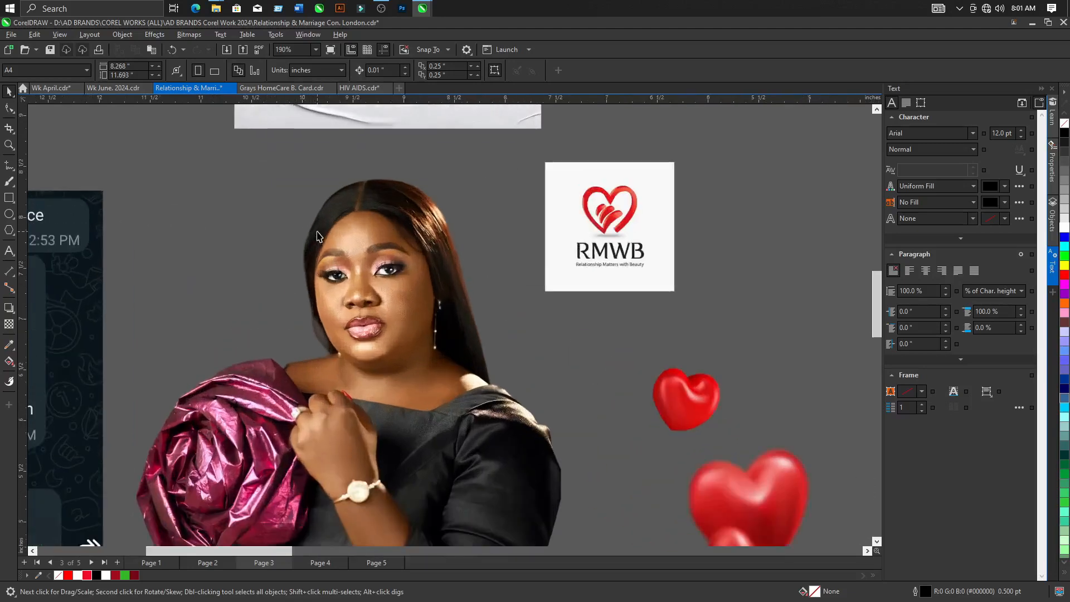
scroll(381, 327, "up", 3)
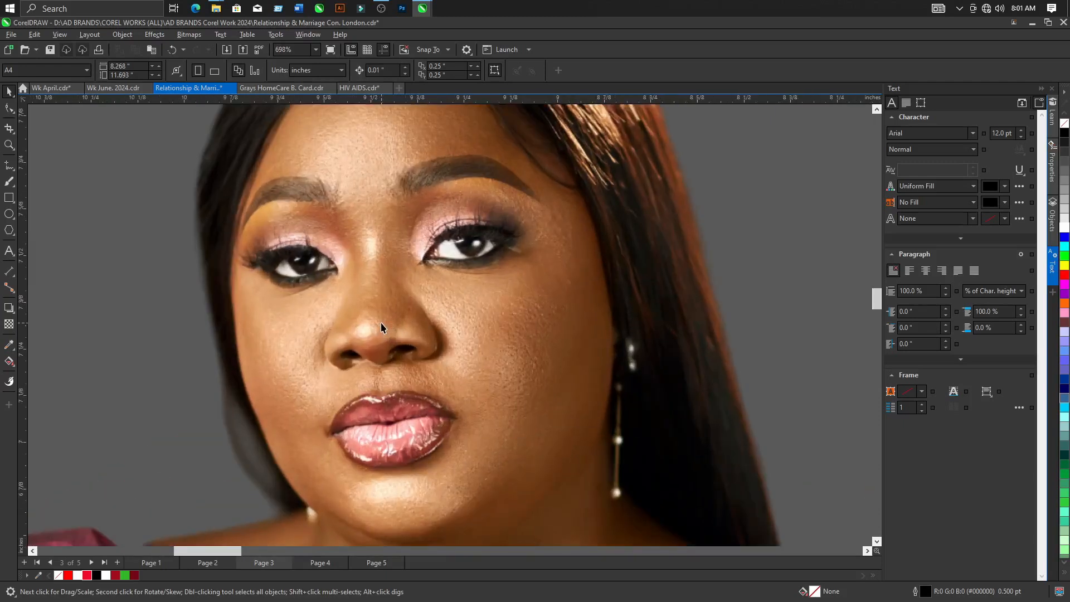
scroll(382, 327, "down", 2)
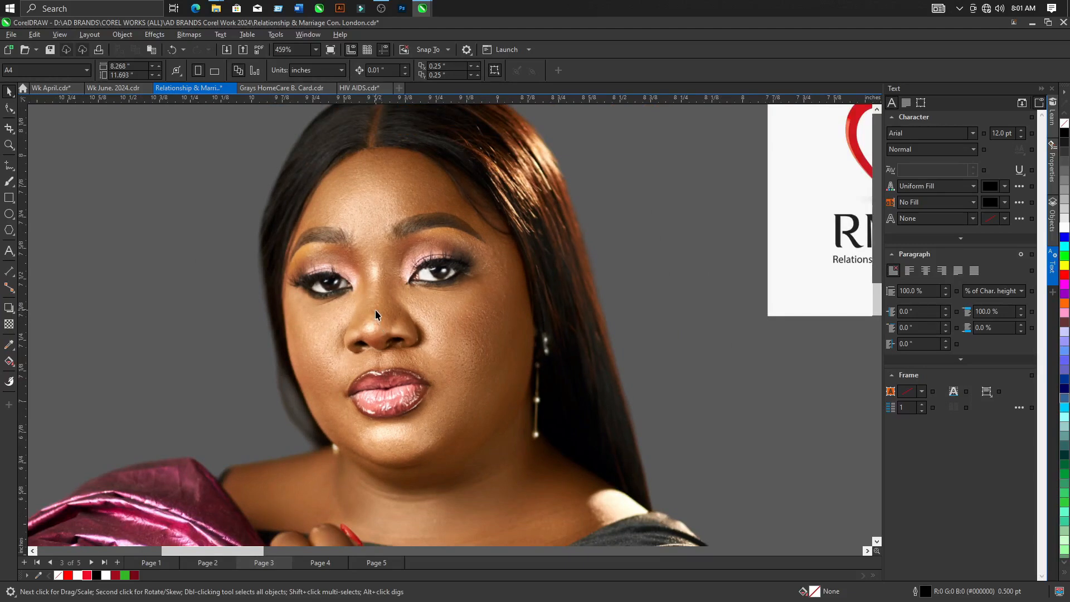
scroll(376, 309, "up", 3)
scroll(376, 309, "down", 10)
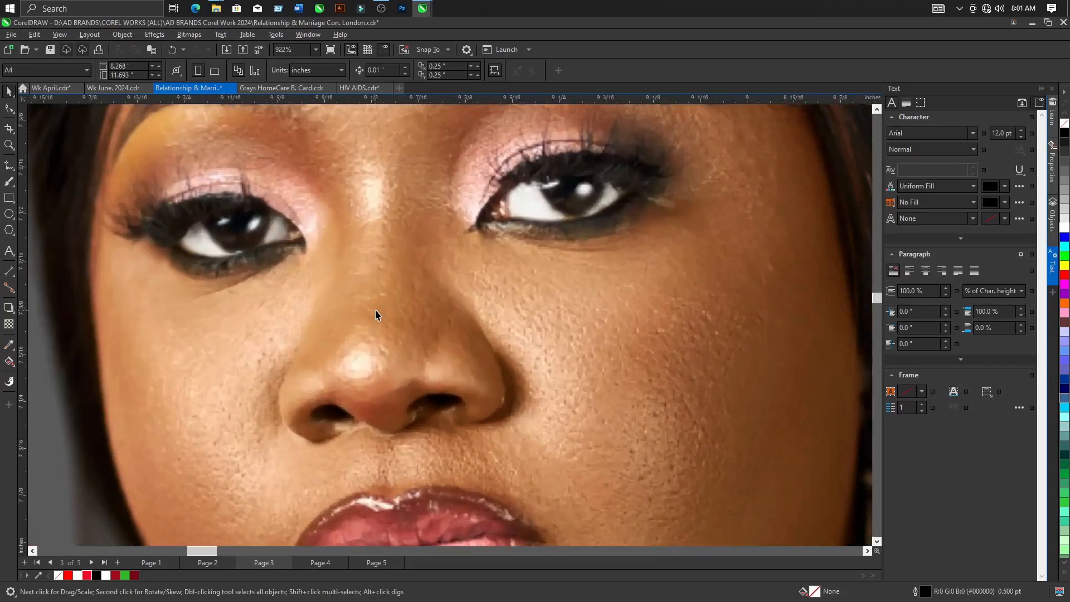
scroll(320, 291, "down", 3)
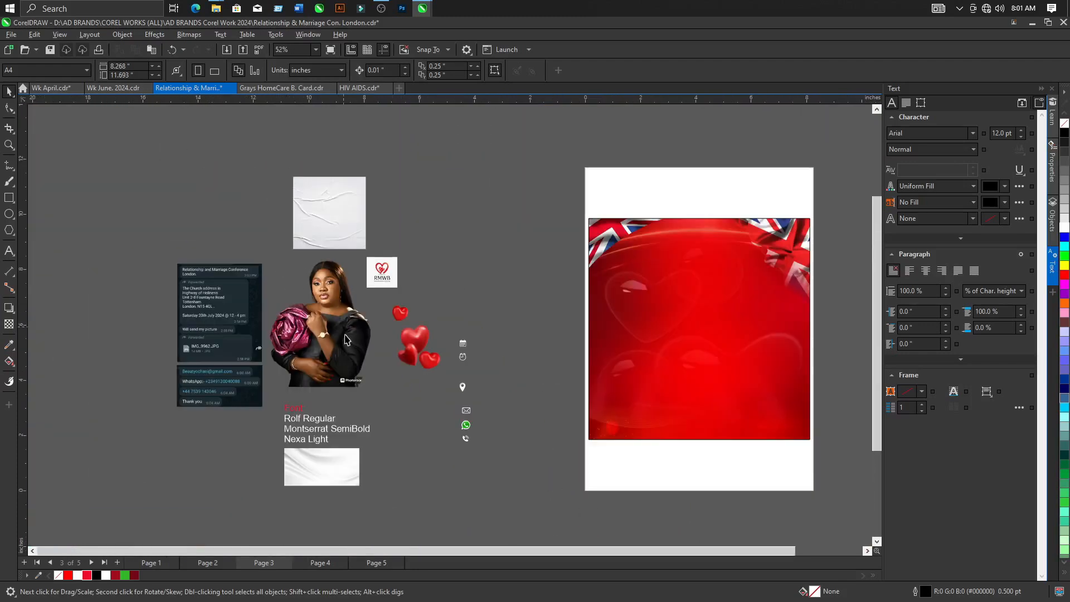
Move the RMWB logo onto the upper middle of the red square, shrink it to about half size and deselect it.
scroll(678, 227, "up", 2)
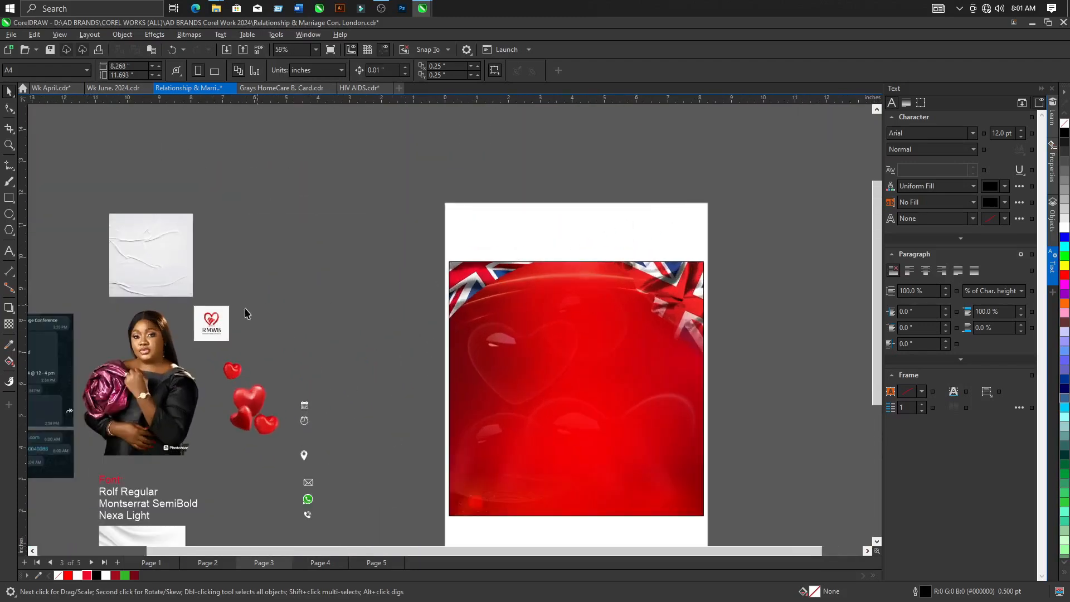
left_click_drag(211, 323, 546, 272)
scroll(546, 273, "up", 3)
left_click_drag(577, 317, 554, 288)
scroll(448, 251, "down", 3)
left_click(246, 291)
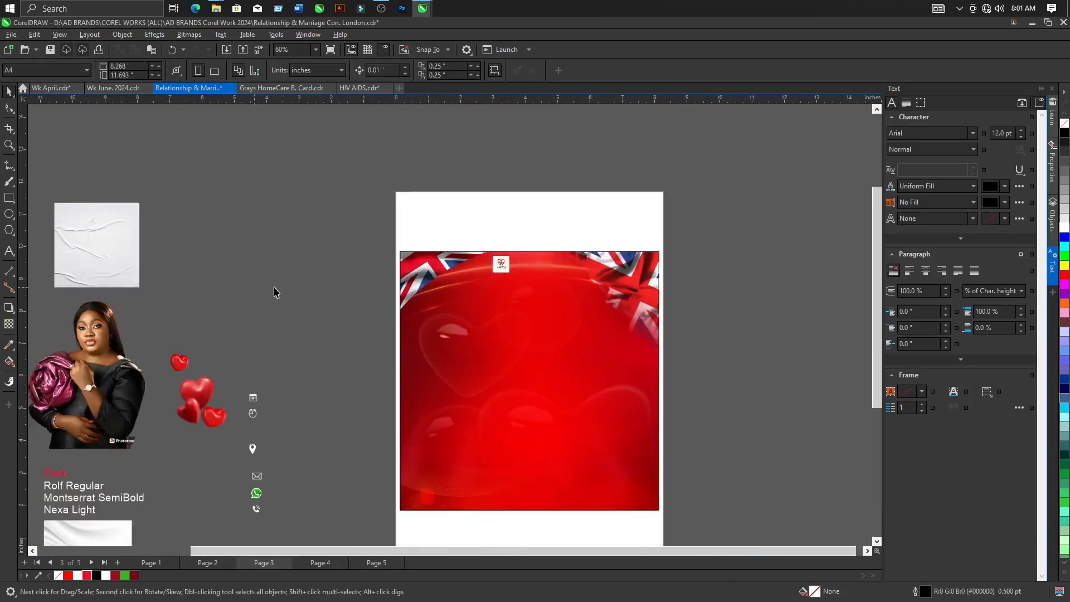
Add the artistic text "RMWB" on the red square, just to the right of the logo.
scroll(533, 261, "up", 5)
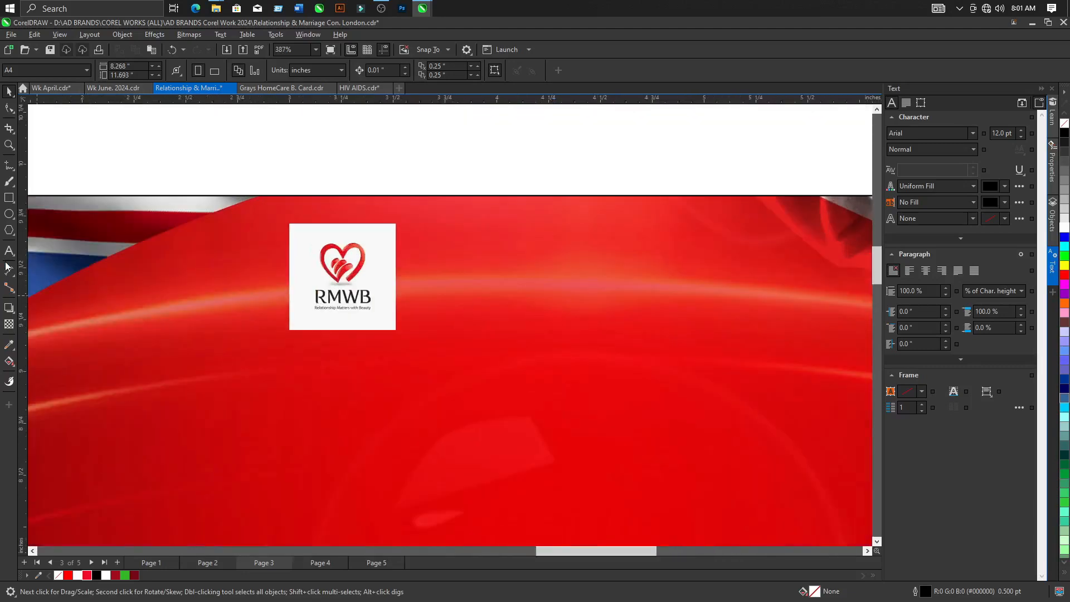
left_click(9, 250)
left_click(439, 271)
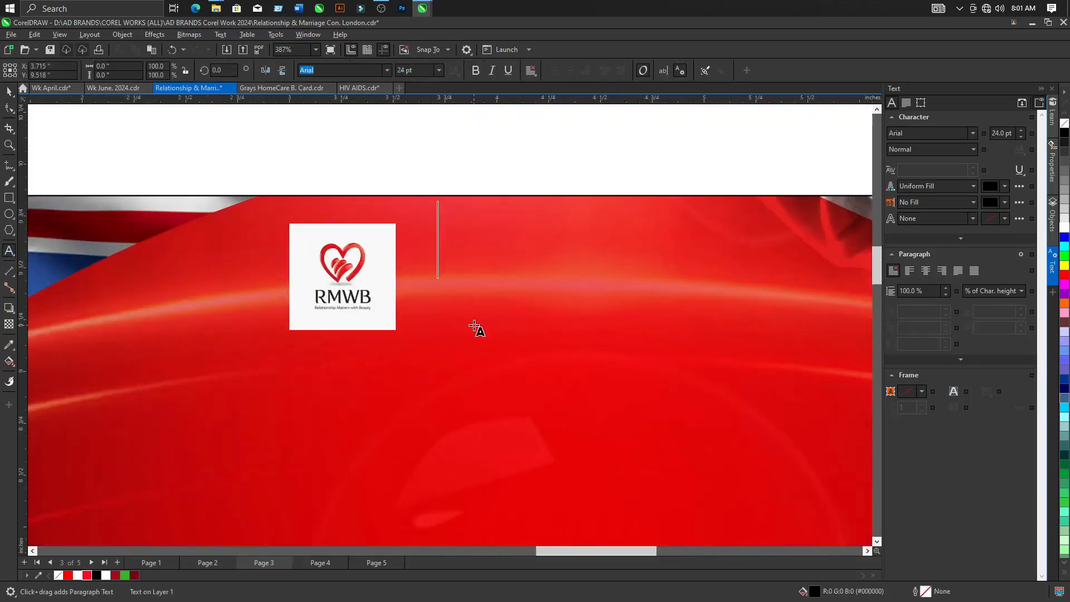
type("R")
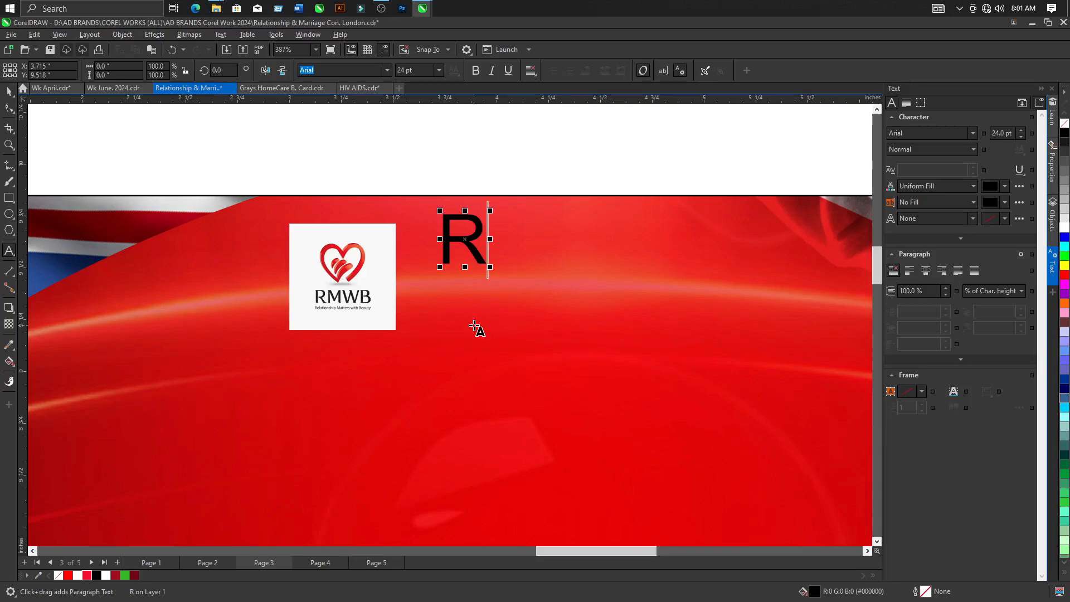
type("MW")
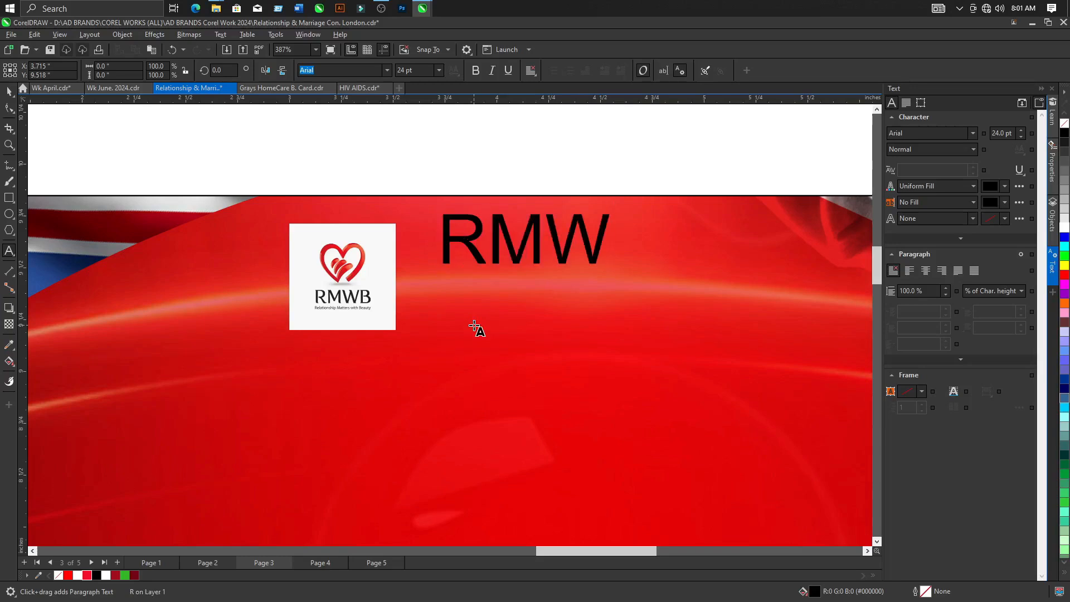
type("B")
scroll(445, 310, "up", 1)
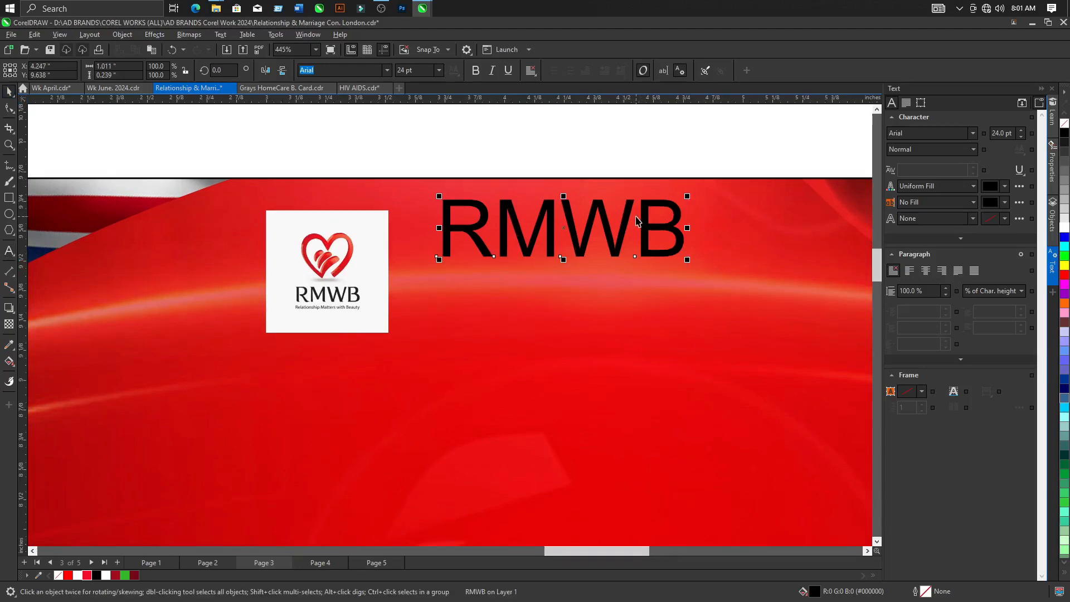
Set the RMWB text to Nexa Bold, fill it white and move it closer to the logo.
scroll(322, 320, "up", 5)
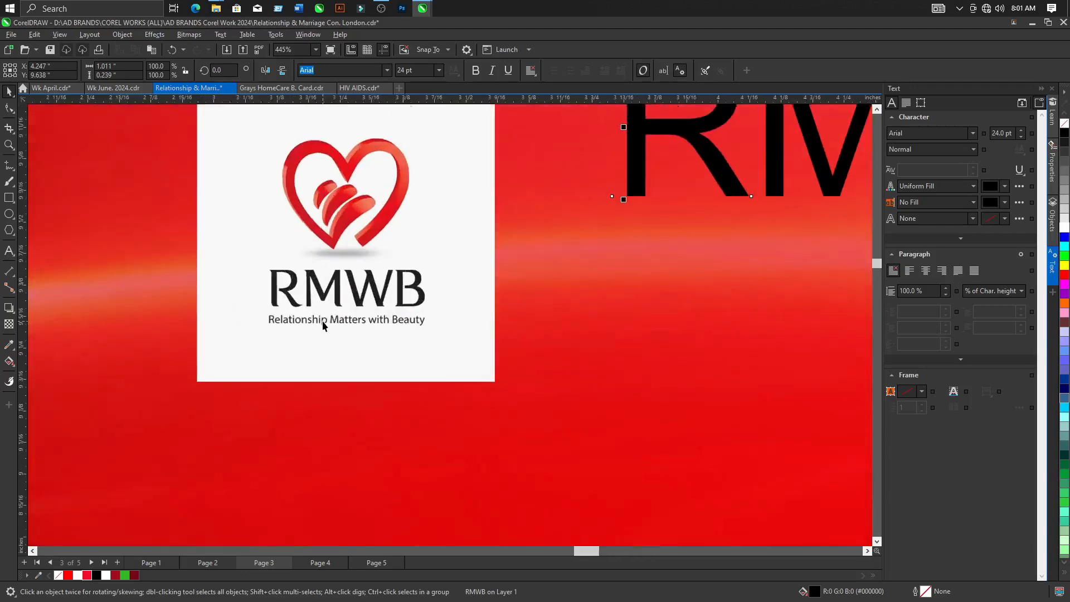
scroll(452, 324, "down", 5)
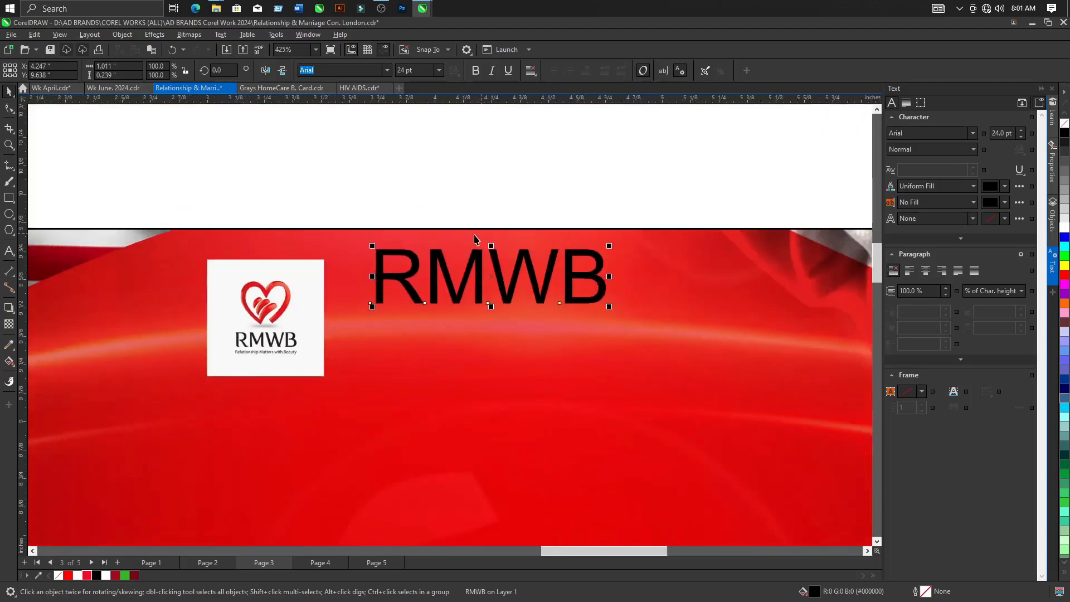
scroll(471, 238, "down", 1)
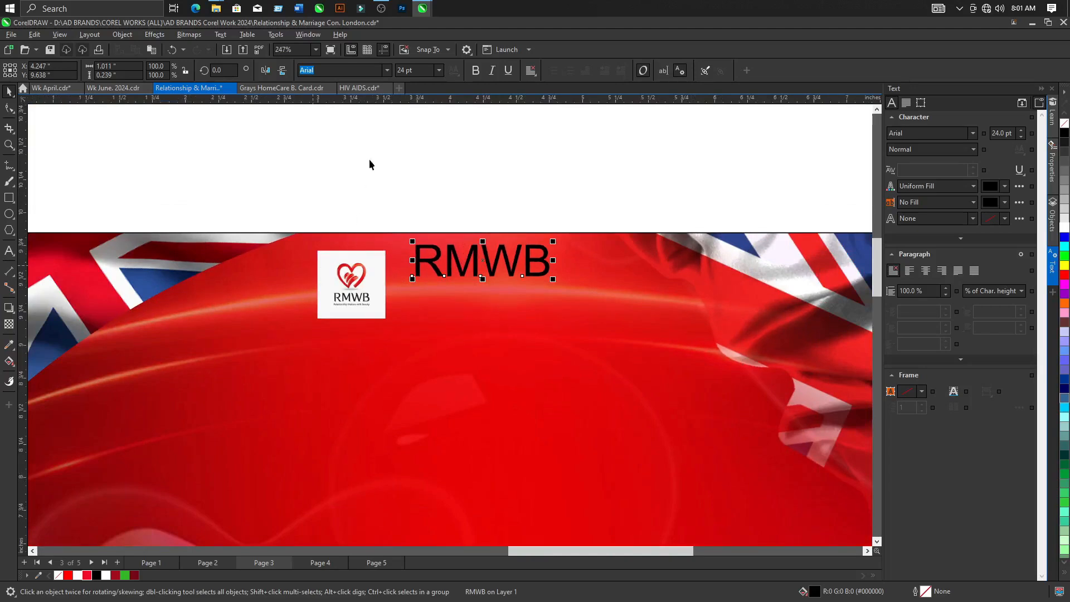
left_click(387, 70)
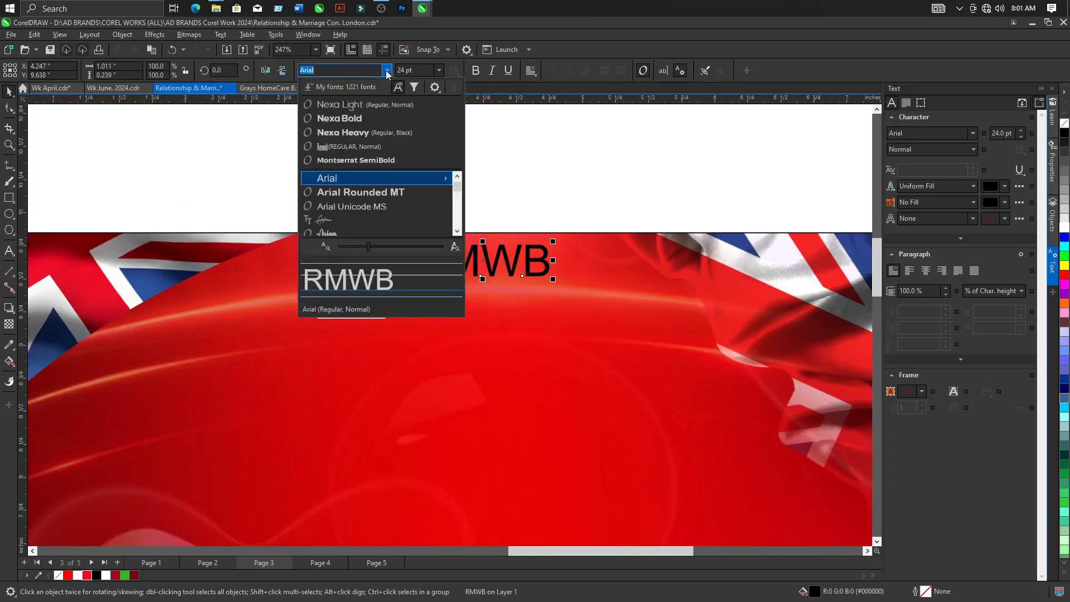
left_click(330, 118)
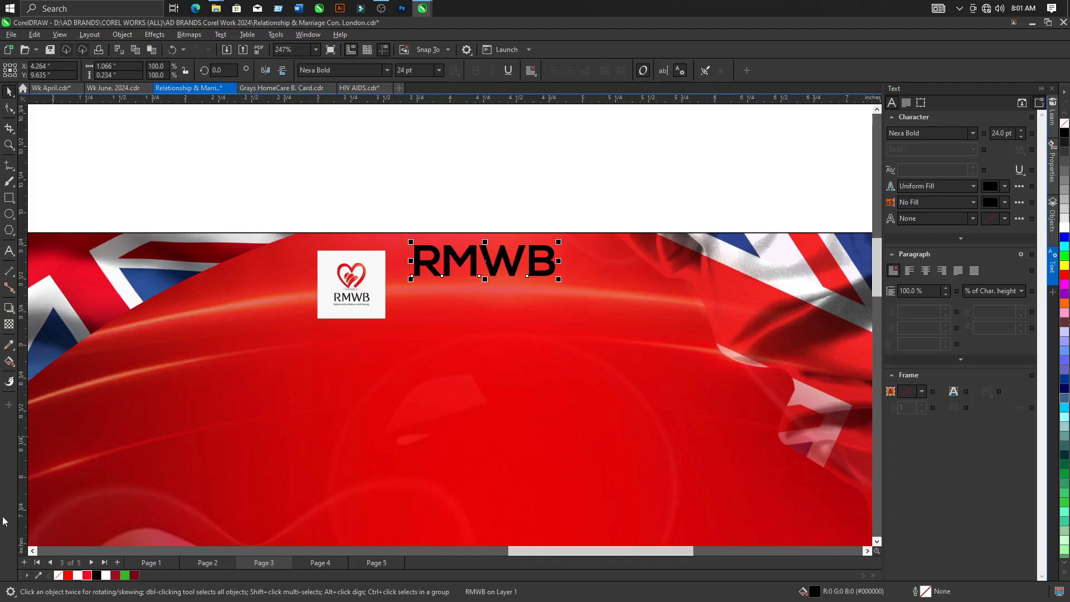
left_click(77, 575)
left_click_drag(499, 256, 485, 264)
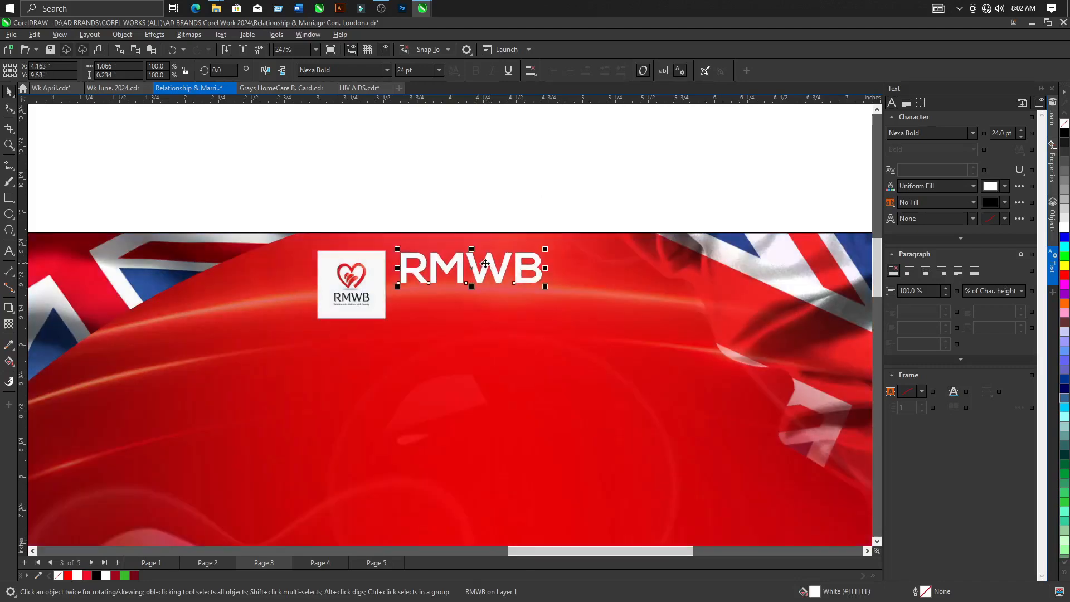
Add the separate artistic text "PRESENTS" below RMWB and leave it selected.
left_click(10, 252)
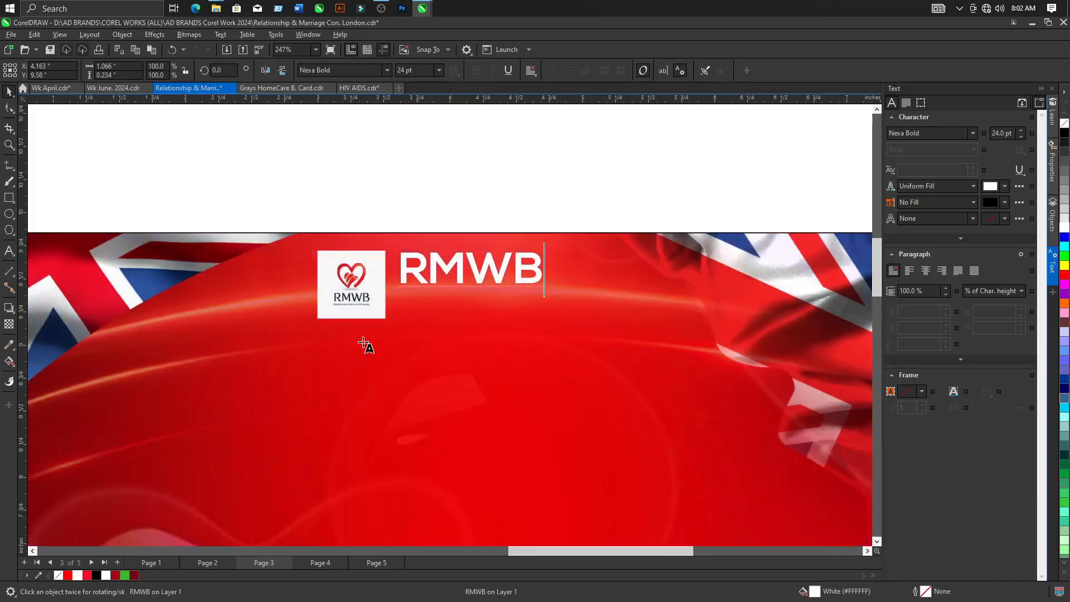
left_click(416, 311)
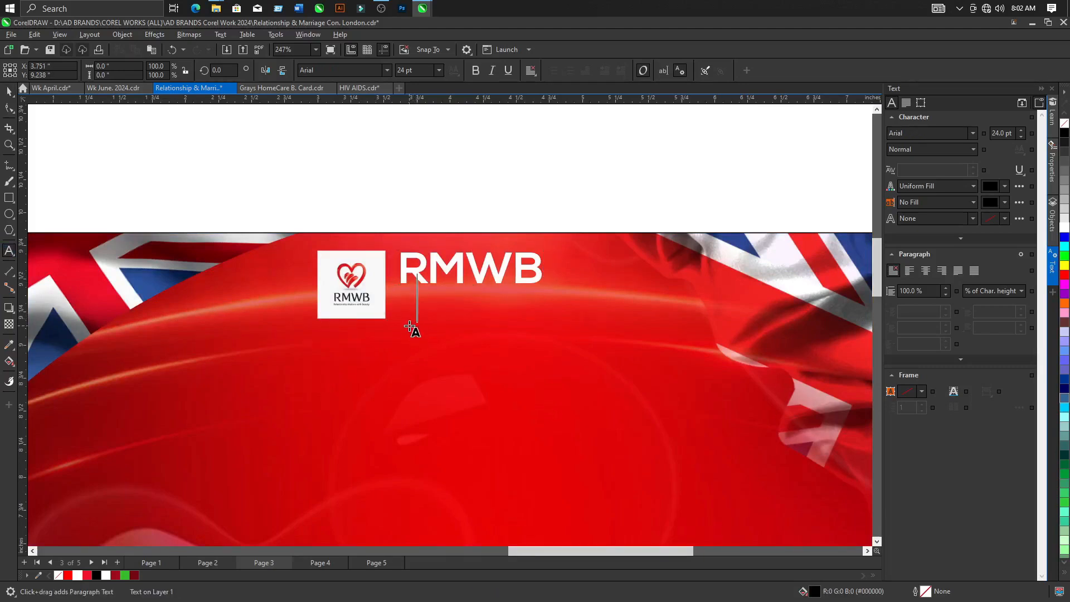
type("PR")
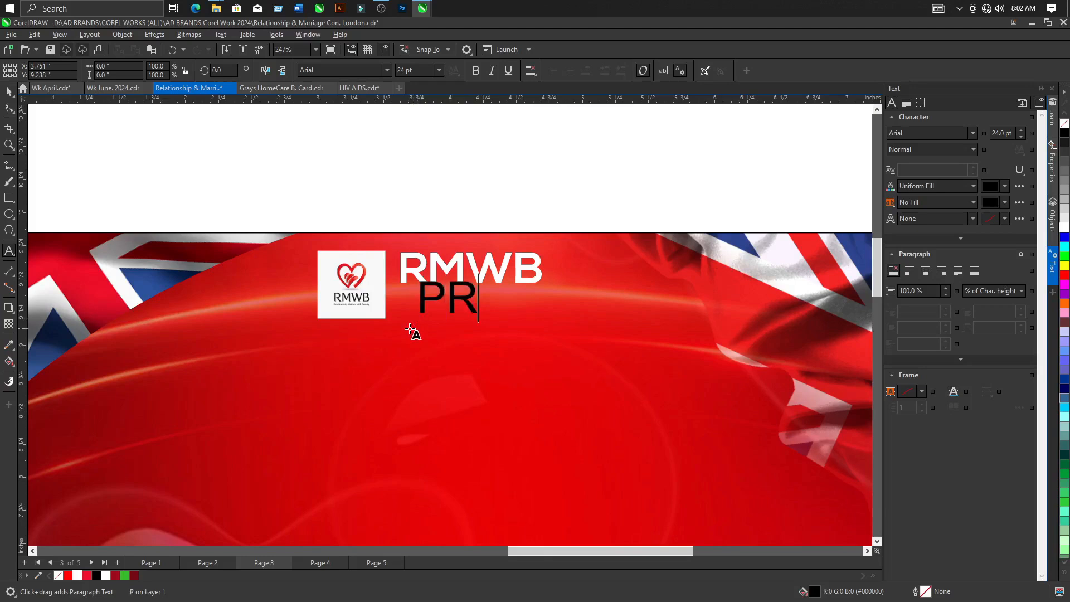
type("ESENTS")
key("Escape")
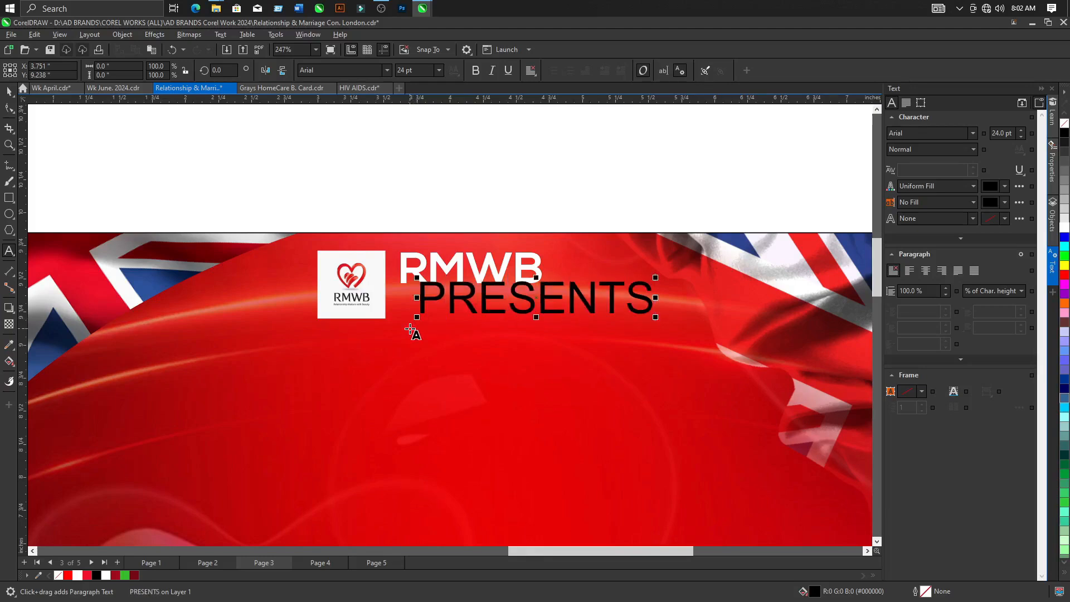
left_click(9, 95)
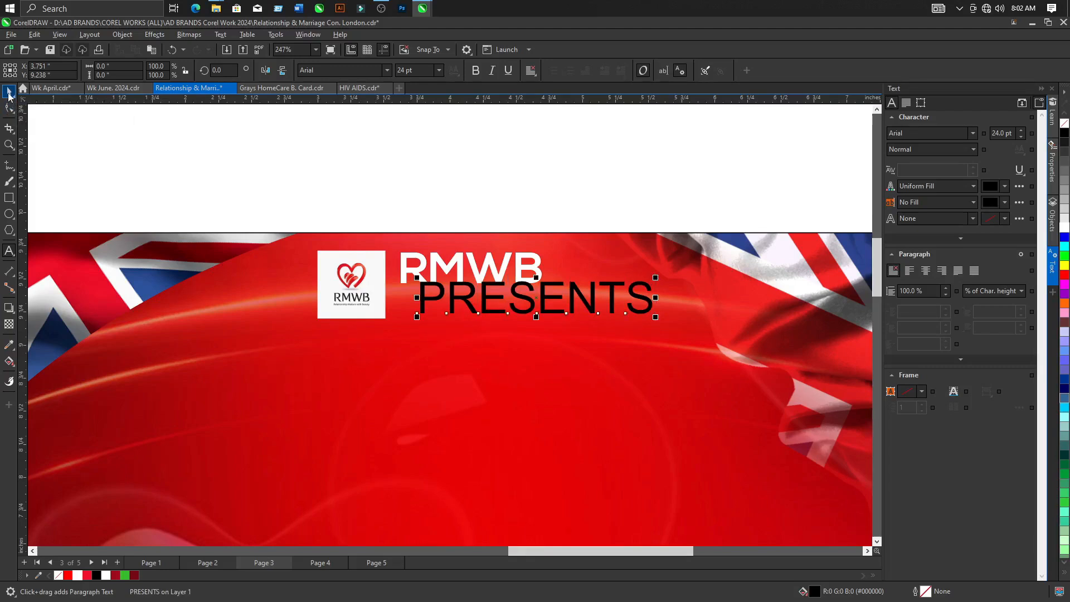
Fill the PRESENTS text white, set it to Nexa Bold and scale it down to about 5.4 pt.
left_click(78, 576)
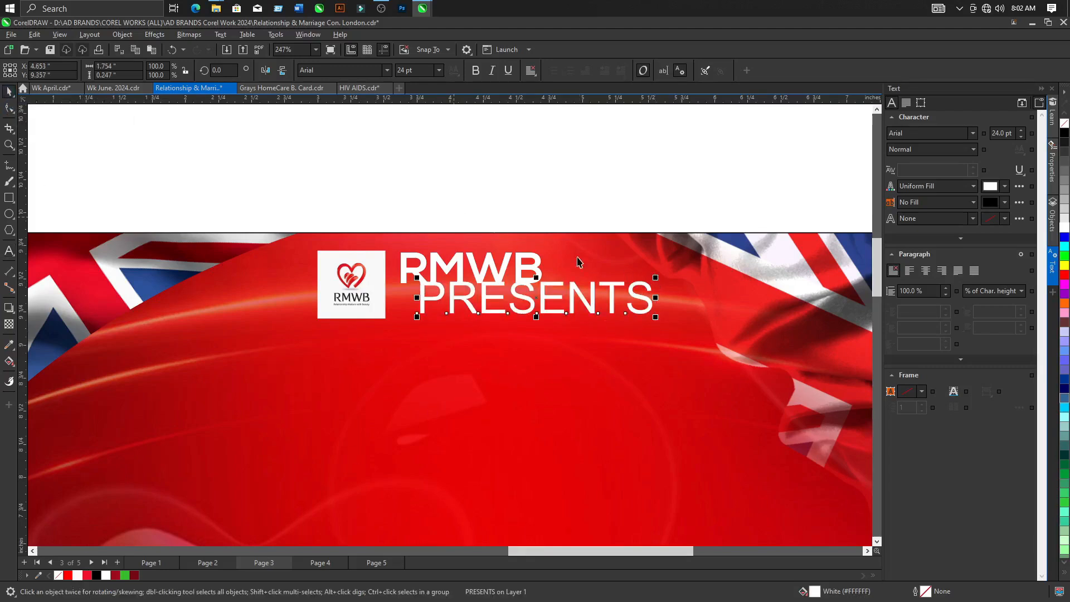
left_click_drag(660, 277, 550, 287)
left_click(387, 70)
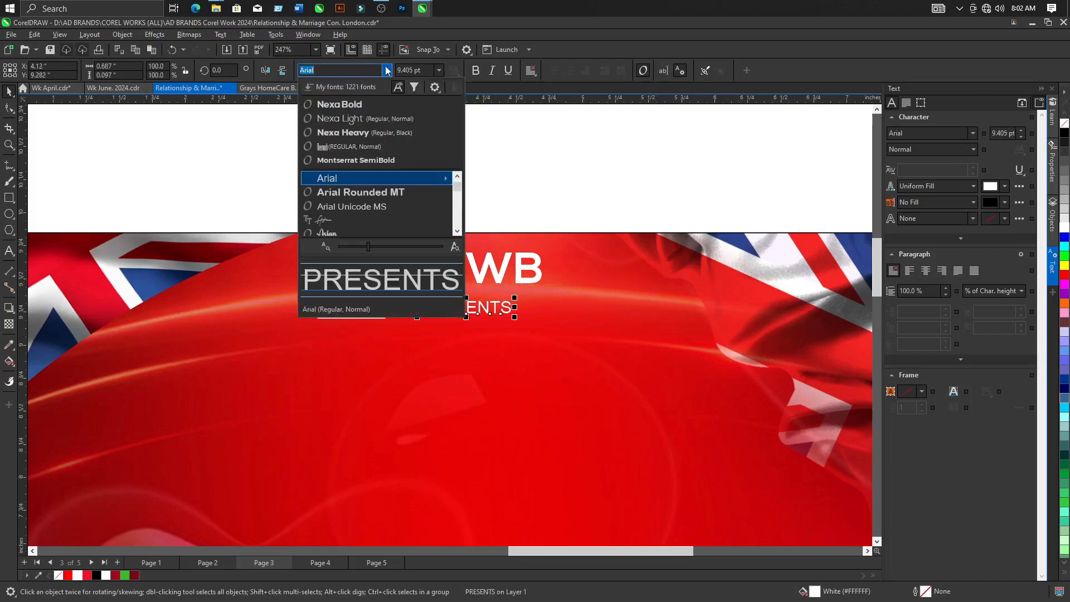
left_click(361, 106)
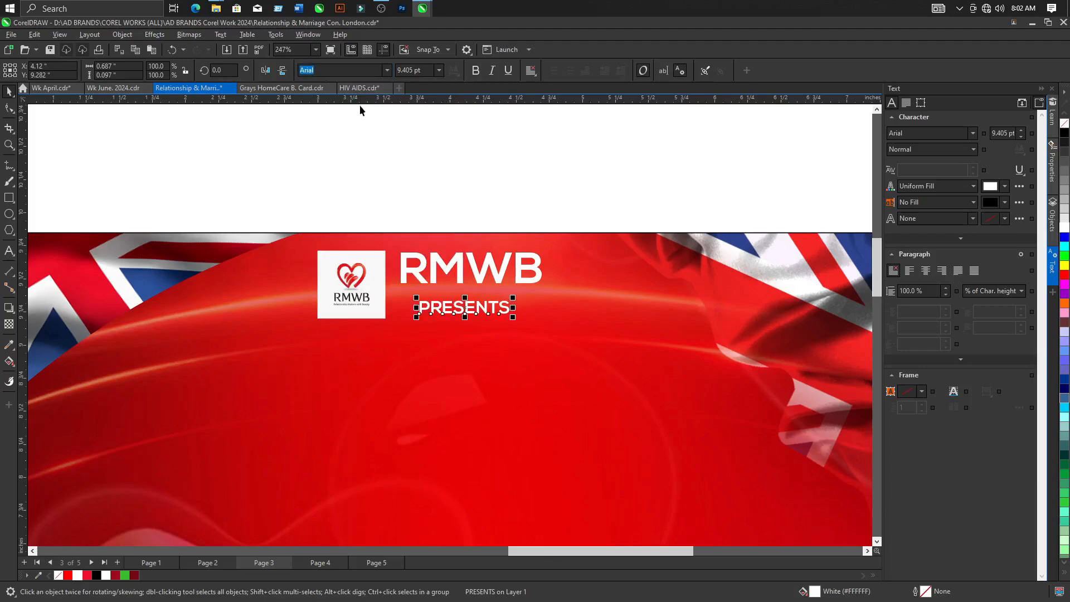
left_click_drag(513, 317, 481, 330)
Widen the letter spacing of PRESENTS to nearly the width of RMWB, then center it slightly lower beneath that text.
scroll(431, 290, "up", 3)
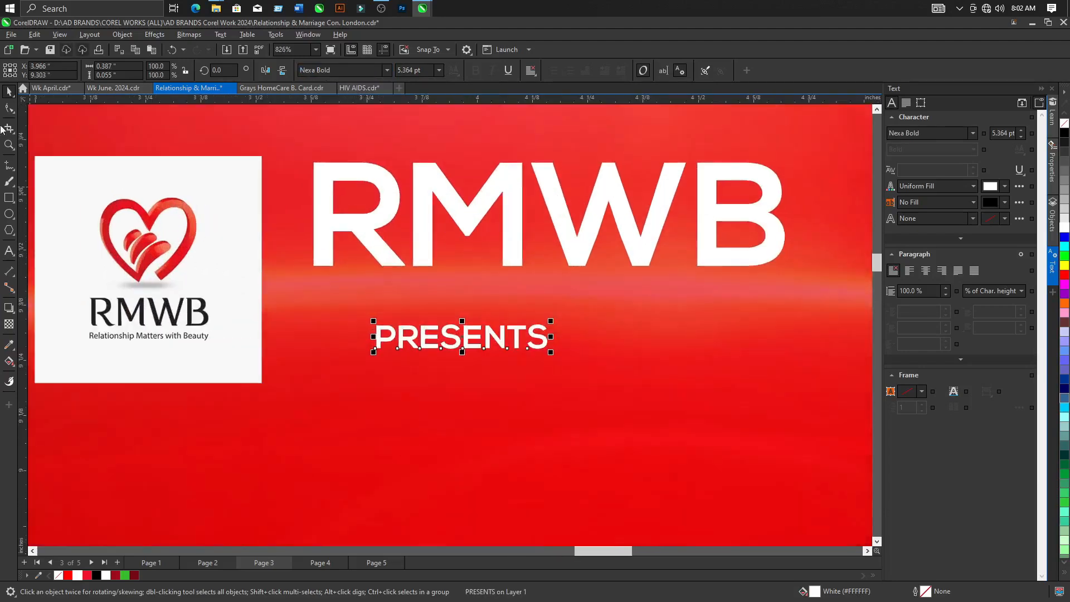
left_click(10, 107)
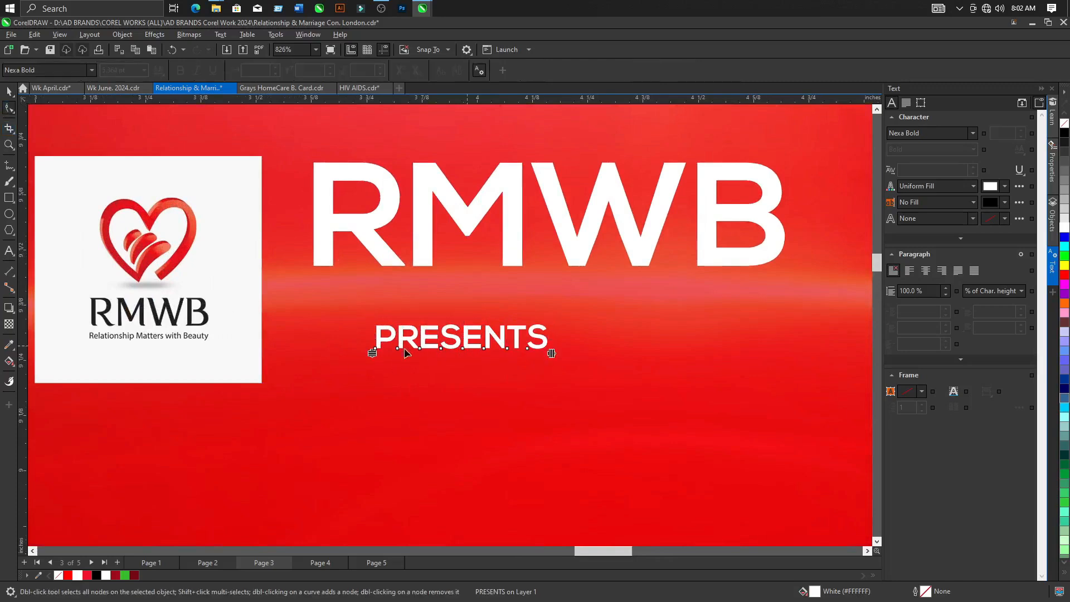
left_click_drag(551, 354, 772, 383)
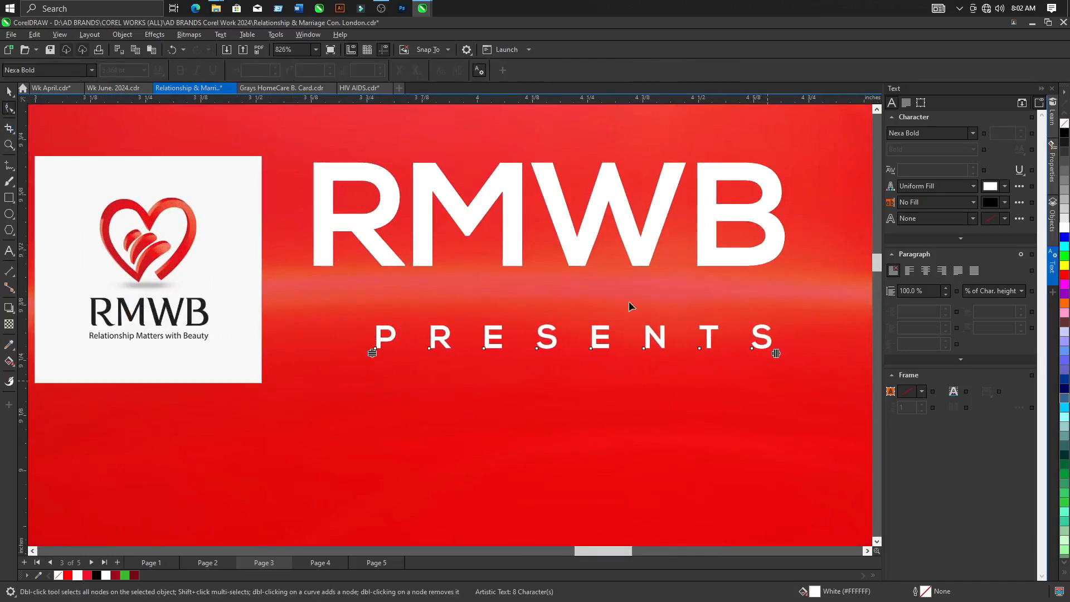
left_click(9, 91)
scroll(132, 261, "down", 1)
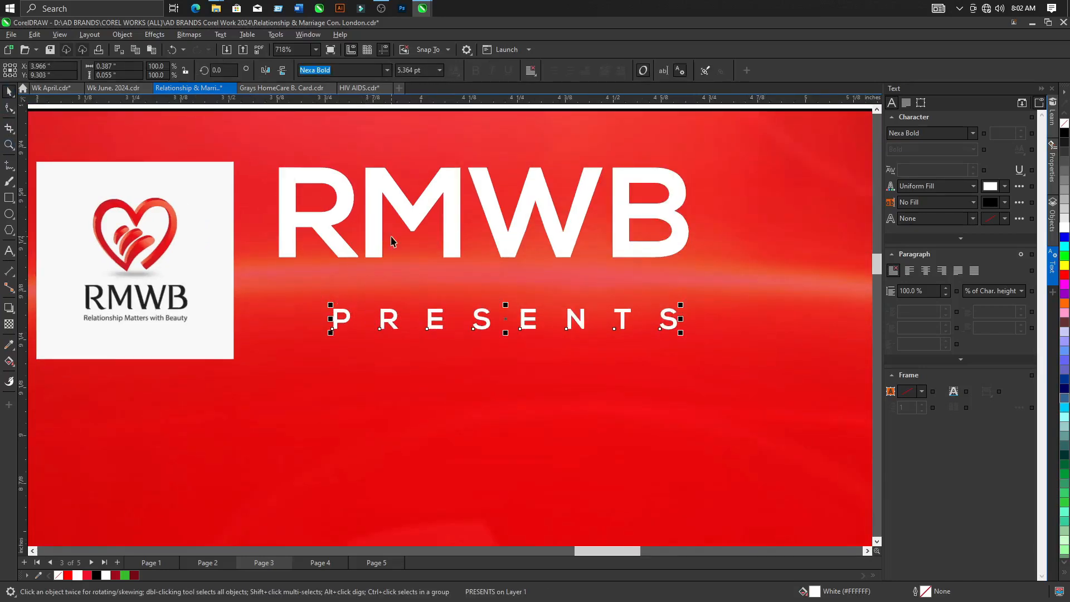
scroll(391, 241, "down", 4)
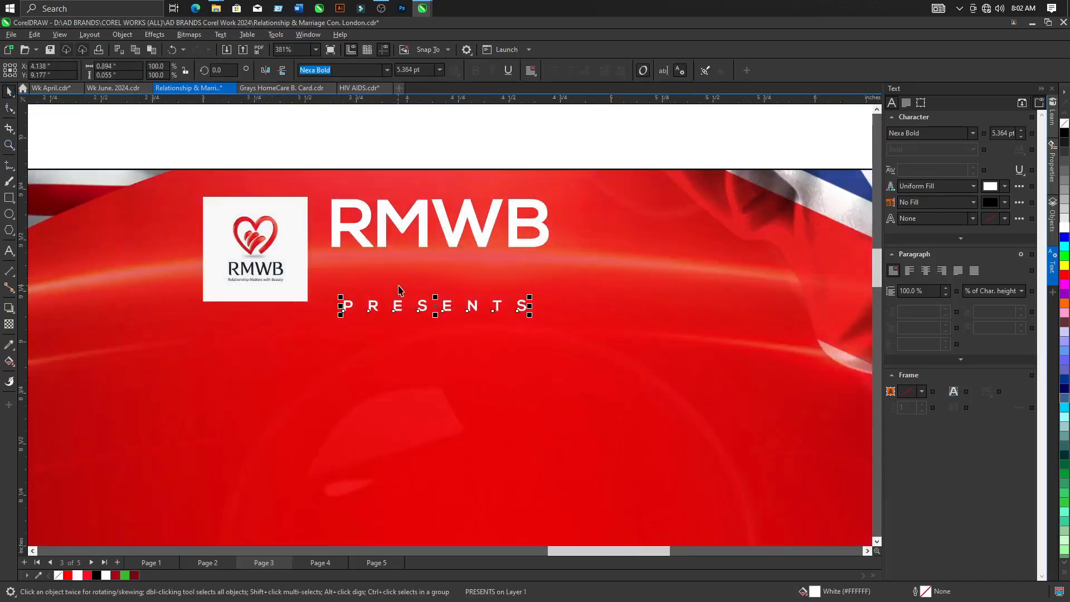
Examine the RMWB logo header and the PRESENTS text against the whole flyer at different magnifications.
scroll(398, 290, "down", 7)
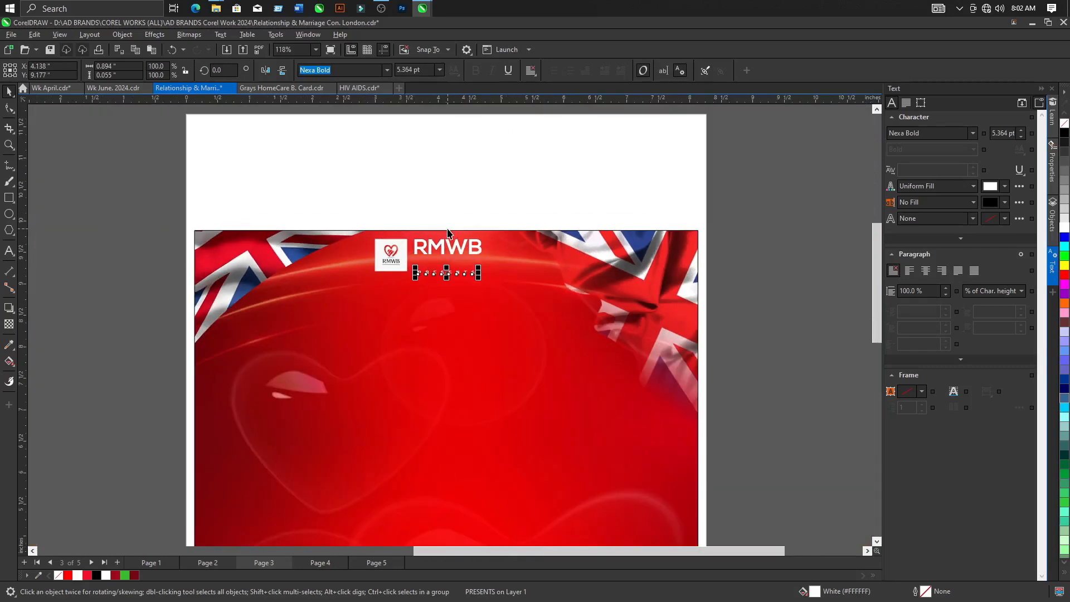
left_click(433, 202)
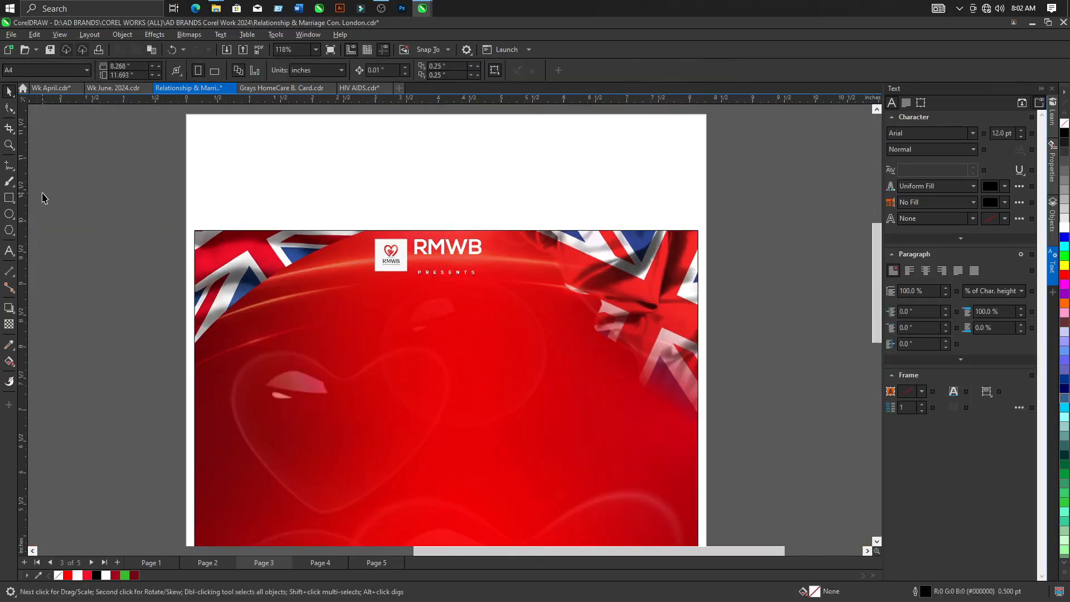
left_click(9, 146)
left_click(423, 306)
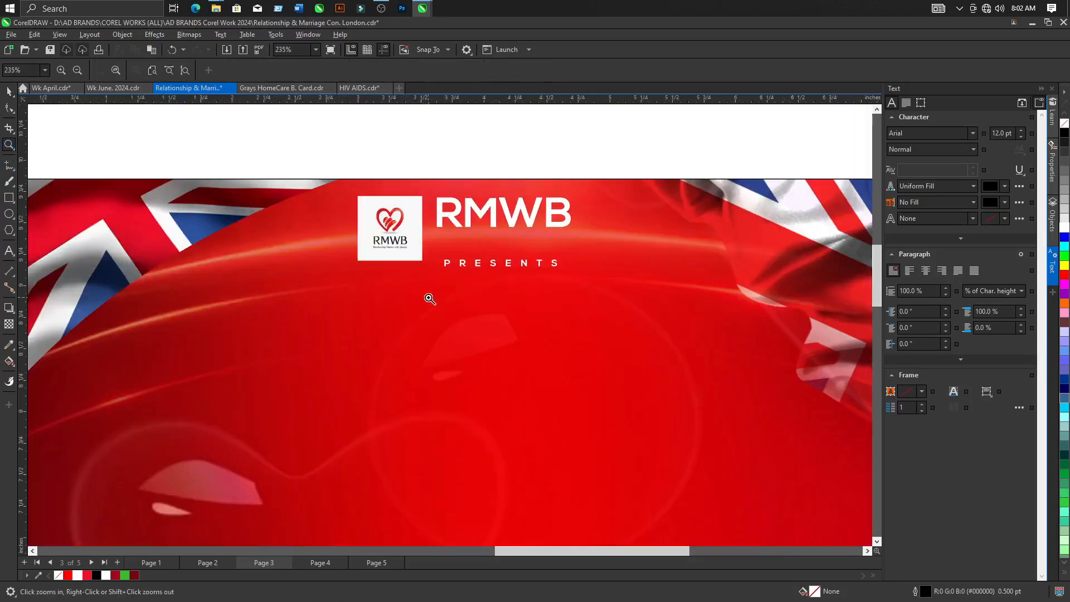
left_click(454, 285)
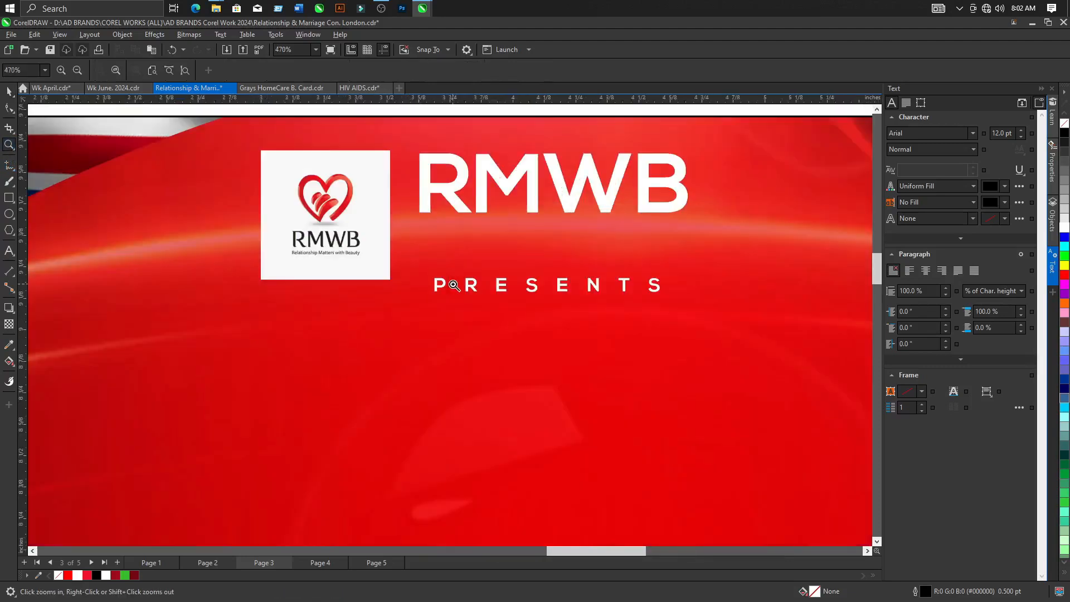
left_click(79, 70)
left_click(82, 70)
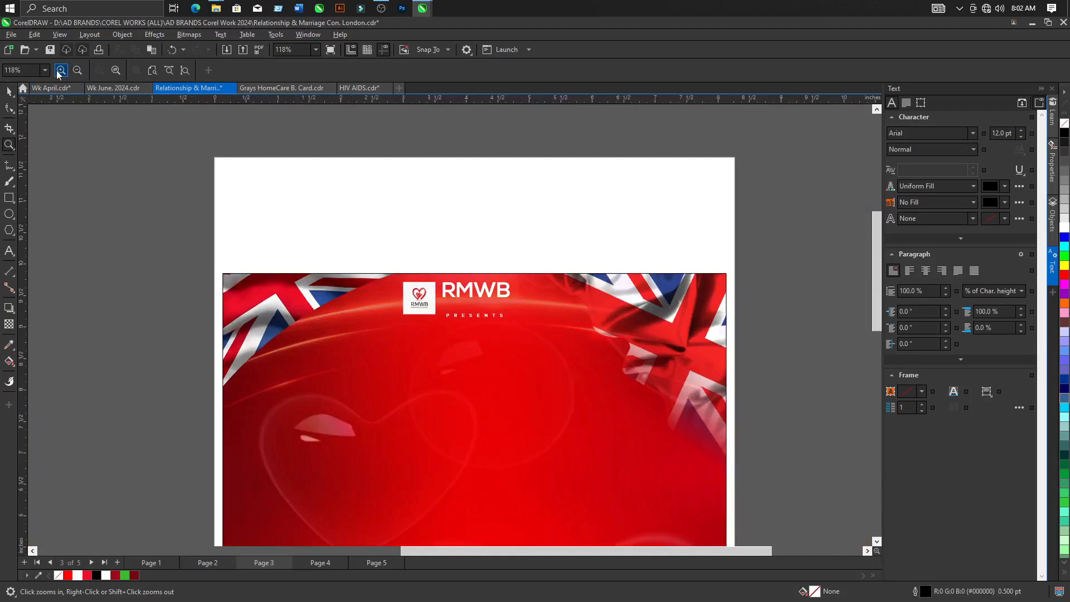
left_click(58, 71)
left_click(56, 70)
left_click(59, 71)
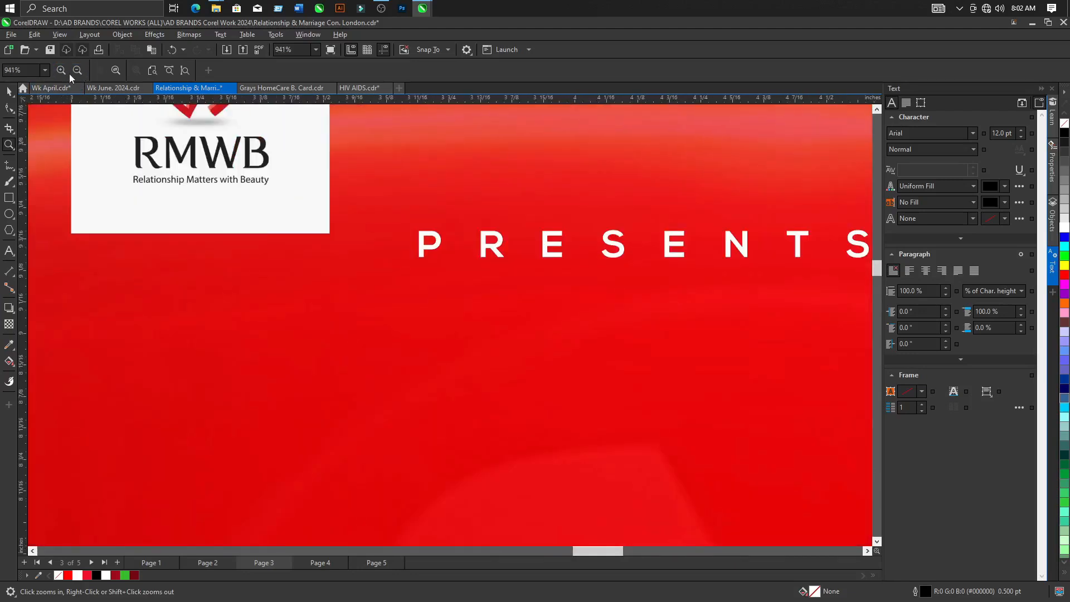
Enlarge the RMWB text, then scale PRESENTS up to about 10 pt and align it beneath RMWB to nearly the same width.
left_click(9, 90)
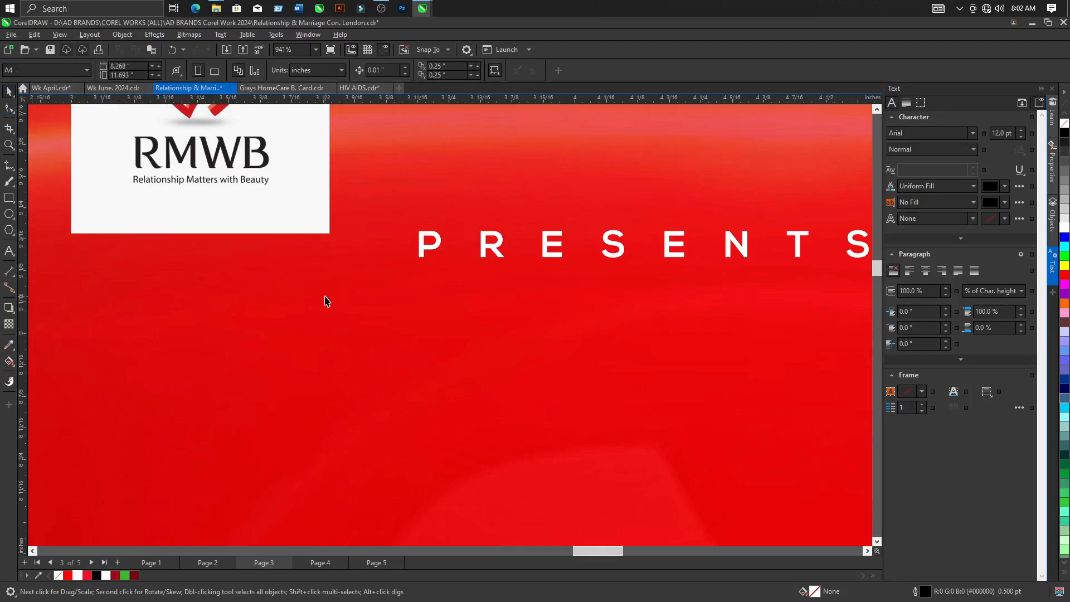
scroll(327, 301, "down", 6)
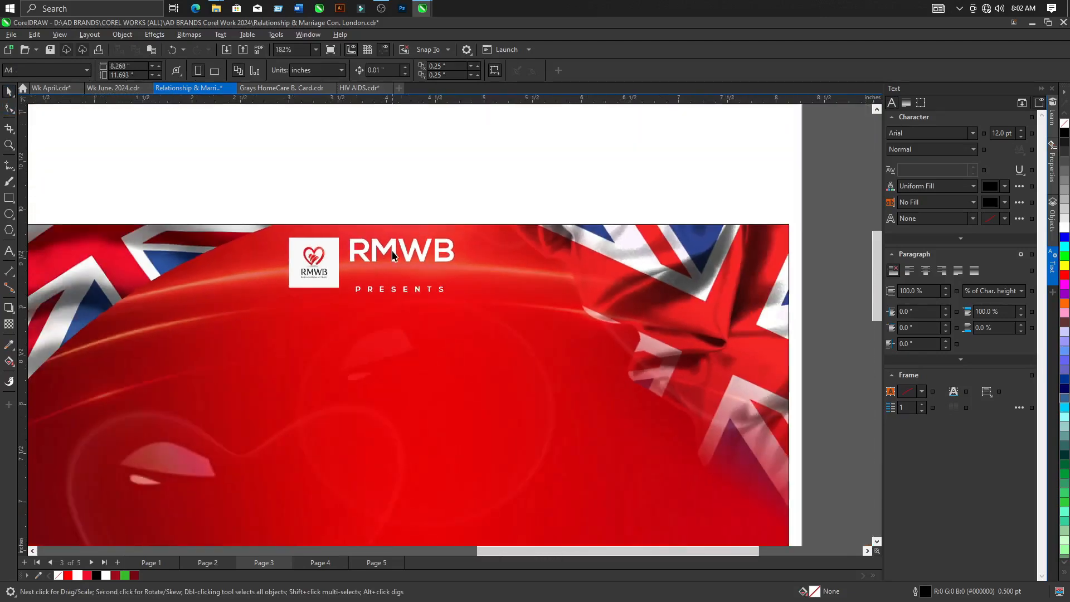
left_click(399, 258)
left_click_drag(471, 270, 556, 304)
left_click(453, 301)
left_click_drag(454, 300, 550, 339)
scroll(412, 304, "up", 1)
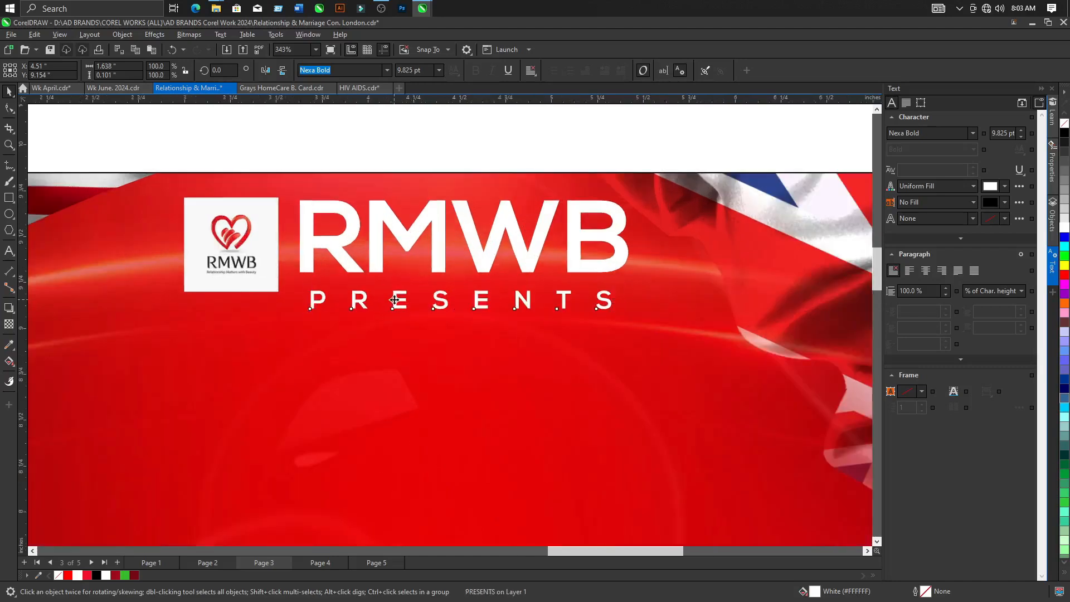
left_click_drag(392, 300, 388, 300)
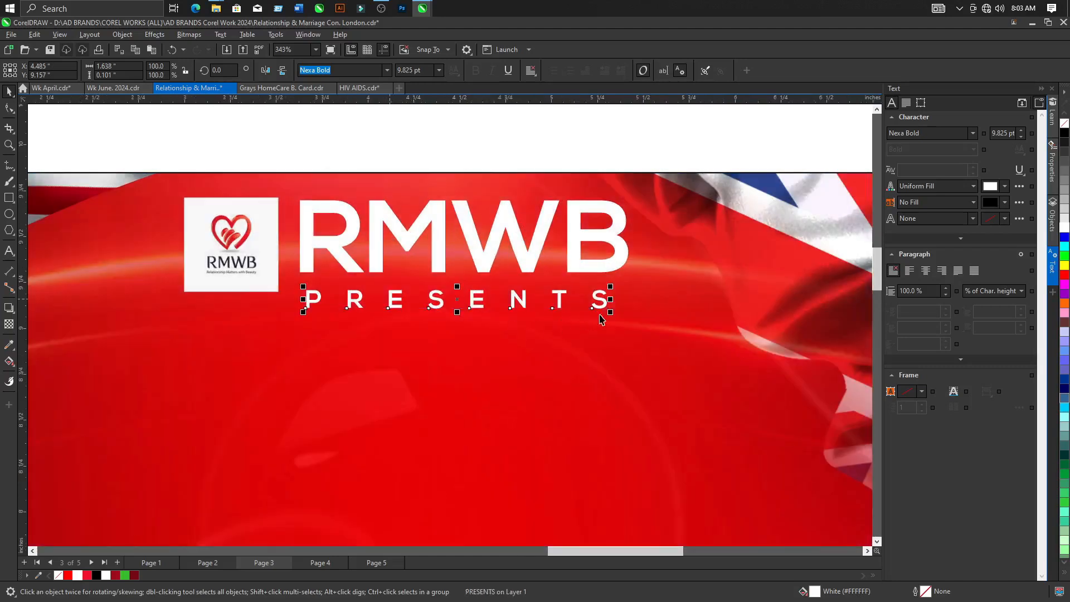
left_click_drag(610, 312, 620, 321)
Enlarge the square RMWB logo image to about 0.58 in, growing it down and away from the RMWB text.
left_click(192, 281)
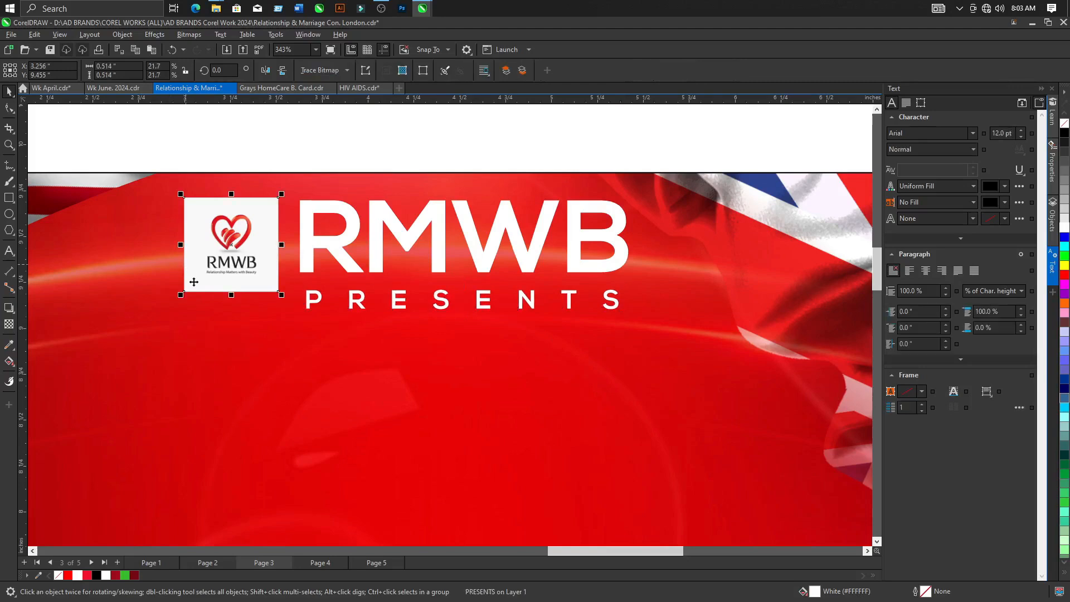
left_click_drag(186, 300, 170, 313)
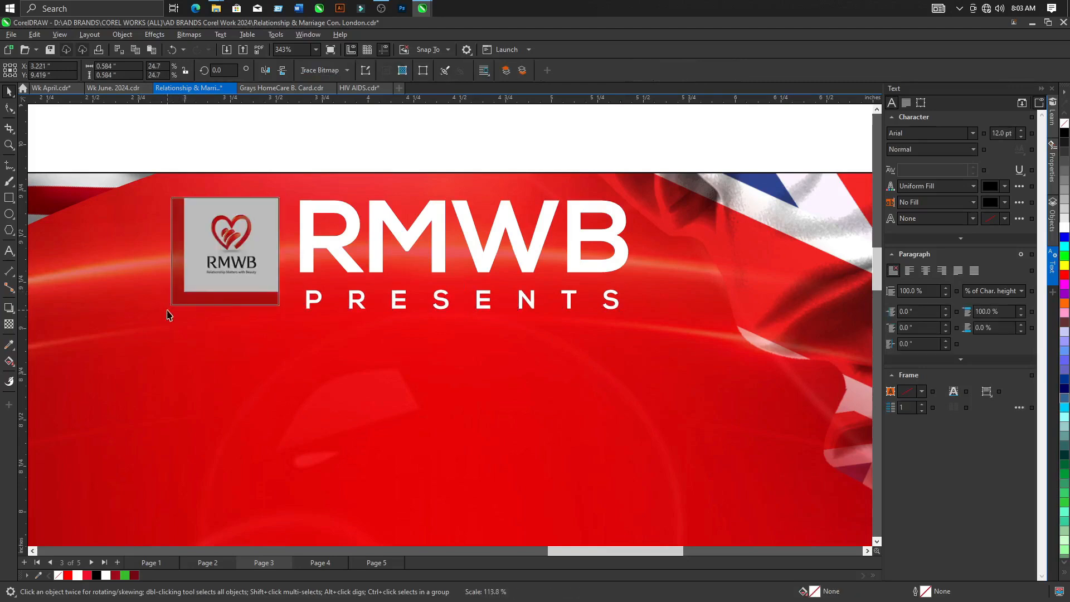
scroll(349, 256, "down", 2)
scroll(350, 256, "down", 2)
left_click(326, 202)
scroll(327, 201, "up", 2)
Scale the logo, RMWB and PRESENTS together to about 1.77 in wide and move them slightly down from the flyer's upper edge.
left_click_drag(255, 203, 505, 368)
left_click_drag(523, 329, 468, 317)
left_click_drag(262, 316, 278, 311)
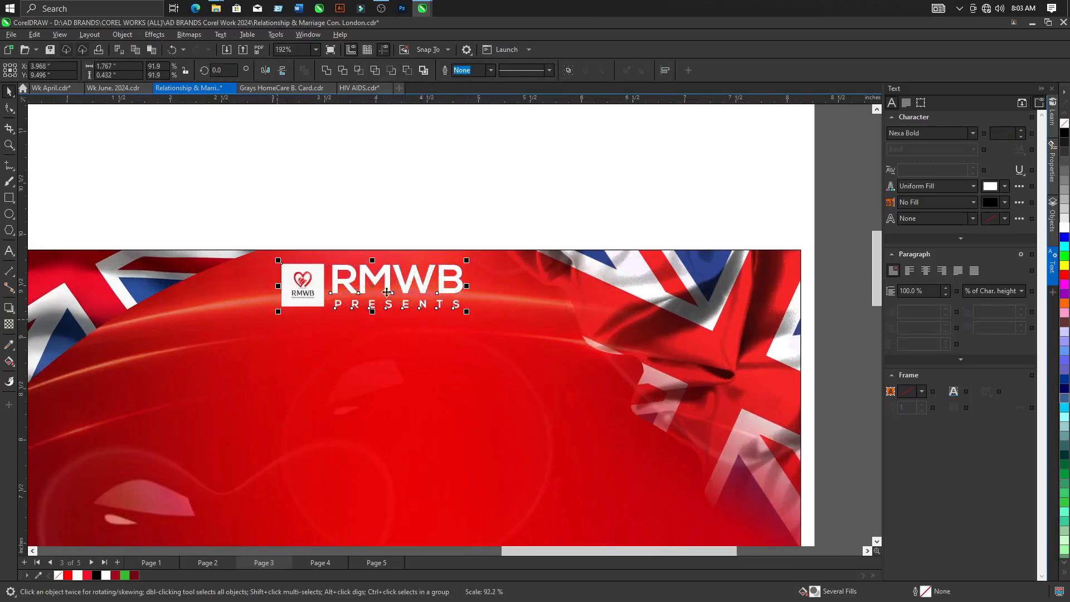
left_click_drag(399, 279, 397, 301)
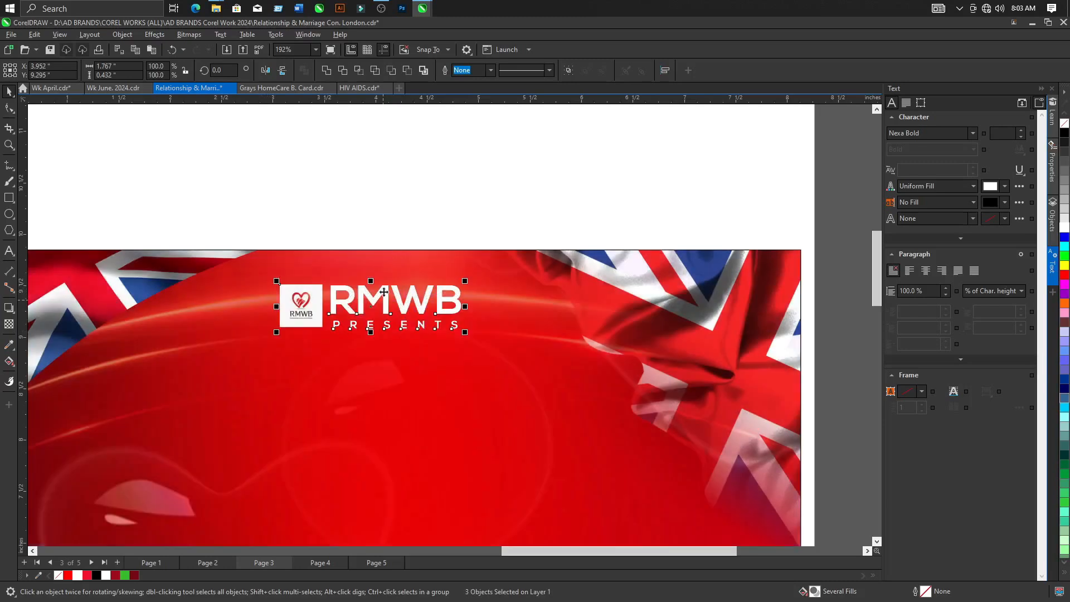
scroll(396, 247, "down", 3)
scroll(396, 243, "down", 2)
left_click(383, 296)
Add artistic text above the client's message screenshot, with "Relationship" on one line and "Marriage" on the next.
scroll(372, 286, "down", 2)
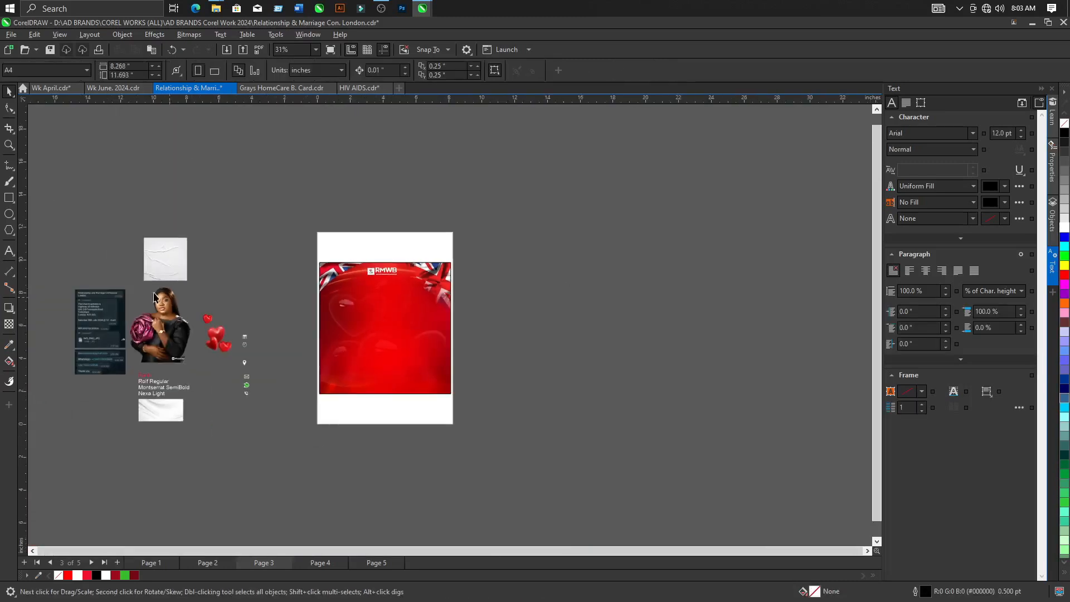
scroll(61, 264, "up", 1)
scroll(56, 269, "up", 1)
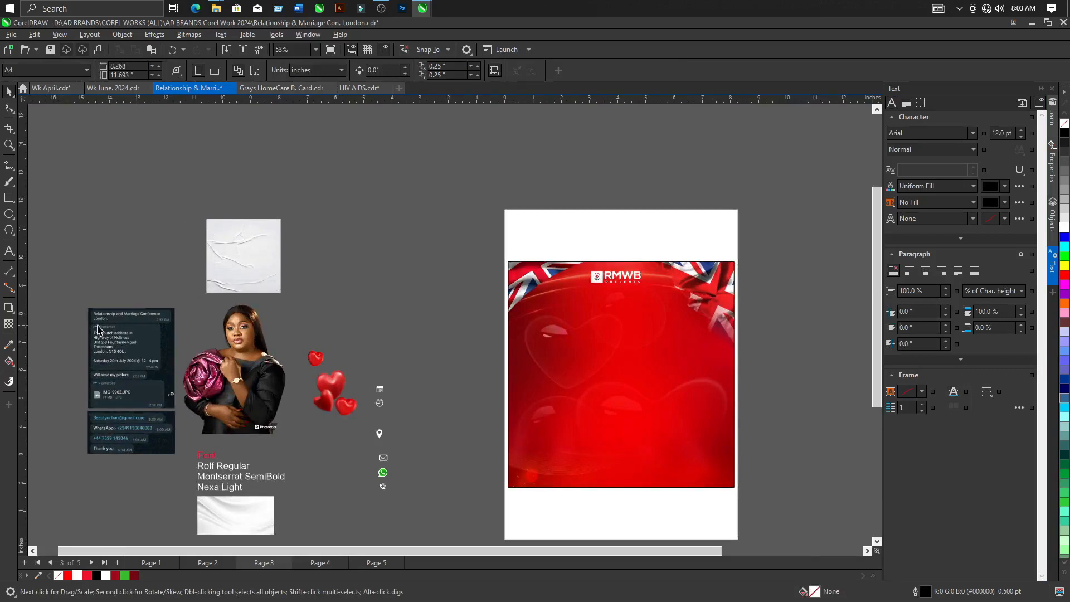
scroll(100, 329, "up", 3)
scroll(55, 310, "down", 1)
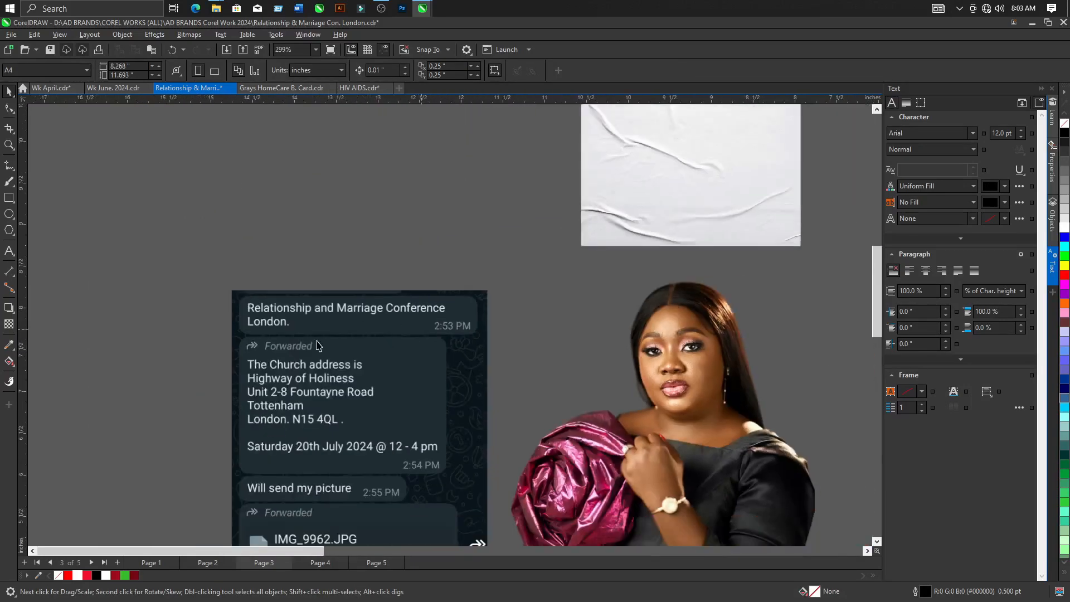
scroll(203, 364, "up", 3)
scroll(202, 364, "up", 1)
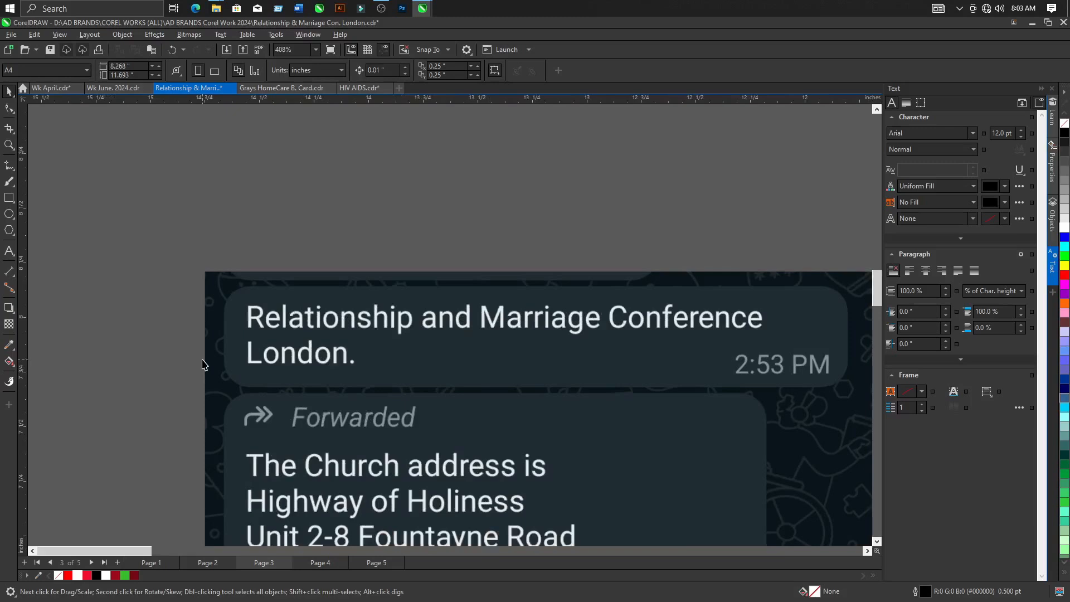
scroll(202, 365, "down", 4)
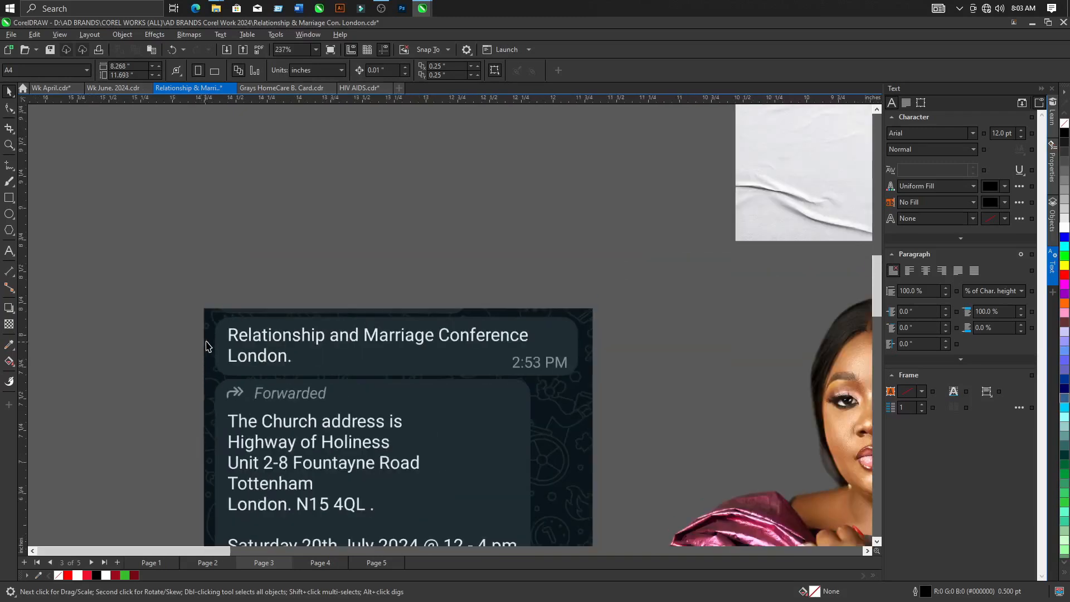
left_click(9, 251)
left_click(241, 230)
type("Relation")
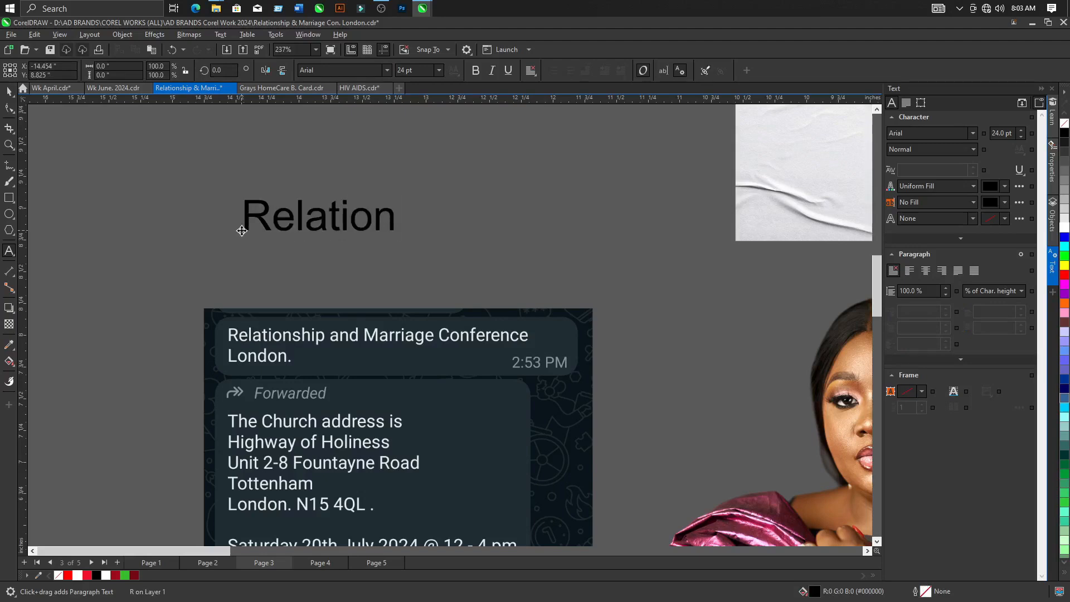
type("ship")
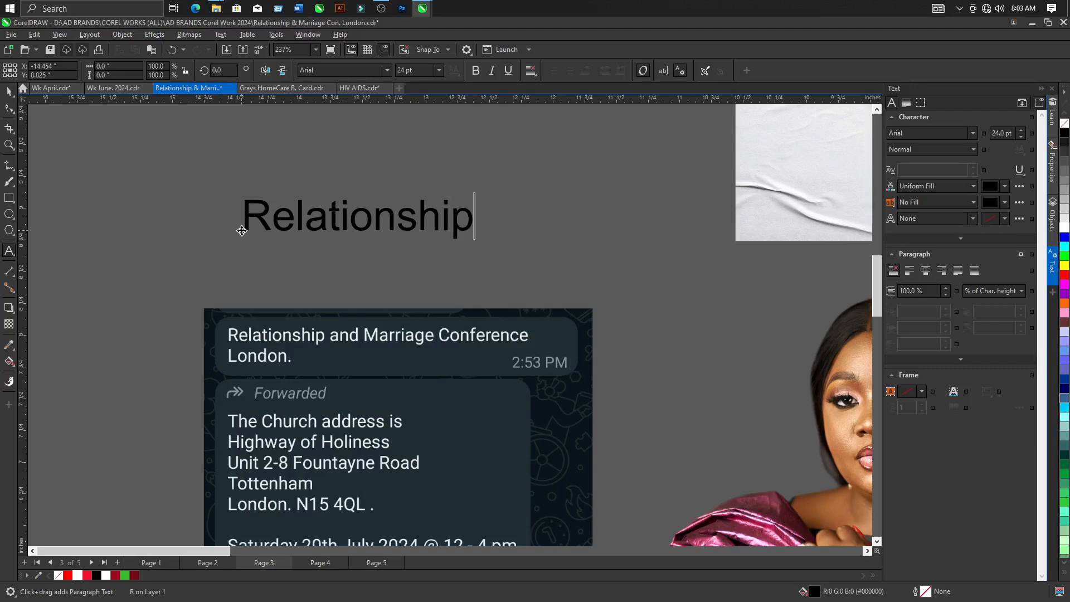
key("Return")
type("Marriage")
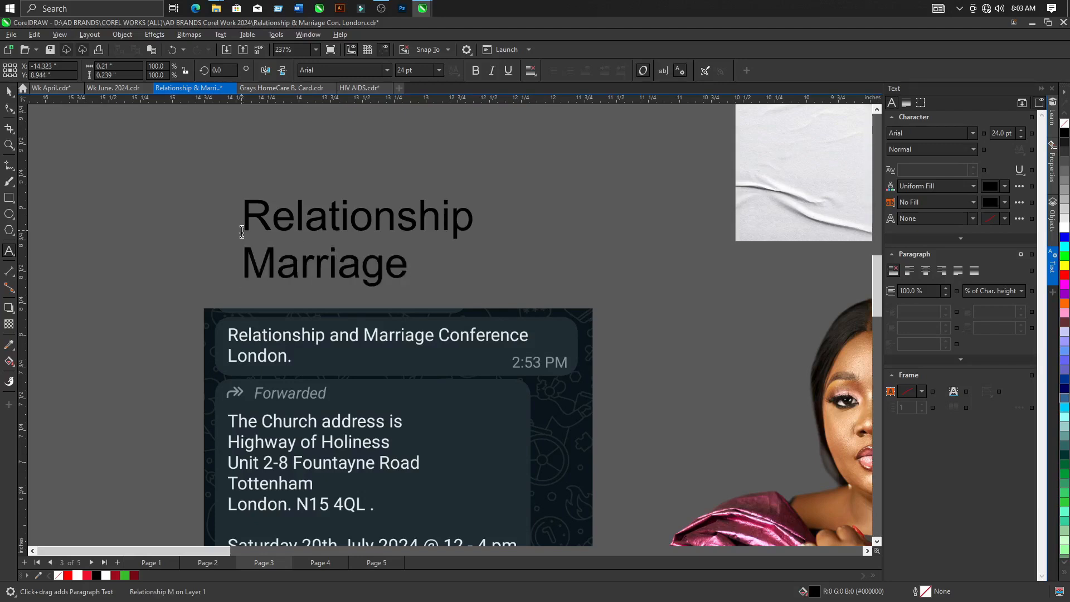
left_click(8, 92)
Move the two-line Relationship Marriage text onto the red flyer, below the RMWB header.
scroll(34, 240, "down", 4)
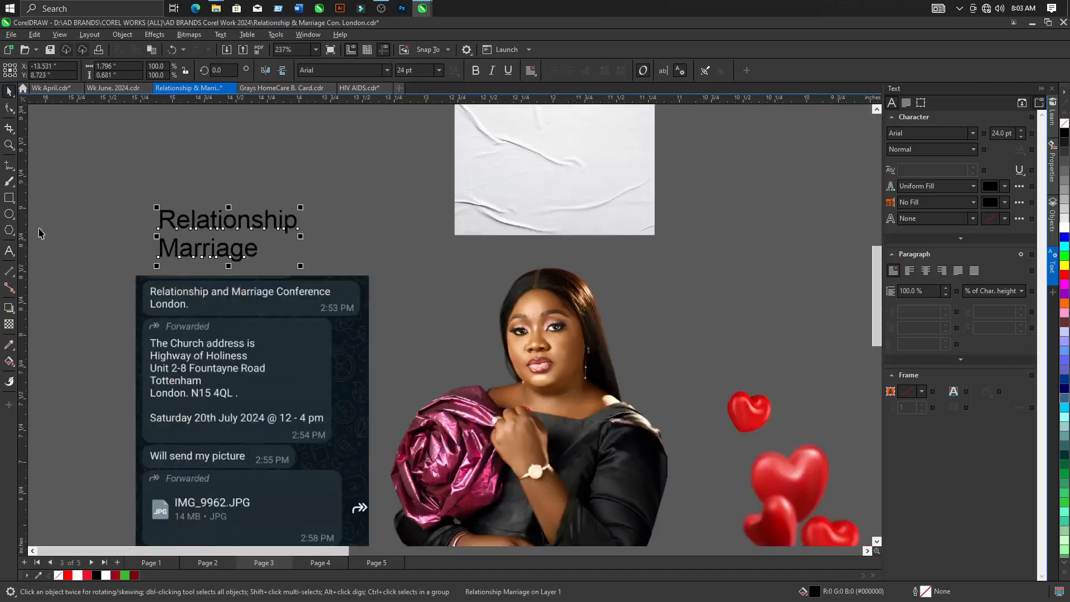
left_click_drag(146, 234, 711, 383)
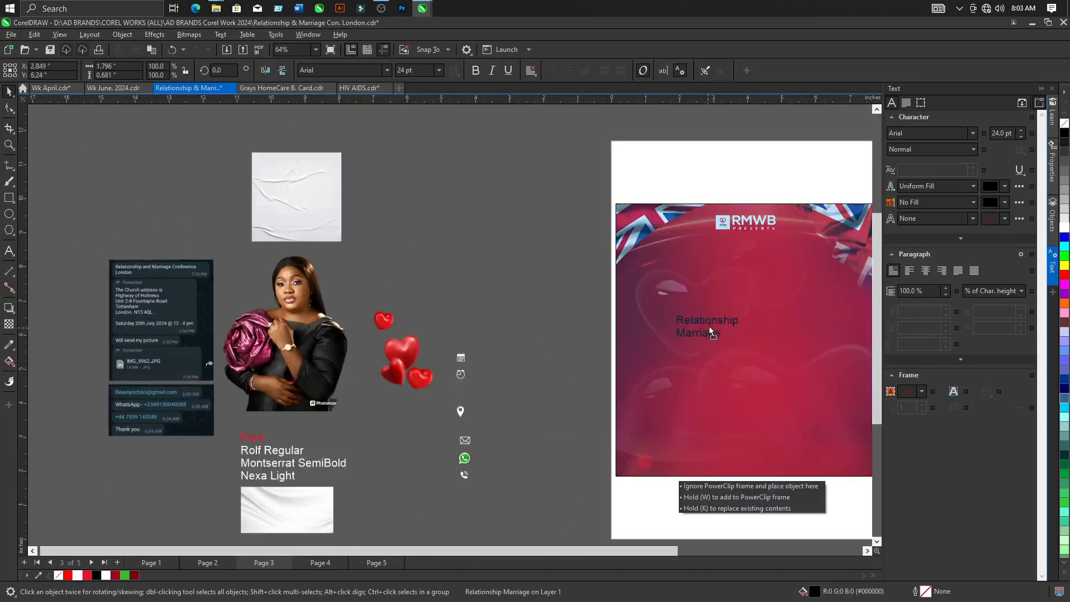
left_click_drag(709, 326, 714, 311)
scroll(387, 323, "down", 2)
scroll(656, 371, "up", 2)
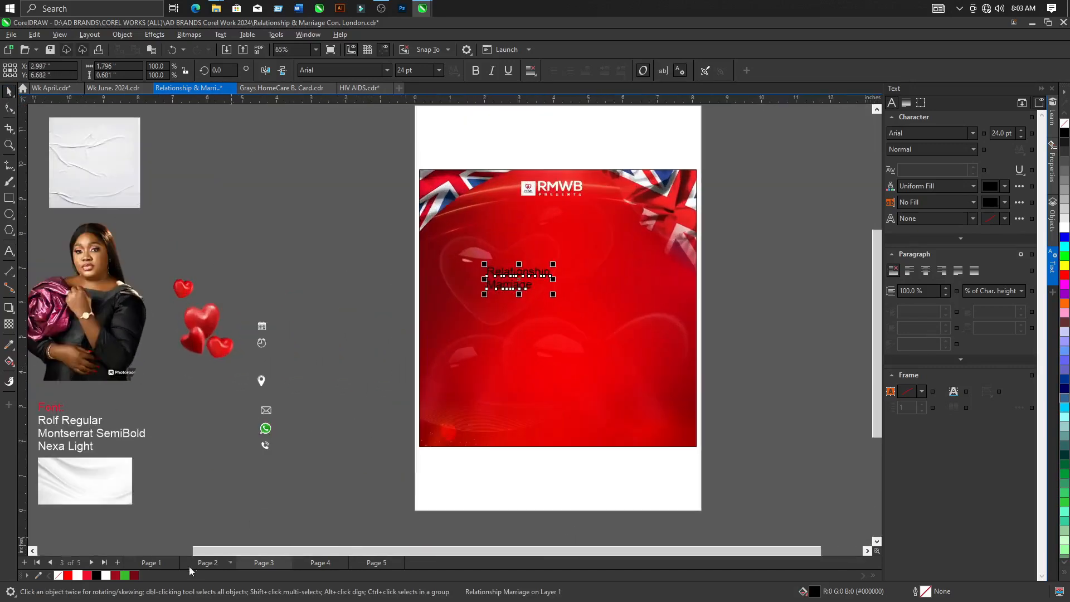
Fill the Relationship Marriage text white and enlarge it to about 51 pt.
left_click(78, 575)
left_click_drag(553, 300, 629, 334)
scroll(627, 368, "down", 1)
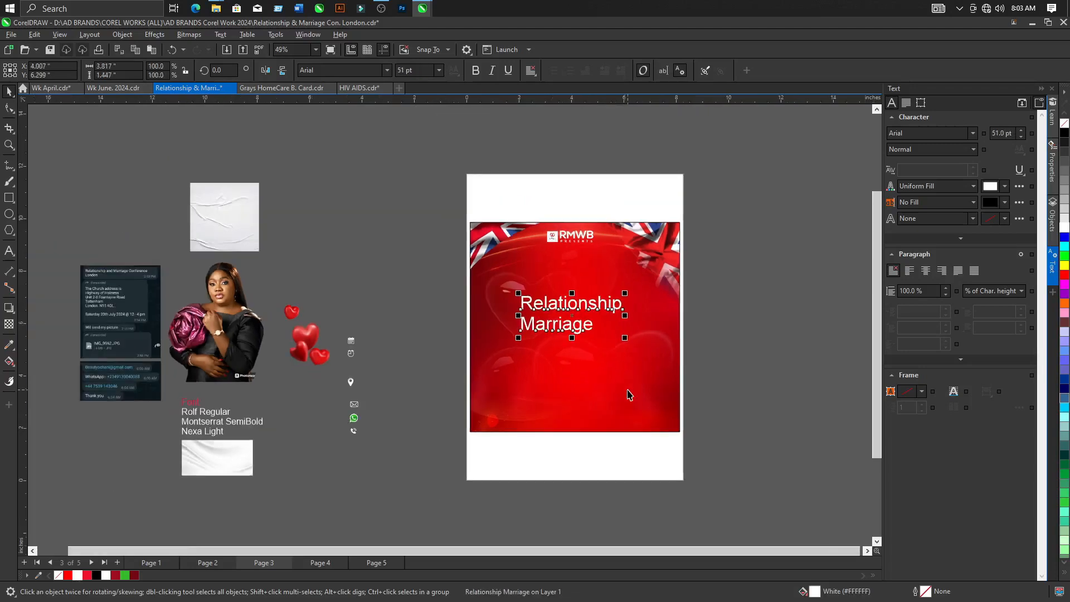
Set the font of the Relationship Marriage text to Rolf Regular.
left_click(376, 71)
type("Rofl")
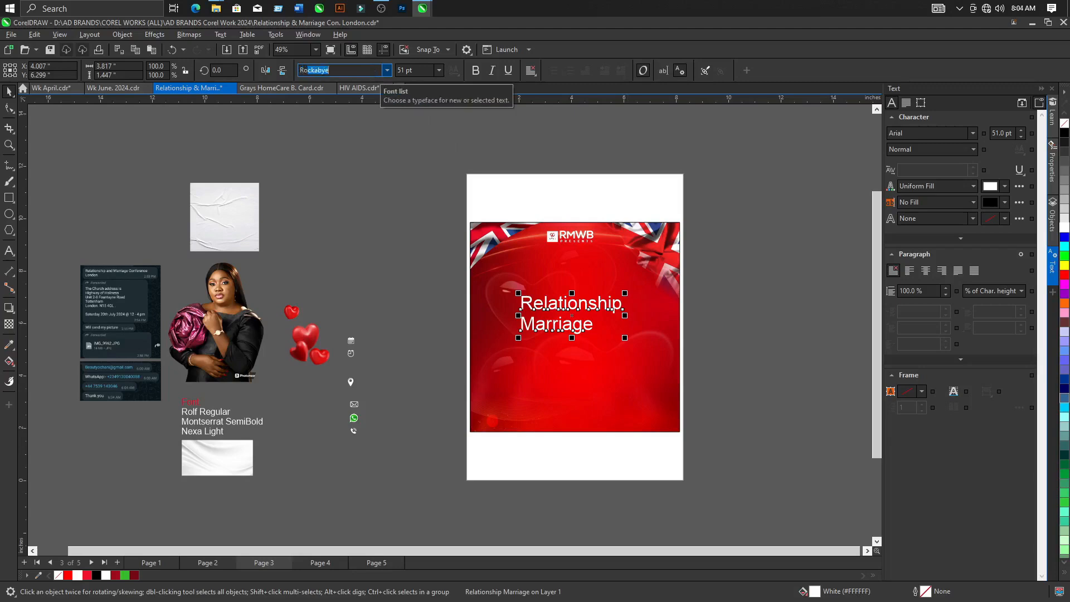
type("lf")
left_click(387, 71)
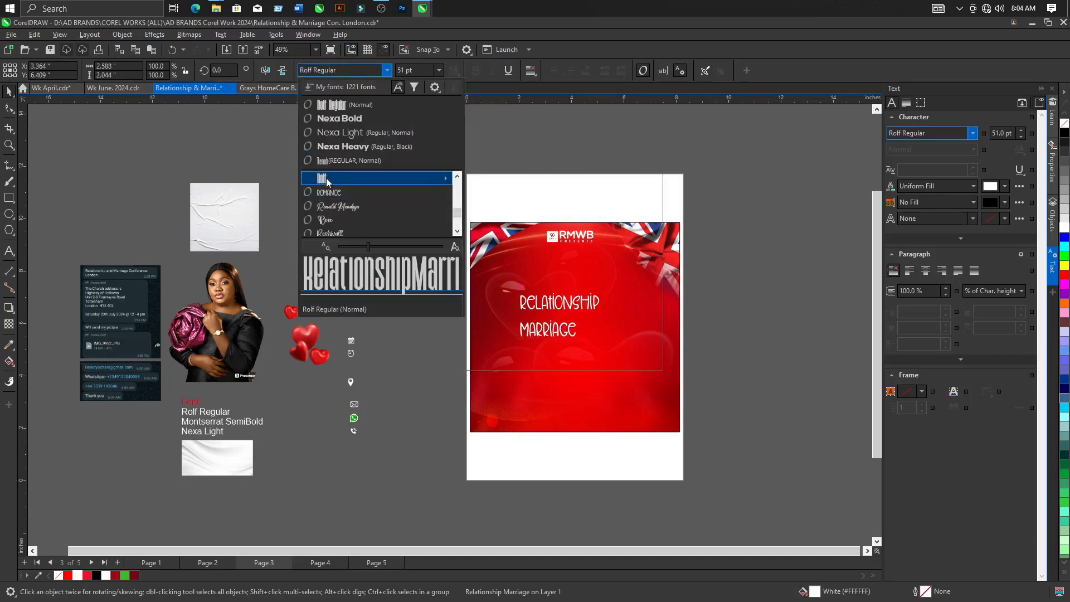
left_click(327, 179)
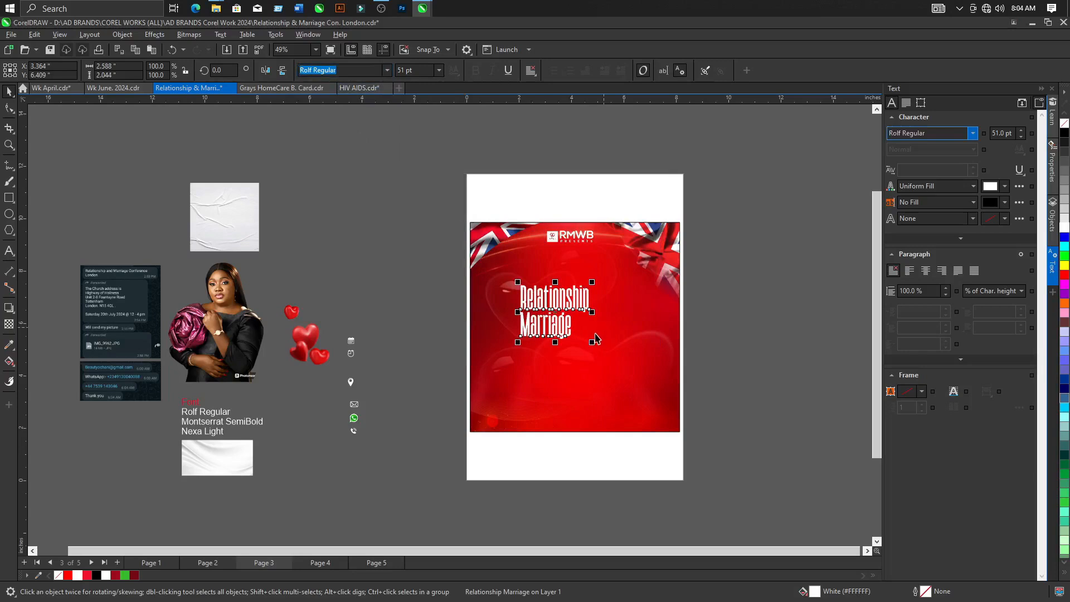
Enlarge the Relationship Marriage title to about 81 pt and place it just below the RMWB header, left of the flyer's centre.
left_click_drag(593, 342, 634, 383)
scroll(627, 370, "up", 2)
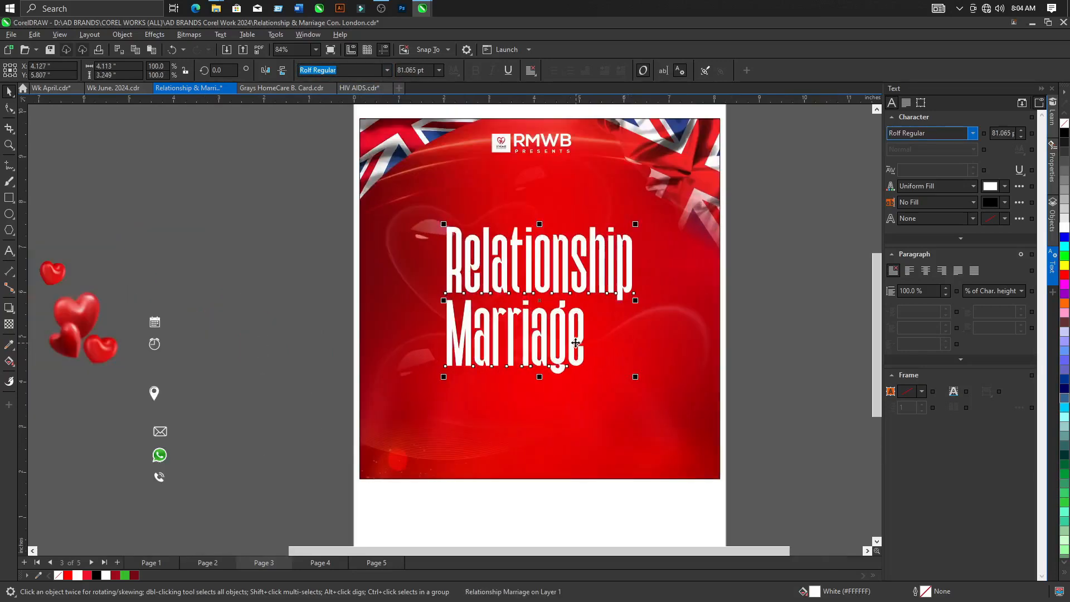
left_click_drag(576, 342, 540, 302)
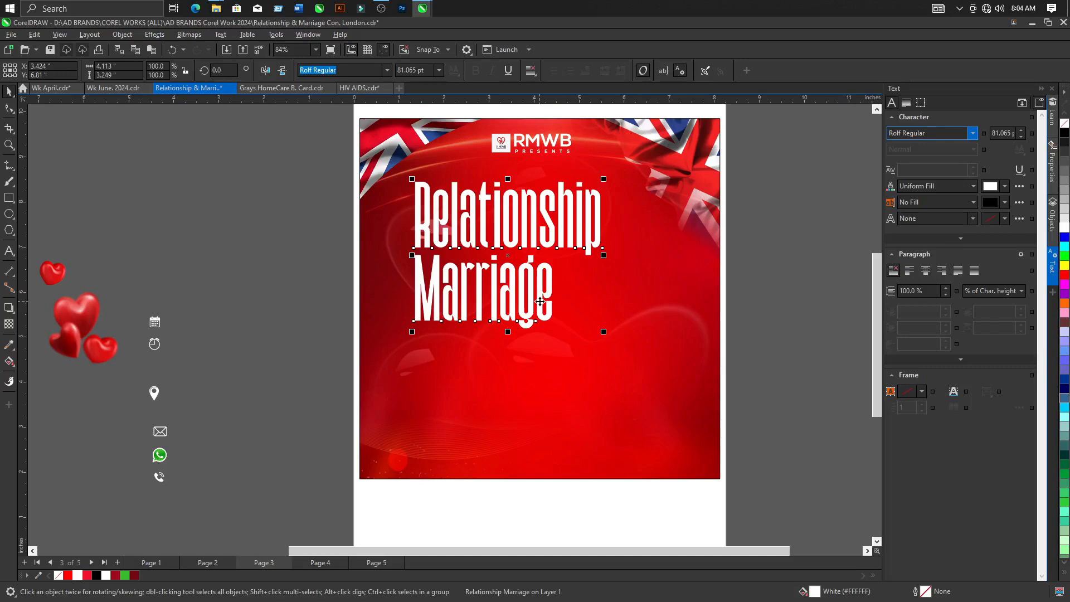
scroll(540, 302, "down", 2)
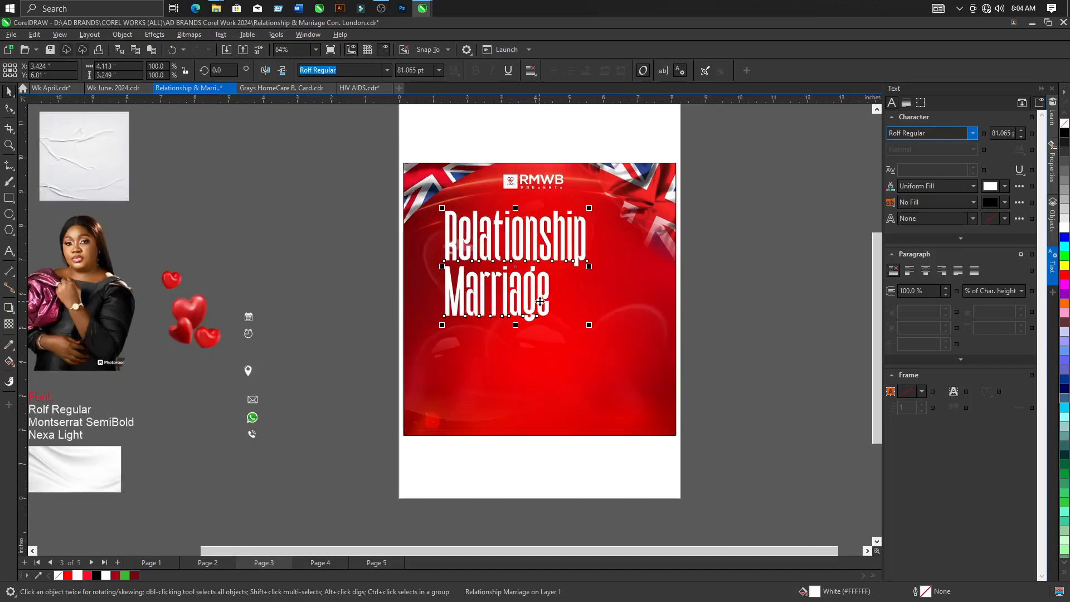
scroll(615, 324, "down", 4)
left_click(681, 324)
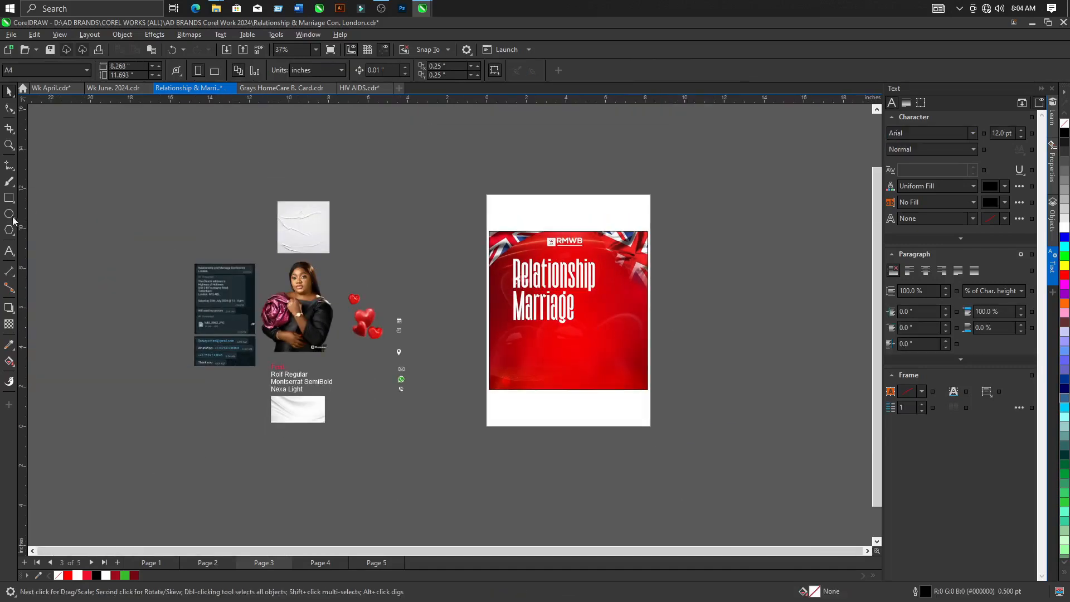
Add the text line "CONFERENCE - LONDON" in the empty space just above the client's message screenshot.
scroll(151, 249, "up", 4)
scroll(292, 291, "up", 6)
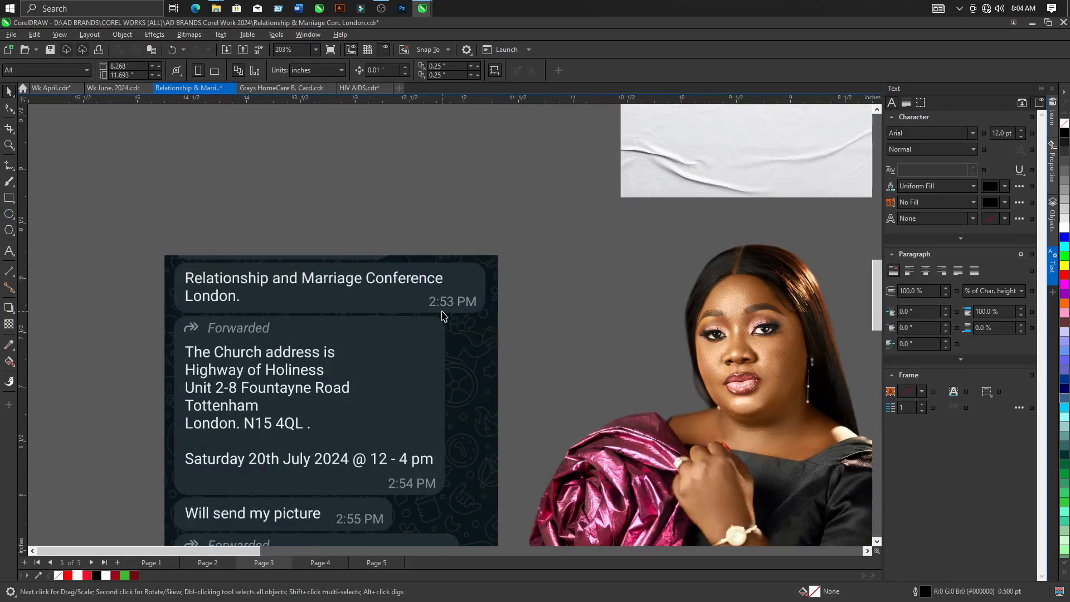
left_click(9, 250)
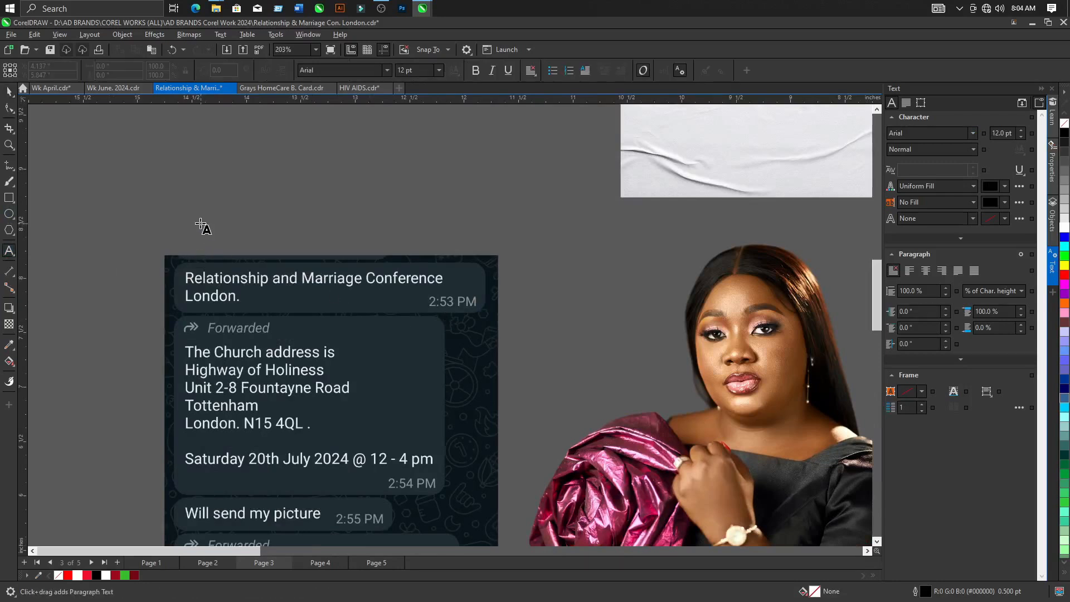
left_click(197, 219)
type("CONFERENCE")
key("Escape")
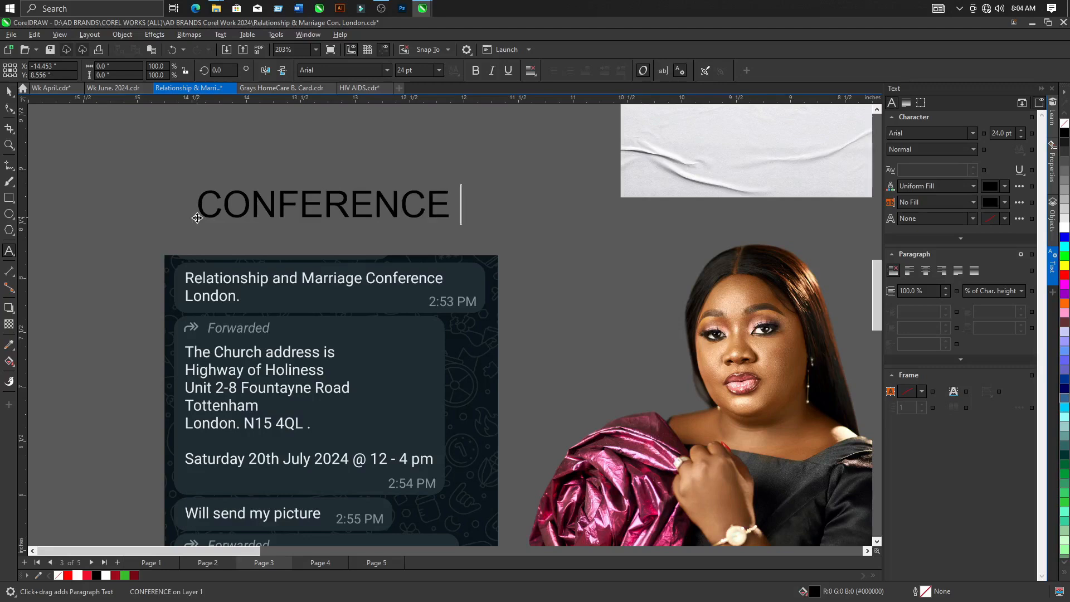
type("- LONDON")
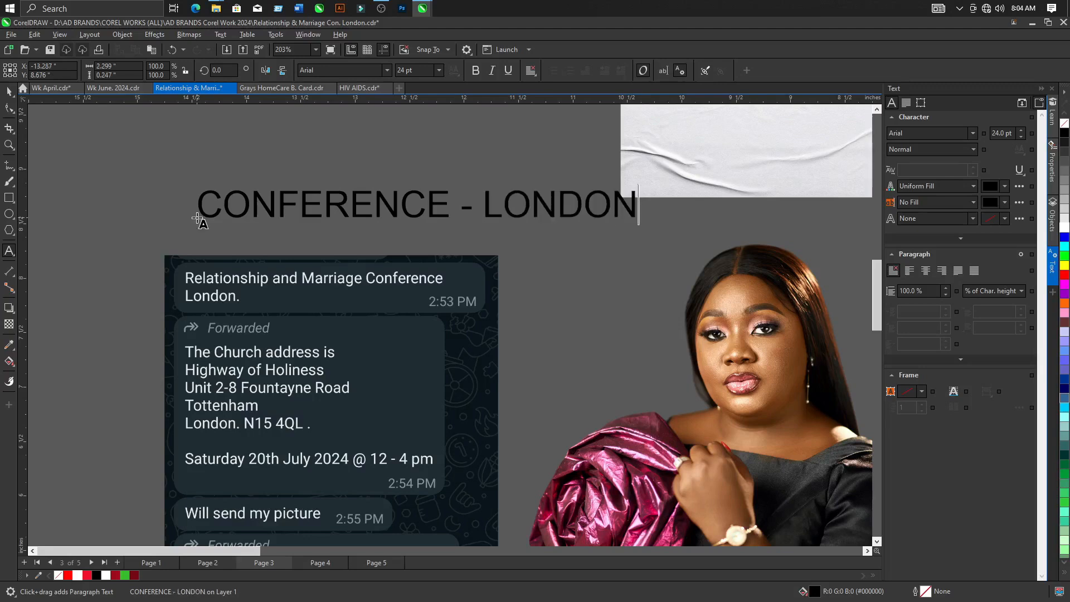
key("Escape")
Move the CONFERENCE - LONDON line onto the red flyer, directly beneath the Relationship Marriage title.
scroll(101, 256, "down", 4)
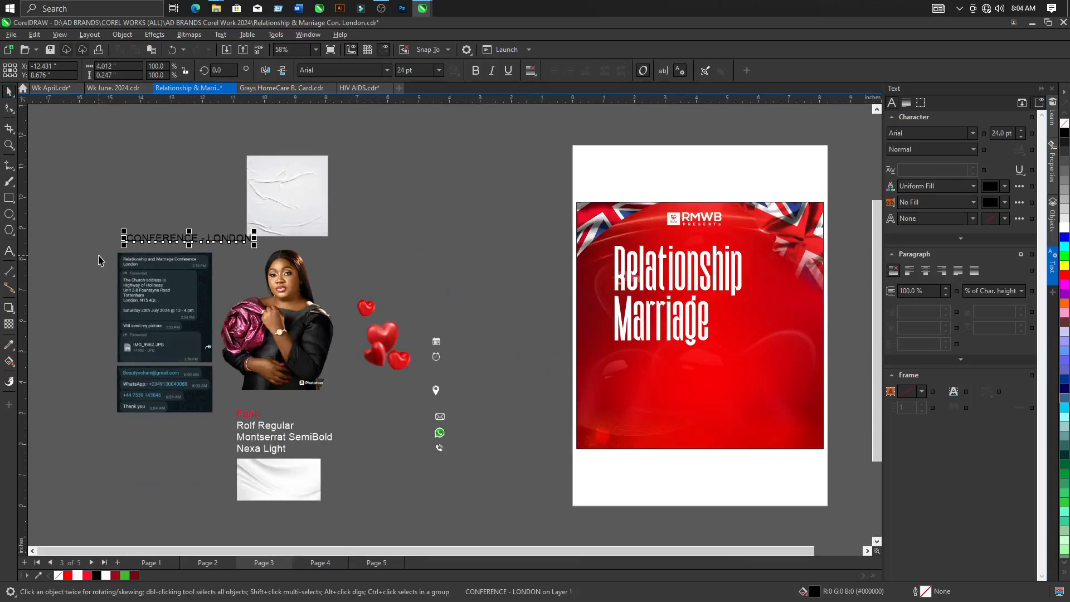
left_click_drag(155, 244, 456, 322)
scroll(456, 323, "up", 2)
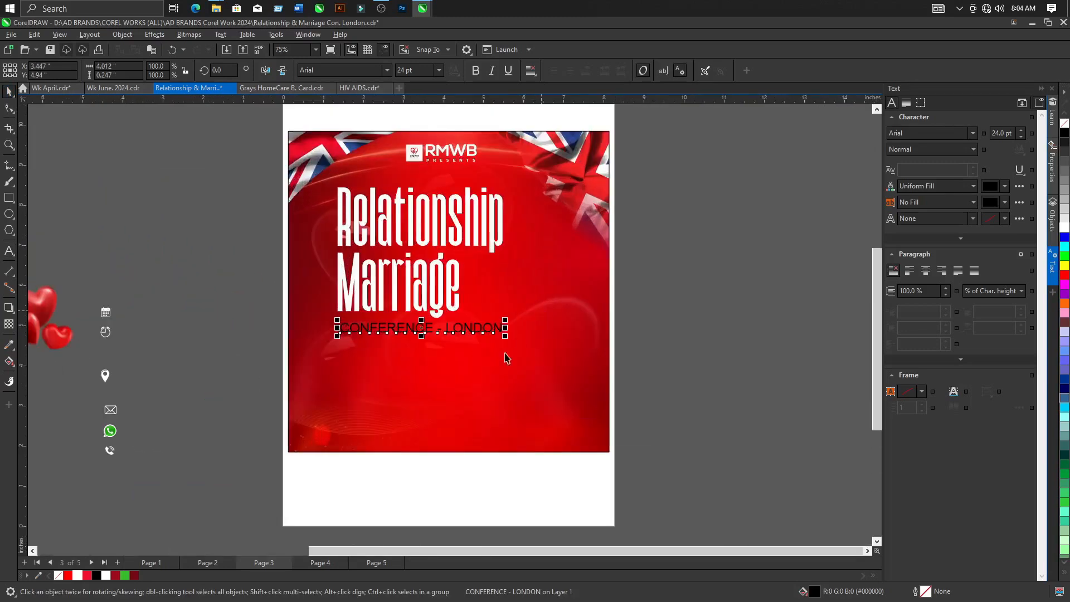
Set the font of the CONFERENCE - LONDON line to Montserrat SemiBold.
left_click(354, 70)
type("Mons")
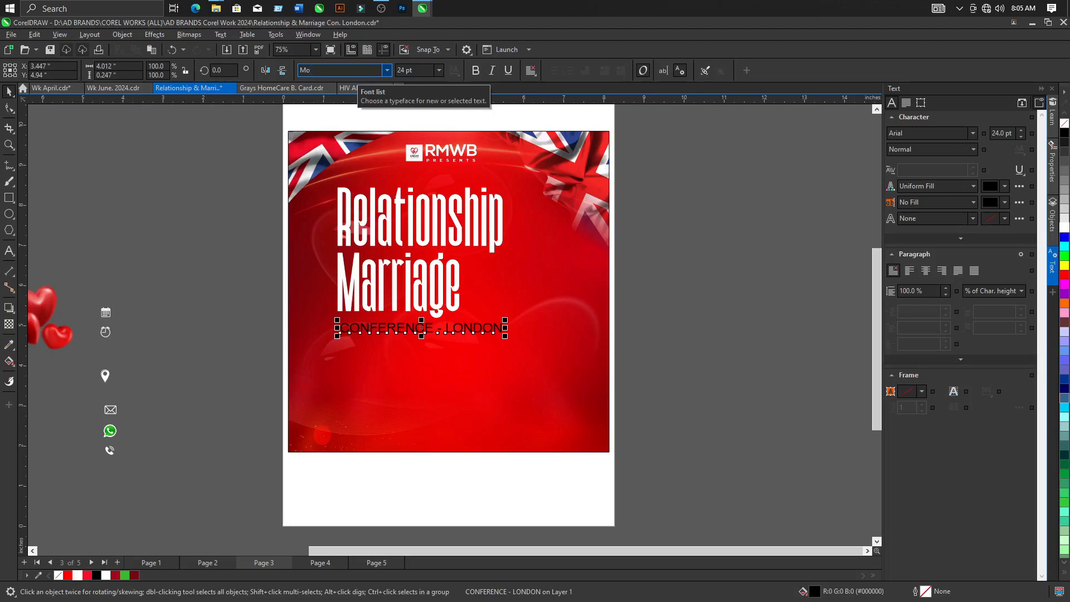
type("nt")
left_click(387, 72)
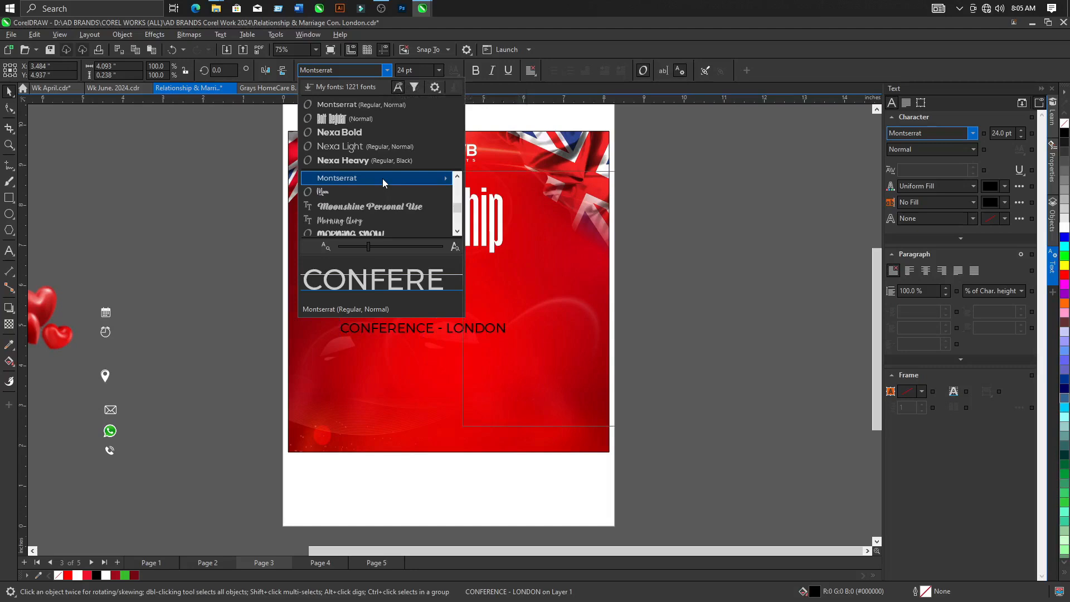
mouse_move(383, 183)
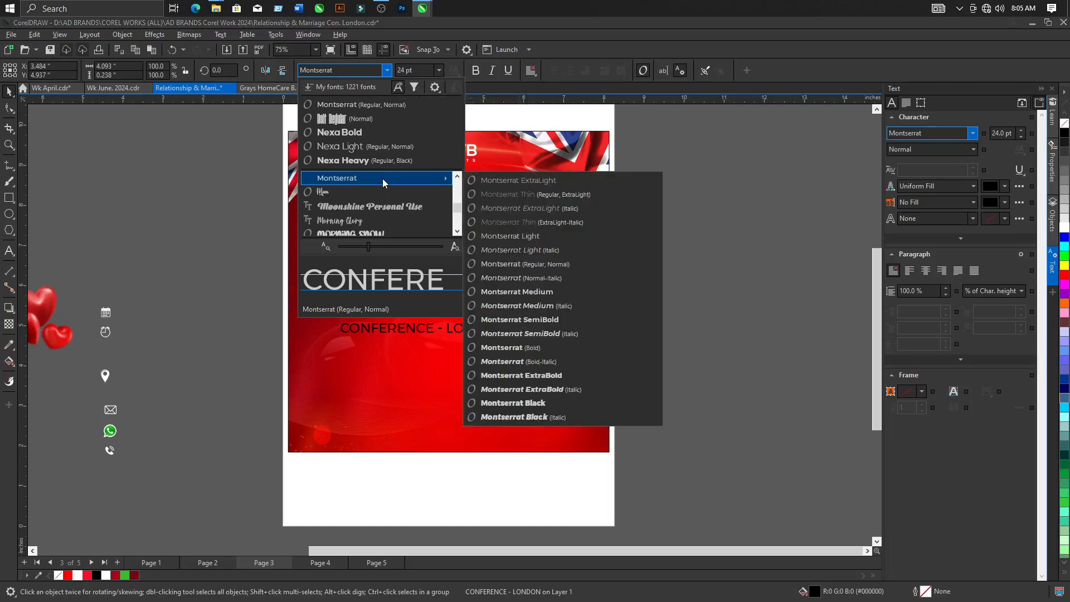
left_click(524, 322)
Check the font list beside the page, fill the CONFERENCE - LONDON line white and deselect it.
scroll(430, 339, "down", 7)
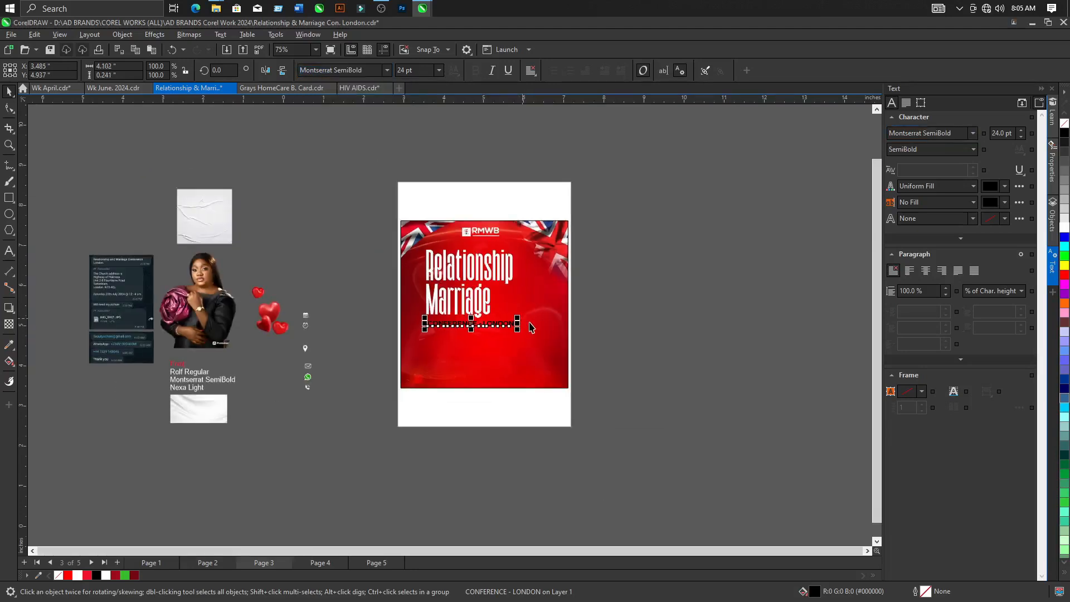
scroll(430, 339, "up", 8)
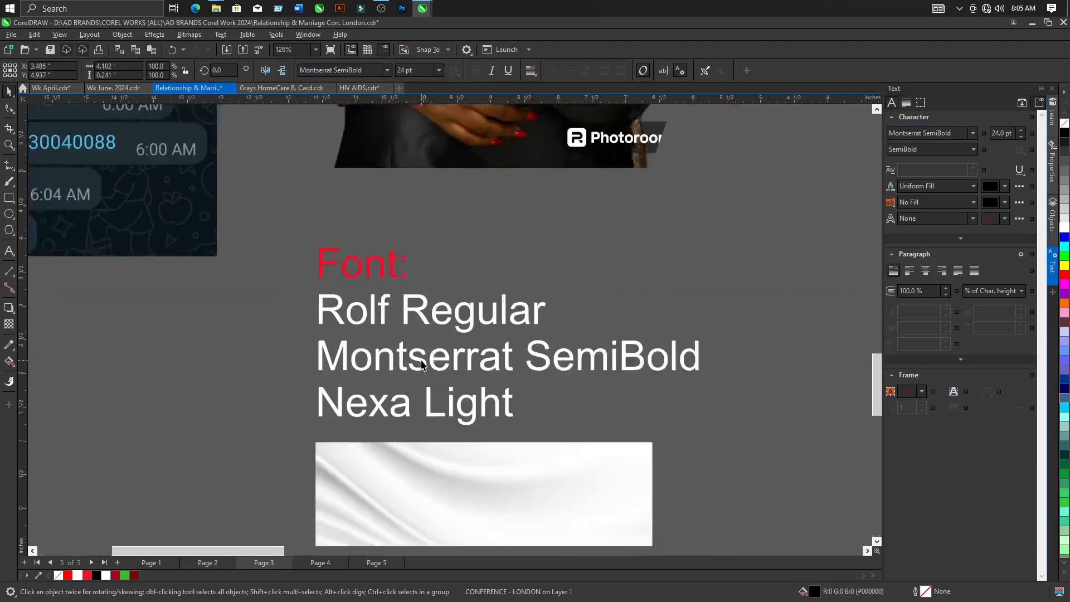
scroll(375, 353, "down", 2)
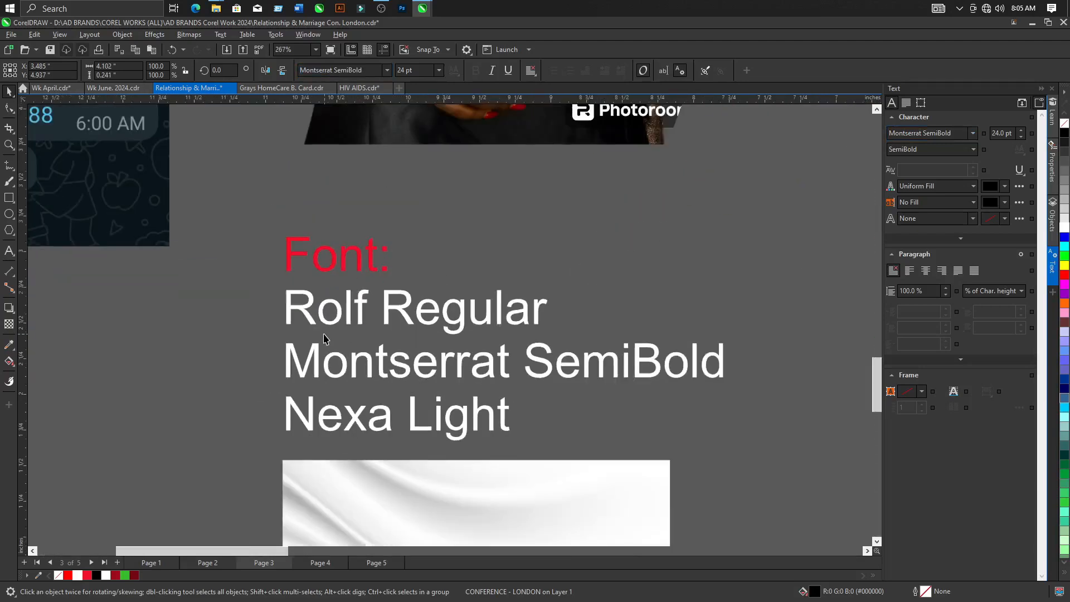
scroll(316, 378, "down", 1)
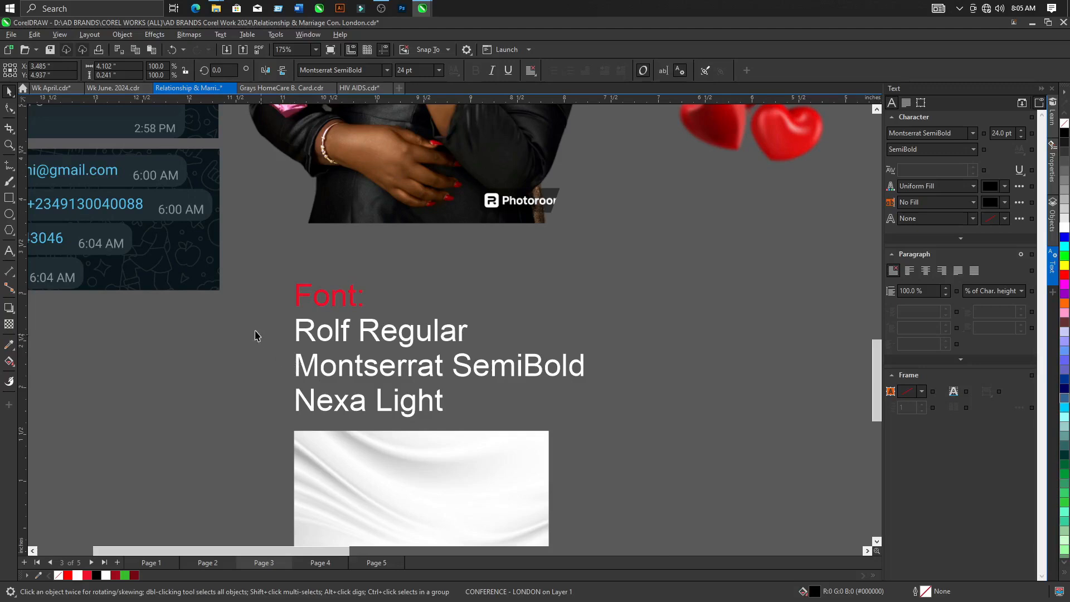
scroll(246, 366, "down", 5)
scroll(368, 366, "up", 4)
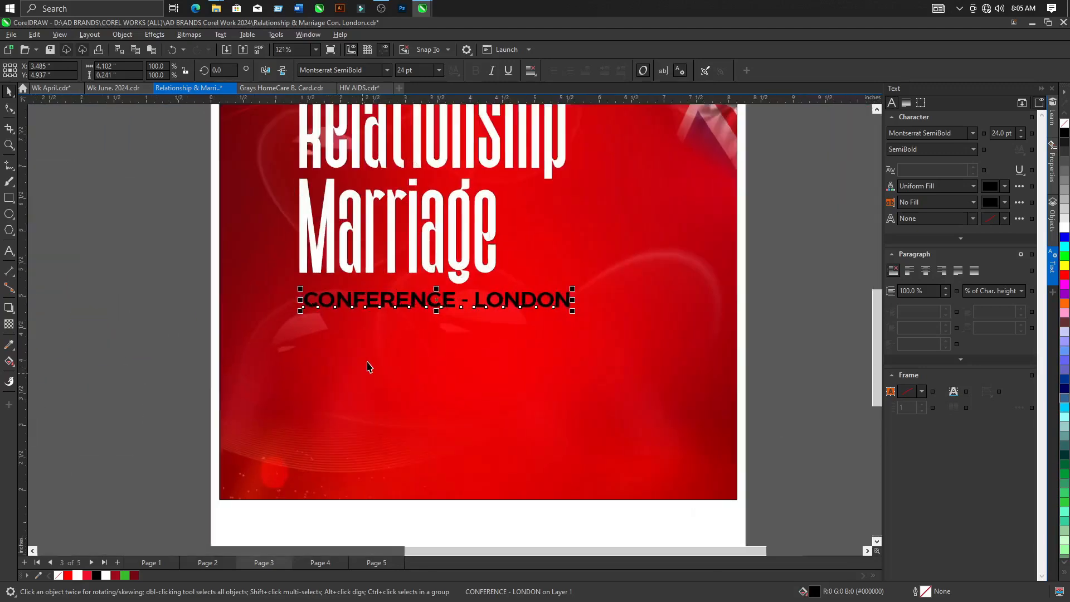
left_click(77, 575)
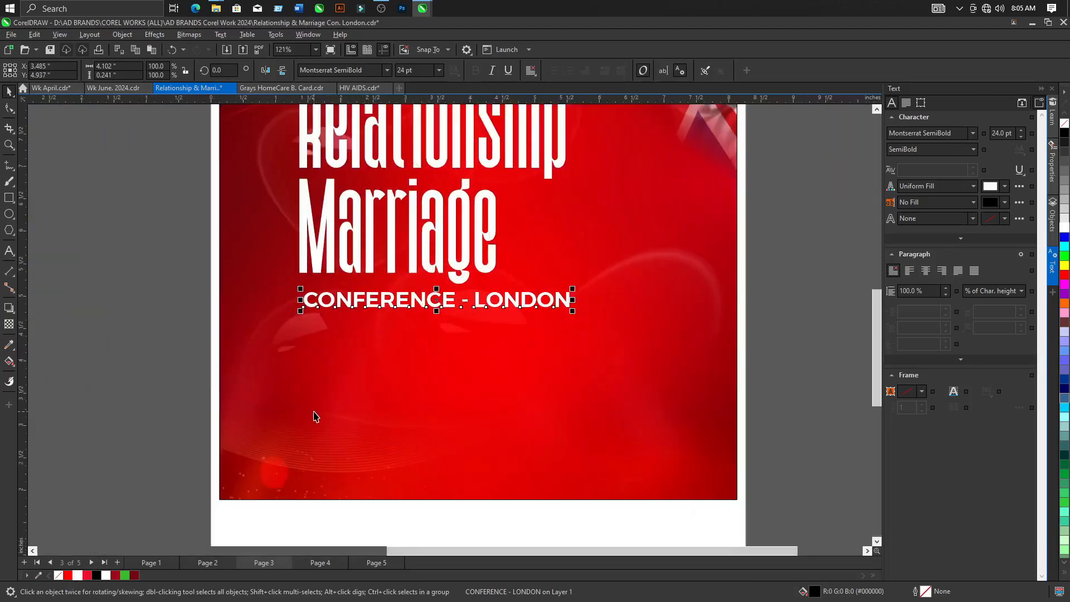
scroll(315, 416, "down", 3)
left_click(749, 264)
Move the woman's cut-out portrait onto the flyer's lower right area and enlarge it to about 4.9 by 6.0 inches.
scroll(569, 351, "down", 2)
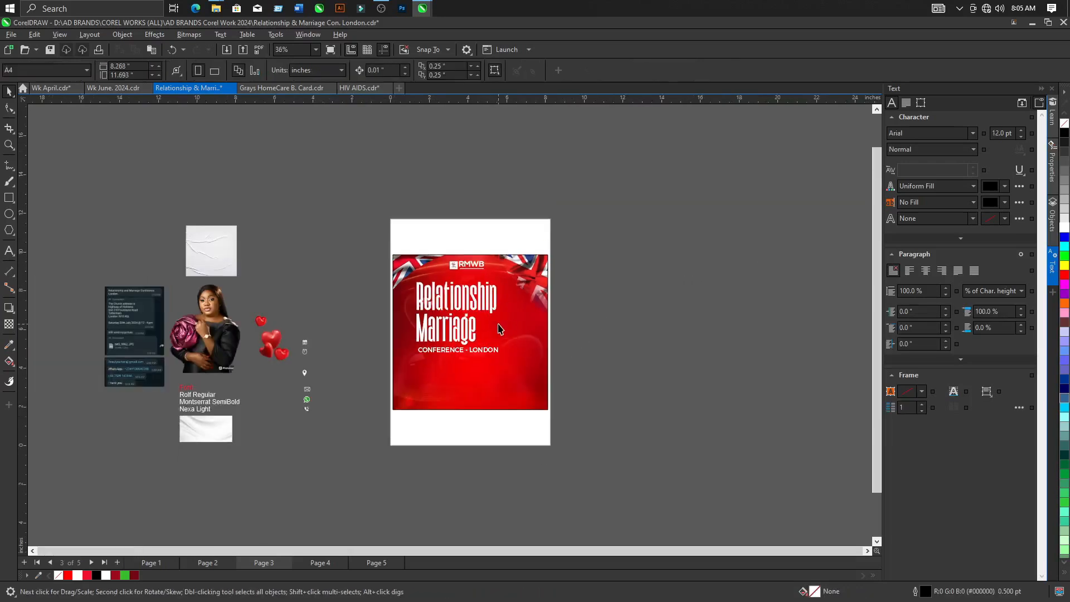
scroll(117, 315, "up", 5)
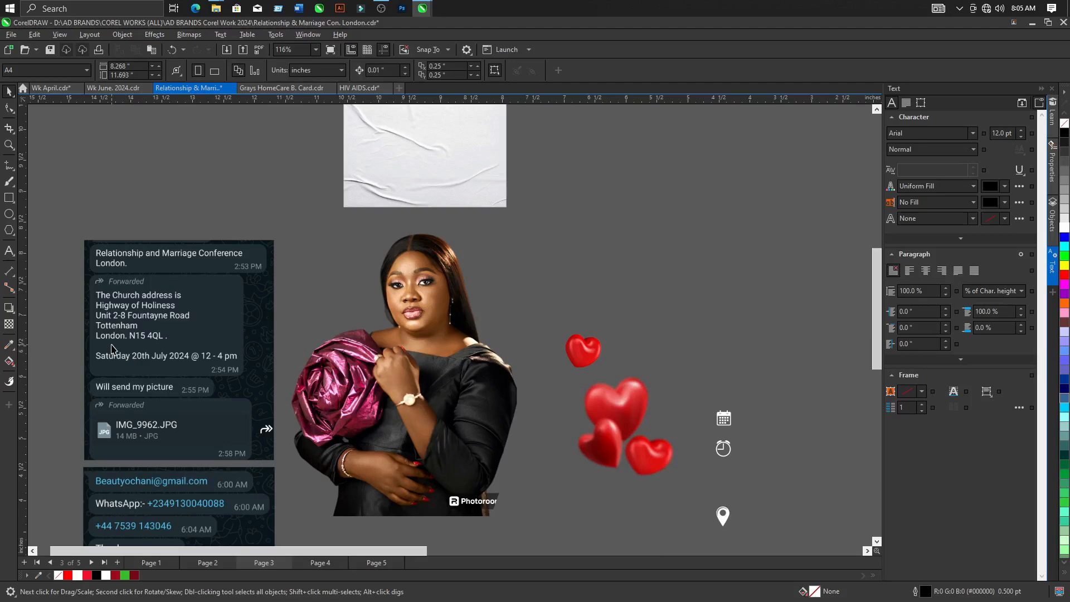
scroll(111, 349, "down", 3)
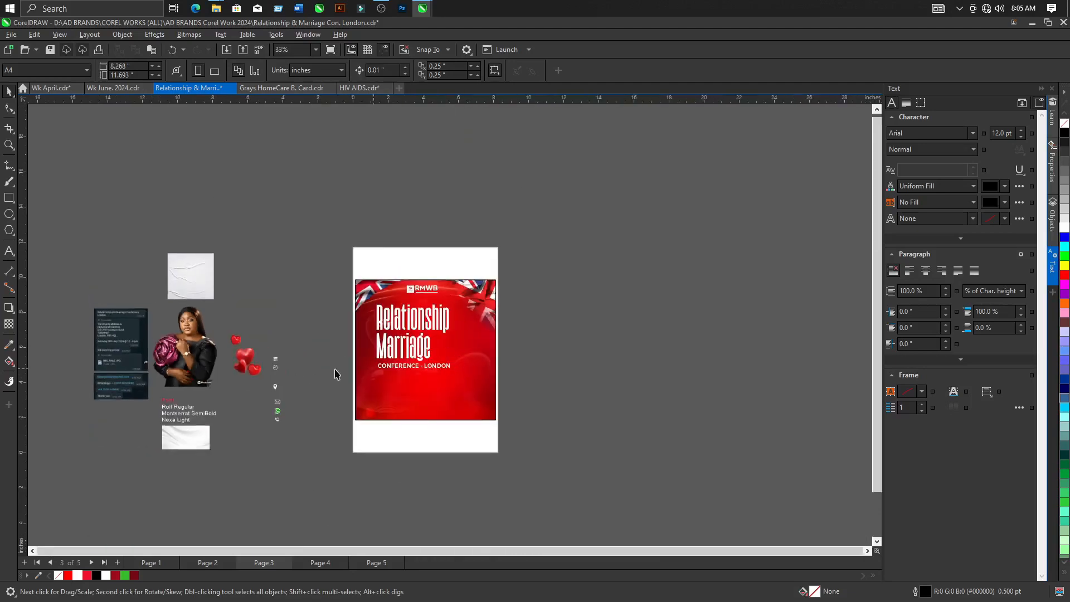
scroll(243, 349, "up", 1)
left_click_drag(244, 351, 574, 379)
scroll(614, 429, "up", 2)
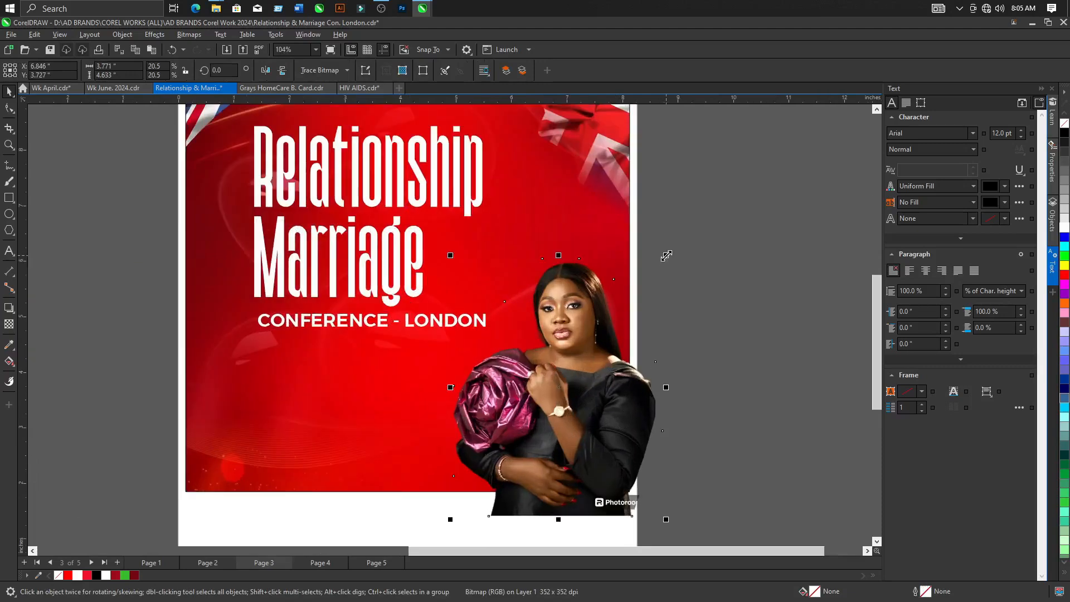
left_click_drag(667, 255, 698, 217)
left_click_drag(632, 394, 624, 383)
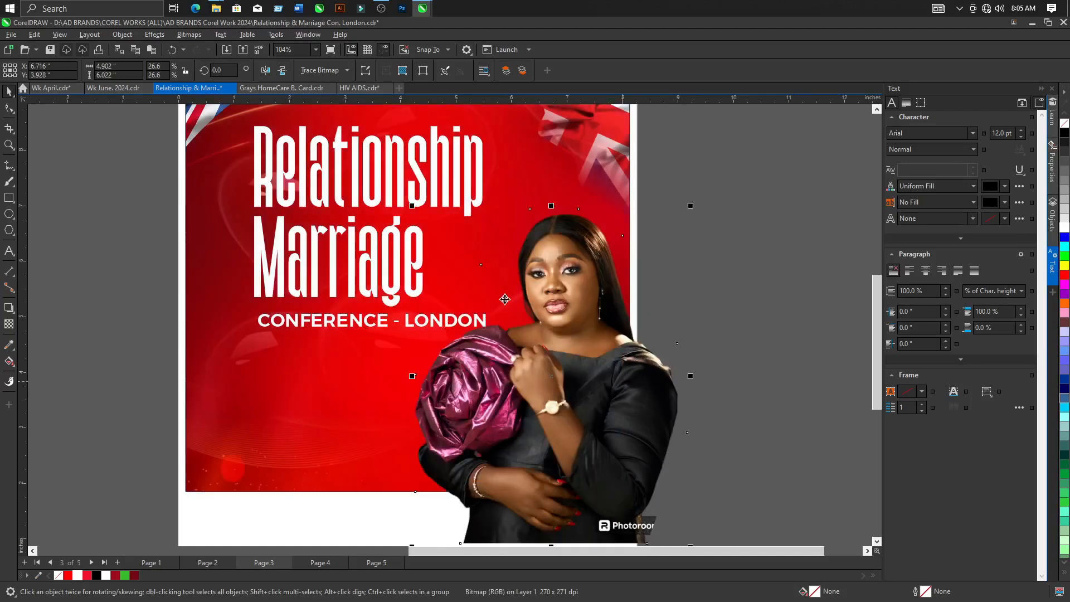
Scale the woman's portrait down to about 4.66 by 5.72 inches, keeping it over the flyer's lower right edge.
scroll(624, 384, "down", 2)
scroll(609, 429, "up", 2)
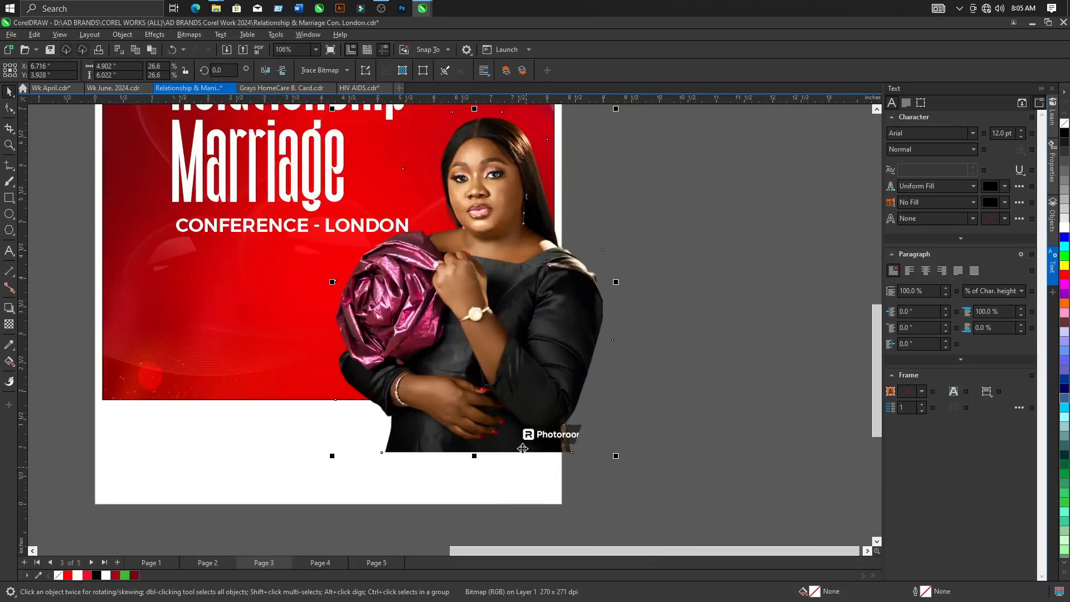
scroll(550, 443, "up", 1)
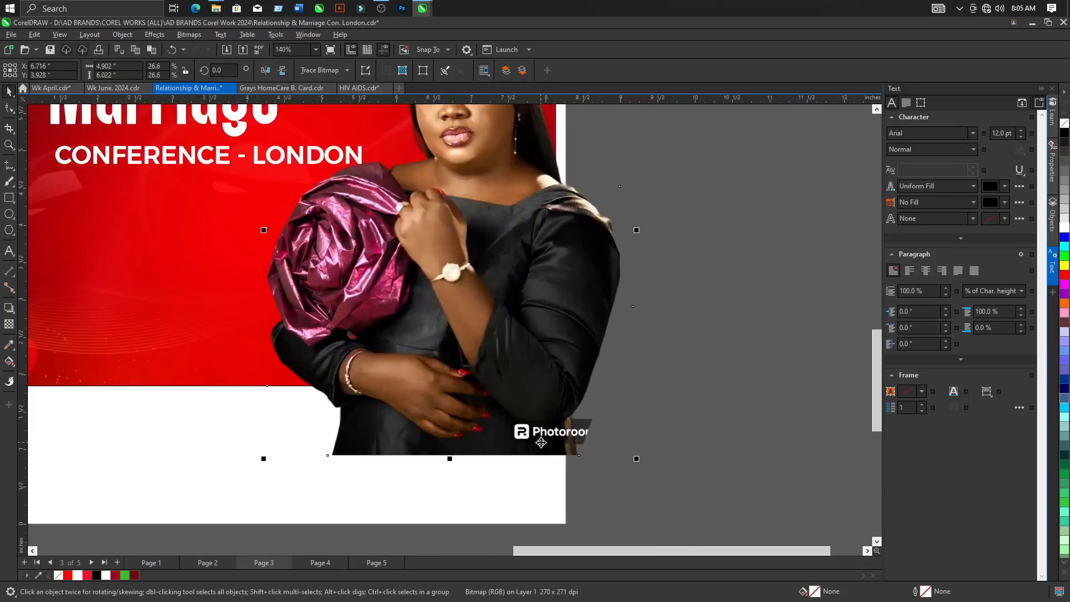
scroll(542, 443, "up", 2)
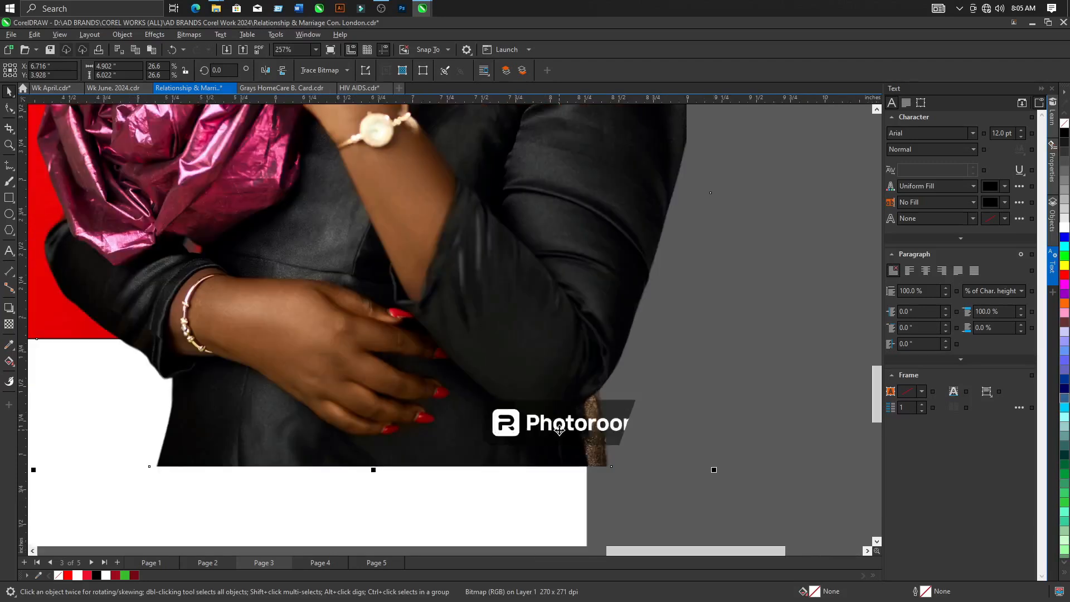
scroll(558, 438, "down", 3)
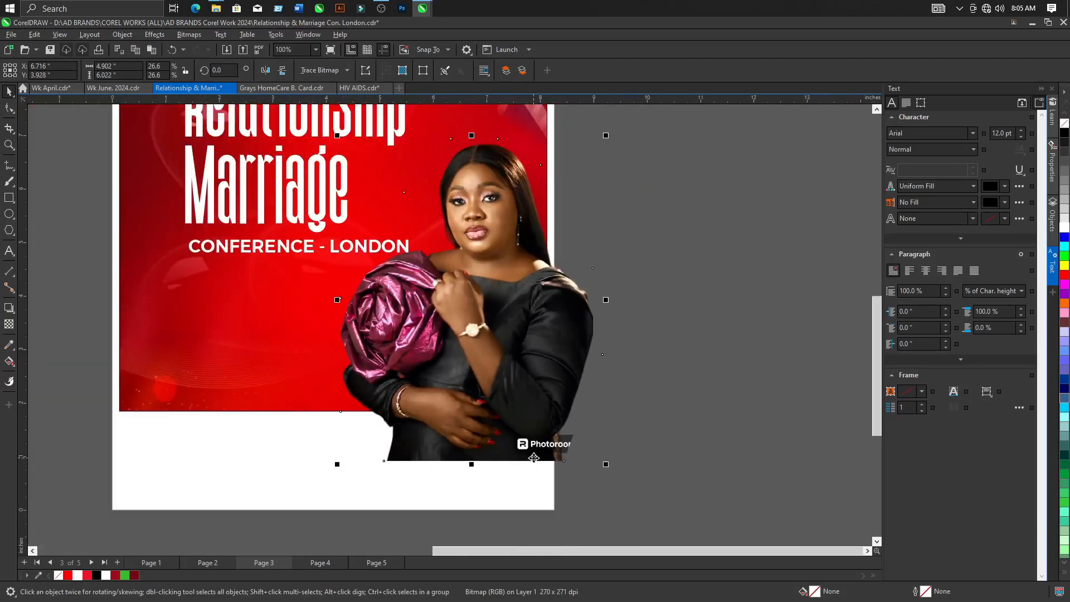
left_click_drag(609, 468, 580, 461)
scroll(642, 446, "down", 3)
scroll(416, 218, "up", 2)
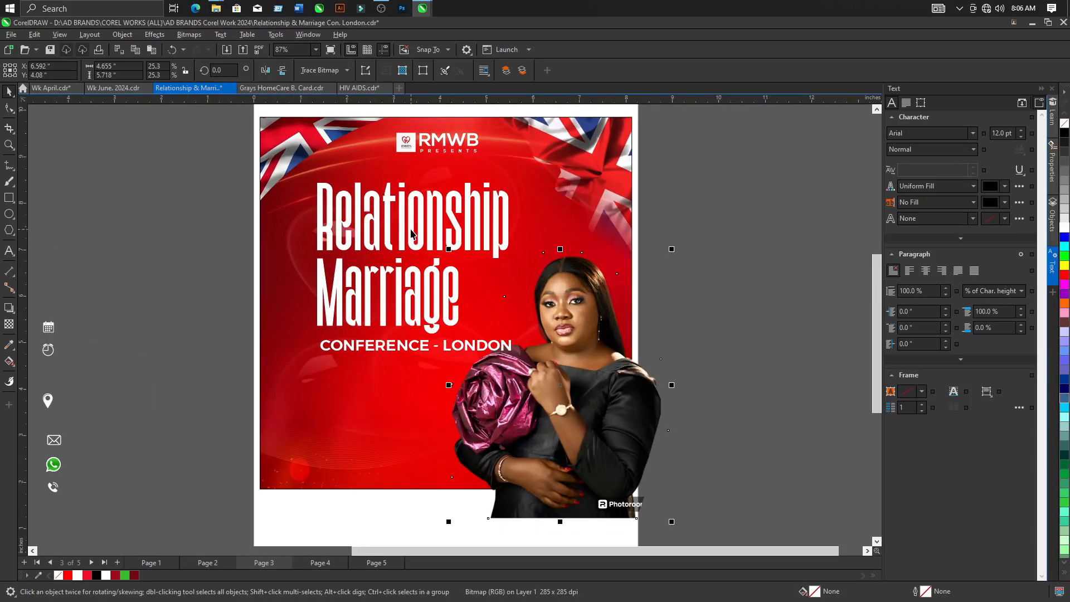
Skew the two-line Relationship Marriage title vertically by about 7.3° so its lines slope upward to the right.
left_click(412, 233)
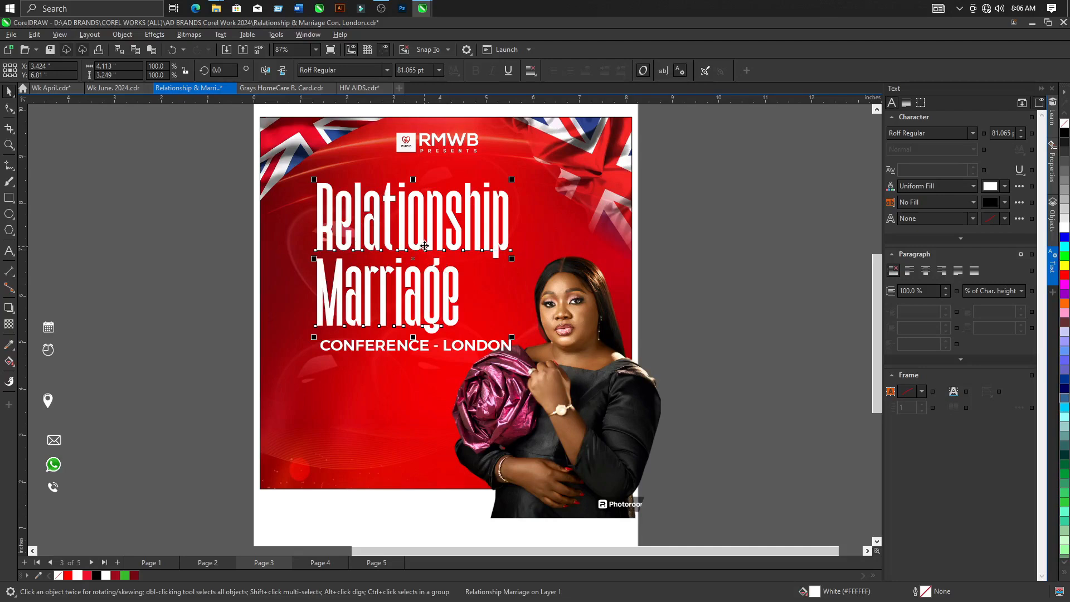
scroll(413, 243, "up", 3)
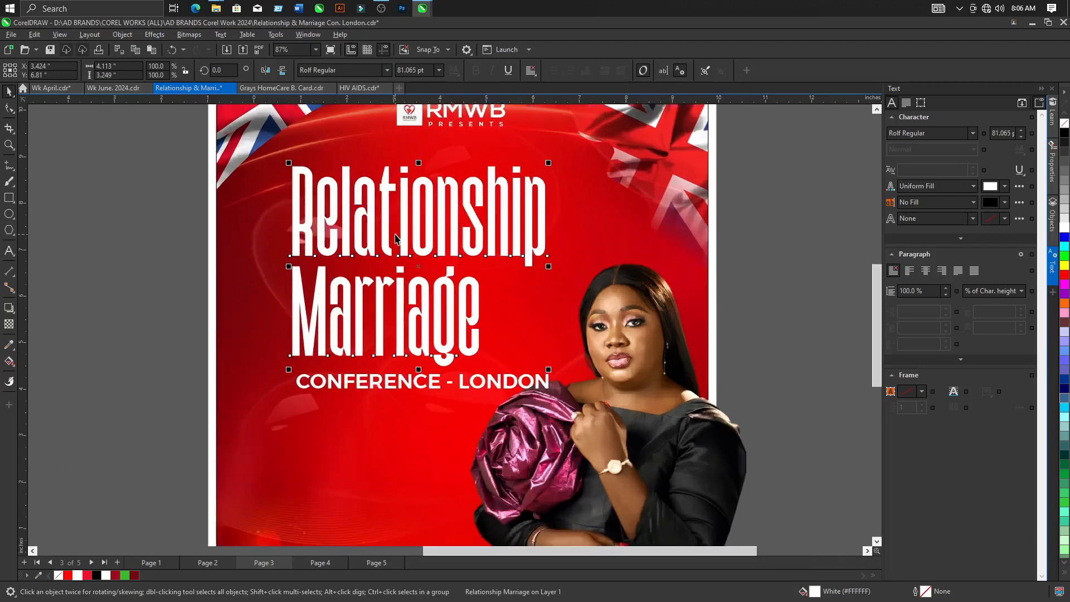
left_click(402, 223)
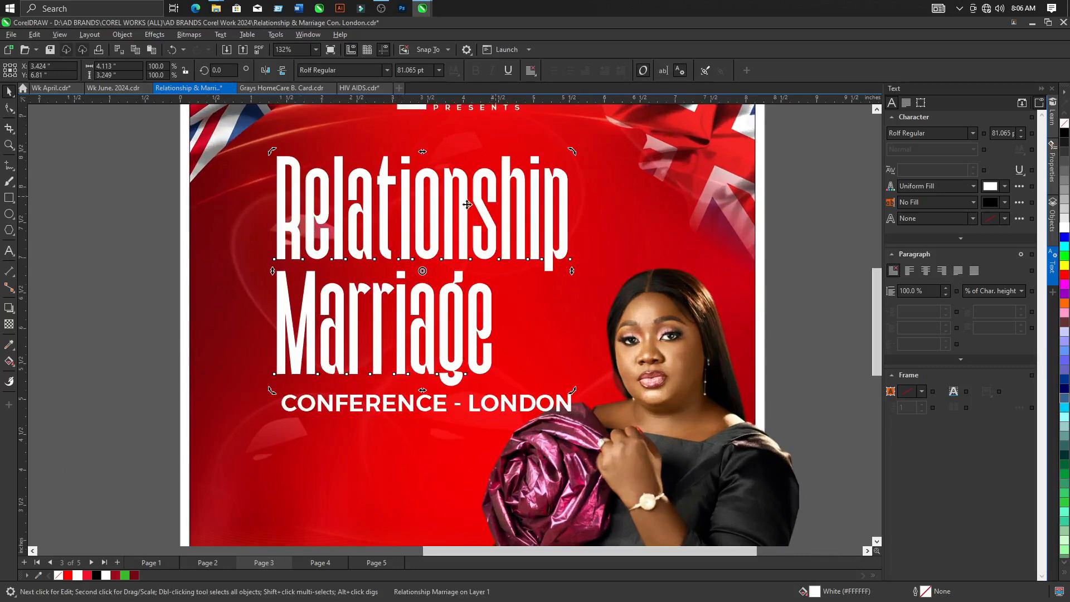
left_click_drag(271, 151, 252, 162)
key("ctrl+z")
left_click_drag(574, 271, 572, 239)
scroll(389, 301, "down", 1)
scroll(389, 304, "down", 2)
scroll(471, 276, "up", 1)
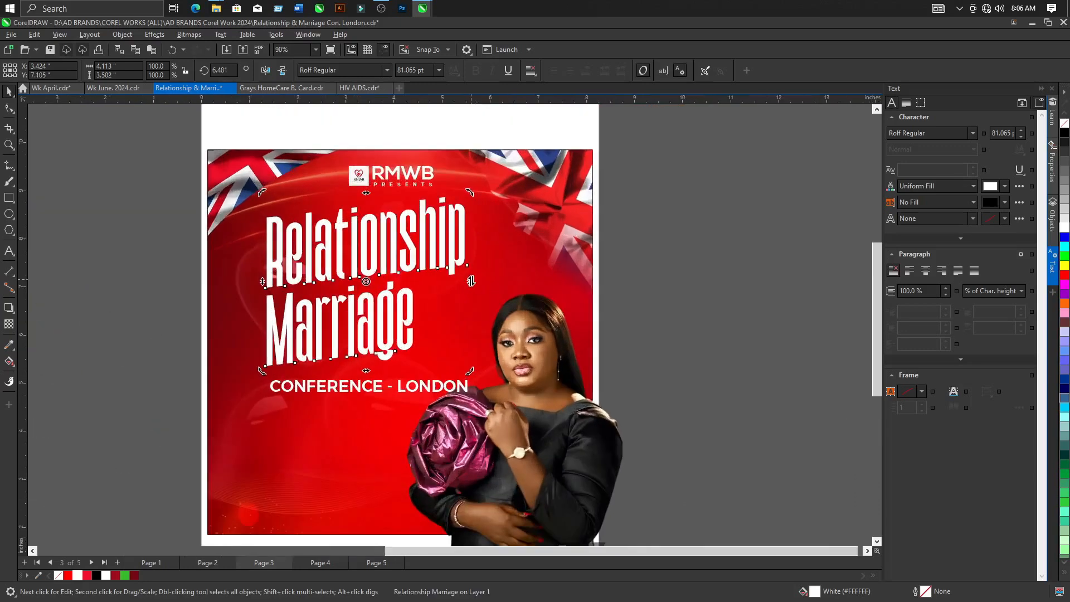
left_click_drag(470, 280, 470, 277)
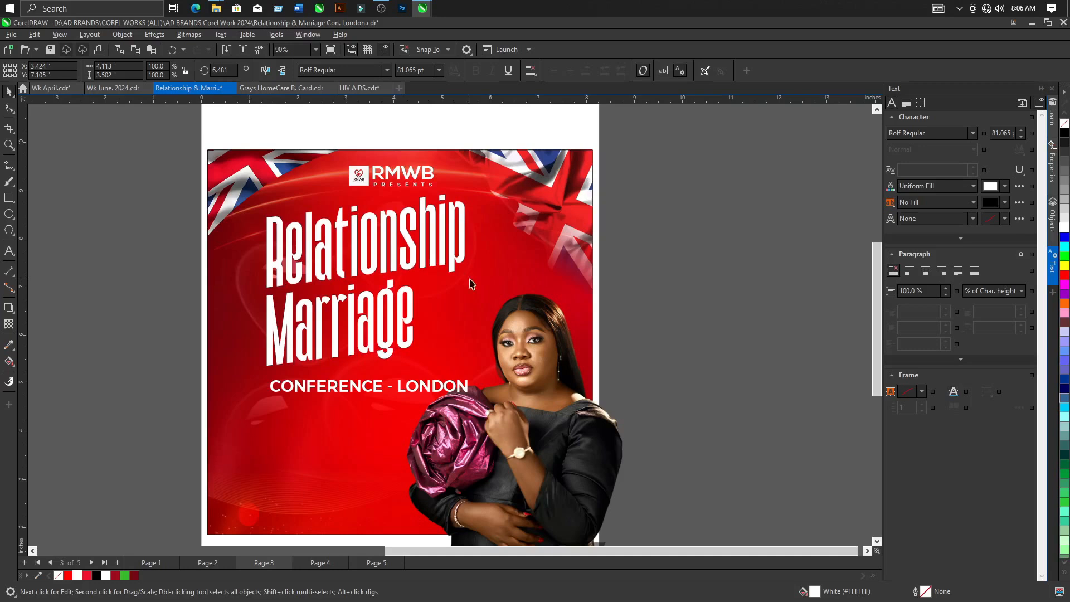
scroll(266, 298, "up", 1)
scroll(266, 301, "up", 2)
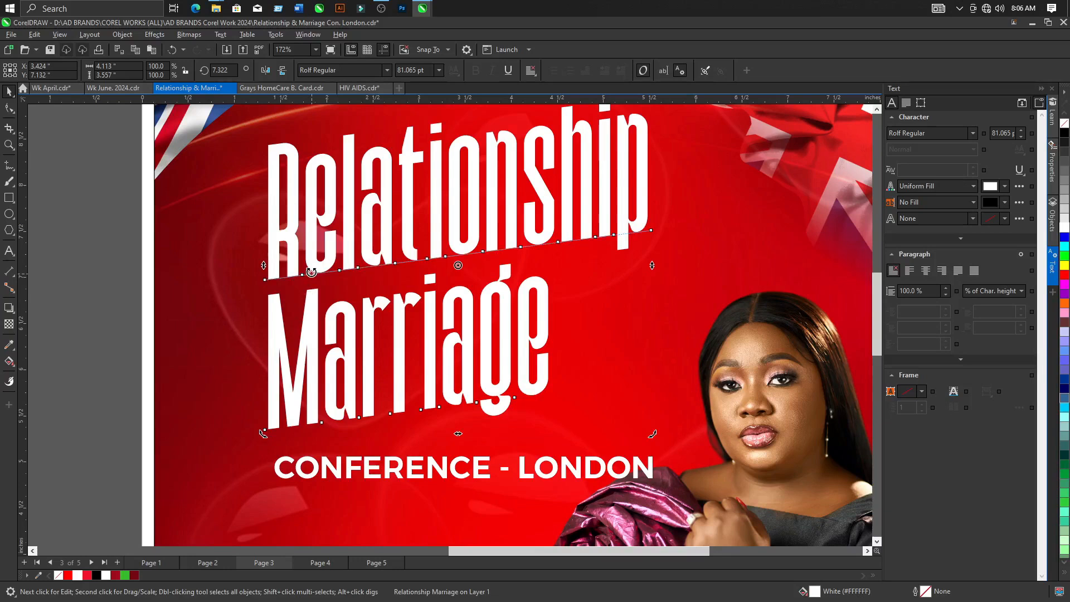
Tighten the line spacing of the "Relationship Marriage" title to about 95.4% of character height.
left_click(9, 108)
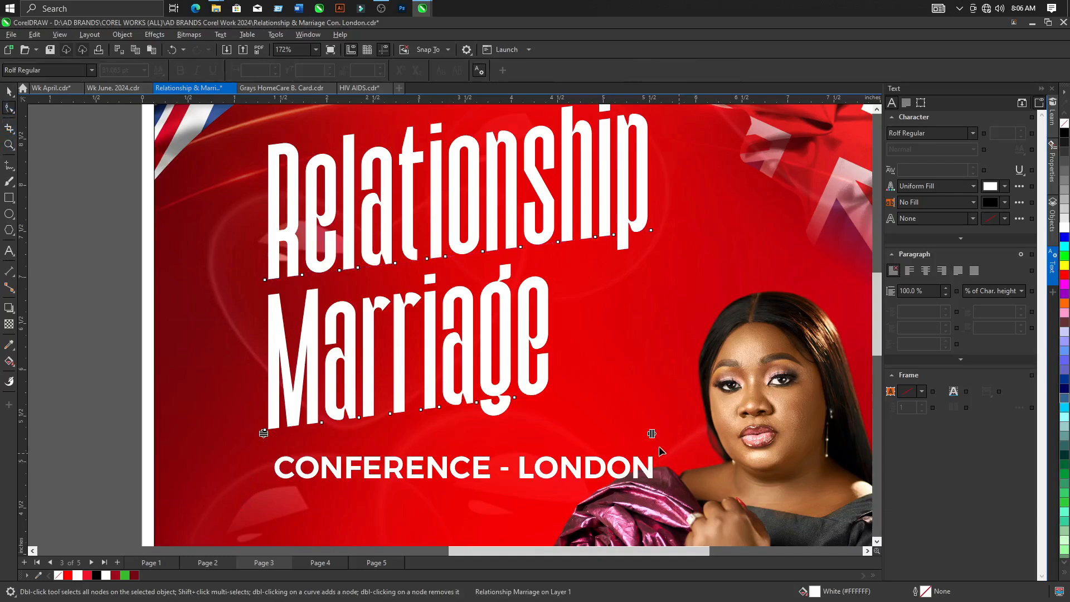
left_click_drag(652, 433, 812, 434)
key("ctrl+z")
left_click_drag(264, 433, 264, 409)
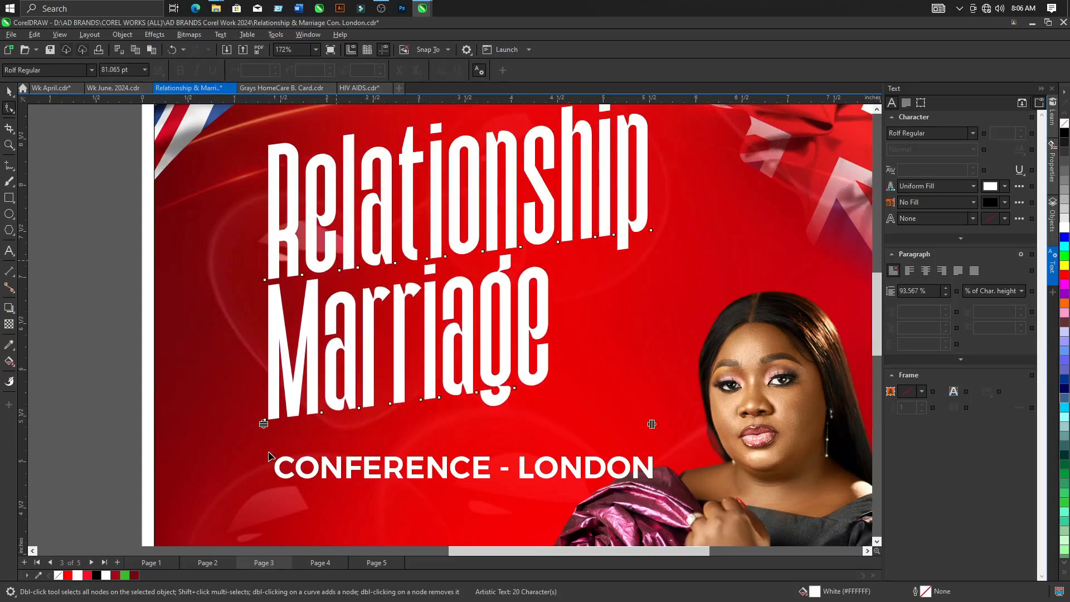
left_click_drag(264, 425, 264, 427)
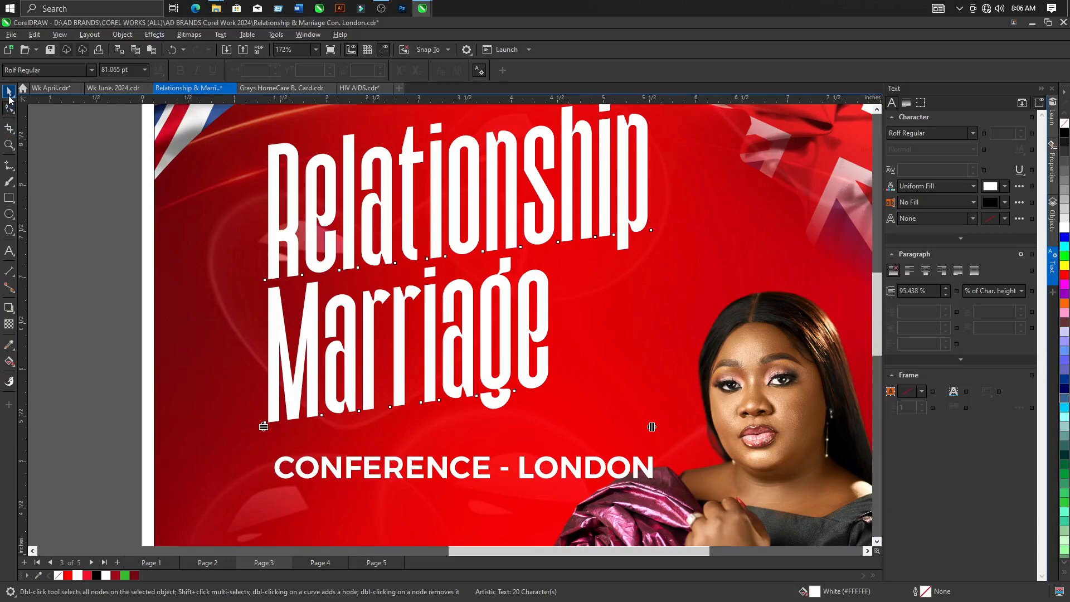
scroll(319, 315, "down", 3)
left_click(655, 334)
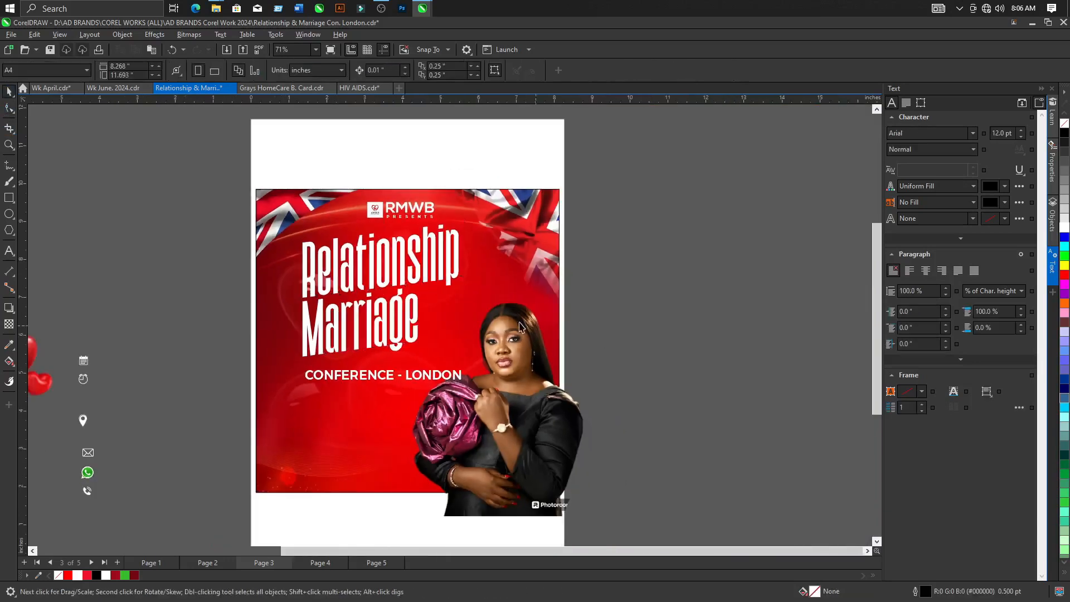
Slightly reduce the upward skew of the "Relationship Marriage" title, to about 6.7°.
scroll(432, 283, "up", 1)
scroll(433, 268, "up", 2)
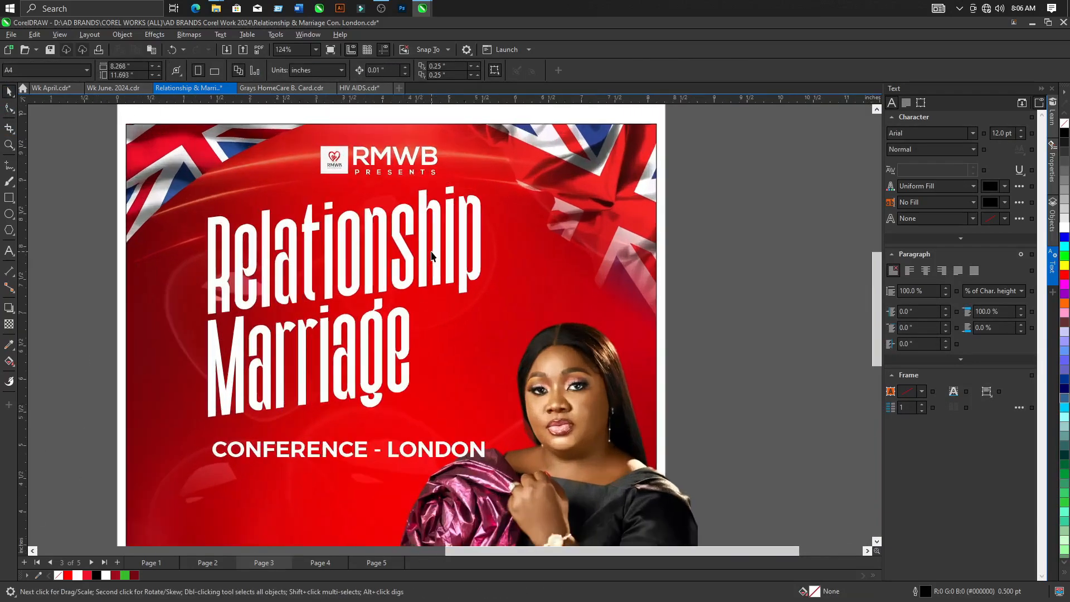
left_click(433, 249)
left_click_drag(485, 304, 483, 307)
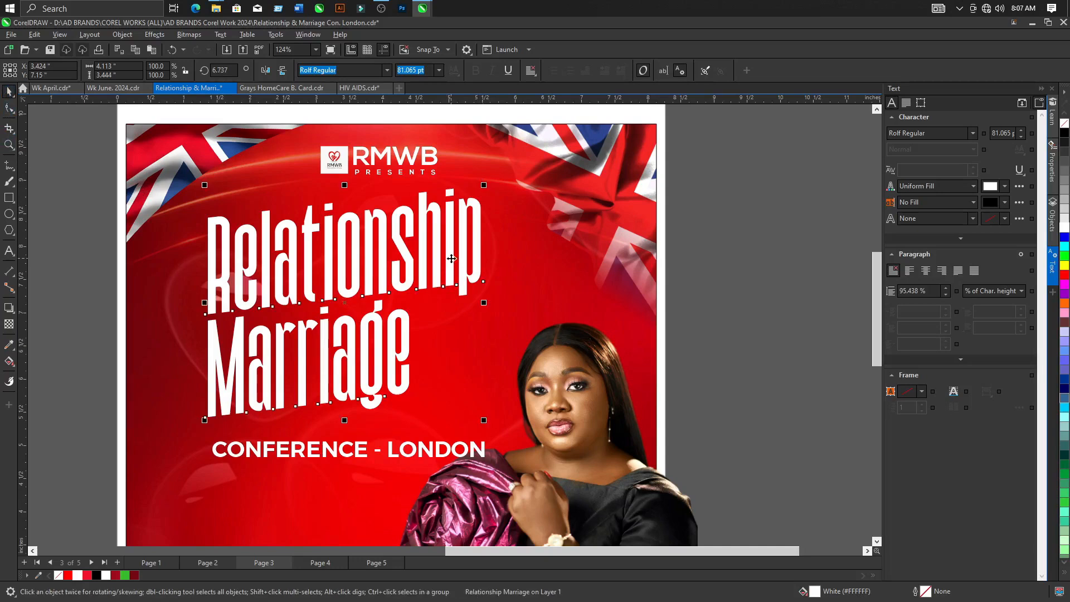
left_click(783, 336)
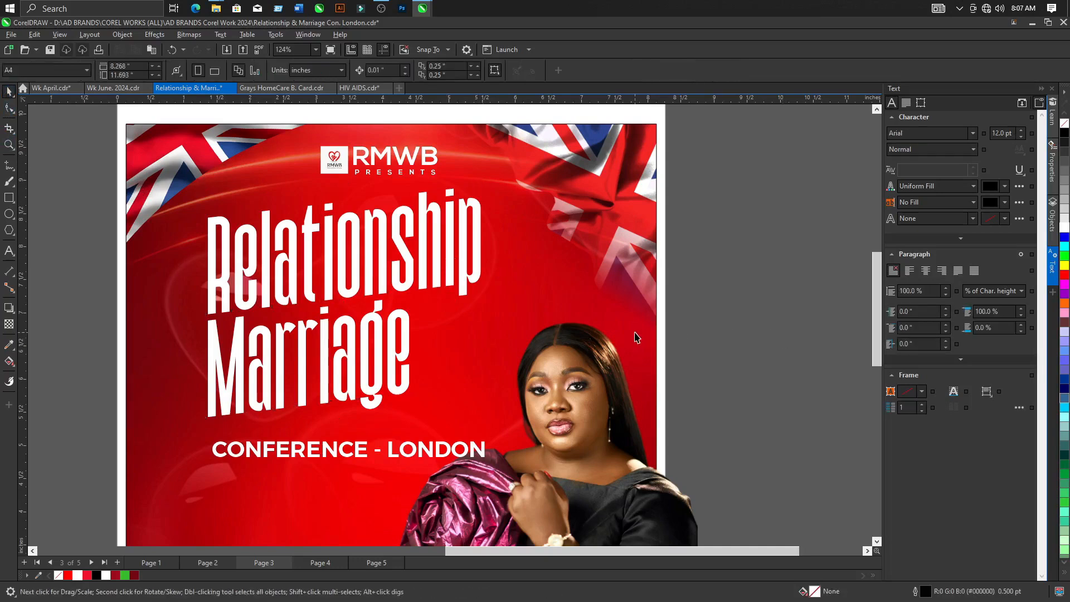
Enlarge the "Relationship Marriage" title proportionally to about 85 pt.
left_click(475, 251)
left_click_drag(486, 429, 496, 438)
scroll(460, 413, "down", 3)
left_click(635, 411)
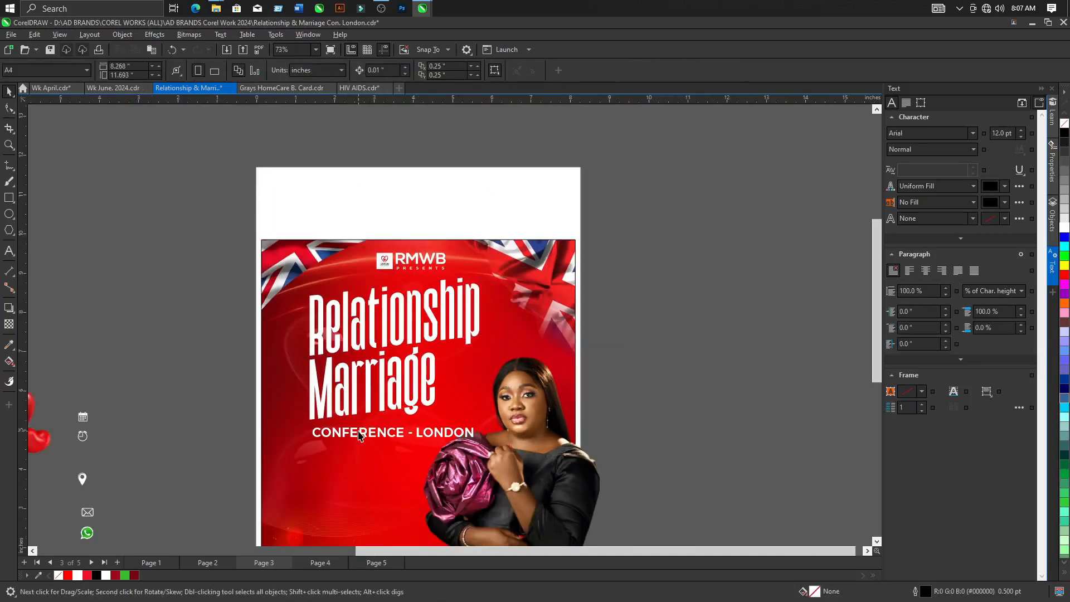
Skew the "CONFERENCE - LONDON" line upward by about 6° to follow the slant of the title.
scroll(360, 436, "up", 2)
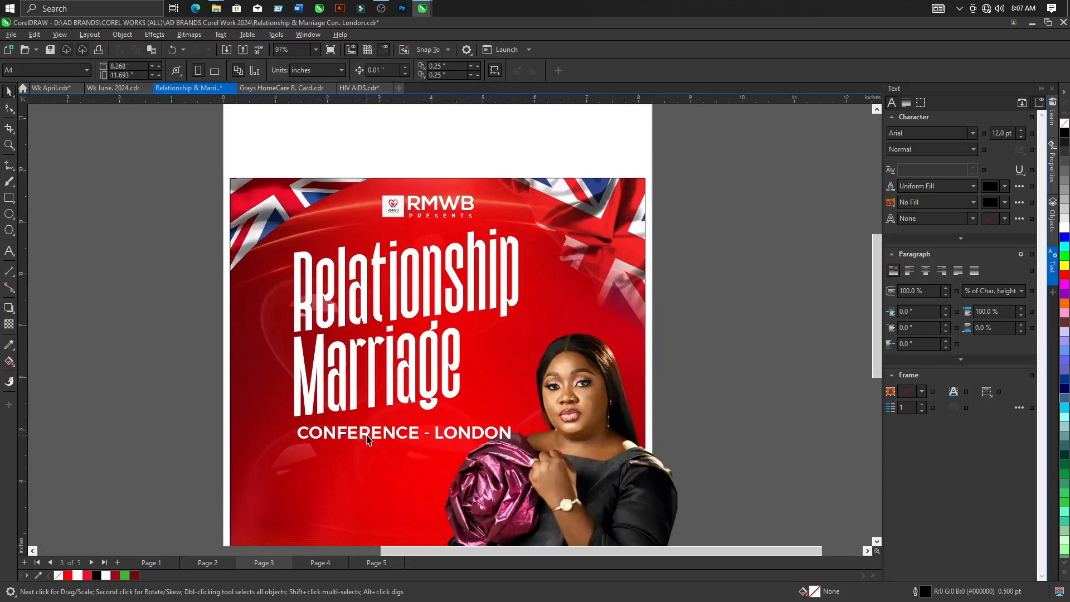
left_click(367, 439)
scroll(369, 437, "up", 2)
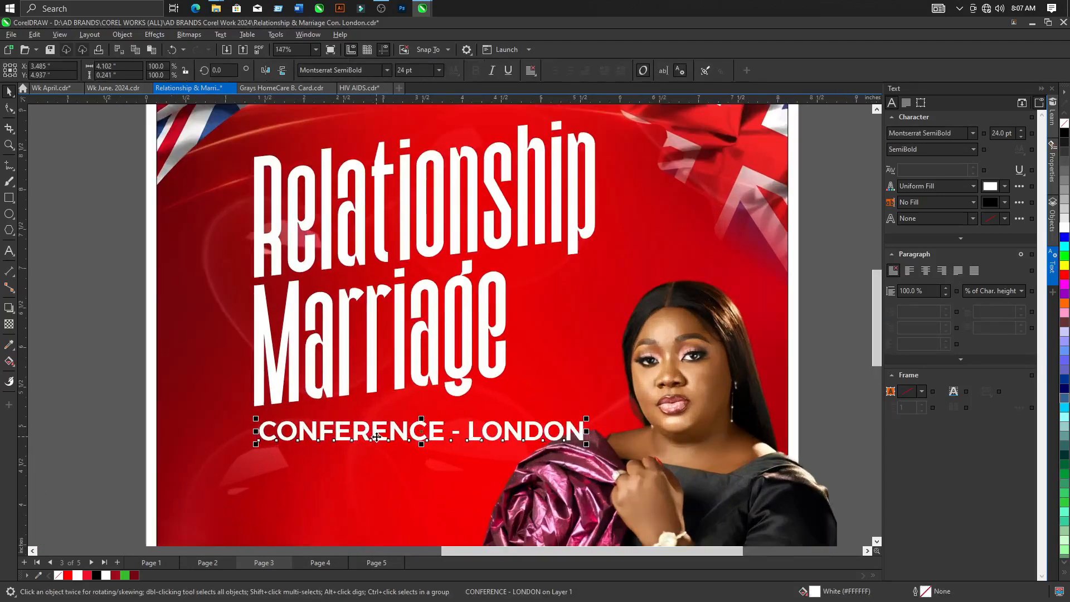
left_click(377, 438)
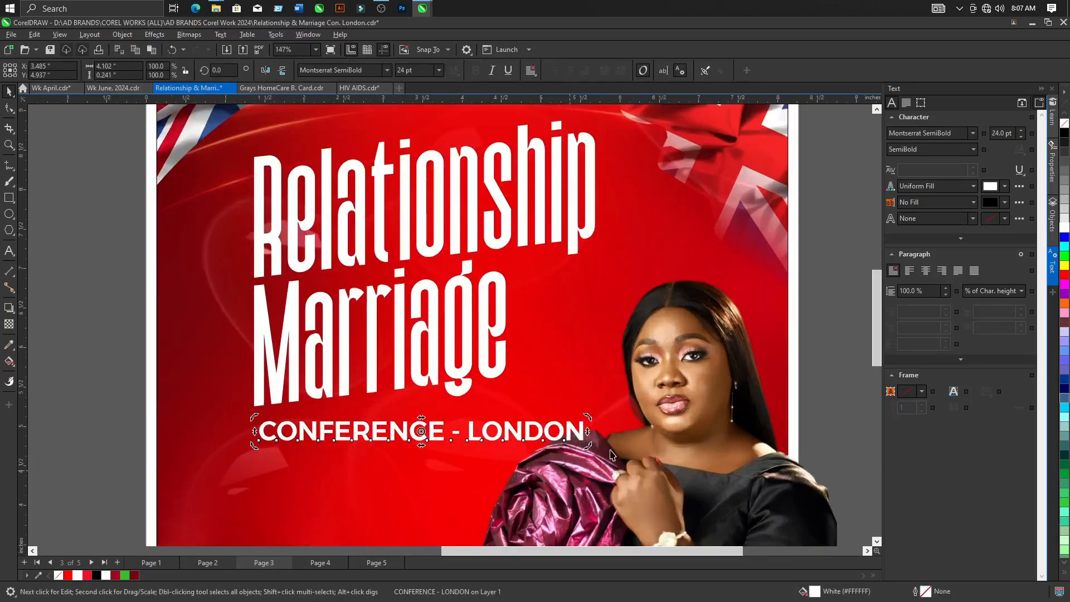
scroll(594, 431, "up", 2)
left_click_drag(586, 431, 570, 392)
left_click(571, 392)
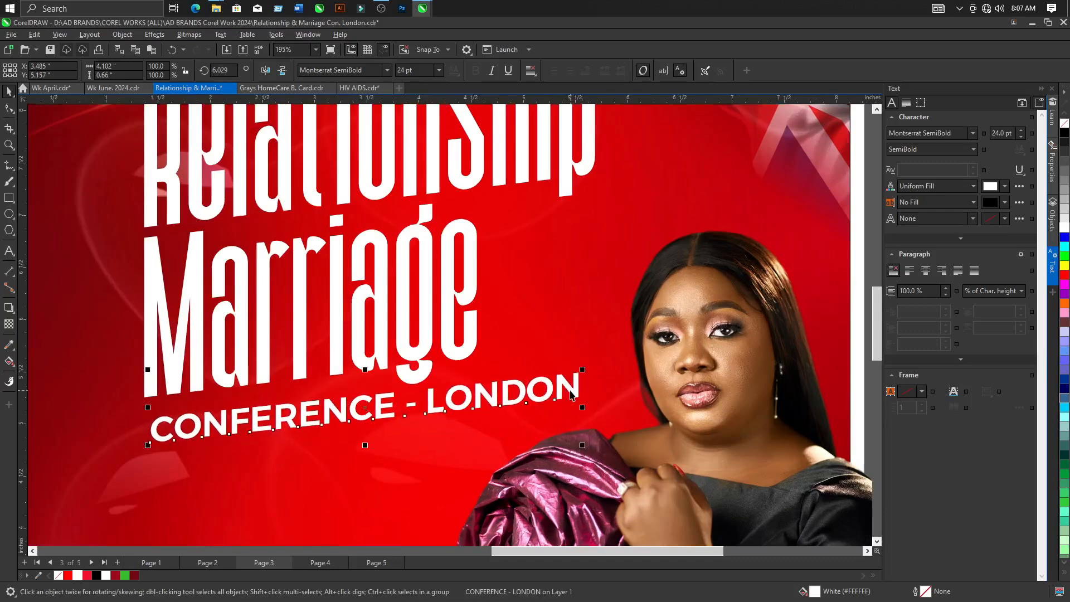
Scale "CONFERENCE - LONDON" down to about 20 pt and place it just below "Marriage", flush with the title's left edge.
left_click_drag(584, 447, 512, 461)
left_click_drag(426, 390, 418, 403)
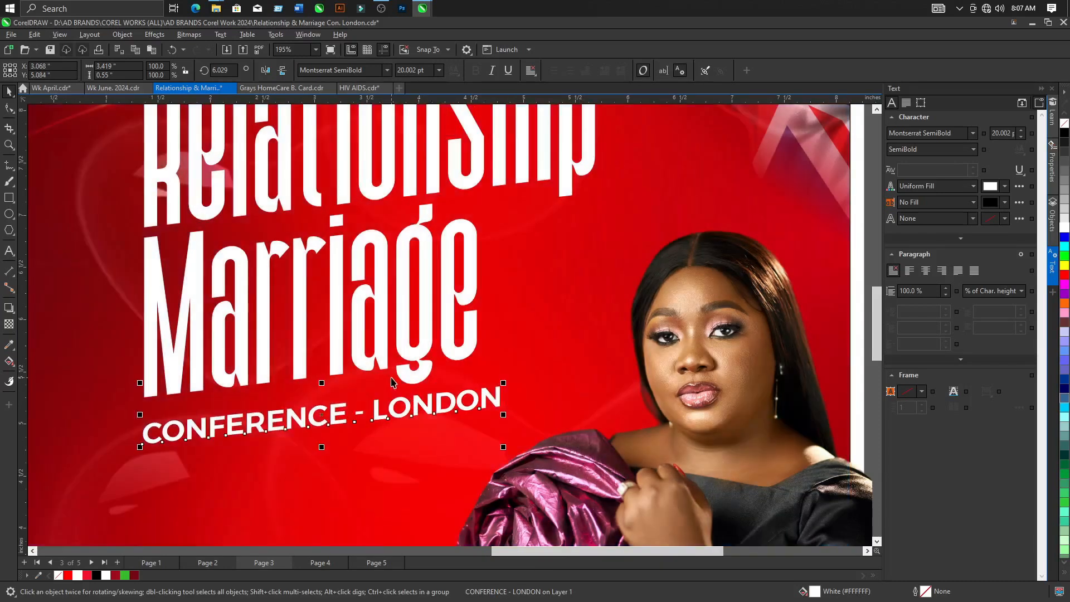
scroll(392, 382, "down", 3)
left_click(614, 352)
scroll(590, 352, "down", 2)
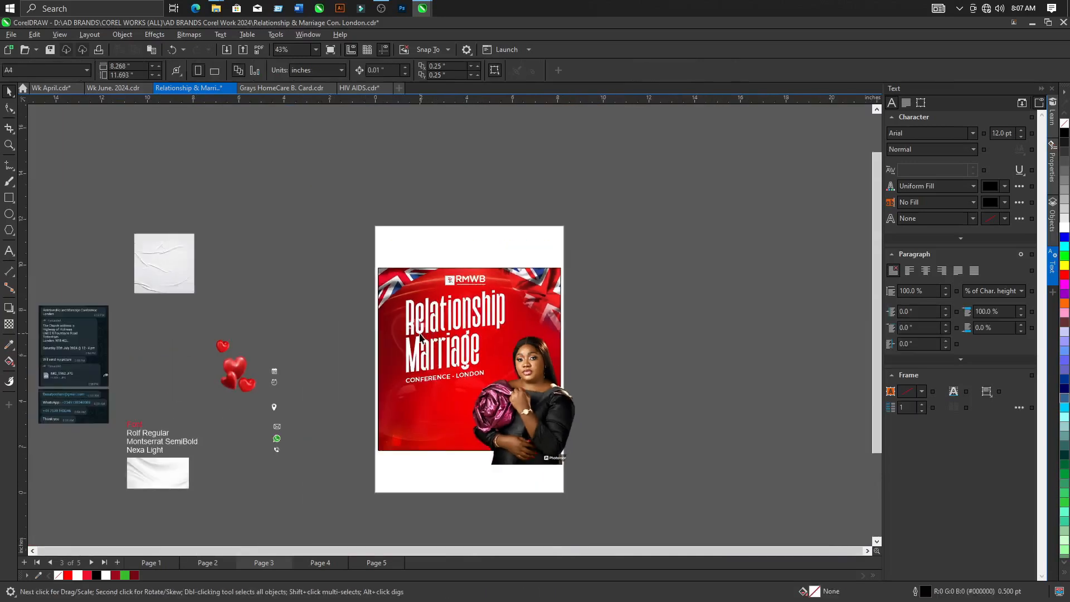
Move the small single heart from beside the page to the start of "Marriage", overlapping the top of the M.
scroll(421, 337, "up", 1)
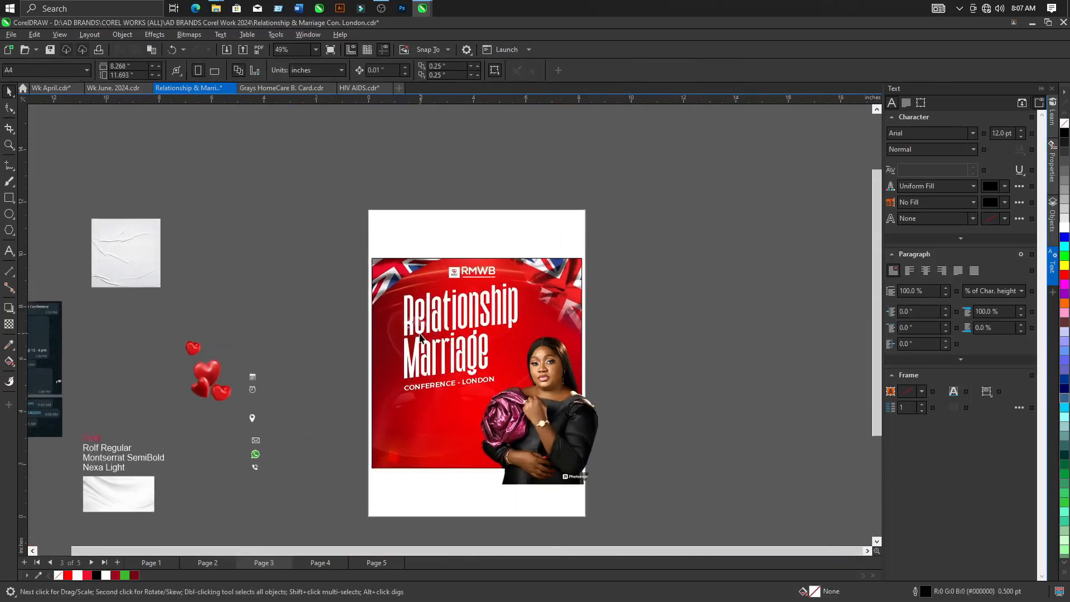
scroll(196, 366, "up", 1)
left_click(193, 348)
scroll(193, 348, "up", 1)
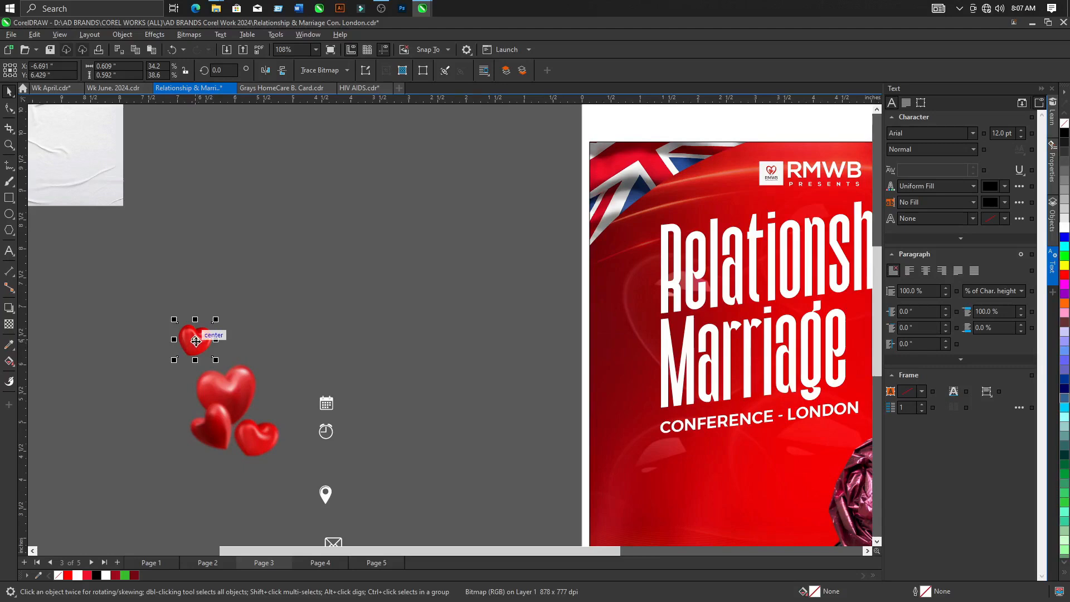
left_click_drag(195, 341, 665, 317)
scroll(603, 325, "up", 3)
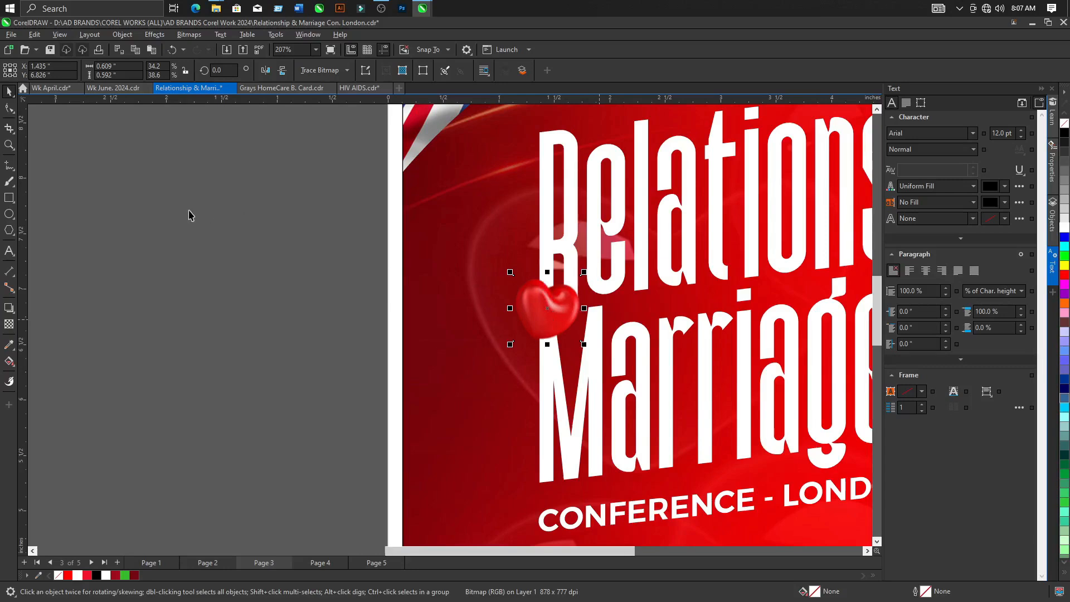
scroll(188, 216, "down", 2)
scroll(412, 270, "up", 2)
left_click_drag(408, 280, 408, 301)
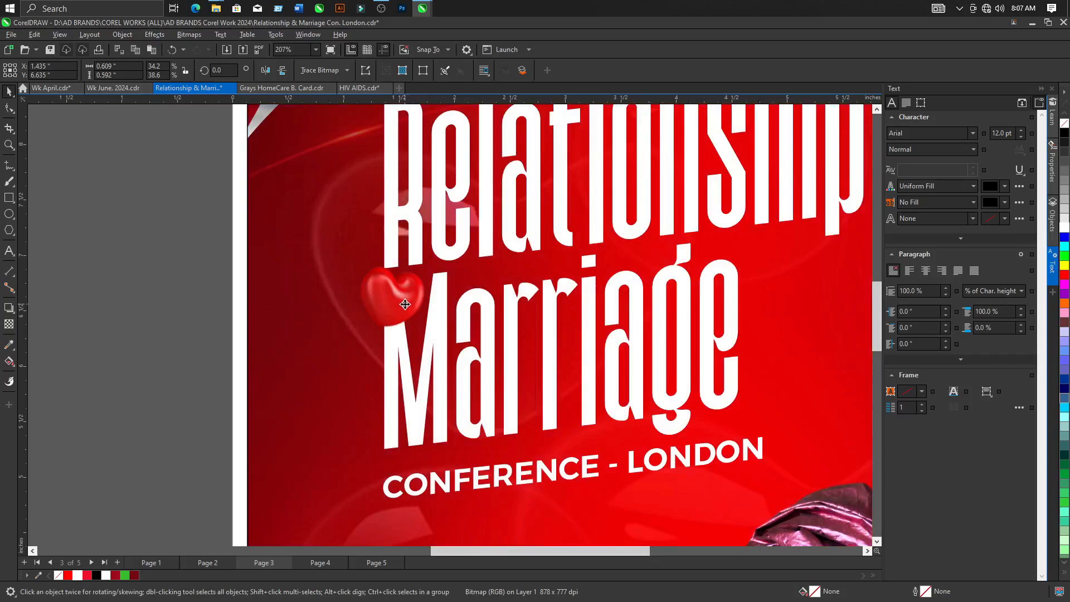
left_click(150, 285)
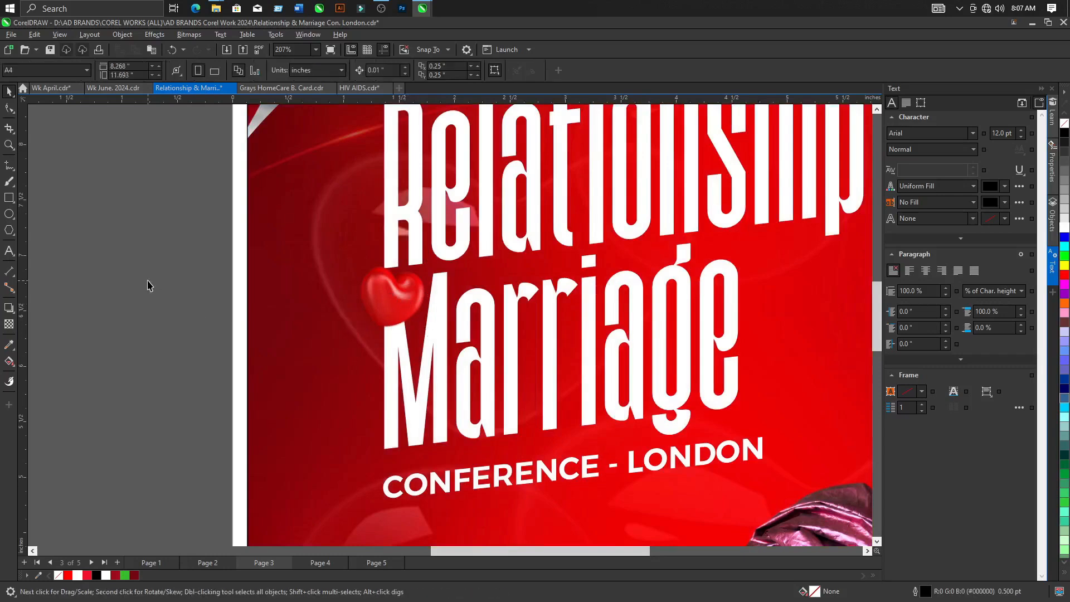
Add the text "&" in 24 pt Arial beside the page and fill it white.
left_click(8, 251)
left_click(143, 285)
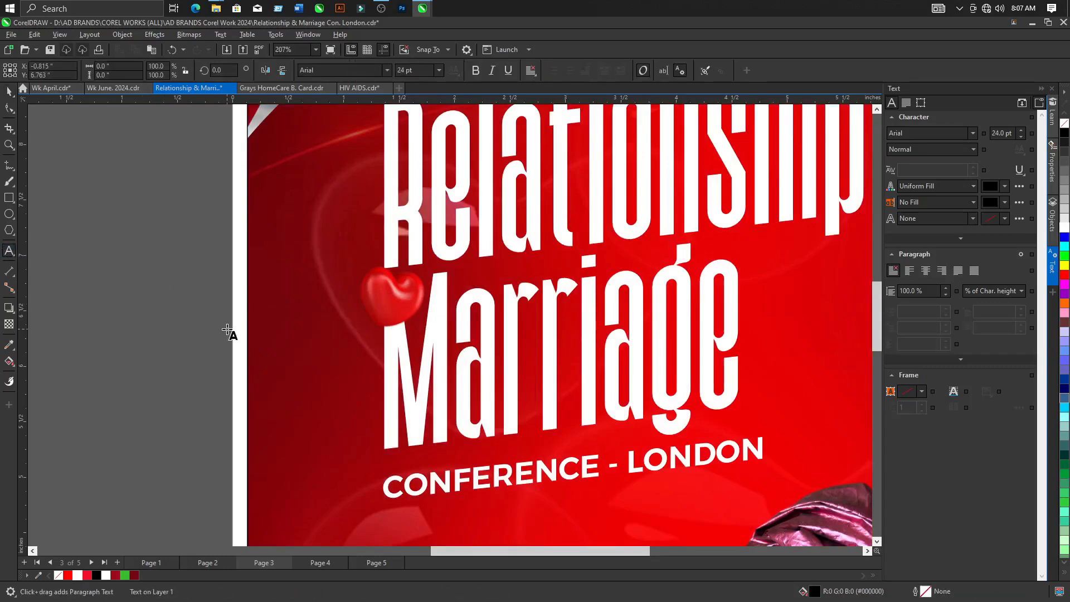
type("&")
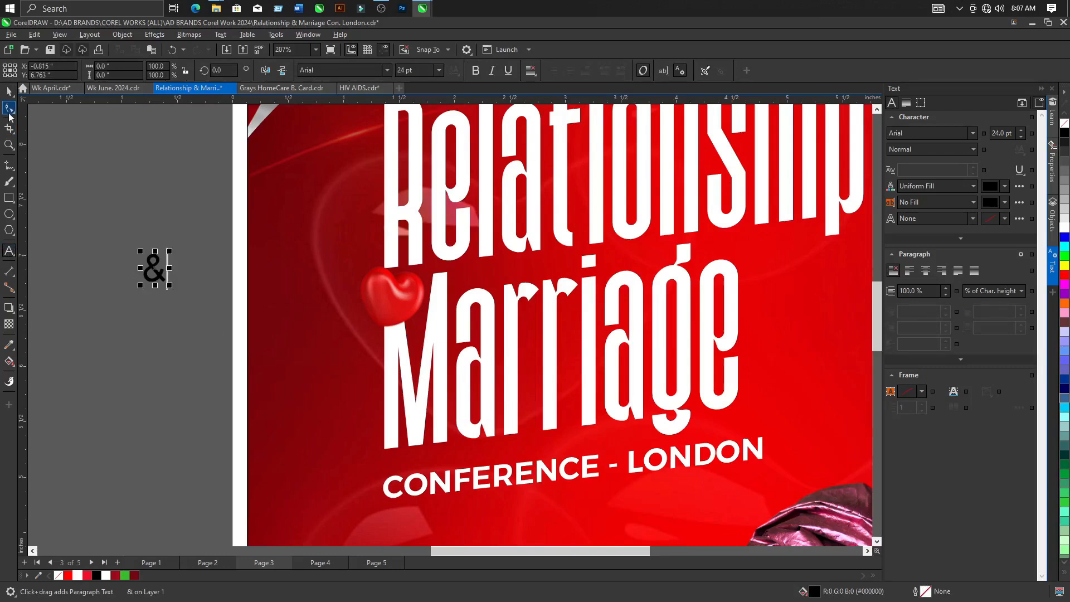
left_click(11, 92)
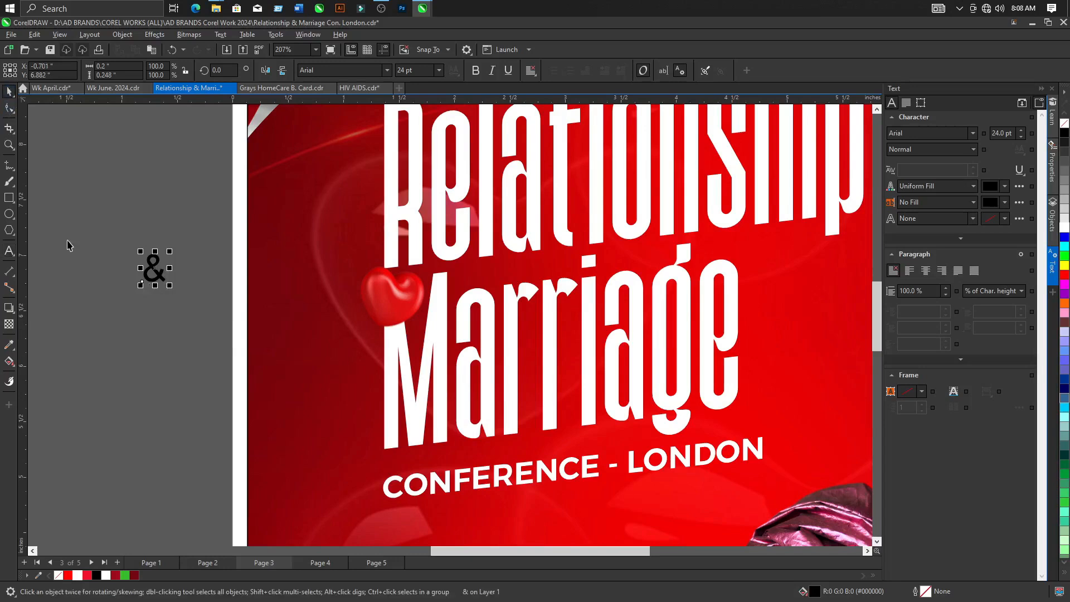
left_click(77, 575)
Place the white "&" in the middle of the small heart and skew it upward by about 16°.
left_click_drag(154, 269, 448, 299)
scroll(392, 303, "up", 3)
left_click(391, 304)
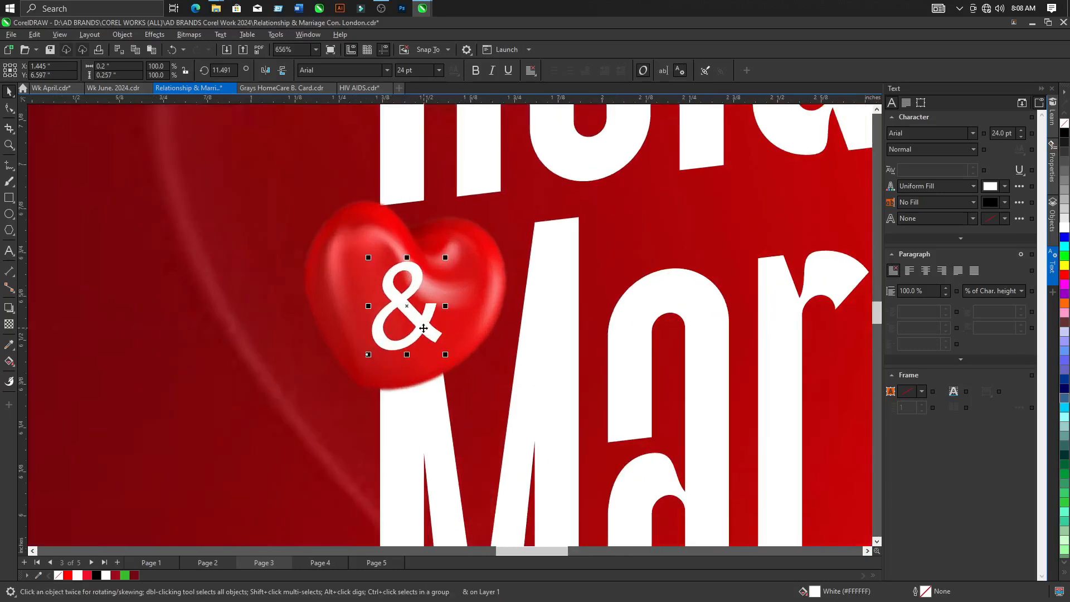
left_click_drag(444, 351, 432, 333)
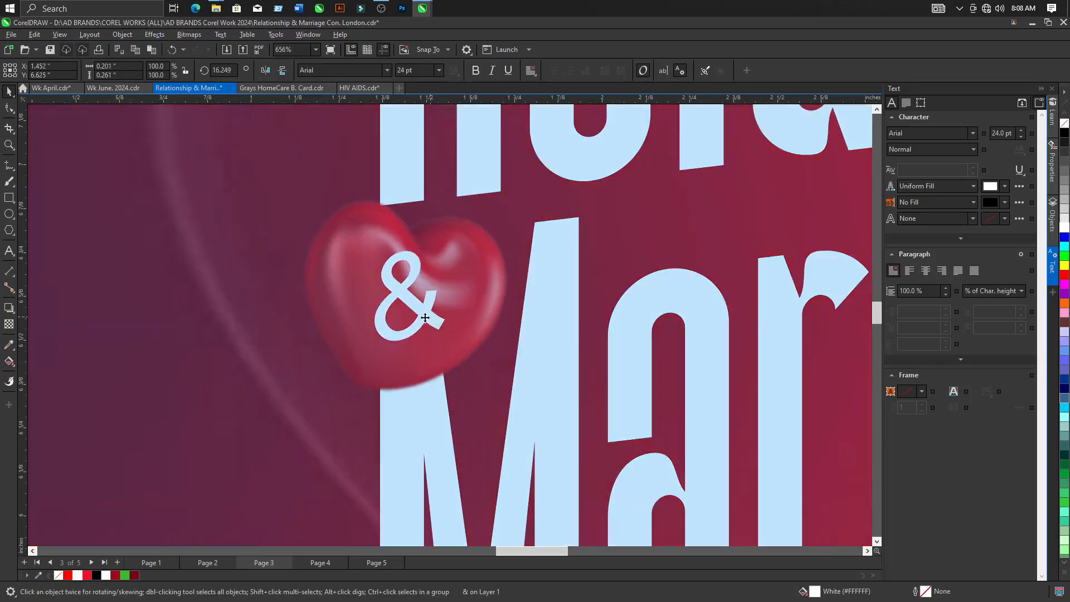
scroll(372, 313, "down", 4)
left_click(194, 363)
scroll(194, 356, "down", 4)
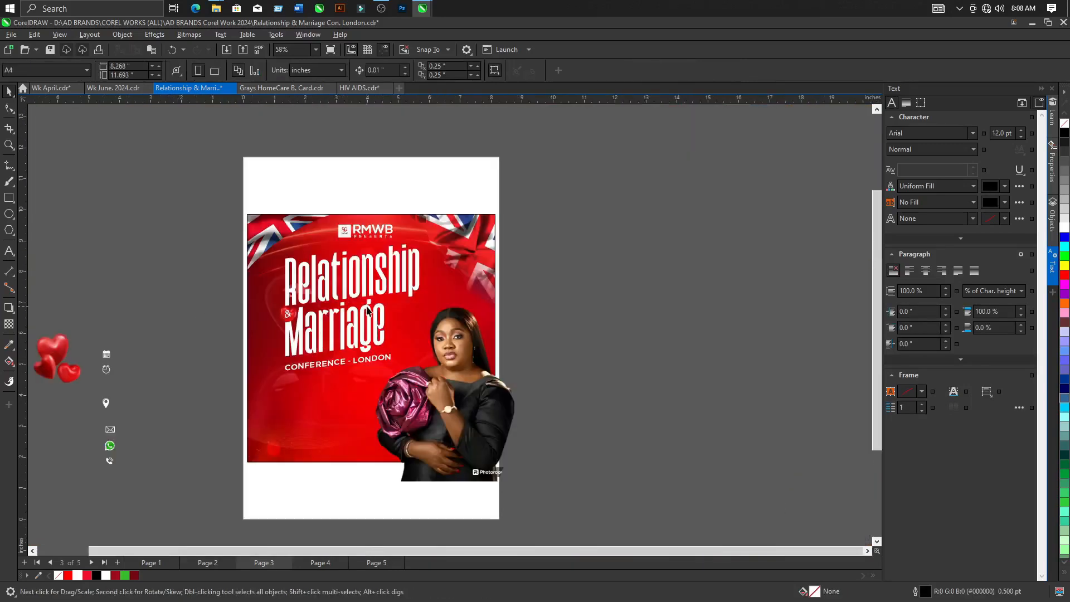
Move the three-heart cluster from beside the page onto the flyer, overlapping the end of "Marriage".
scroll(165, 353, "up", 2)
left_click(165, 352)
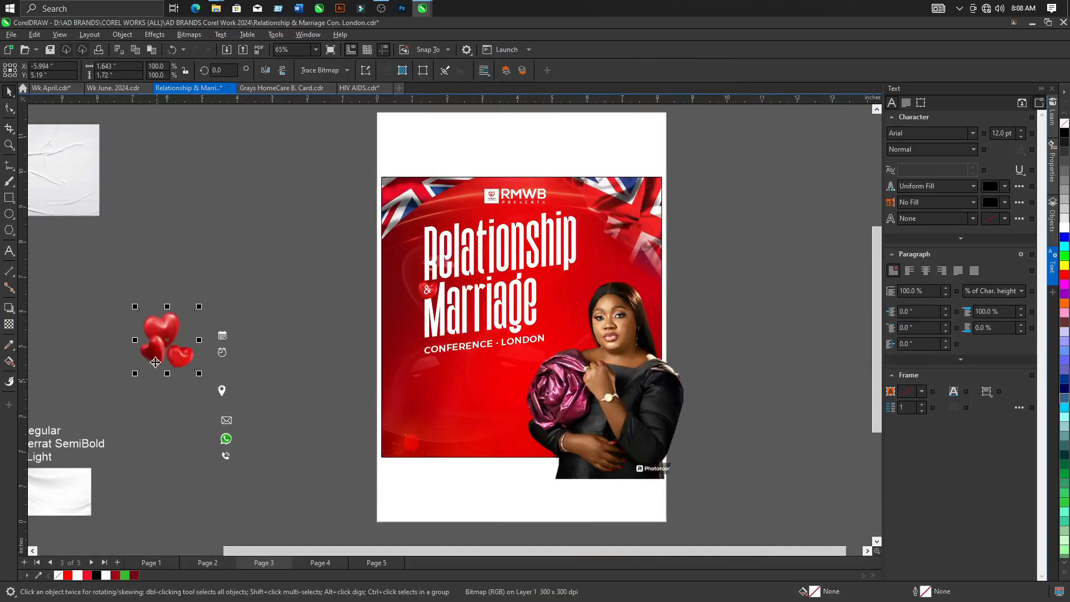
left_click_drag(196, 385, 535, 298)
scroll(542, 312, "up", 2)
scroll(542, 312, "up", 1)
scroll(533, 296, "down", 2)
scroll(532, 296, "down", 3)
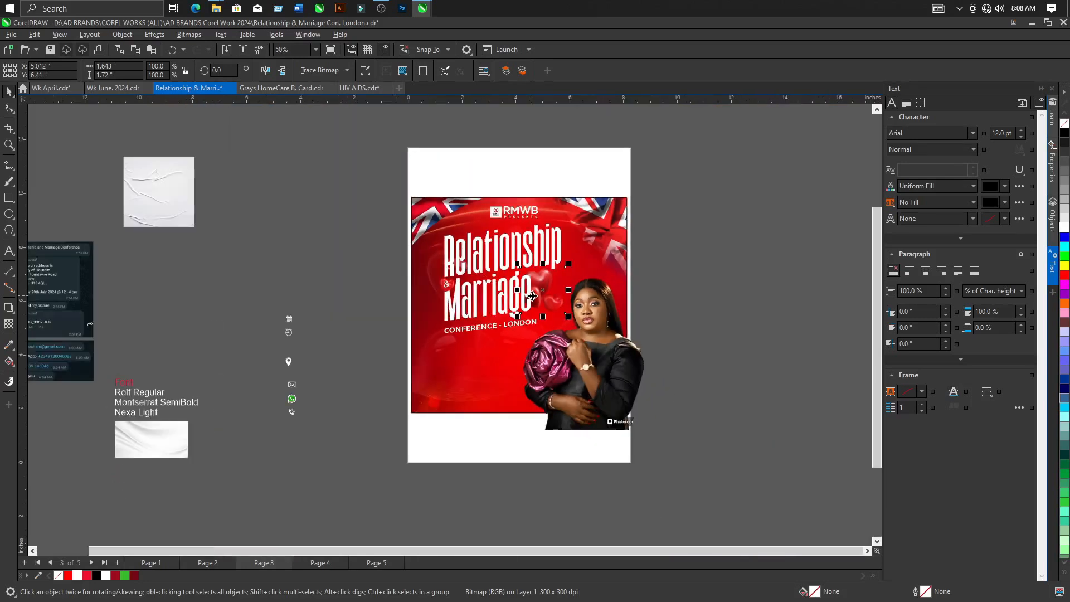
scroll(543, 290, "up", 1)
Shift the heart cluster slightly up toward "Relationship" and enlarge it proportionally to about 104.8%.
left_click(544, 290)
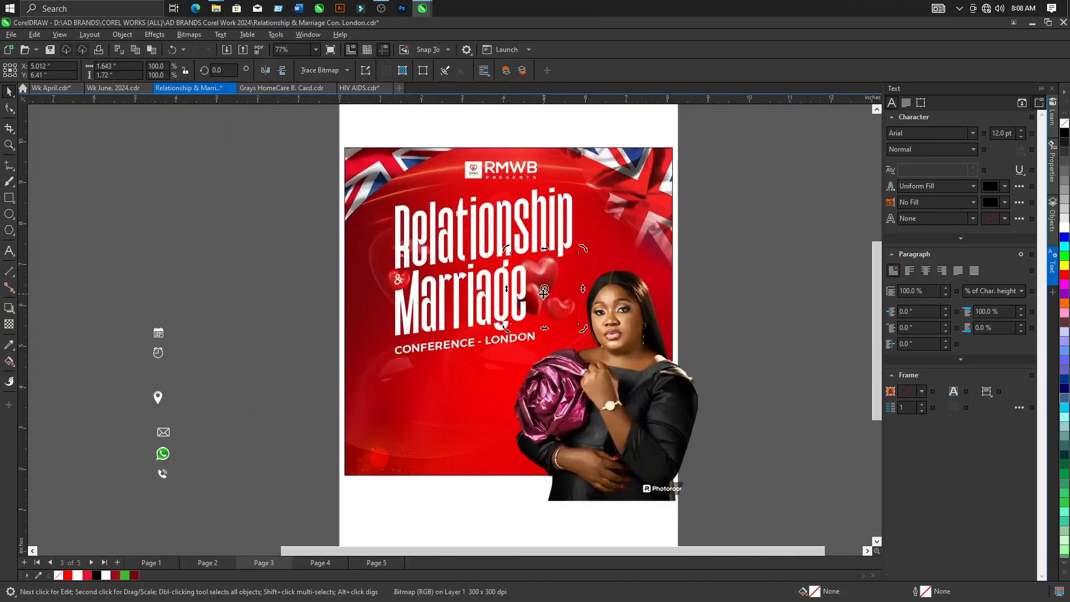
left_click(545, 290)
scroll(544, 289, "up", 1)
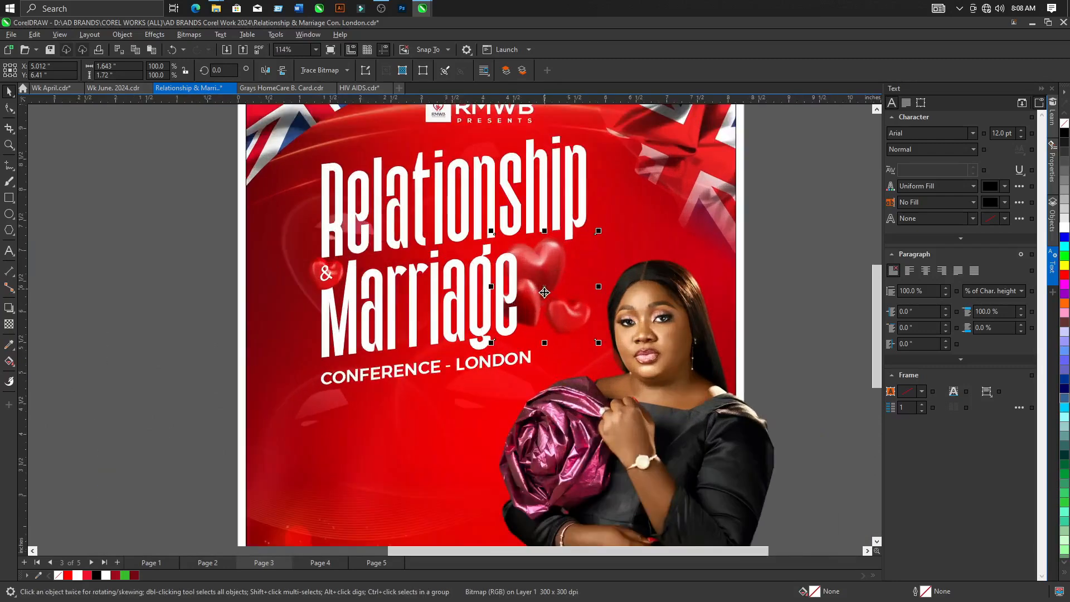
left_click_drag(540, 276, 537, 269)
left_click_drag(590, 323, 595, 329)
scroll(556, 228, "up", 3)
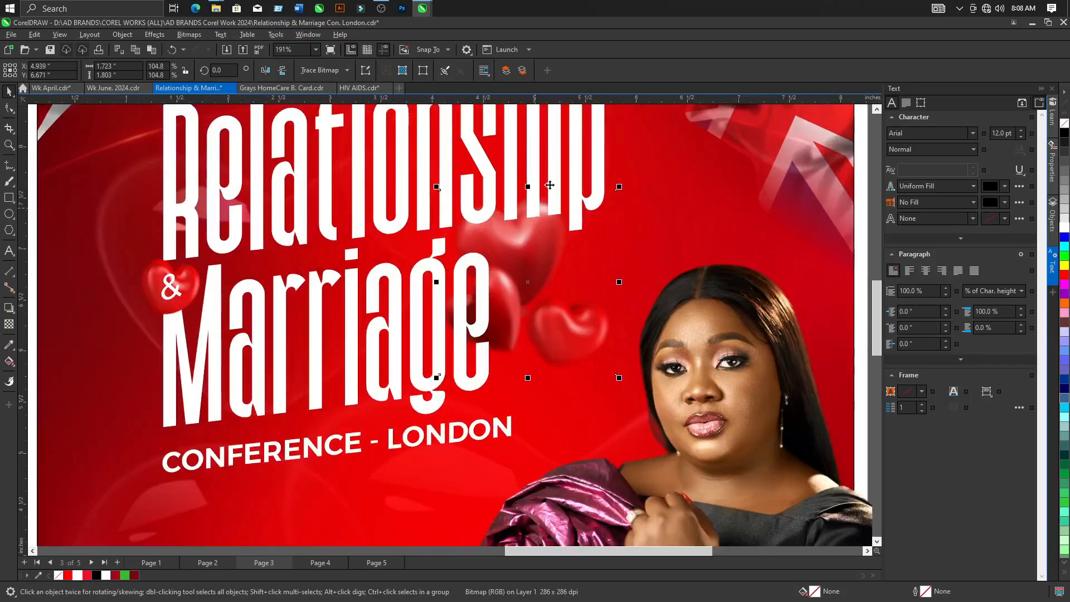
Break the two-line title apart into separate "Relationship" and "Marriage" text objects, and select the heart cluster.
scroll(428, 367, "down", 3)
scroll(457, 305, "up", 3)
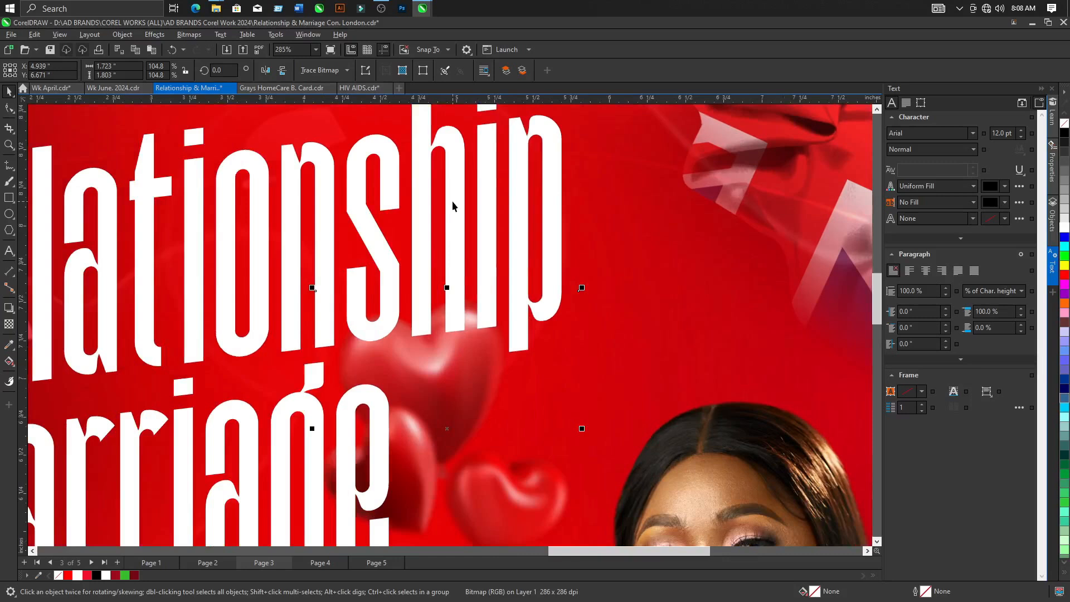
scroll(452, 201, "down", 1)
scroll(458, 389, "down", 2)
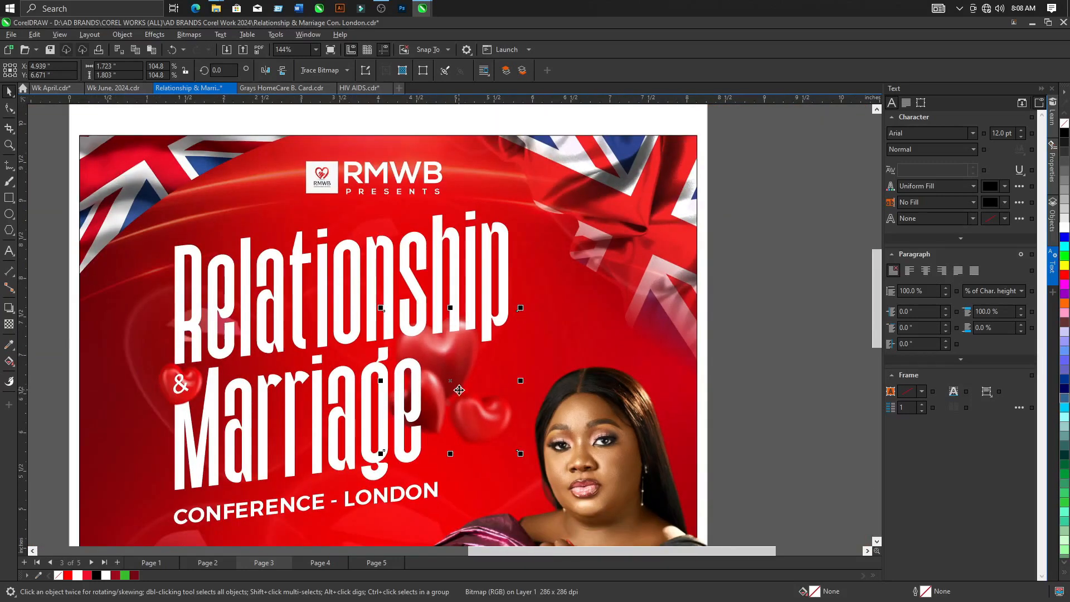
left_click(300, 258)
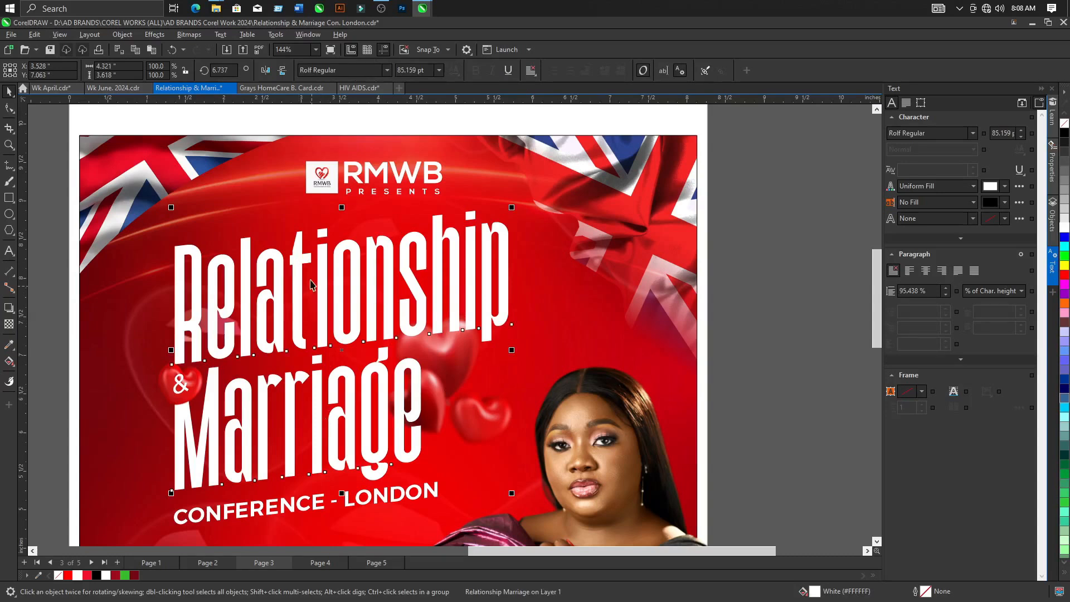
left_click(303, 256)
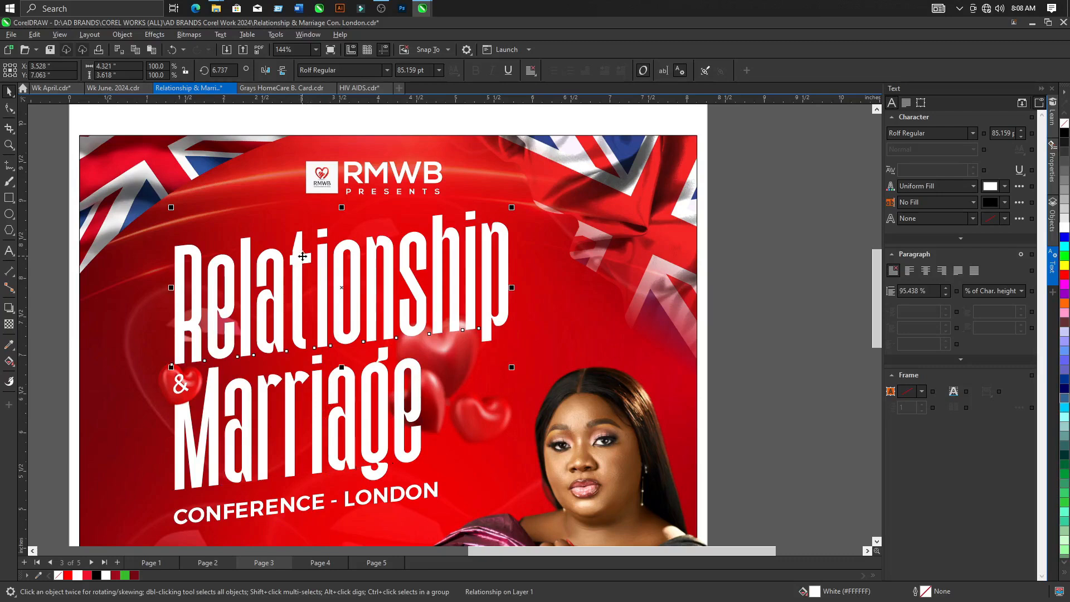
left_click(463, 414)
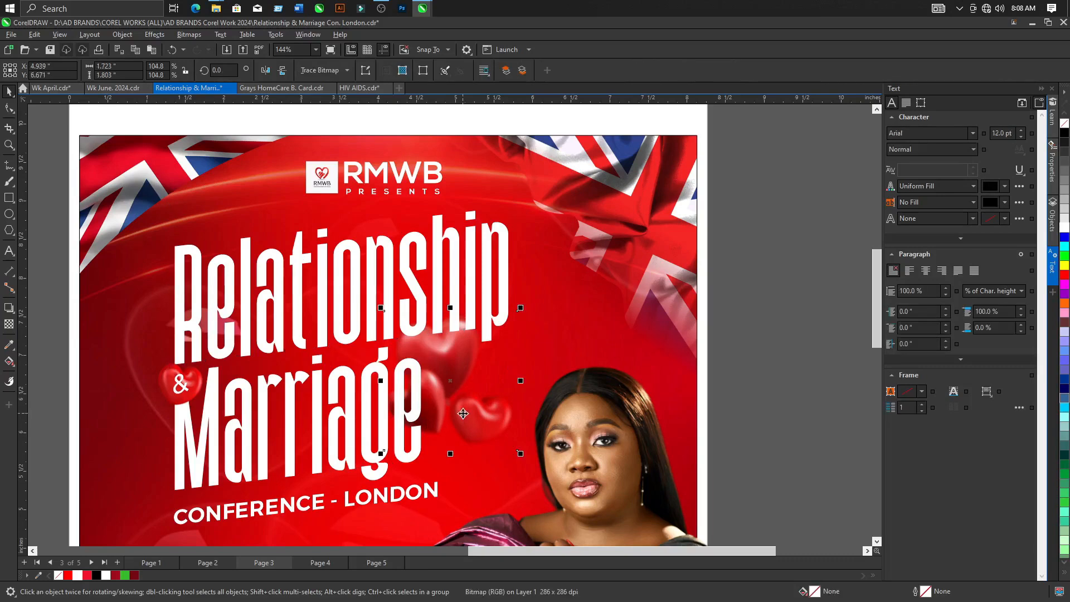
Arrange the heart cluster in front of "Relationship" but behind "Marriage", with the small heart and its "&" in front of "Marriage".
key("shift+Page_Up")
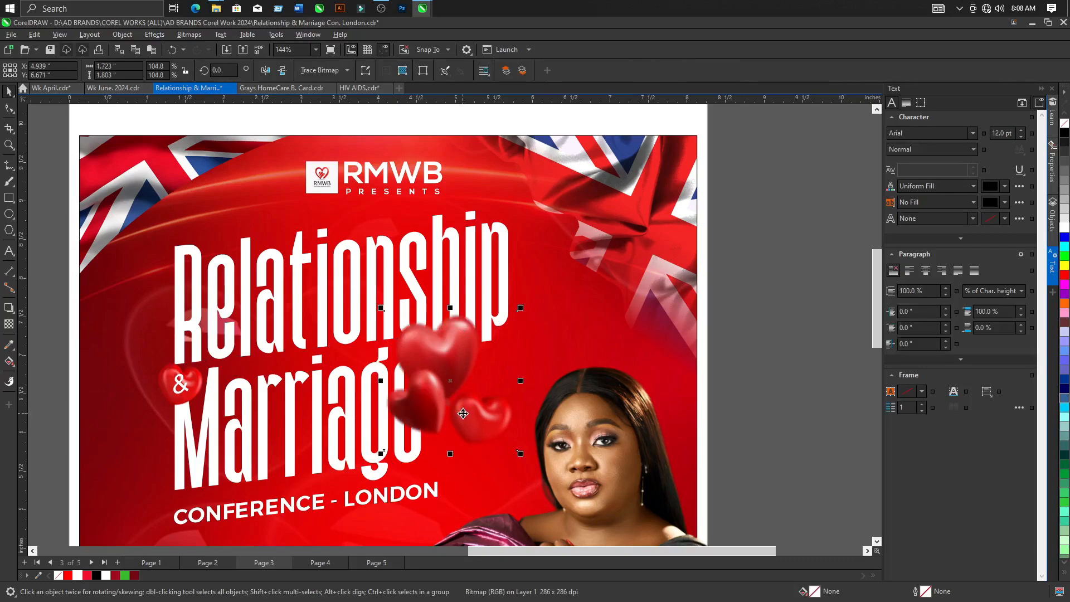
left_click(243, 441)
key("shift+Page_Up")
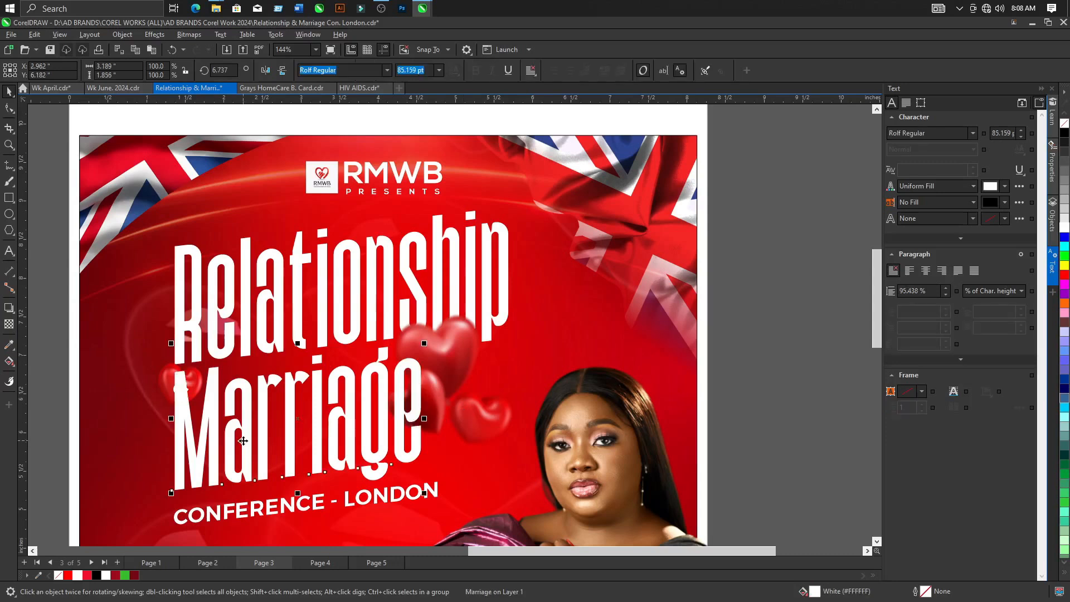
left_click_drag(52, 317, 237, 440)
key("shift+Page_Up")
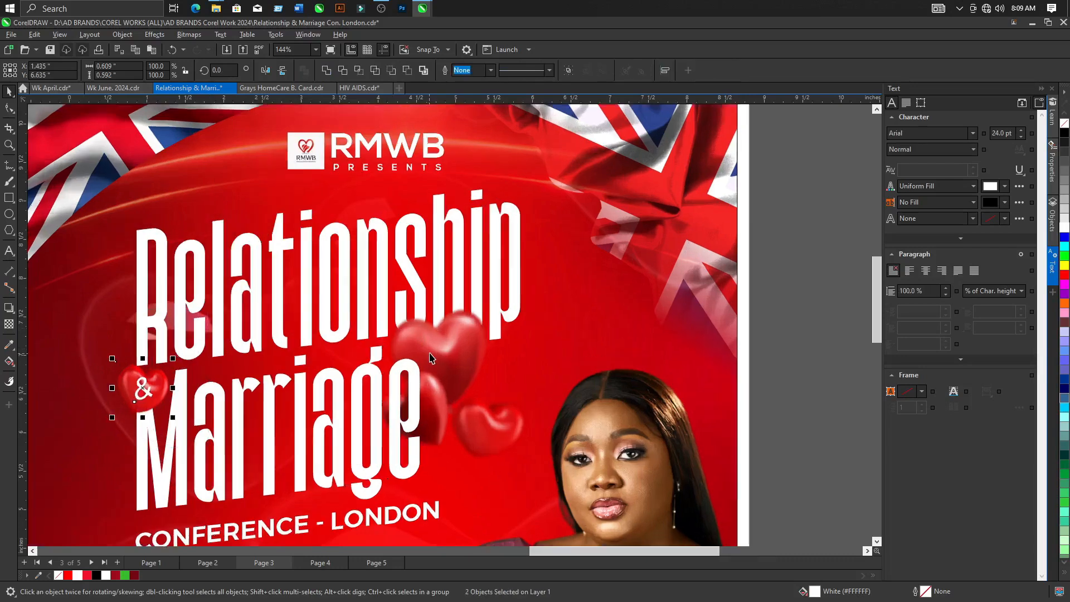
Add a drop shadow to the three-heart cluster, cast straight down from its upper edge to just below its lower edge.
scroll(431, 357, "up", 2)
scroll(458, 263, "up", 2)
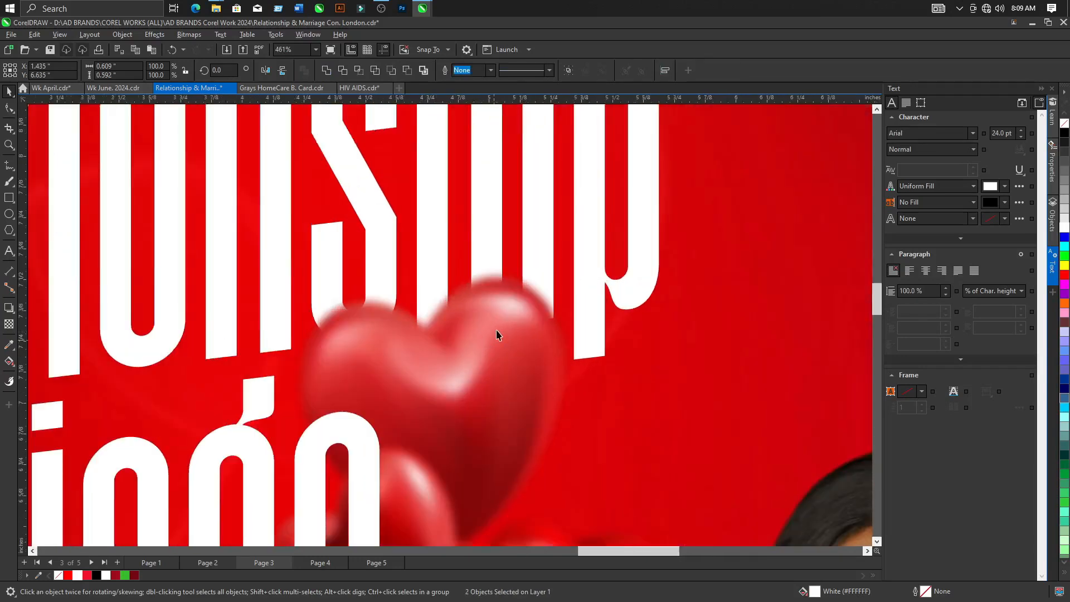
left_click(496, 328)
scroll(459, 289, "down", 4)
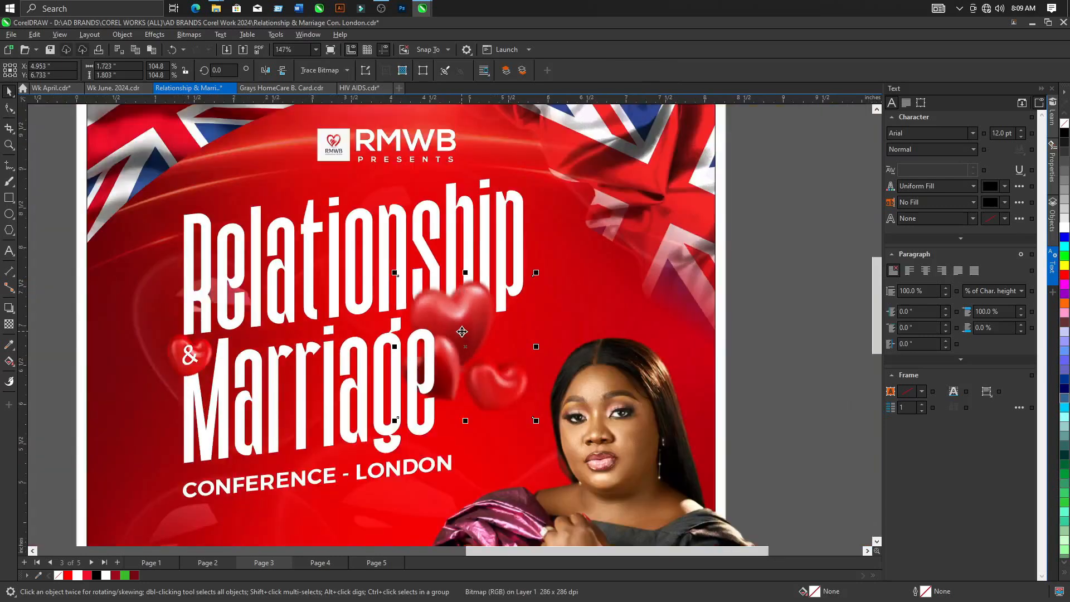
scroll(462, 332, "up", 1)
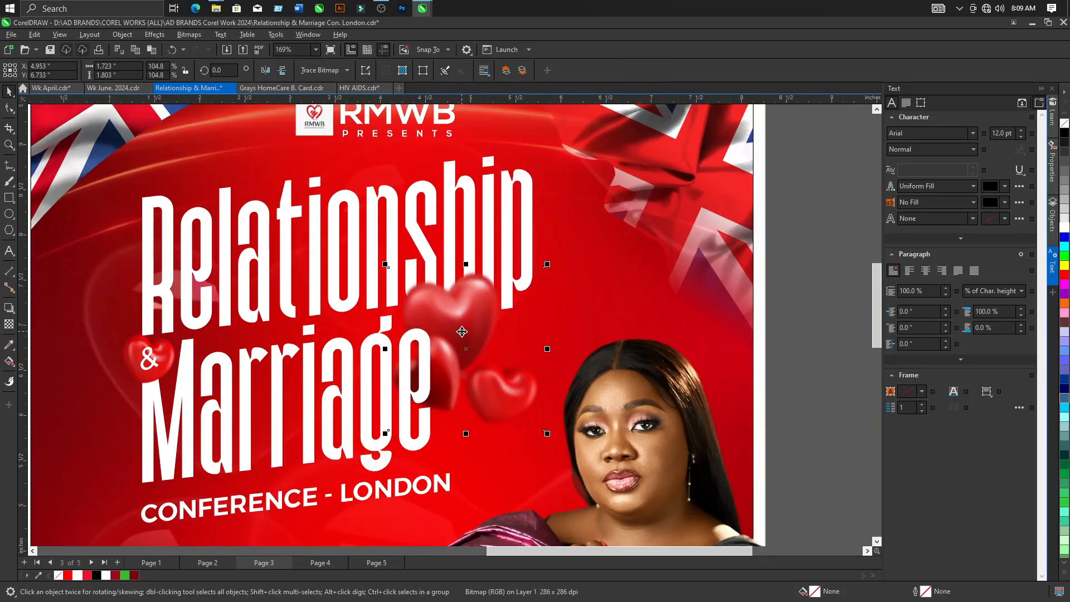
left_click(15, 315)
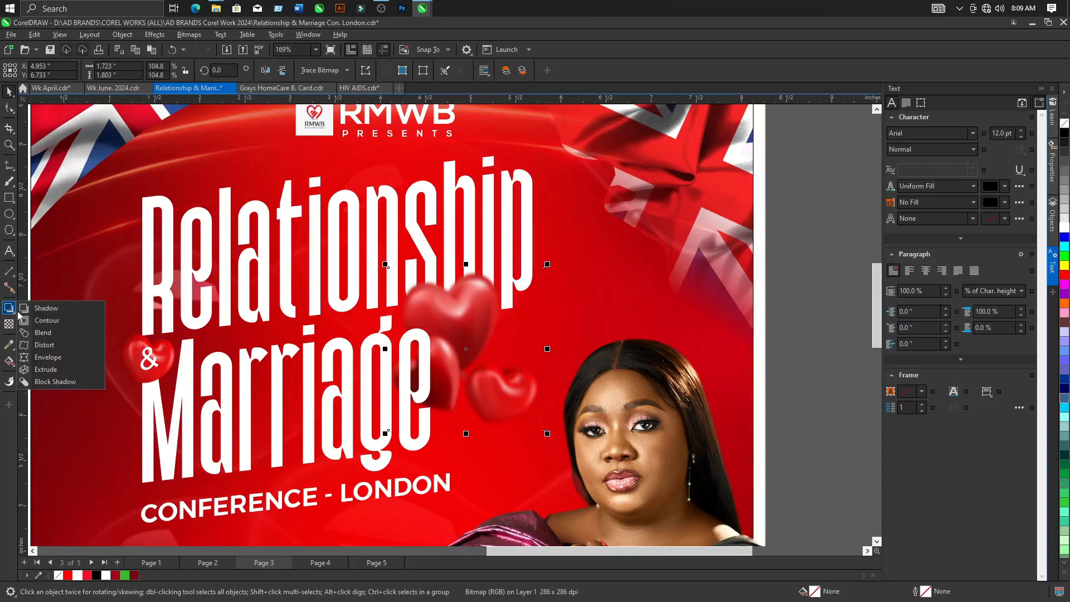
left_click(42, 308)
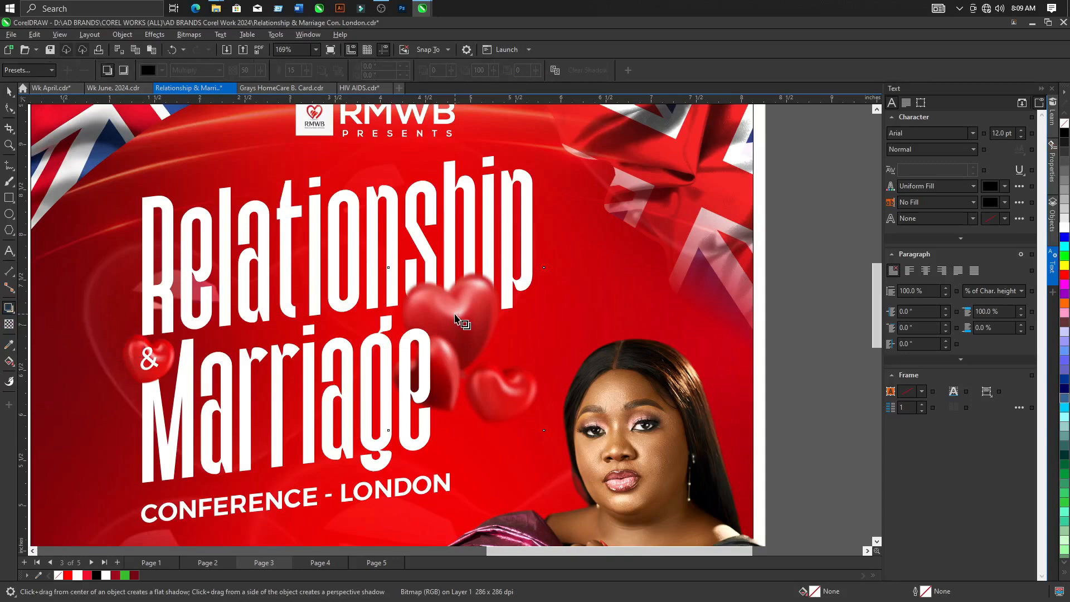
left_click_drag(466, 267, 467, 440)
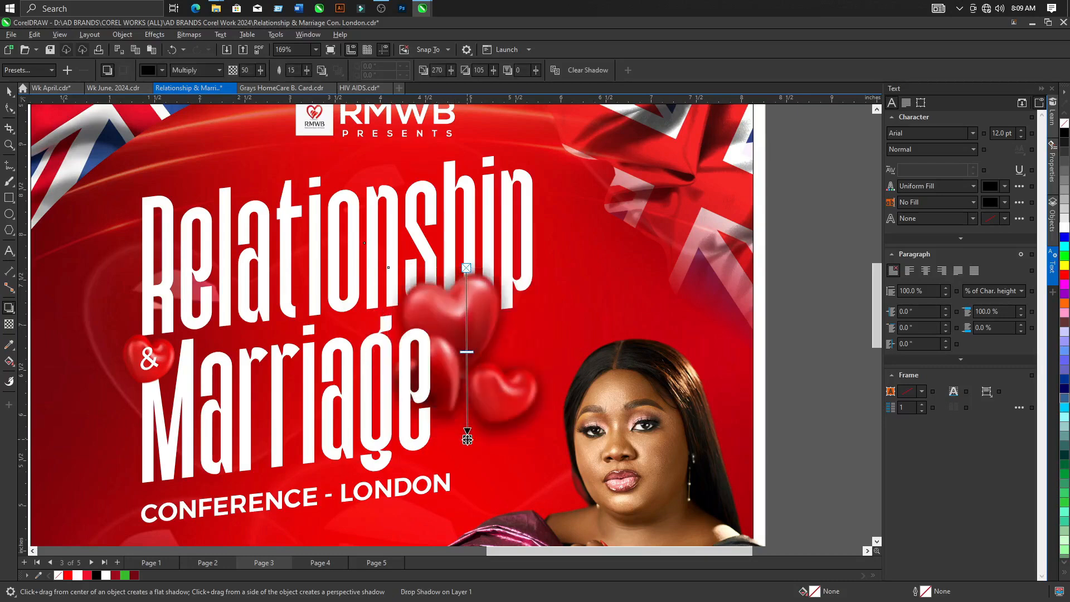
Set the heart cluster's shadow feathering to 8 and its opacity to 30.
scroll(492, 383, "up", 3)
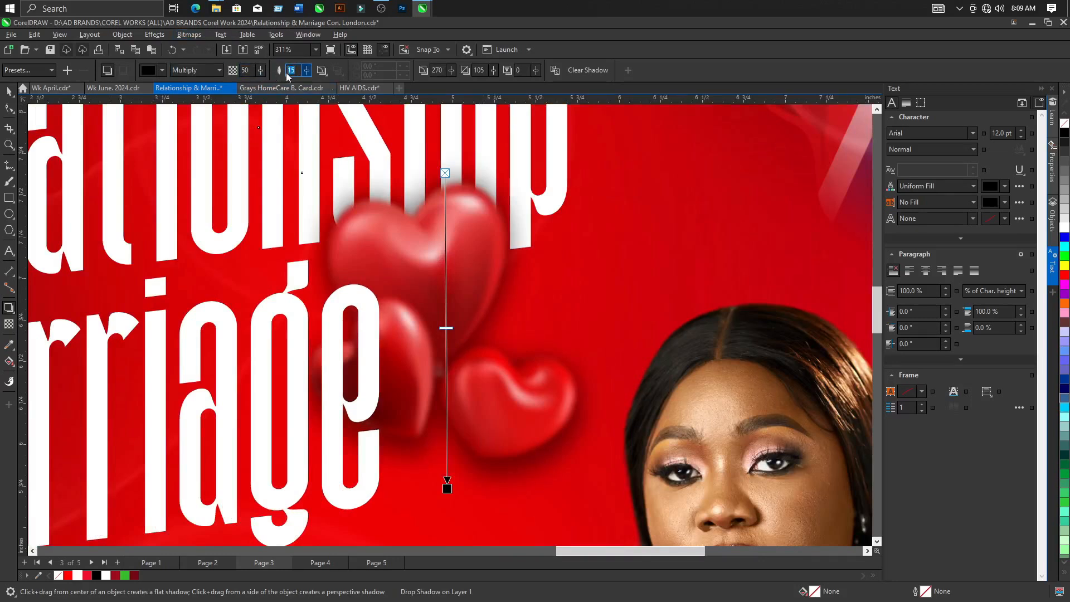
key("Return")
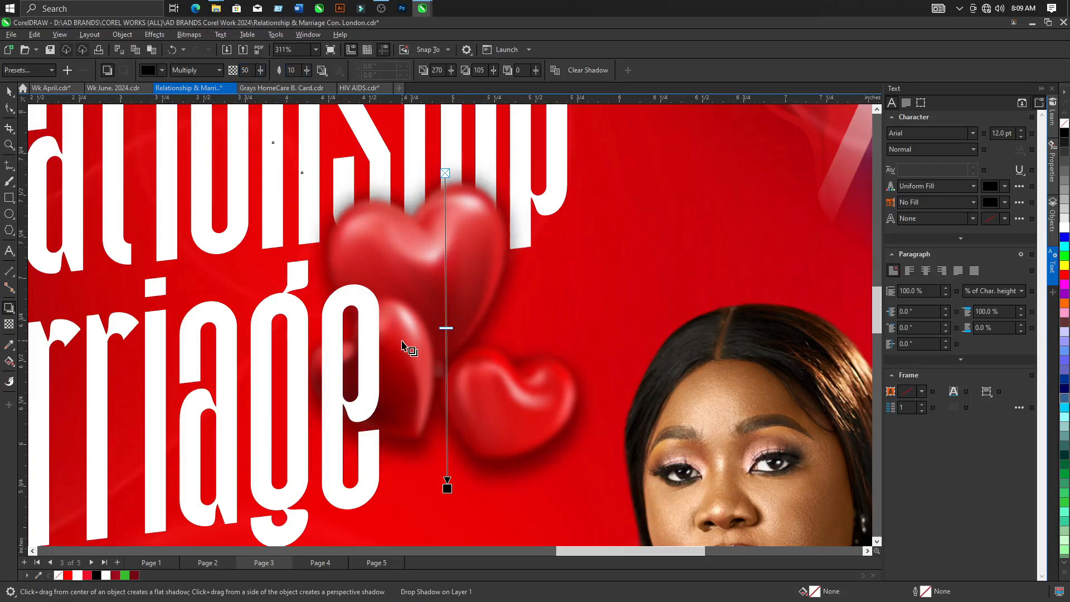
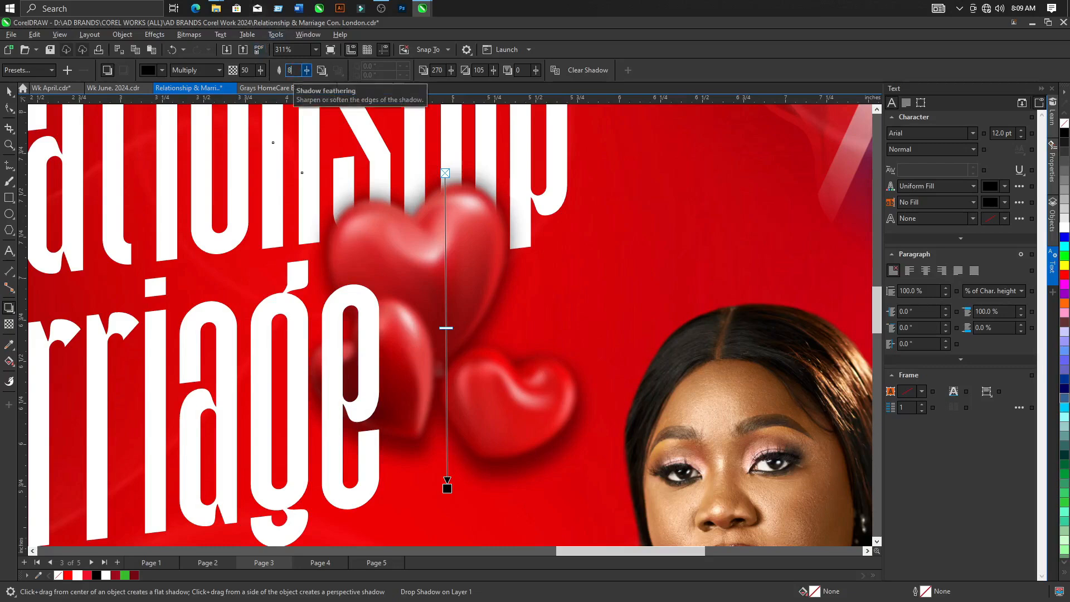
key("Return")
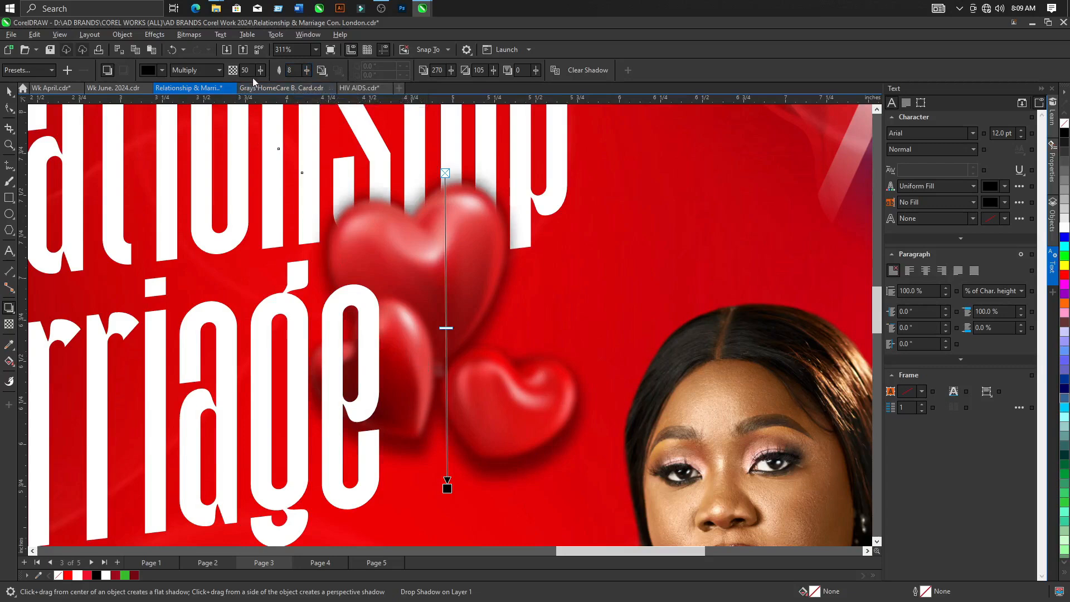
type("30")
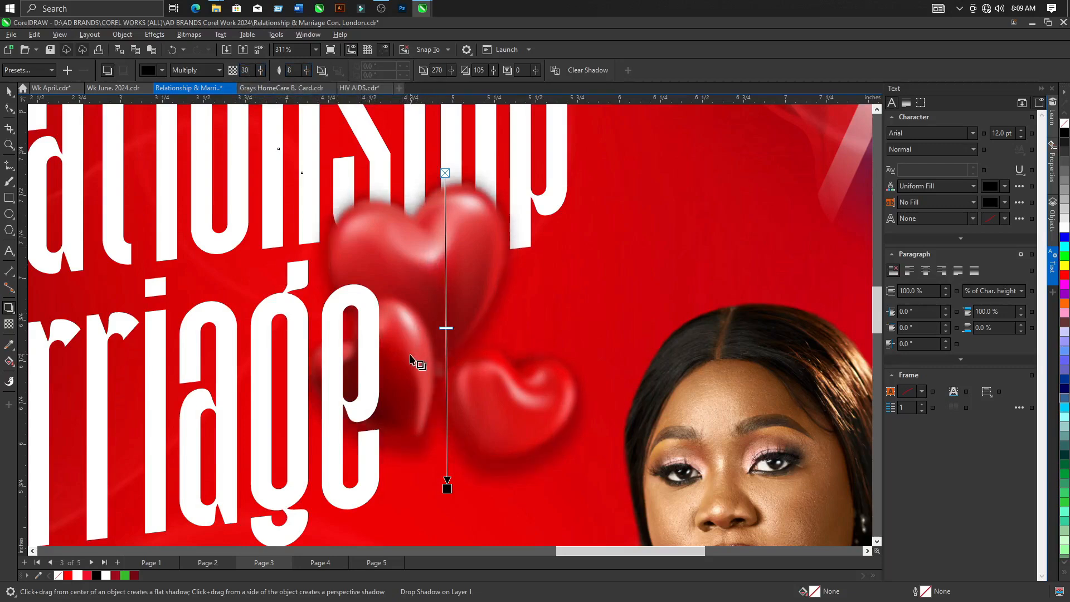
scroll(411, 359, "down", 2)
left_click(9, 92)
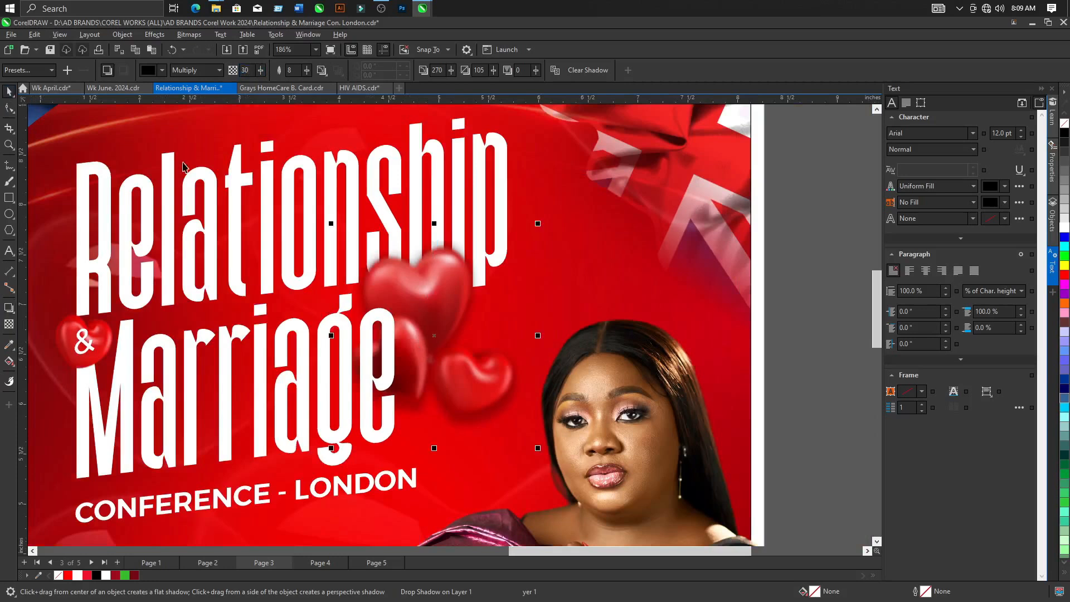
Review the client's message screenshot beside the page for the church address and the event date and time.
scroll(474, 306, "down", 3)
left_click(614, 332)
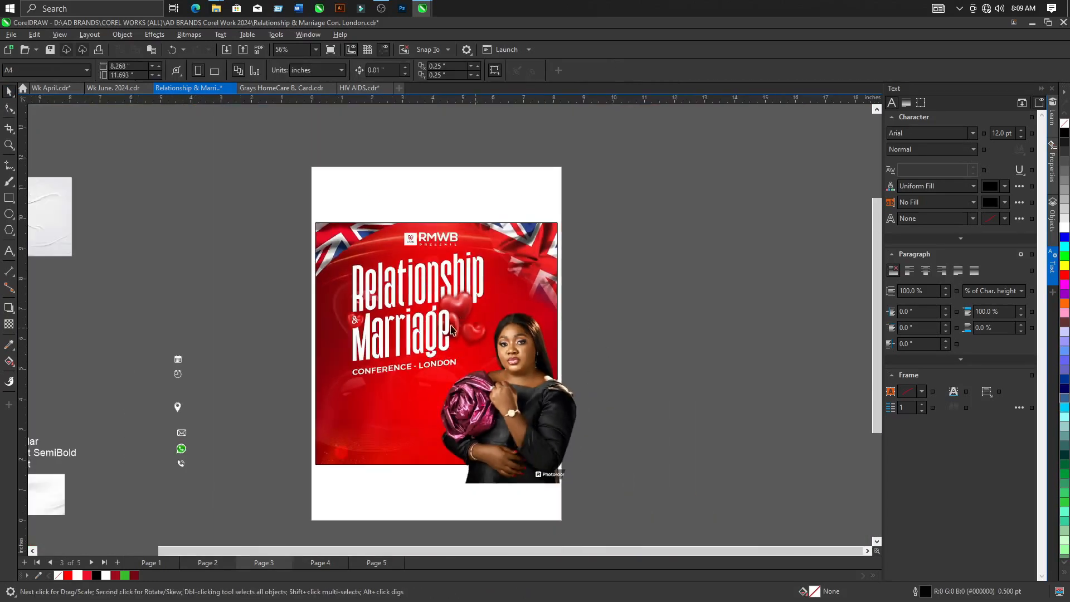
scroll(375, 362, "down", 2)
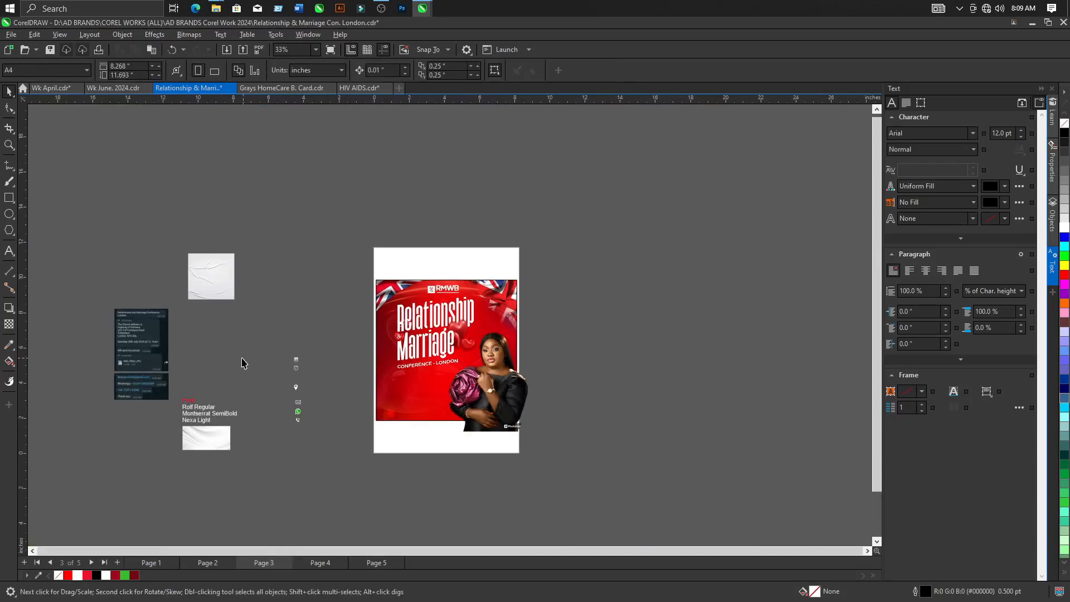
scroll(161, 391, "up", 3)
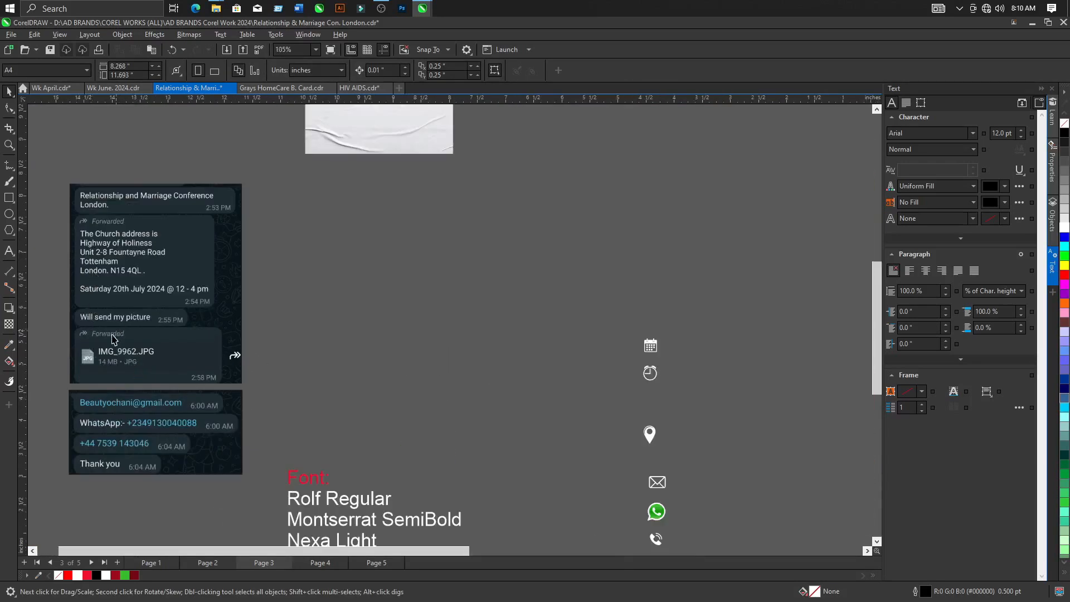
scroll(56, 258, "up", 2)
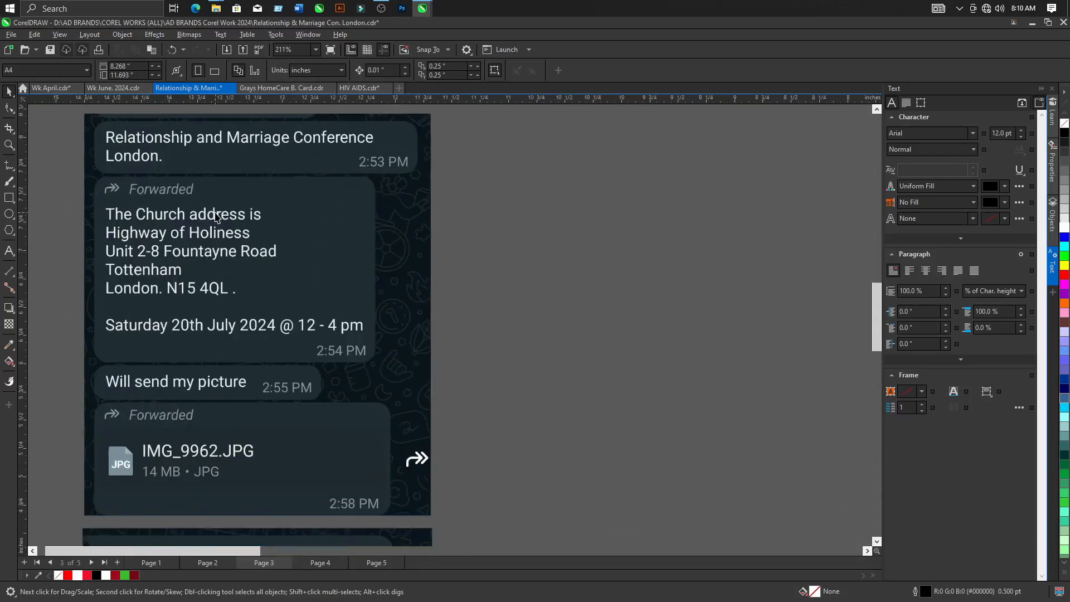
scroll(167, 240, "up", 1)
scroll(202, 248, "up", 1)
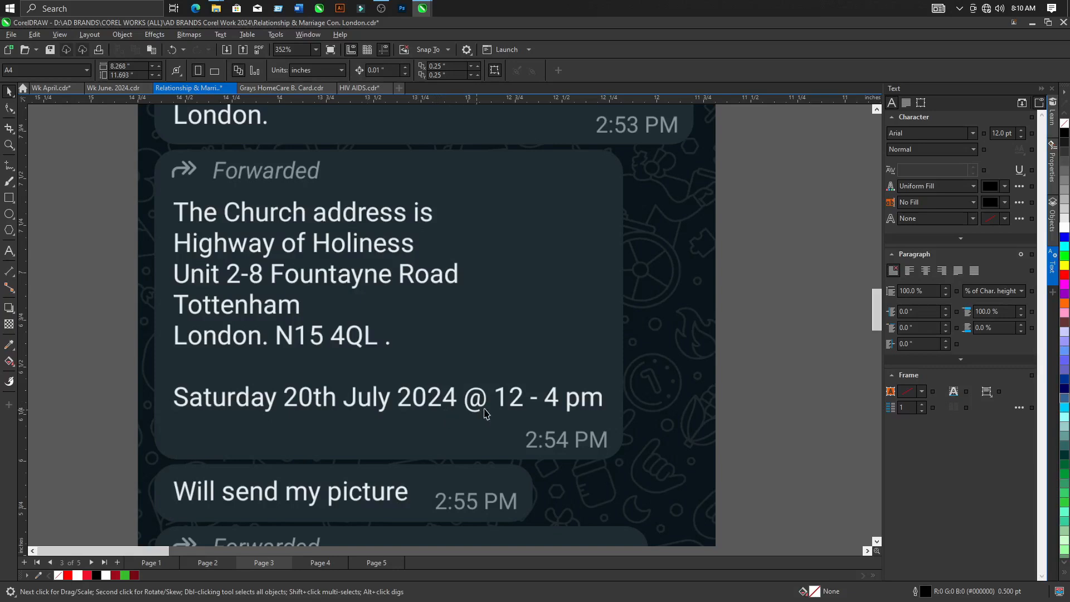
scroll(198, 325, "down", 5)
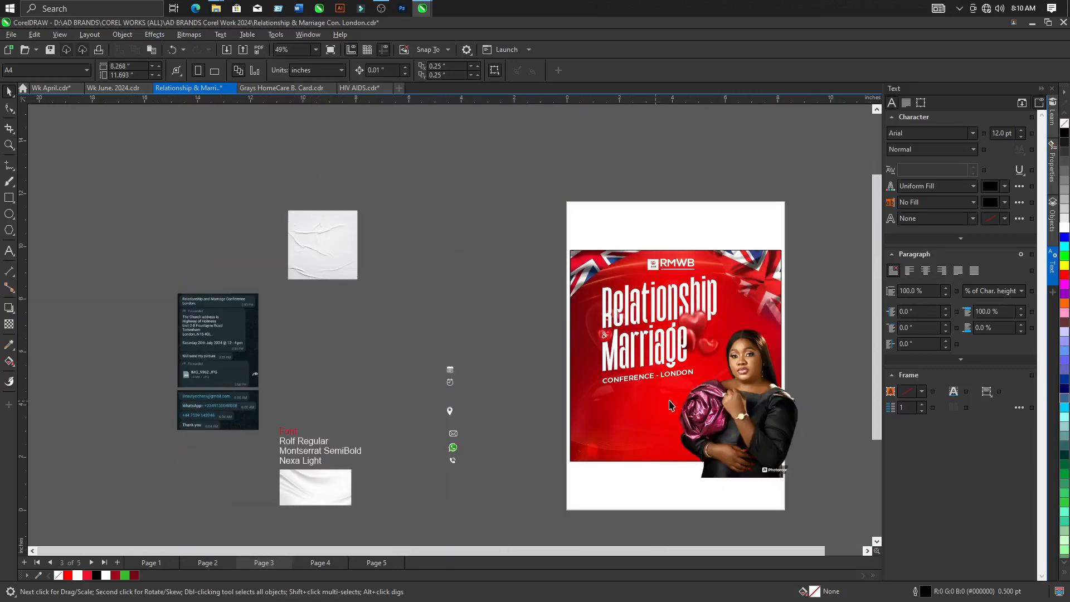
Move the calendar, clock and location icons from beside the page onto the flyer, stacked below the start of "CONFERENCE - LONDON".
scroll(673, 407, "up", 2)
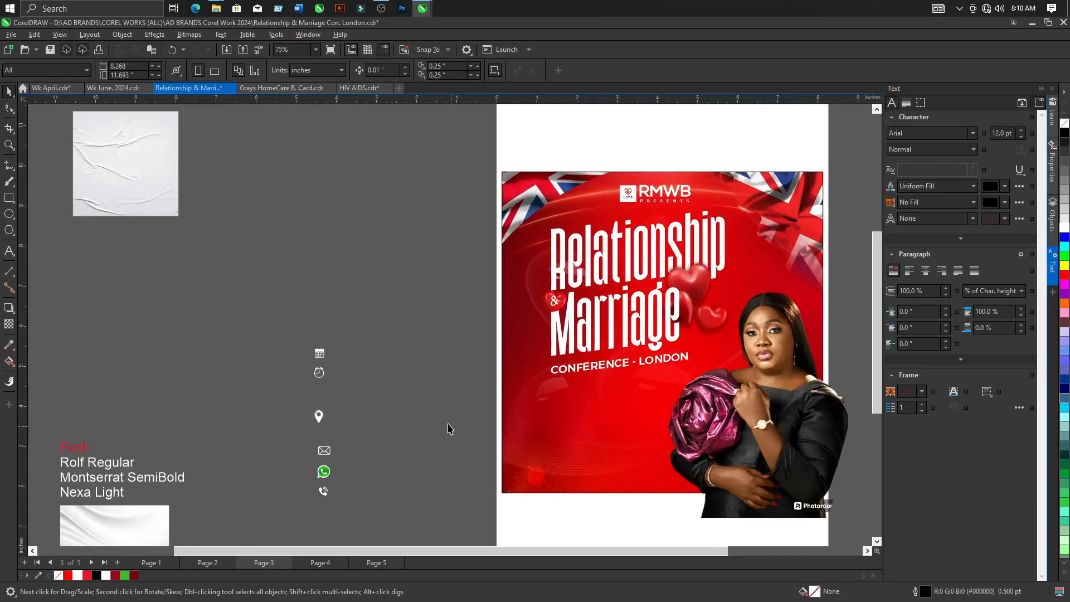
scroll(337, 385, "up", 6)
scroll(304, 294, "down", 4)
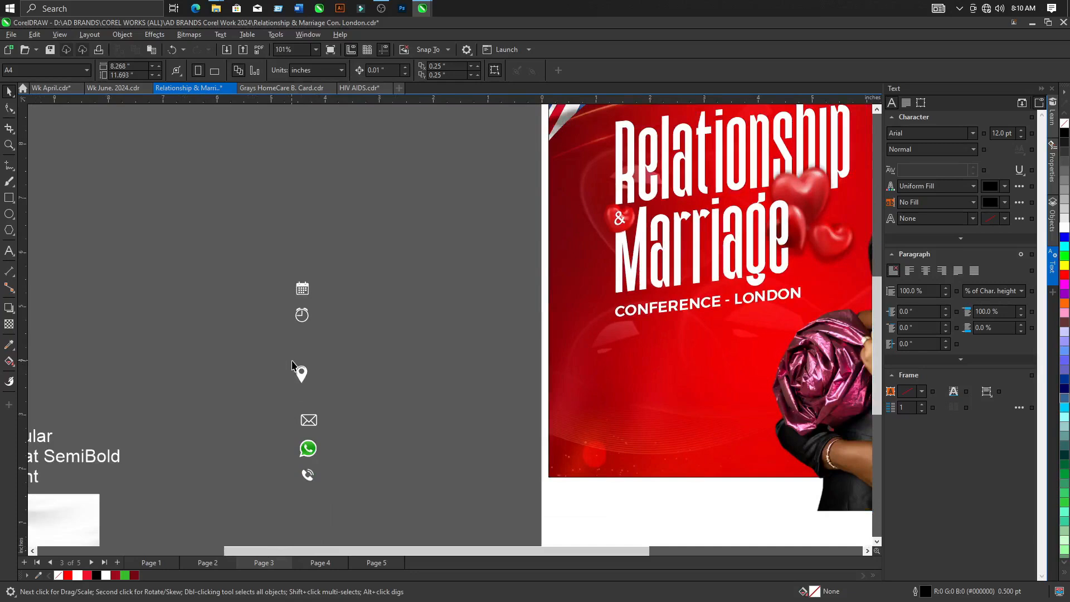
left_click_drag(248, 245, 624, 427)
scroll(380, 337, "up", 3)
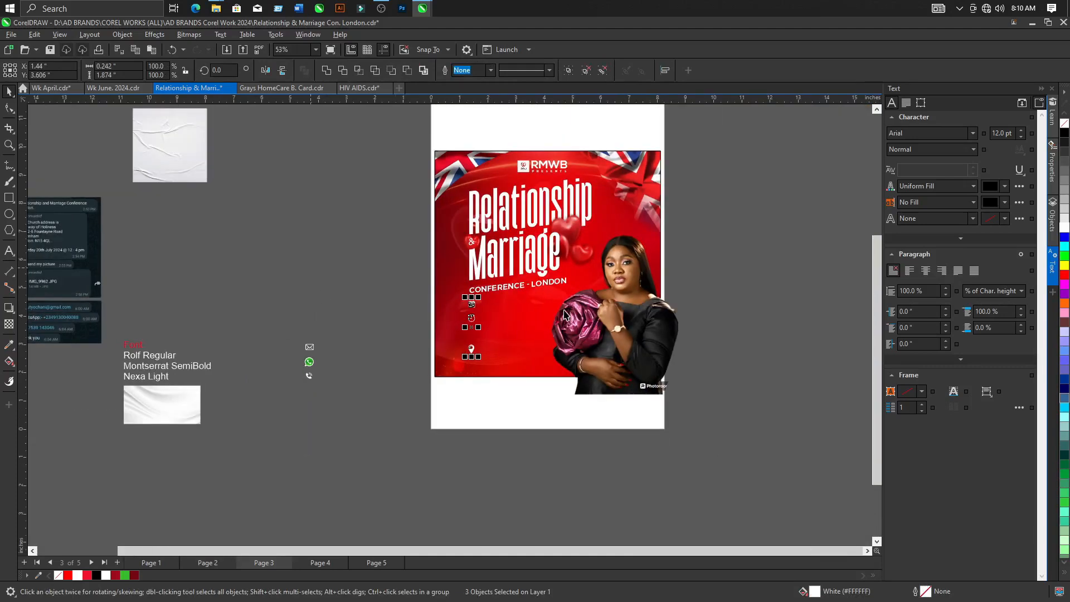
scroll(332, 322, "up", 4)
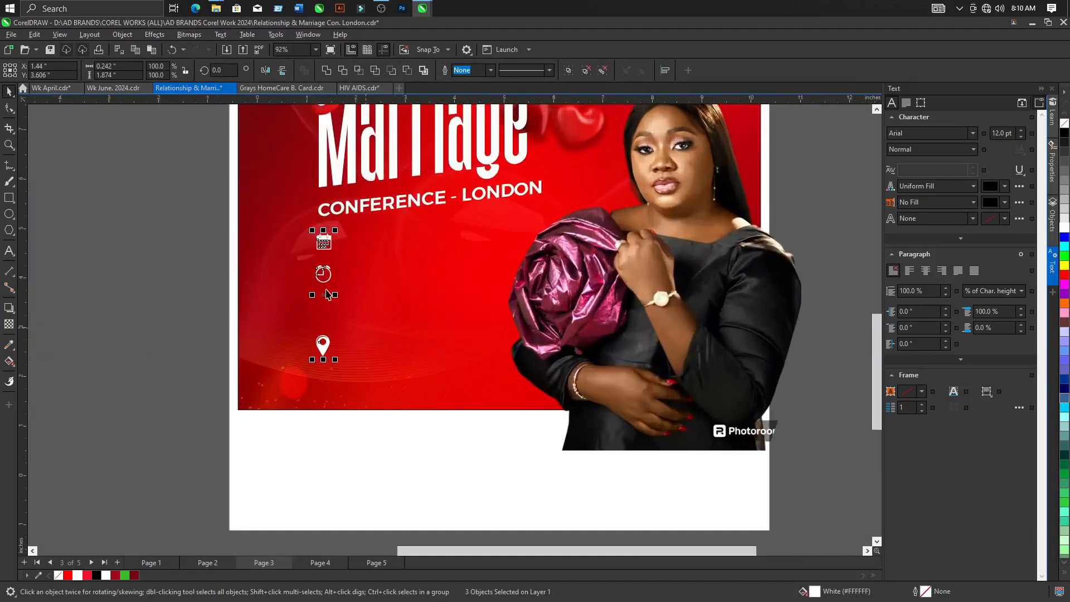
left_click_drag(323, 275, 323, 279)
Try to skew the "CONFERENCE - LONDON" line slightly further upward.
scroll(440, 167, "up", 3)
left_click(422, 211)
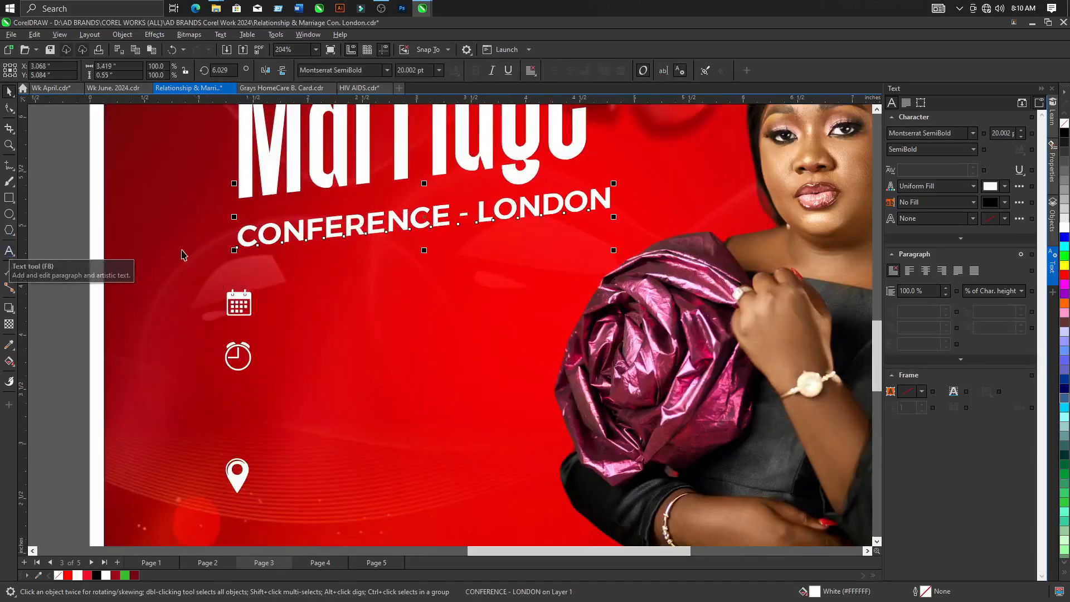
left_click(544, 208)
left_click_drag(614, 216, 614, 205)
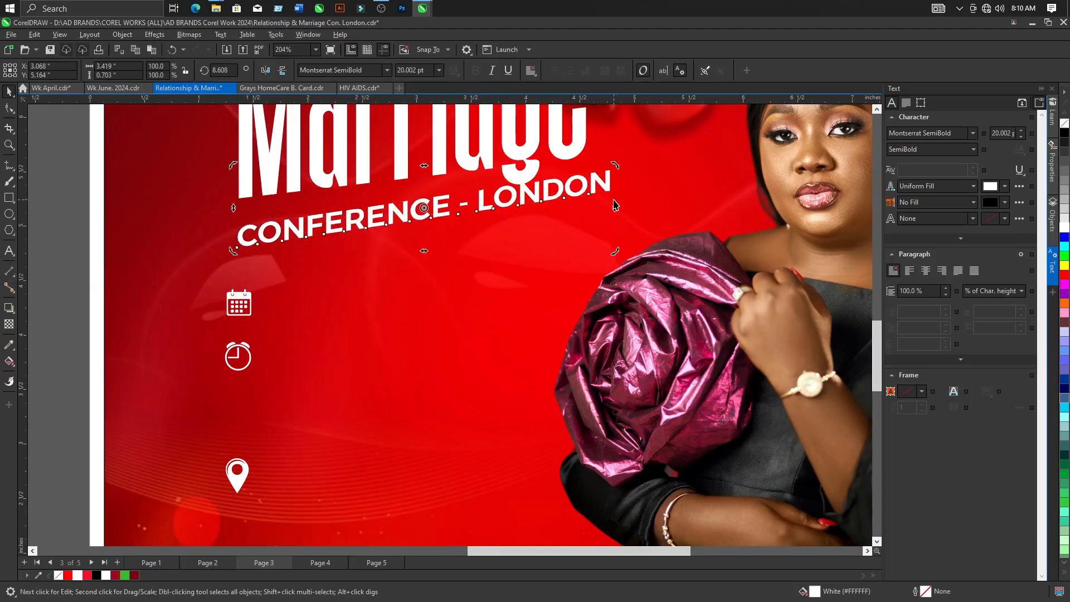
key("ctrl+z")
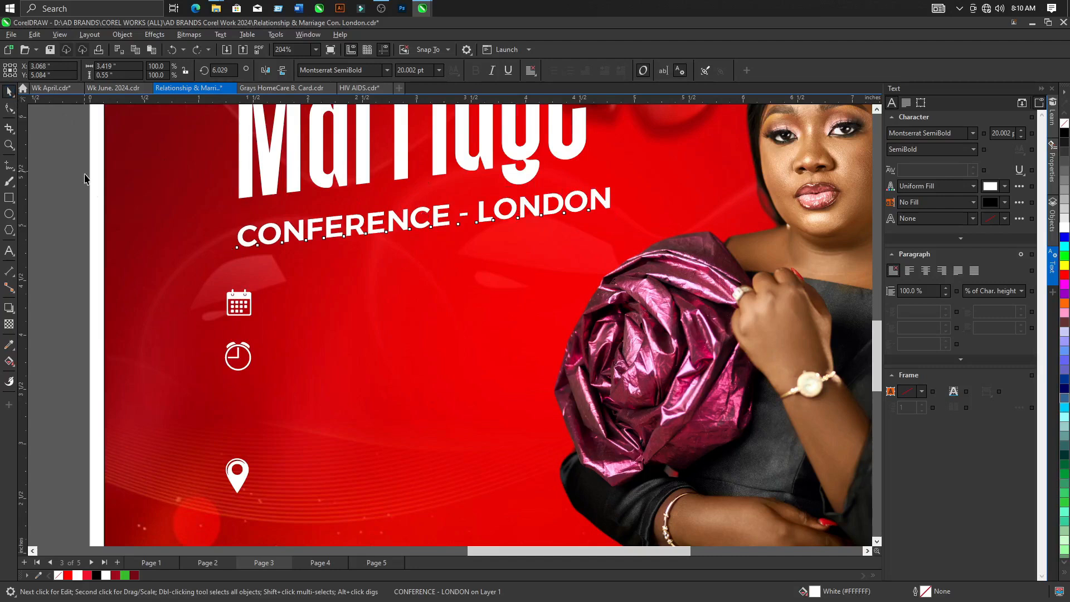
Duplicate the "CONFERENCE - LONDON" line beside the calendar icon and scale the copy down to about 11.2 pt.
left_click(374, 224)
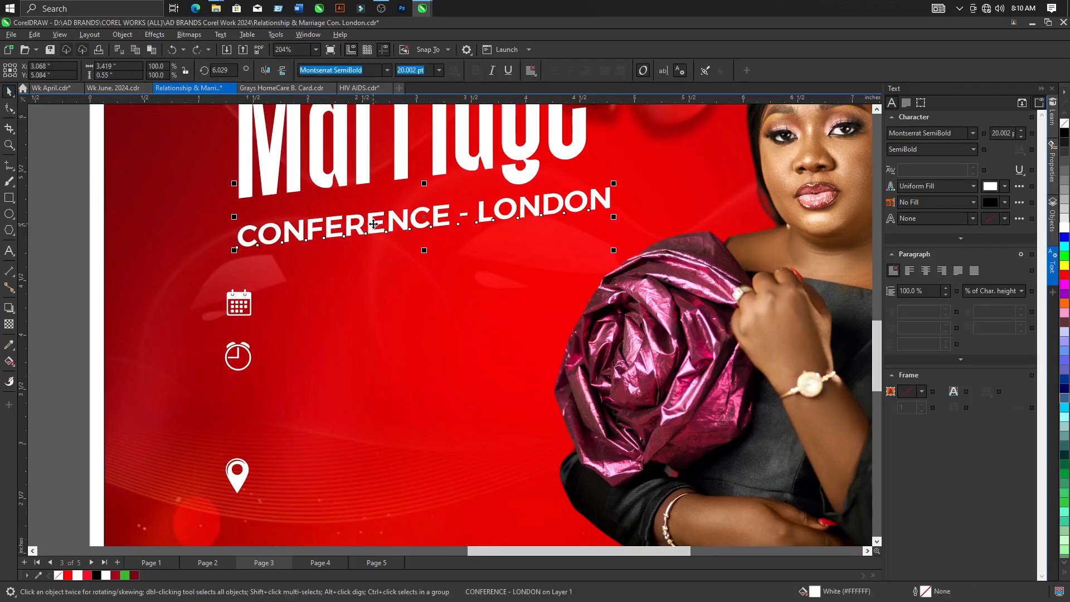
left_click_drag(373, 225, 394, 297)
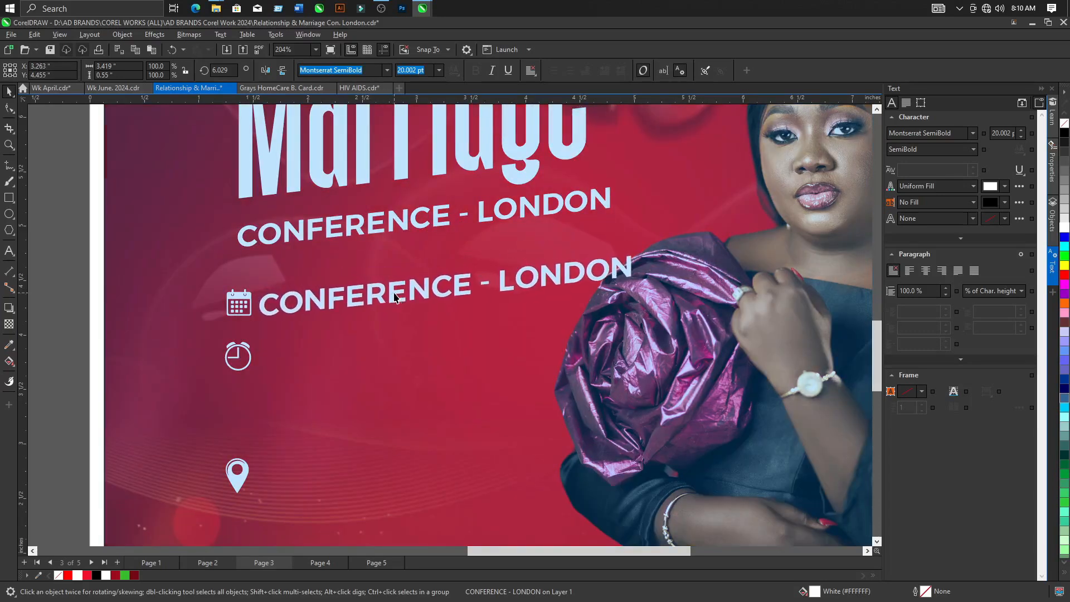
scroll(394, 297, "down", 2)
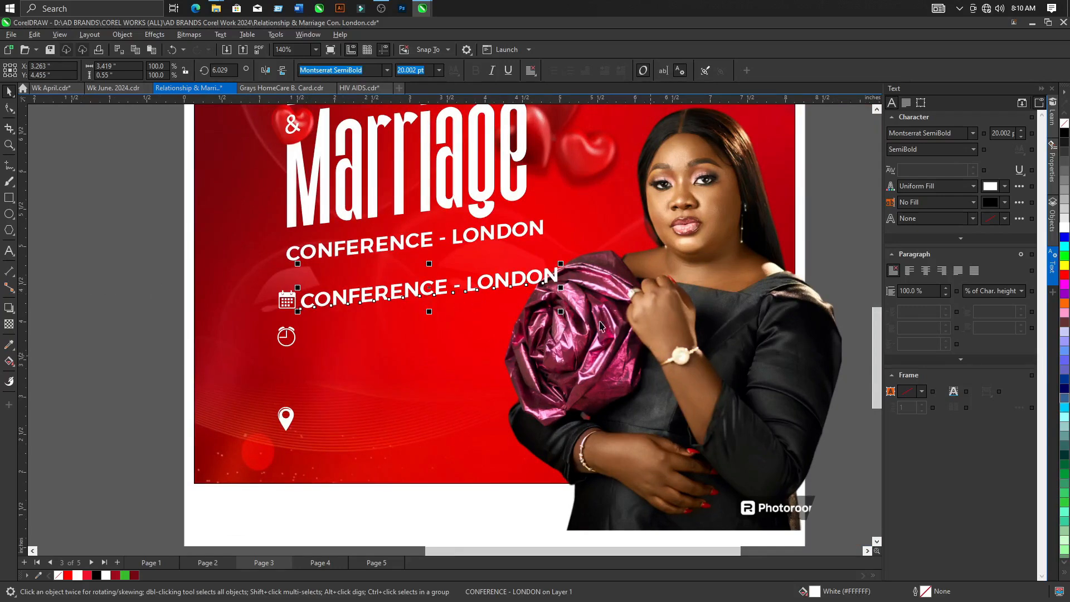
left_click_drag(562, 312, 428, 328)
scroll(381, 288, "up", 2)
left_click_drag(380, 286, 379, 300)
Move the client's message screenshot onto the lower part of the page, just below the location icon.
scroll(379, 300, "down", 4)
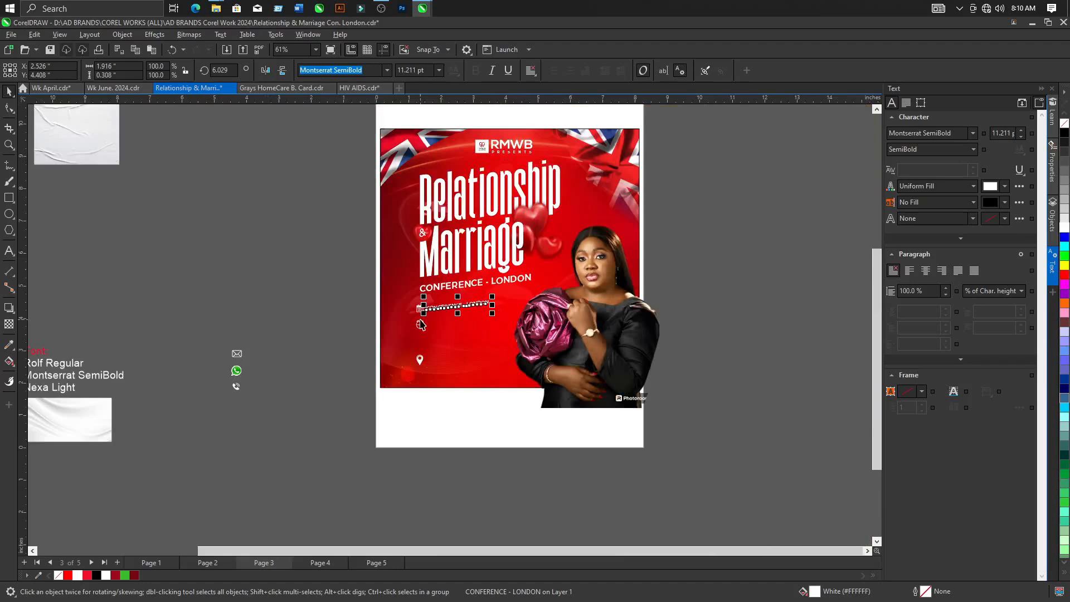
left_click_drag(158, 270, 450, 373)
scroll(459, 369, "up", 3)
scroll(459, 369, "up", 4)
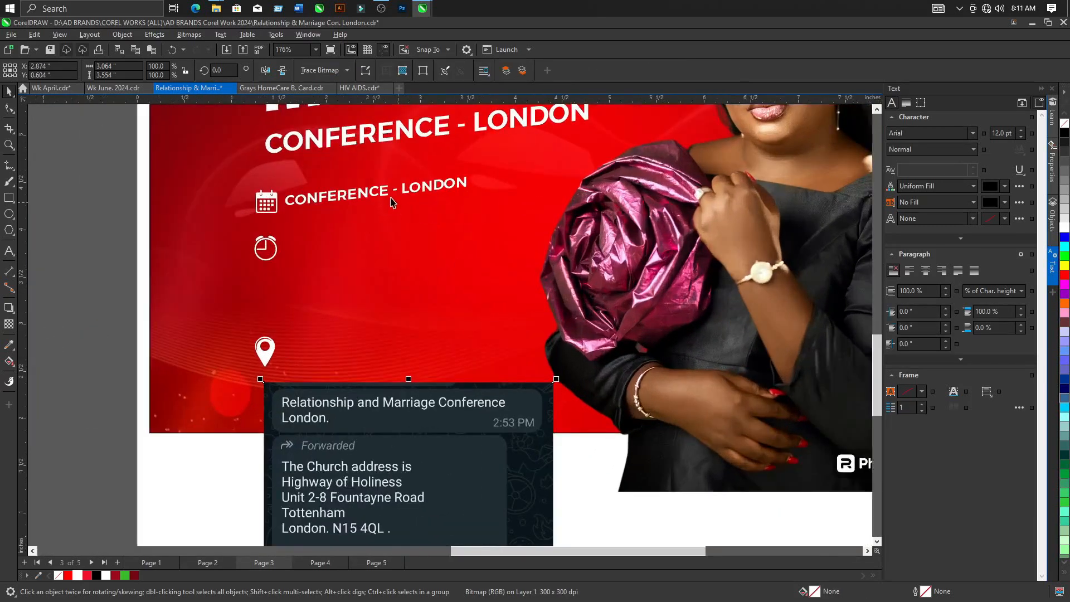
Clear the text of the small "CONFERENCE - LONDON" copy beside the calendar icon, keeping the line open for new text.
left_click(383, 193)
left_click(9, 251)
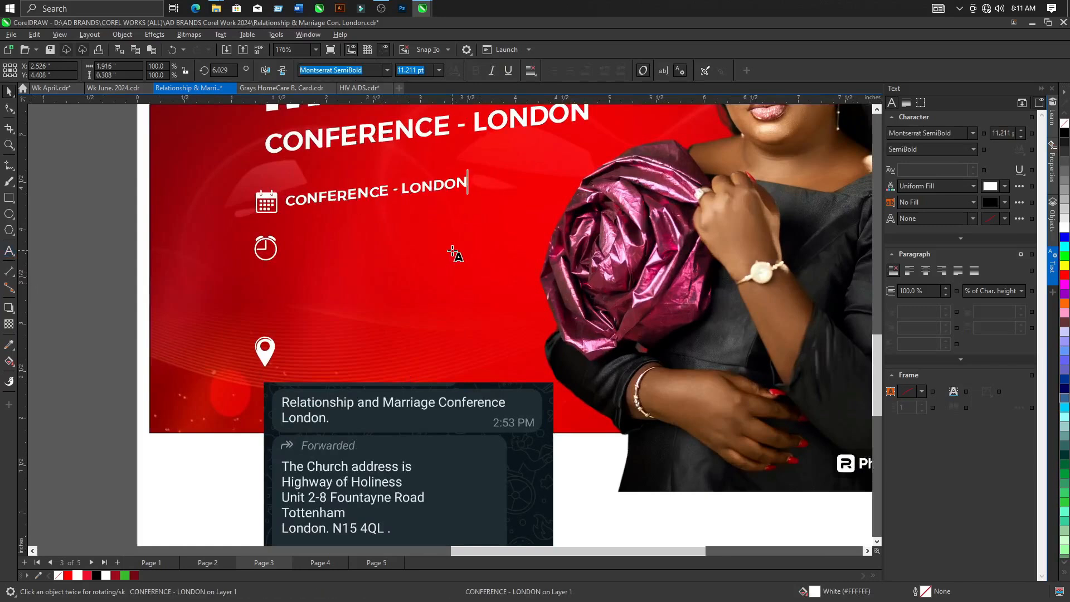
key("BackSpace")
key("BackSpace")
key("BackSpace")
key("BackSpace")
key("BackSpace")
key("BackSpace")
key("BackSpace")
key("BackSpace")
key("BackSpace")
key("BackSpace")
key("BackSpace")
key("BackSpace")
key("BackSpace")
key("BackSpace")
key("BackSpace")
key("BackSpace")
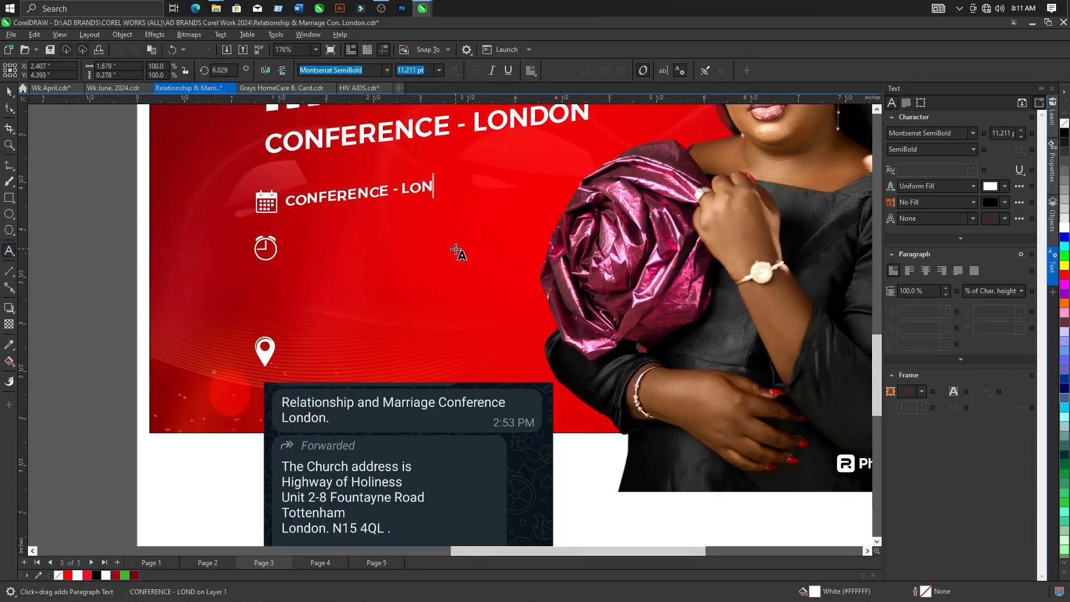
key("BackSpace")
key("BackSpace")
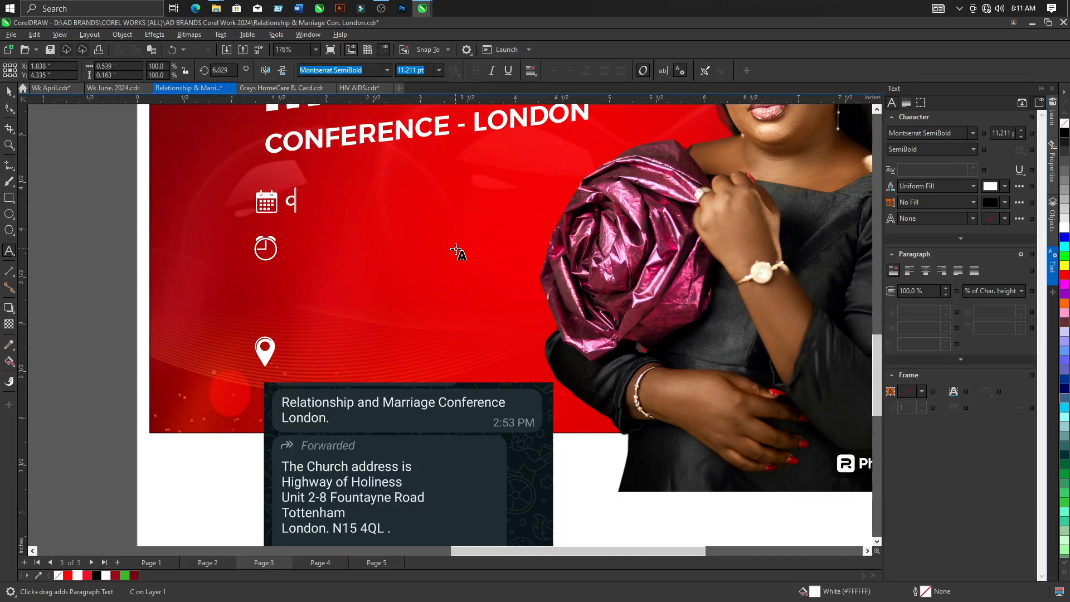
key("BackSpace")
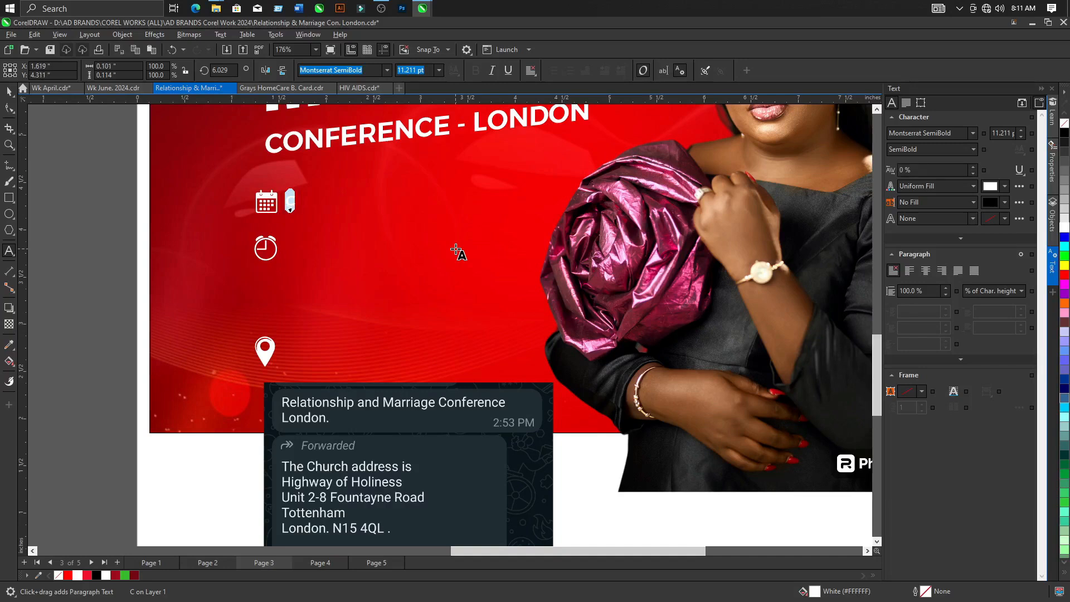
type("Hig")
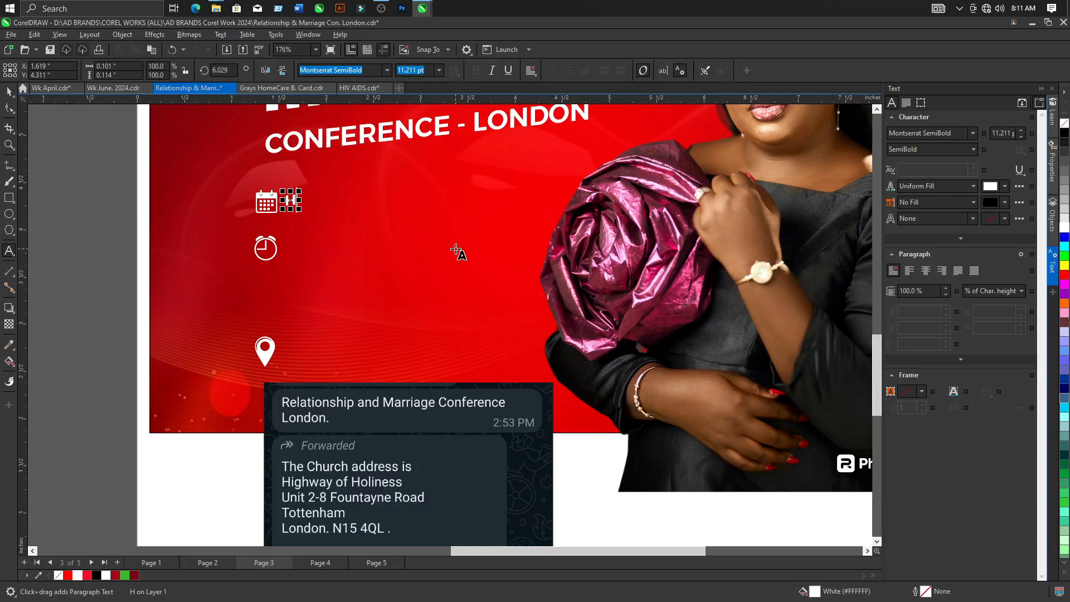
type("hway")
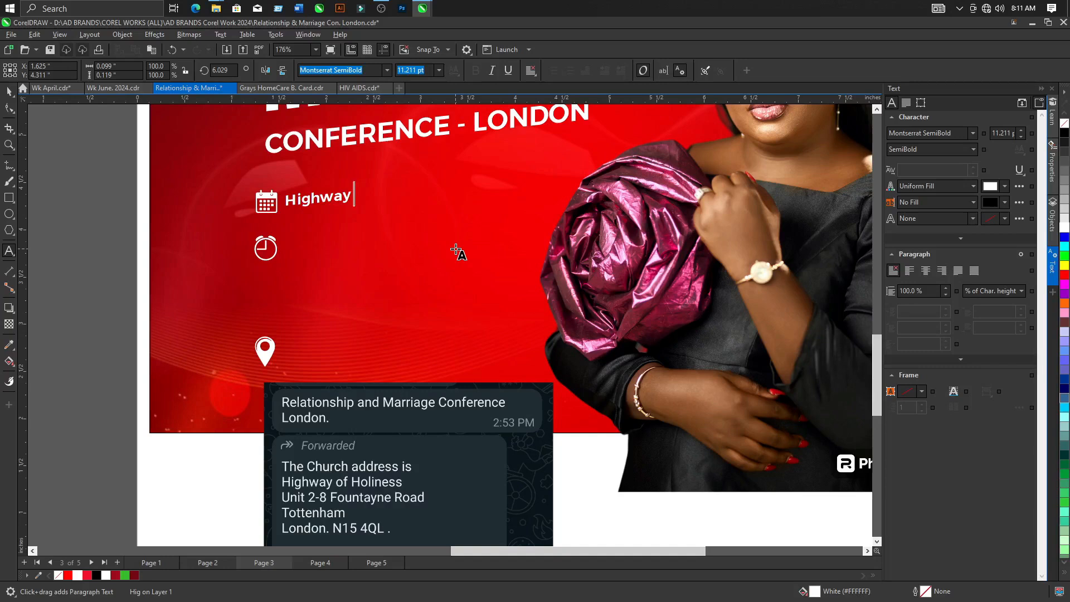
key("BackSpace")
key("BackSpace")
key("BackSpace")
key("BackSpace")
key("BackSpace")
key("BackSpace")
key("BackSpace")
key("BackSpace")
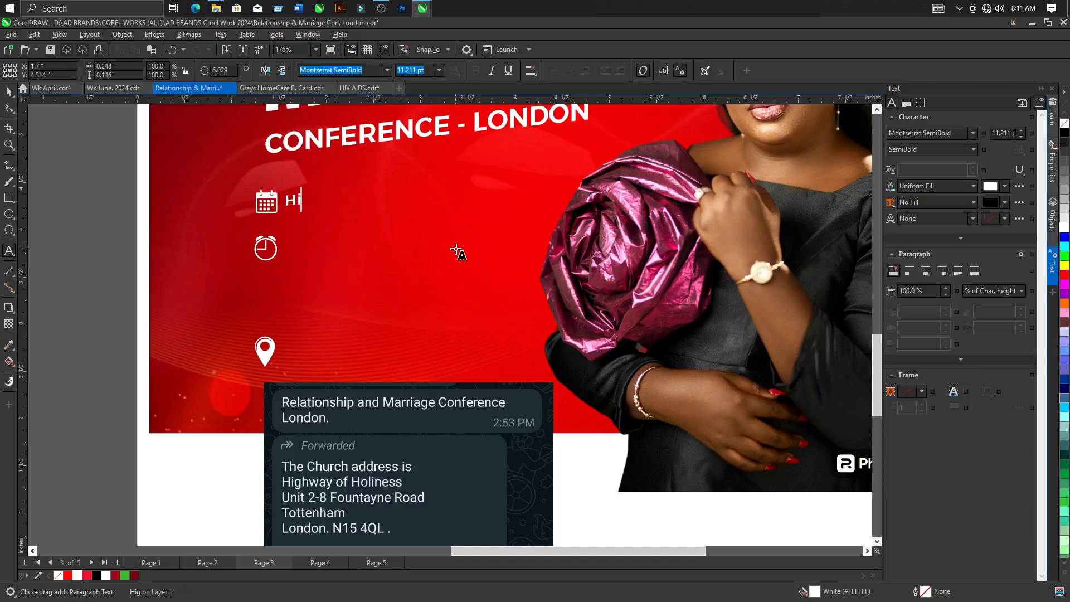
Enter "HIGHWAY OF HOLINESS" in the line beside the calendar icon, with the venue's street address in capitals on a second line.
type("HIGHWAY OF HOLINESS")
key("Escape")
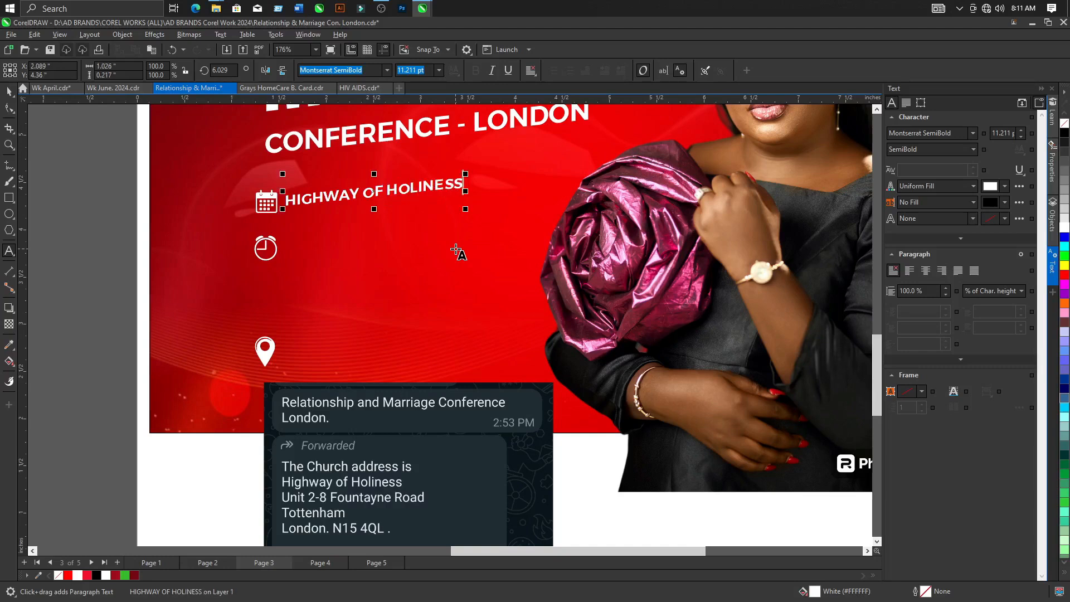
key("Return")
type("UNIT ")
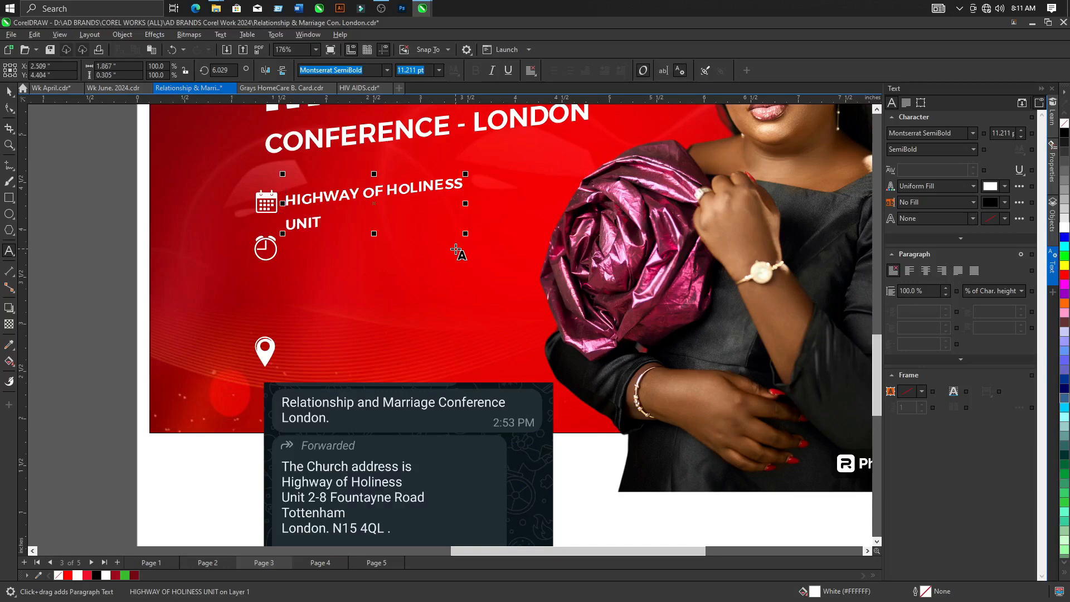
type("2-8 Foun")
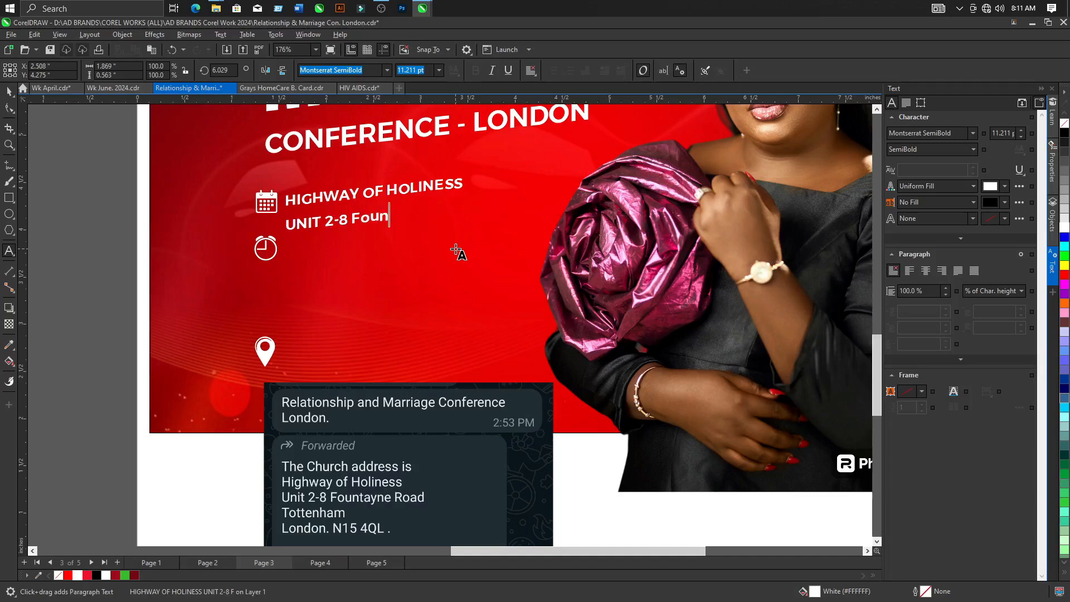
type("tayne")
key("BackSpace")
key("BackSpace")
key("BackSpace")
key("BackSpace")
key("BackSpace")
key("BackSpace")
key("BackSpace")
key("BackSpace")
key("BackSpace")
type("FOUNTAYNE ROAD")
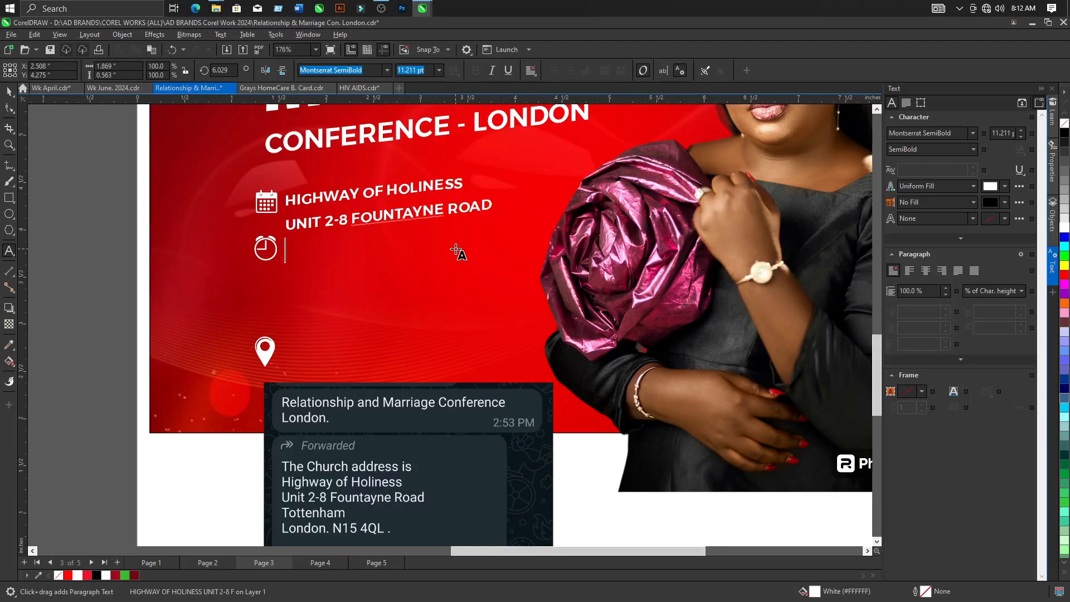
Add the venue's district, city and postcode in capitals as the third line of the text.
type("TOTTENHAM")
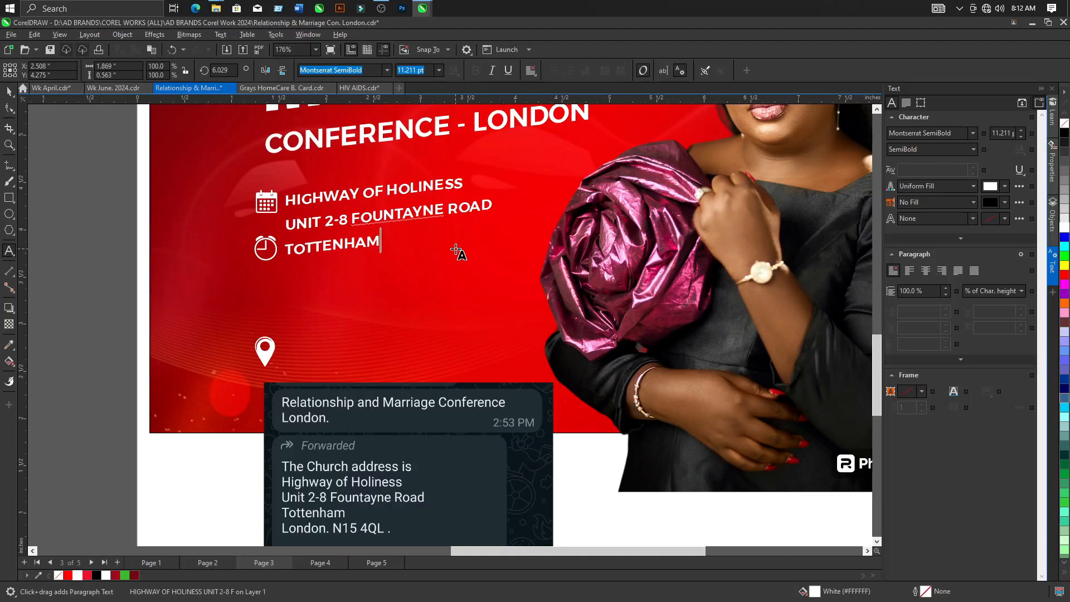
type(" LONDON N")
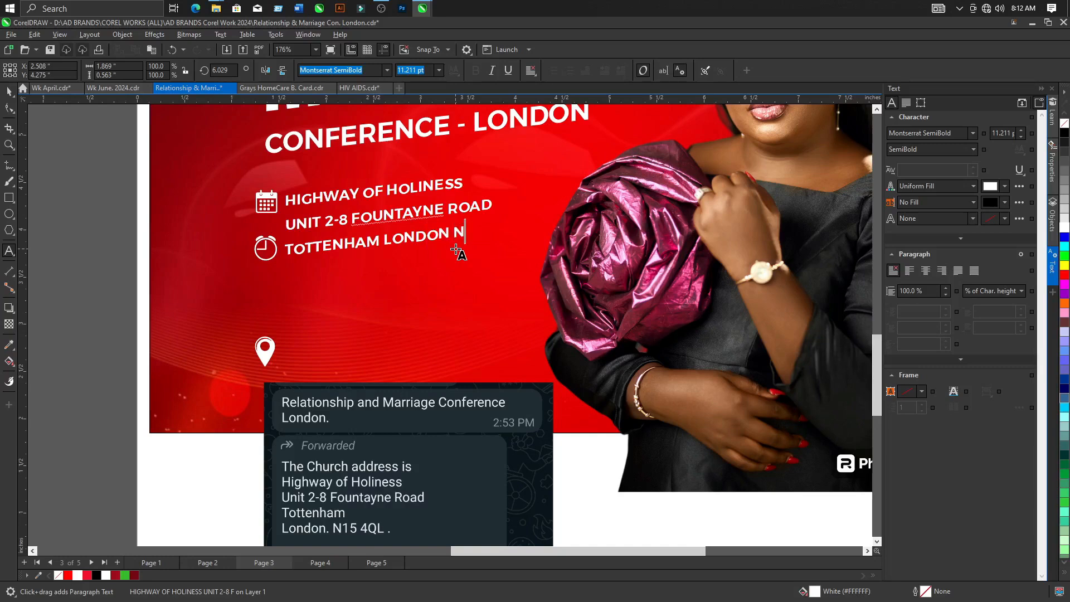
type("15 4QL")
Tighten the three-line venue text's line spacing to about 66% and move the block slightly up beside the calendar icon.
scroll(301, 179, "up", 1)
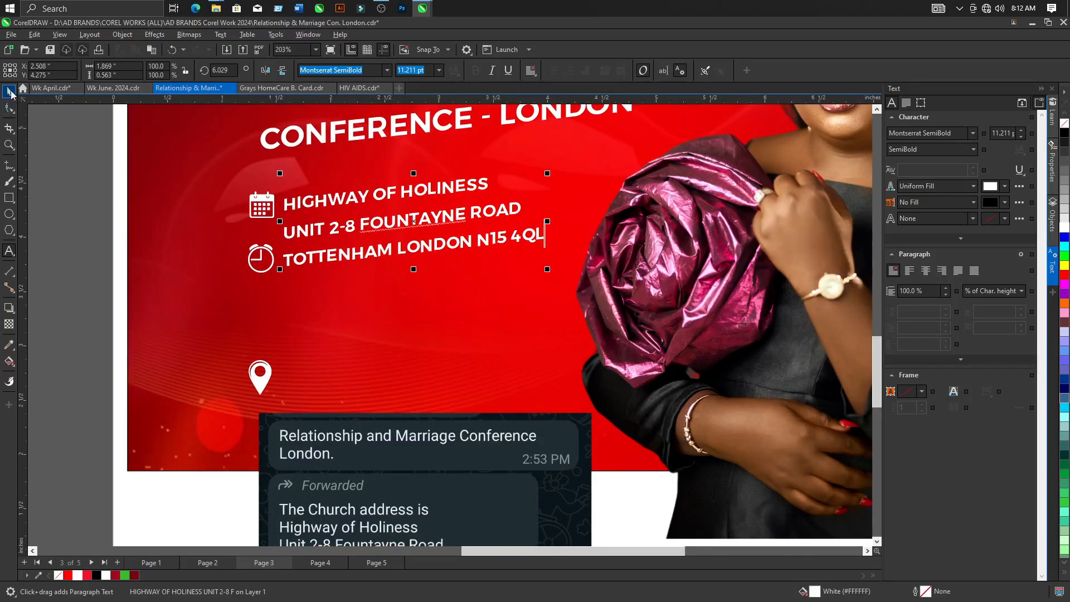
scroll(426, 185, "up", 4)
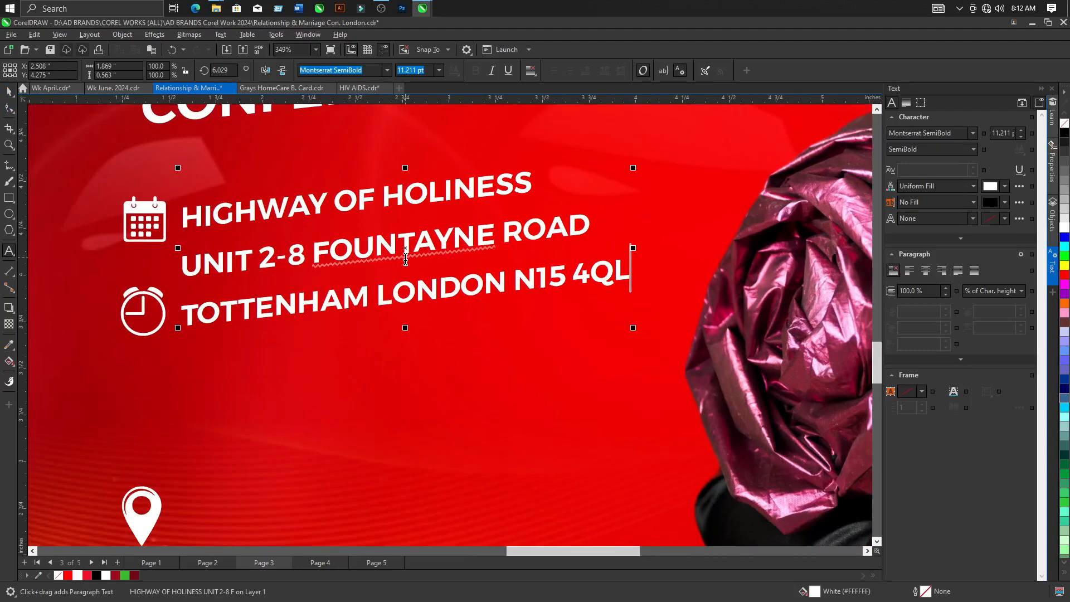
left_click(9, 109)
scroll(275, 325, "down", 4)
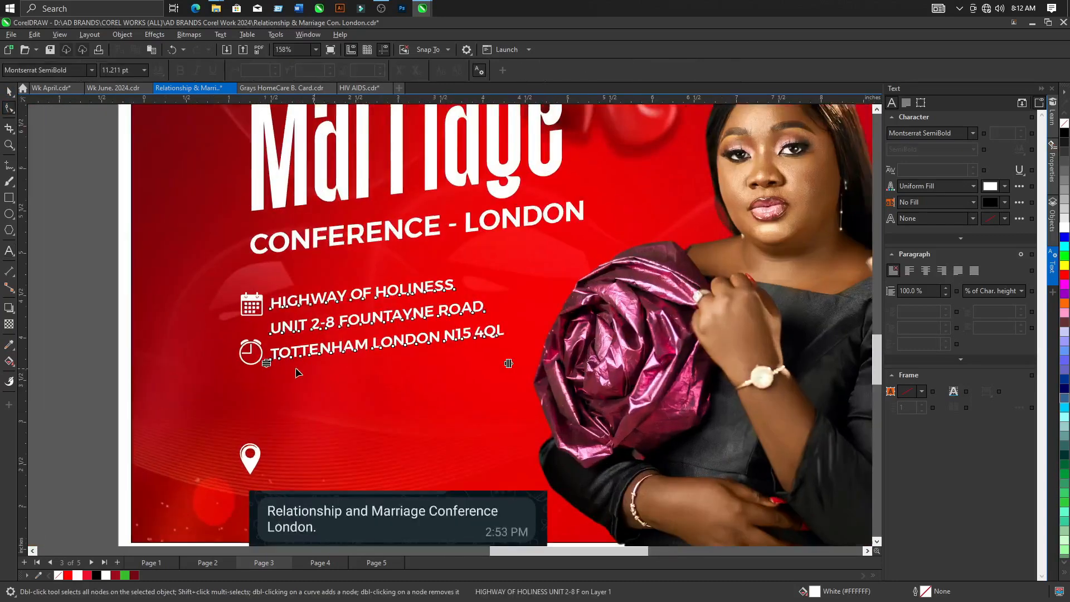
scroll(241, 361, "up", 3)
left_click_drag(242, 361, 241, 313)
key("space")
left_click_drag(340, 280, 337, 256)
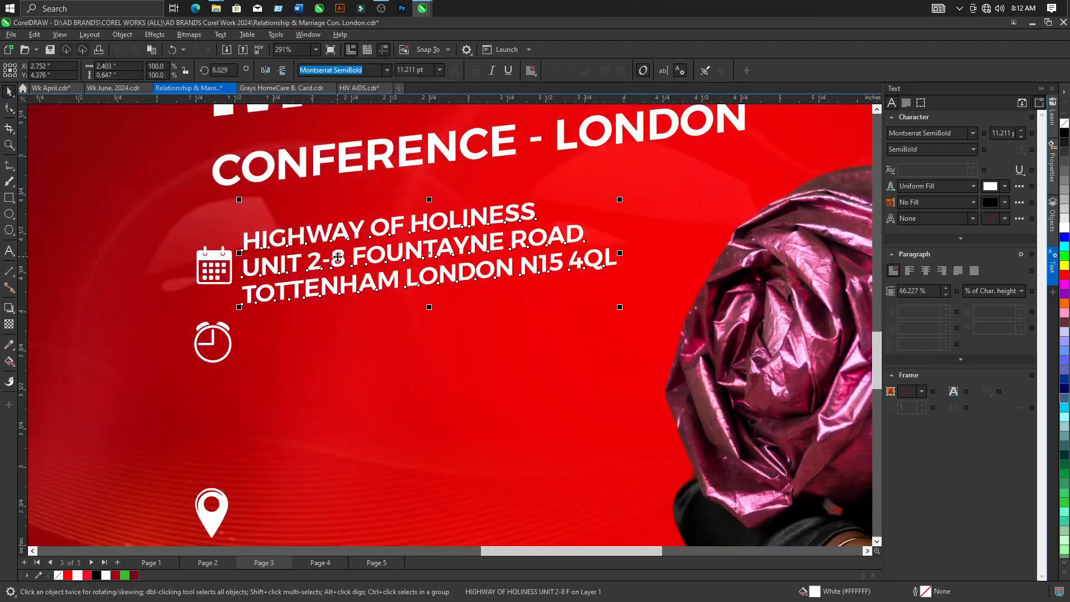
Duplicate the venue text beside the clock icon and move the copy aside onto the purple fabric flower.
scroll(337, 257, "down", 2)
scroll(337, 257, "up", 1)
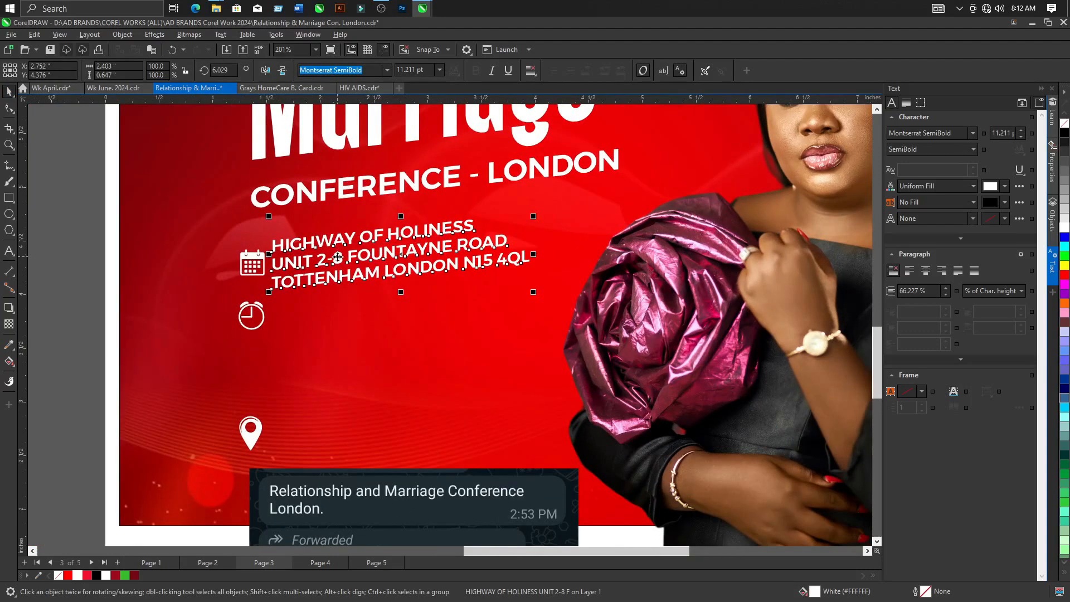
left_click_drag(338, 257, 336, 321)
left_click(9, 250)
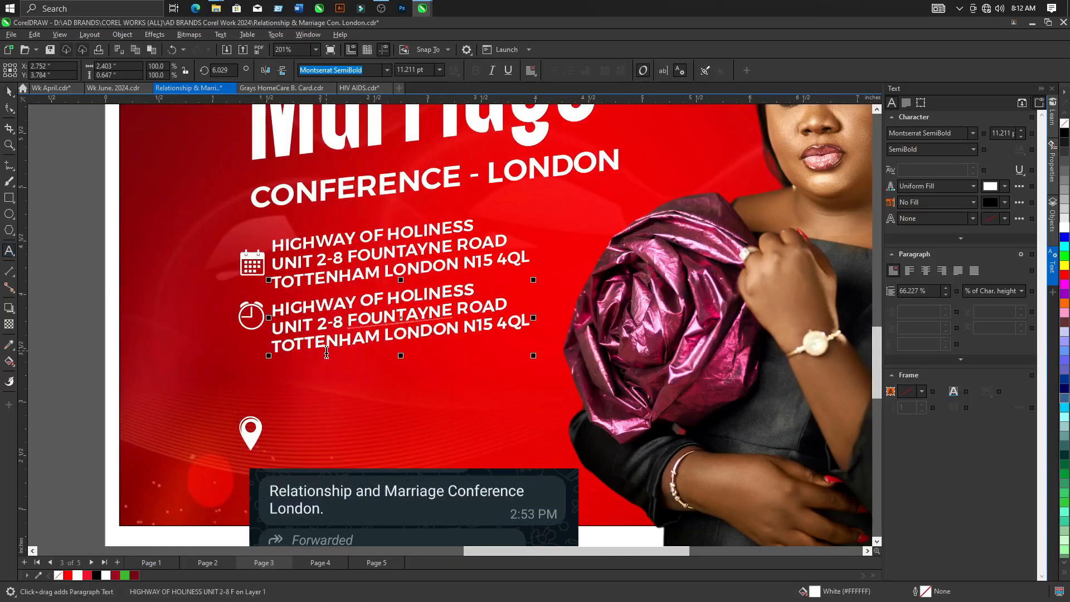
key("ctrl+a")
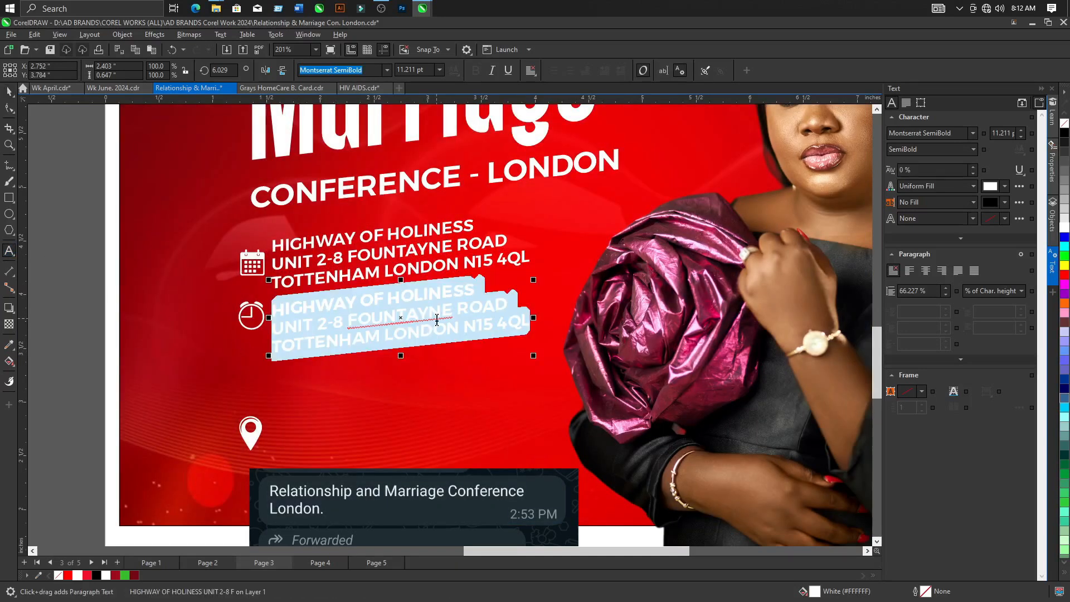
scroll(390, 391, "down", 2)
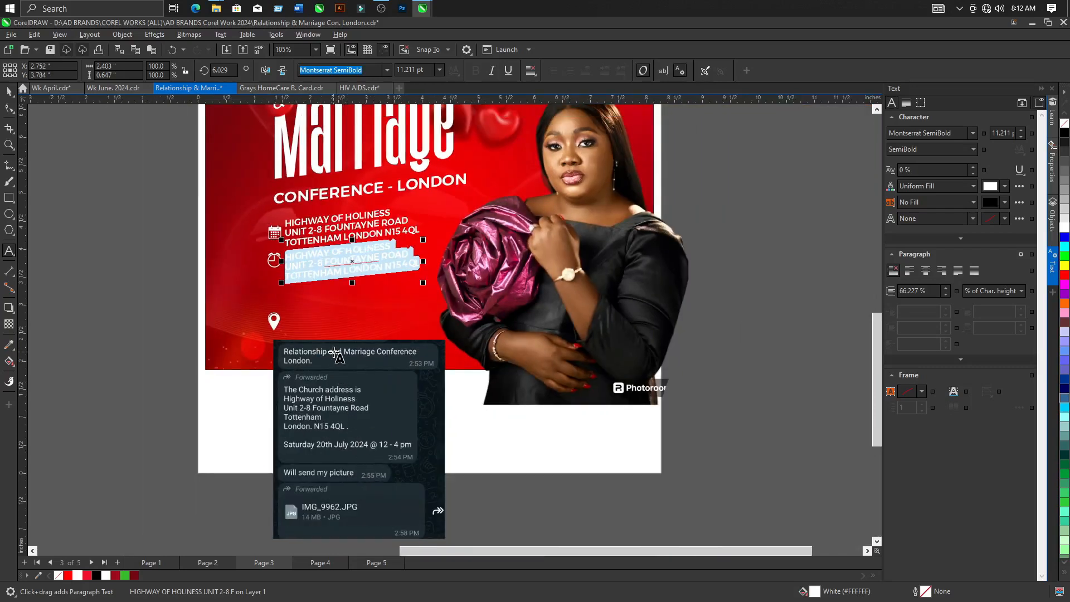
left_click(9, 90)
left_click(330, 256)
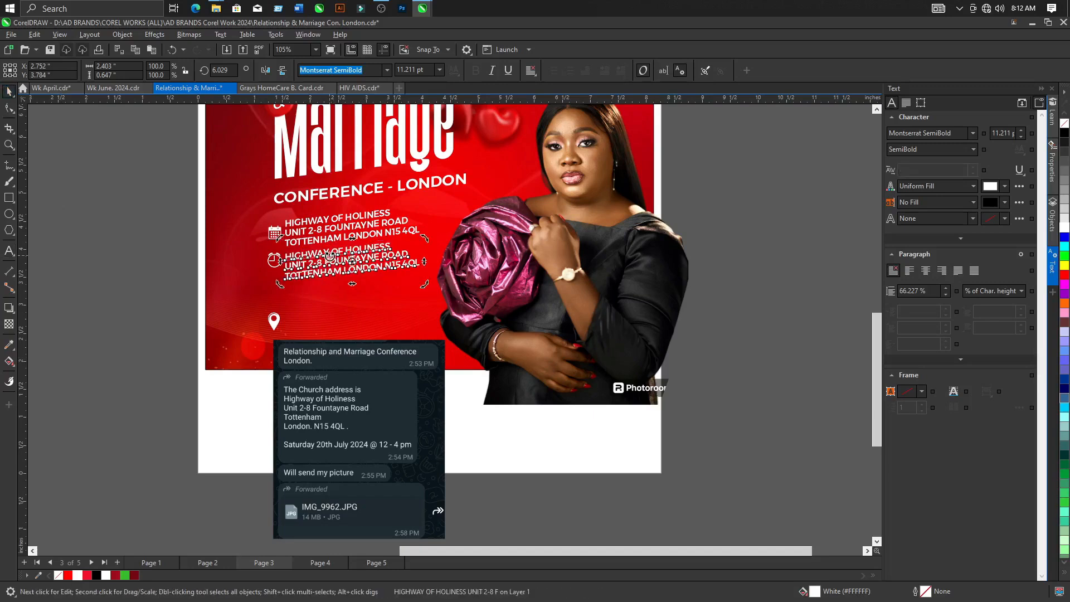
left_click_drag(330, 256, 474, 265)
Duplicate the venue text from the calendar icon to beside the location icon and delete the spare copy over the flower.
left_click(325, 237)
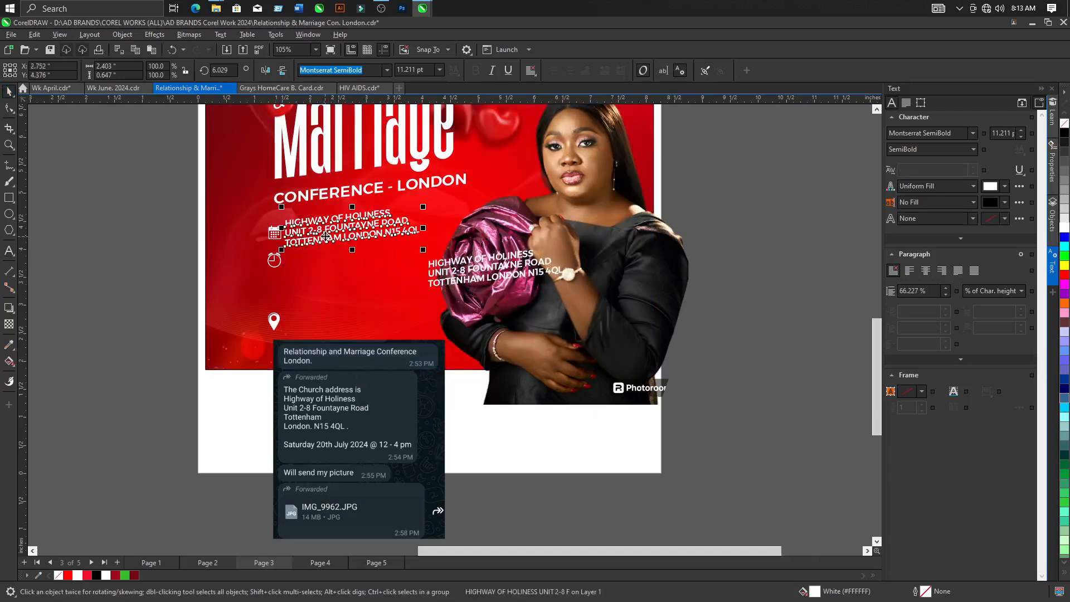
scroll(326, 237, "up", 3)
left_click_drag(325, 236, 343, 384)
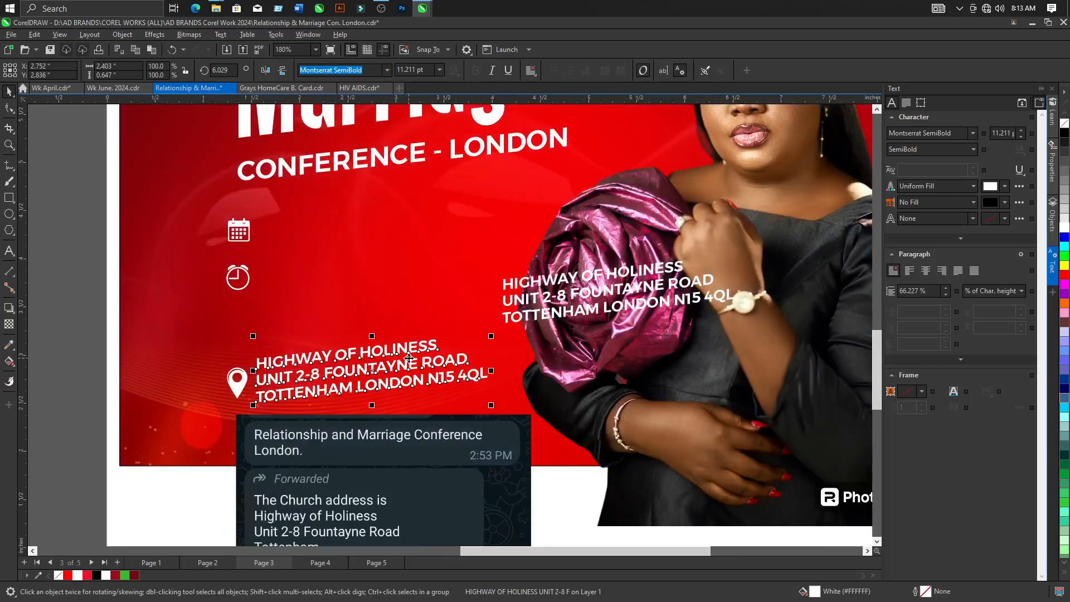
left_click(518, 319)
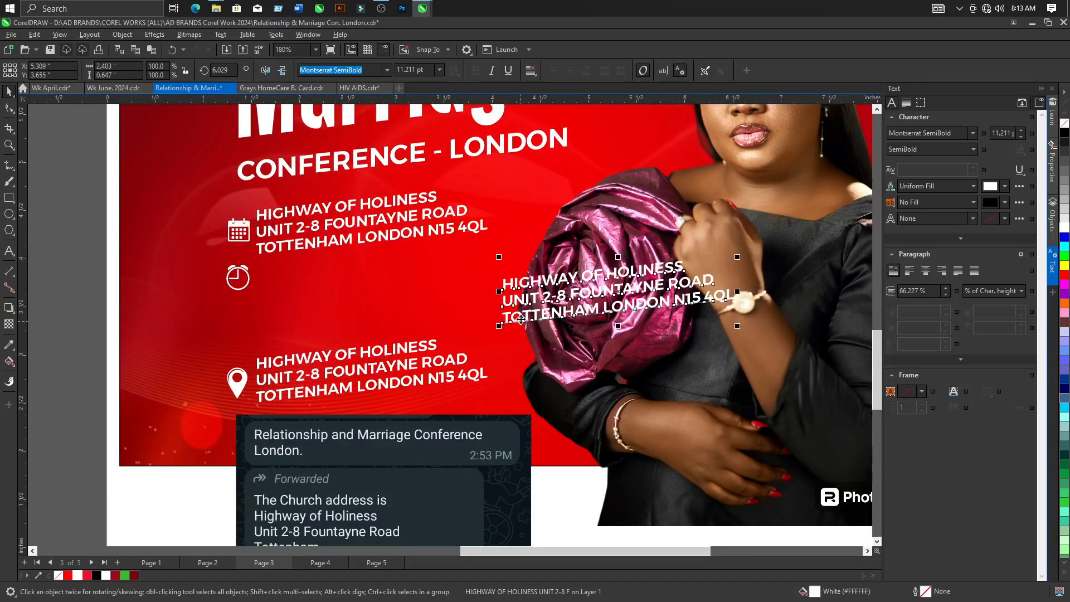
Replace the venue text beside the calendar icon with "SAT. 20TH JULY, 2024".
scroll(351, 257, "up", 2)
double_click(351, 228)
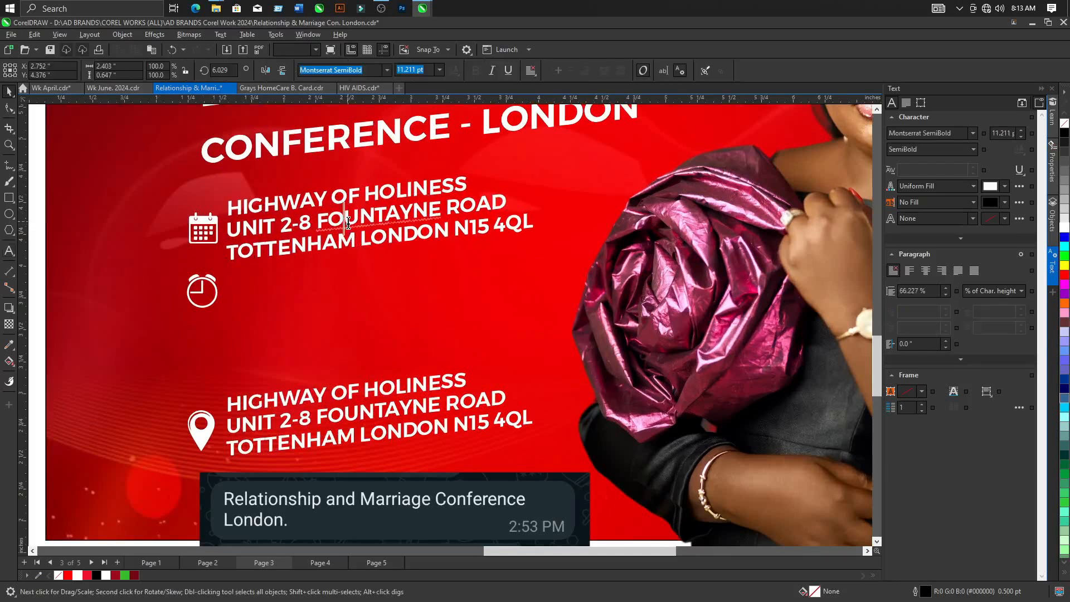
scroll(352, 227, "down", 3)
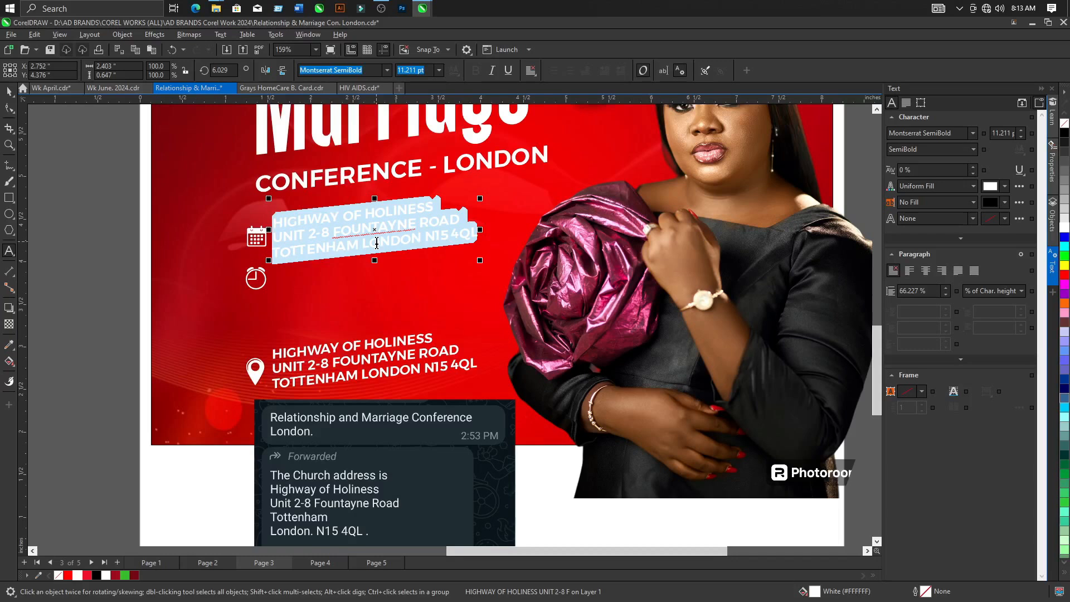
type("SAT")
key("Escape")
type(". 20")
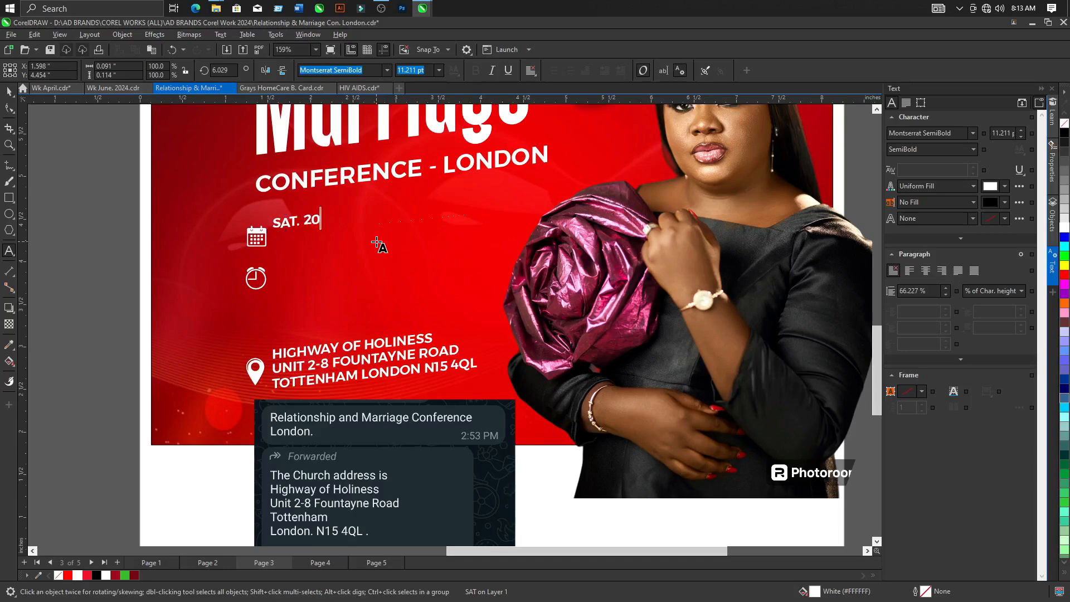
type("TH JULY")
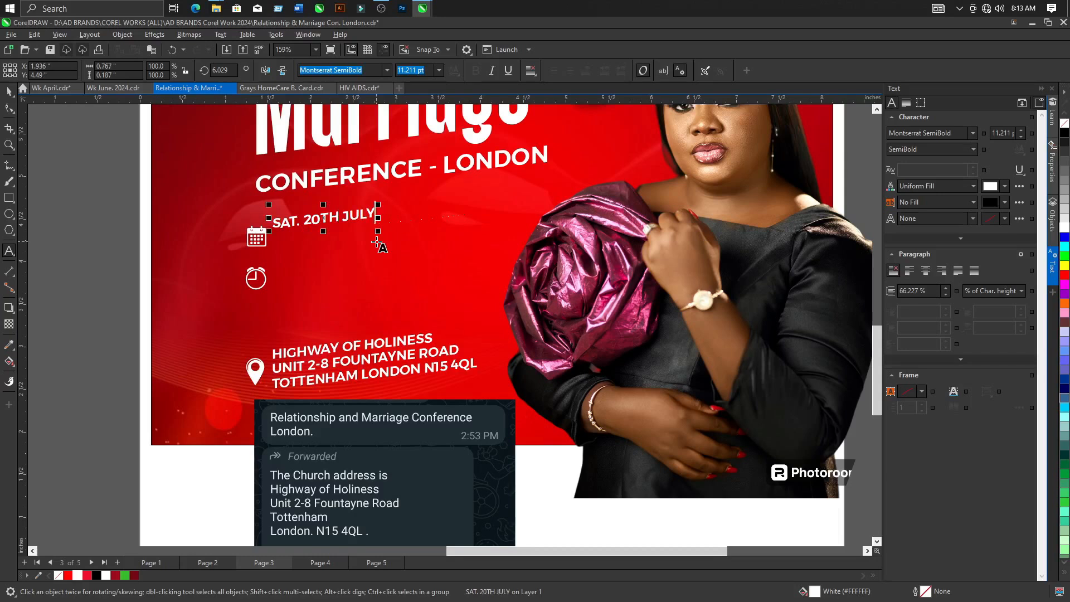
left_click(377, 214)
type(", 2024")
Move the date line slightly down so that it sits level with the calendar icon.
scroll(357, 211, "up", 2)
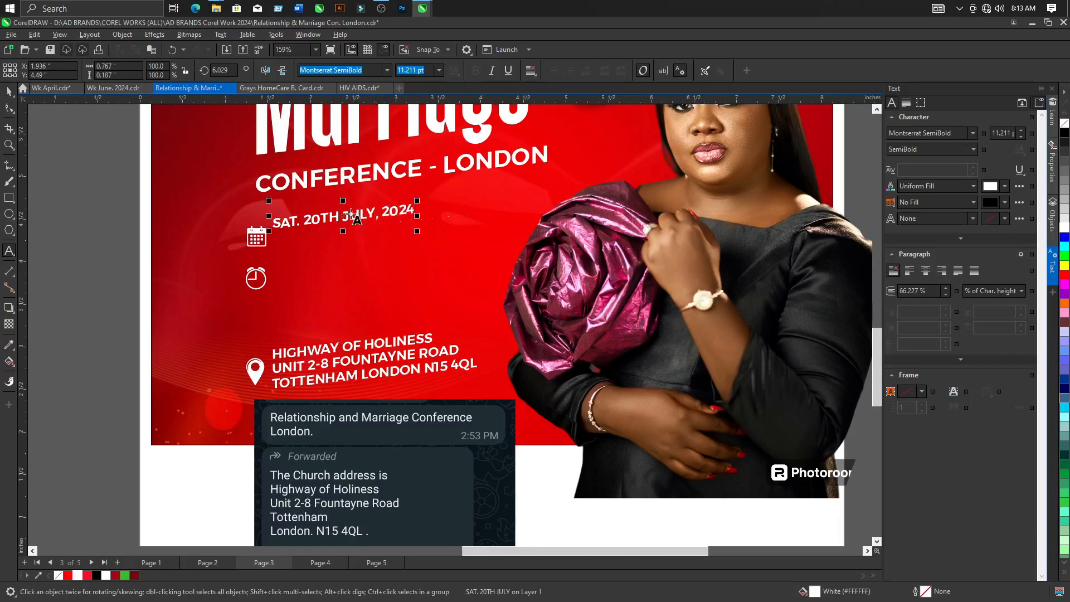
left_click(9, 90)
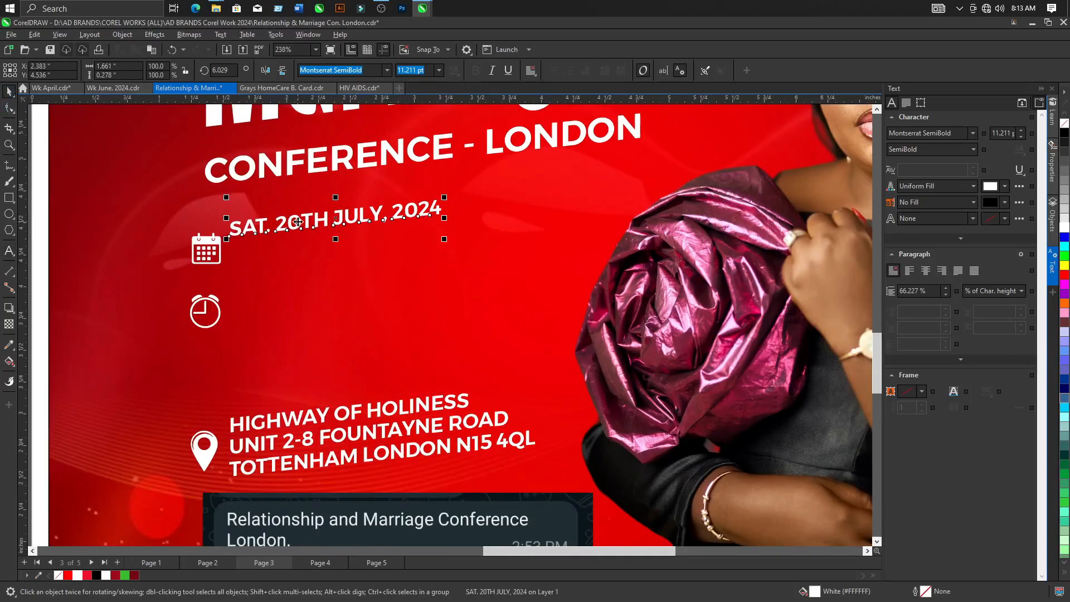
left_click_drag(336, 215, 341, 238)
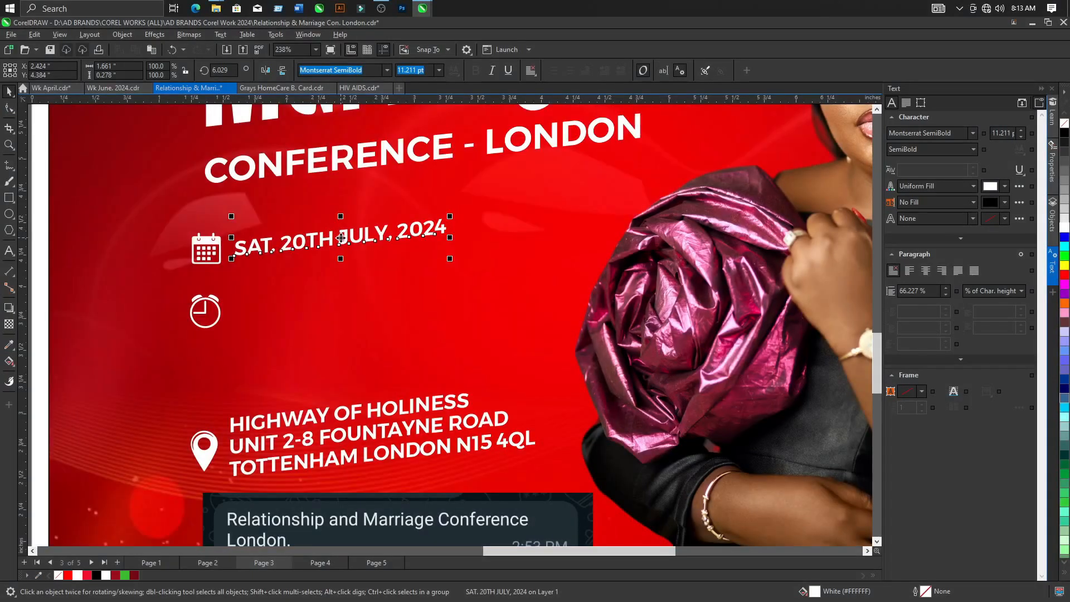
Duplicate the date line beside the clock icon and replace the copy's text with "12:00NOON - 4:00PM".
left_click_drag(341, 238, 340, 304)
key("F8")
key("ctrl+a")
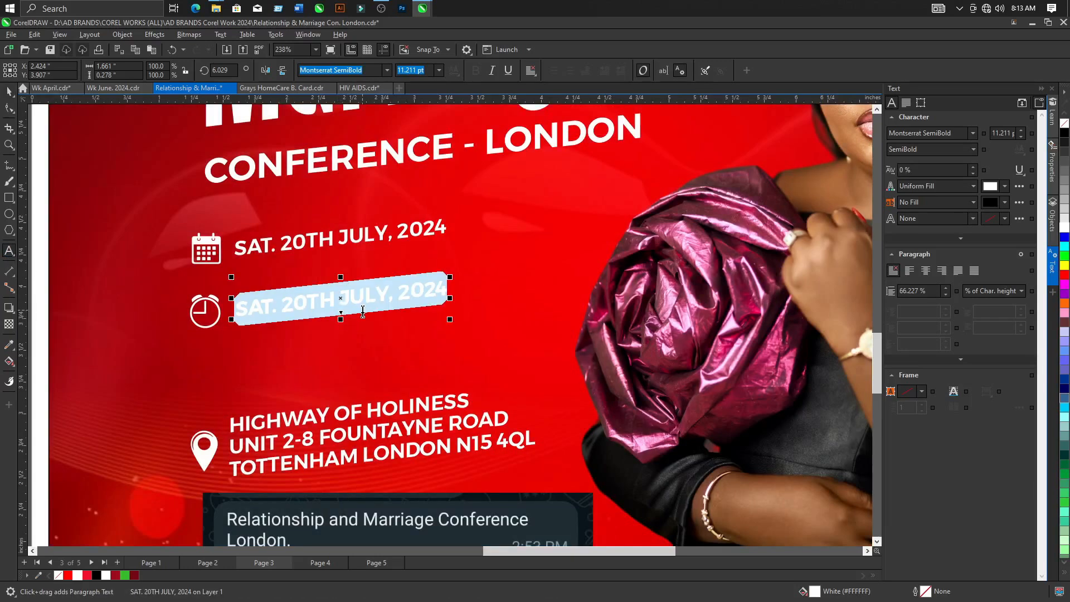
type("12:")
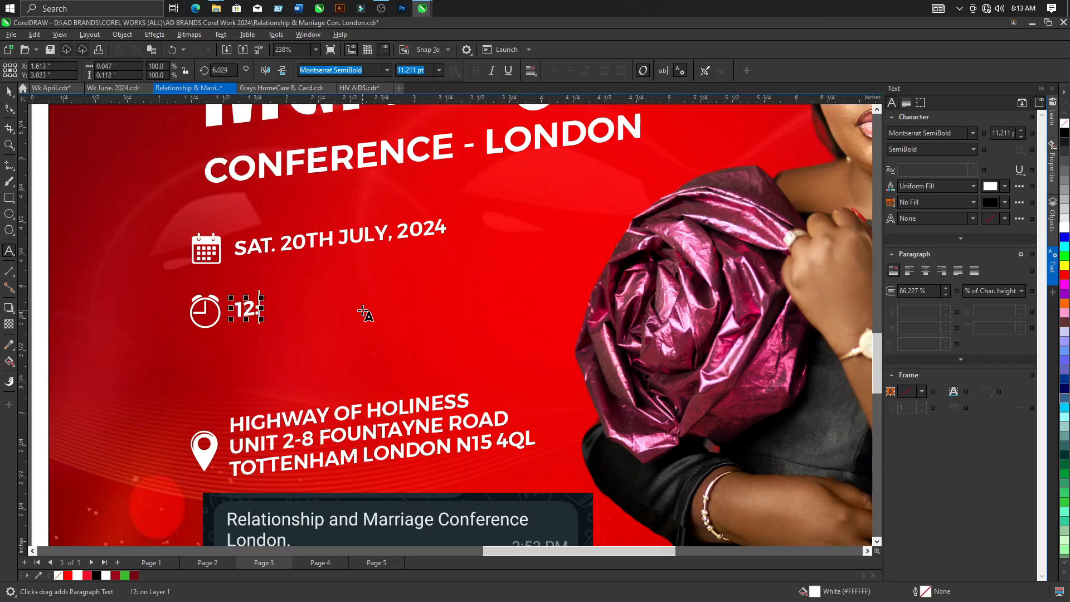
type("00NO")
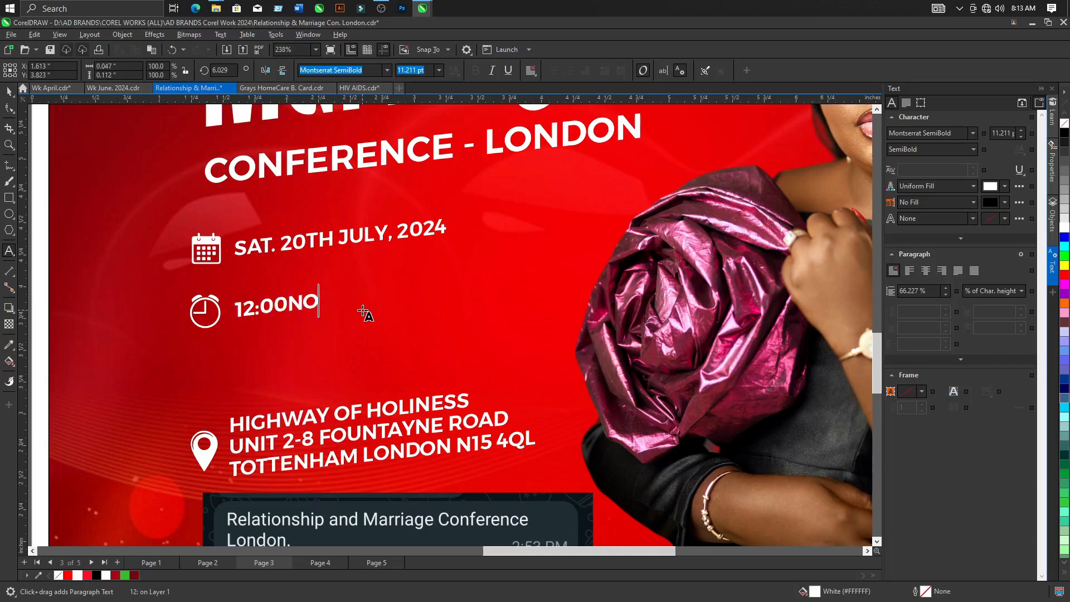
type("ON -")
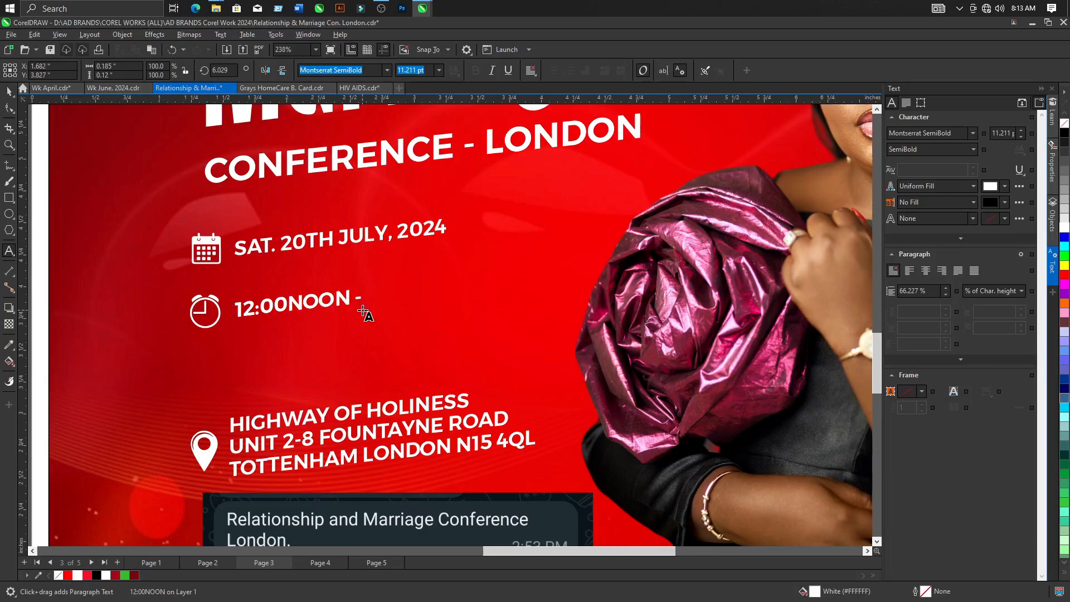
type(" 4:00")
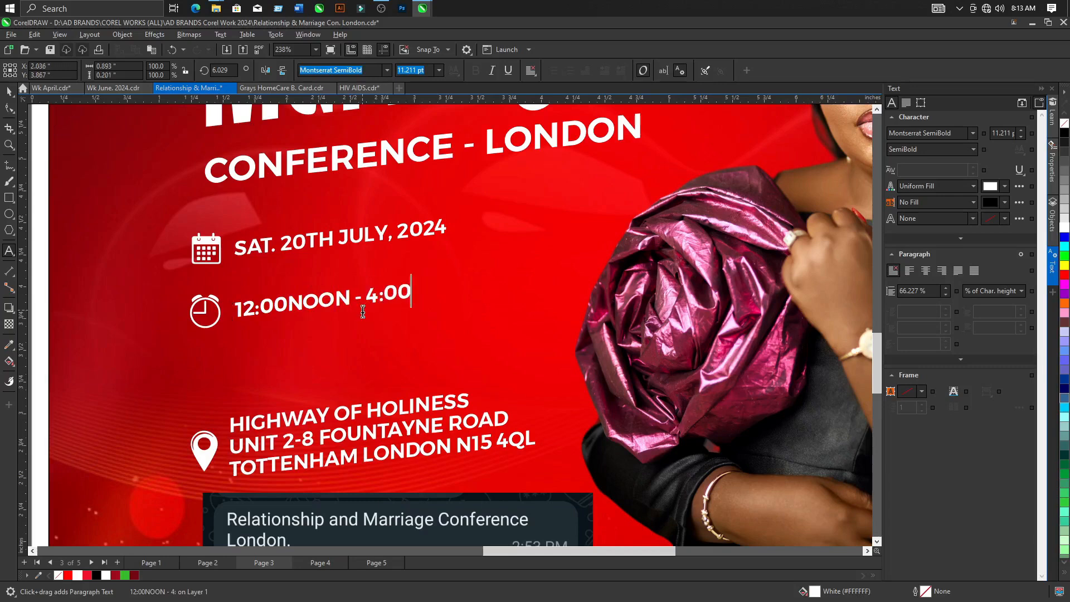
type("PM")
key("Escape")
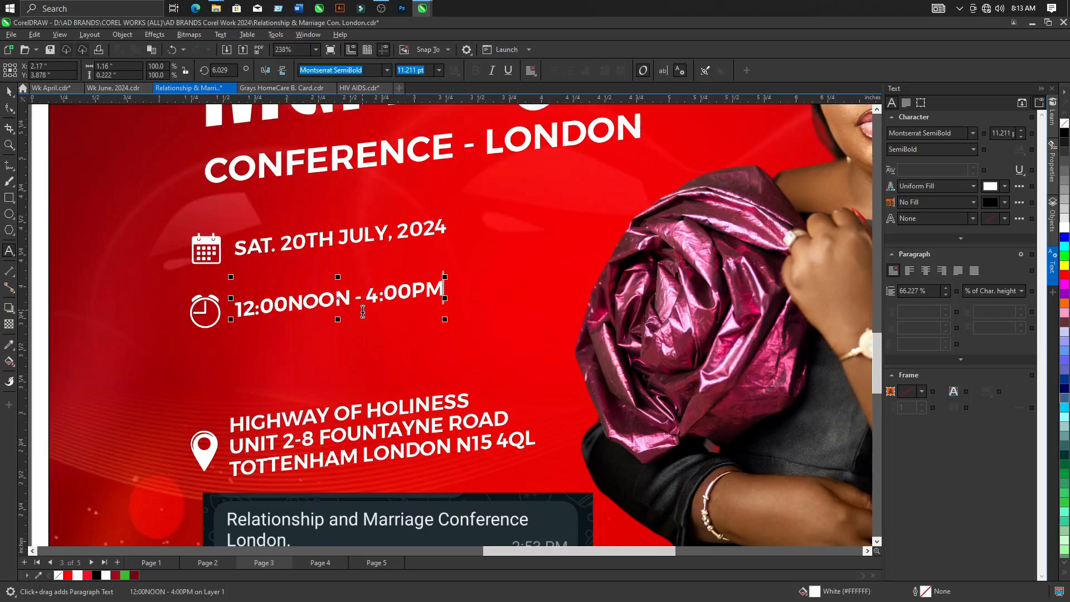
Move the location icon and the three-line venue address up together, closer beneath the time line.
left_click(8, 91)
scroll(338, 299, "down", 3)
left_click_drag(201, 359, 441, 444)
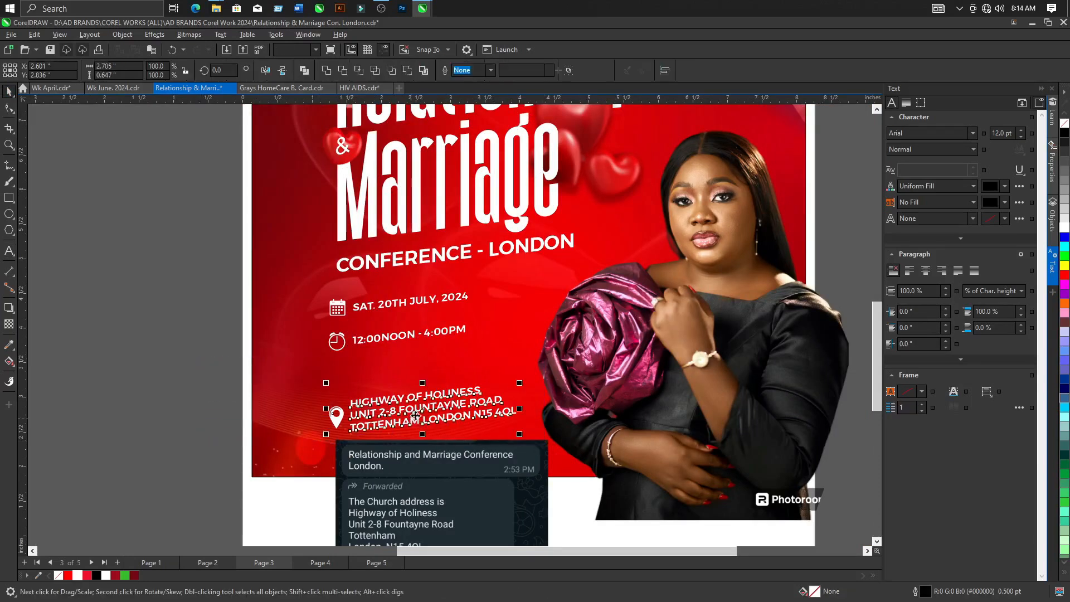
scroll(417, 405, "up", 2)
left_click_drag(417, 405, 325, 315)
scroll(325, 316, "down", 3)
left_click(167, 268)
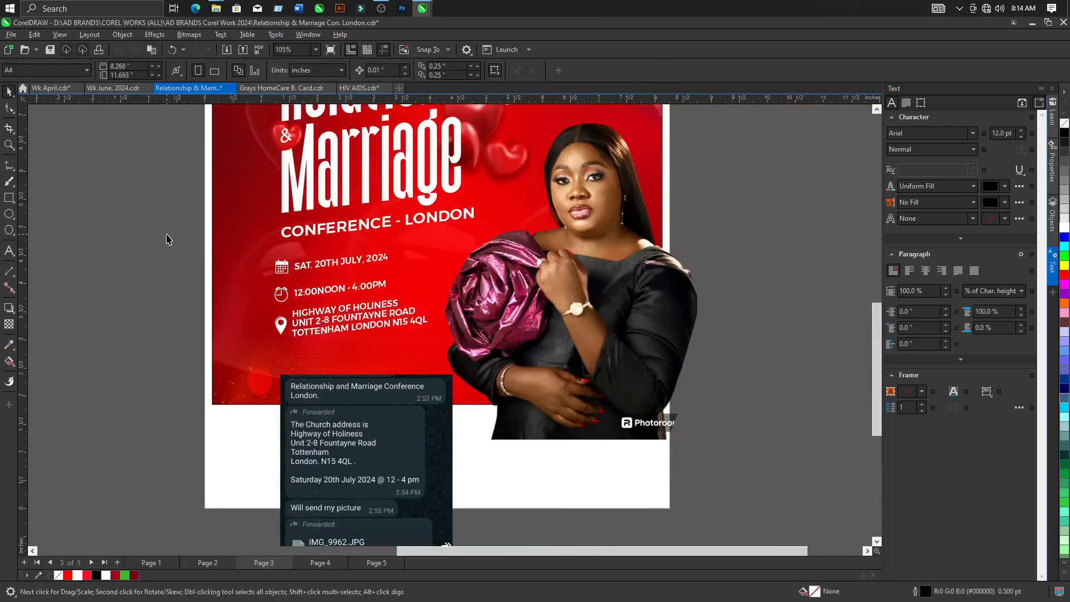
Skew the date, time and venue texts together to a gentler upward slant and shift them slightly up beside their icons.
left_click(335, 315)
scroll(327, 287, "up", 2)
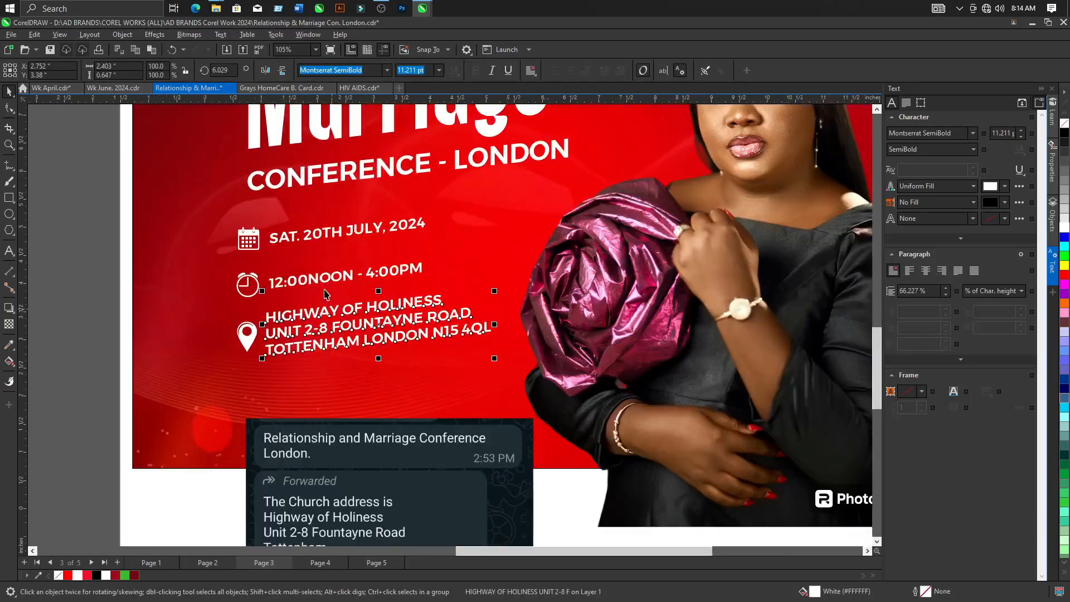
left_click(327, 285, "shift")
left_click(329, 234, "shift")
scroll(483, 288, "up", 2)
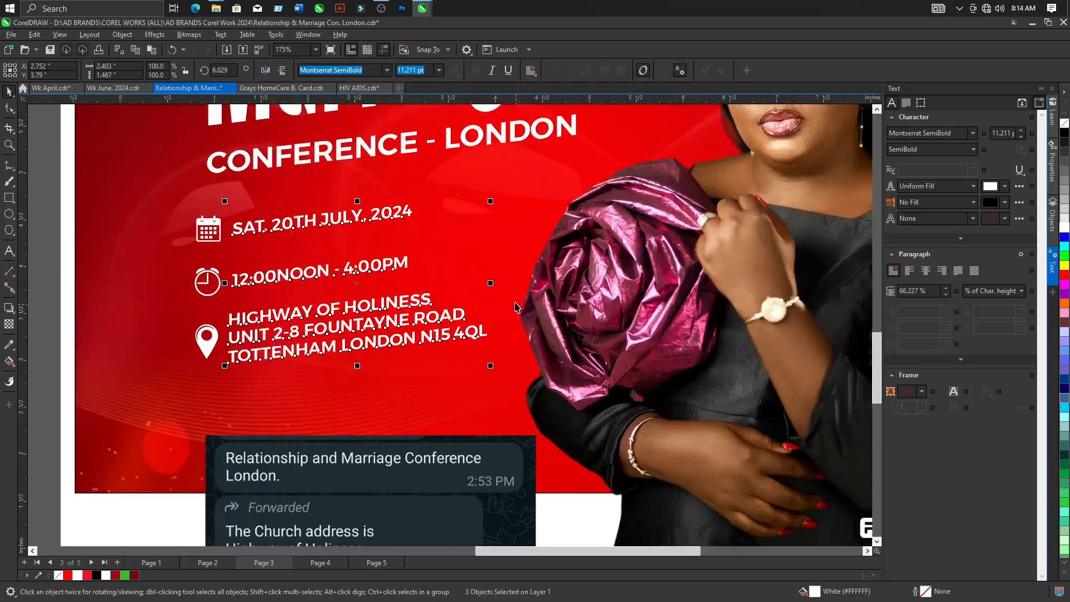
left_click_drag(482, 289, 483, 299)
scroll(483, 299, "down", 1)
scroll(369, 310, "down", 2)
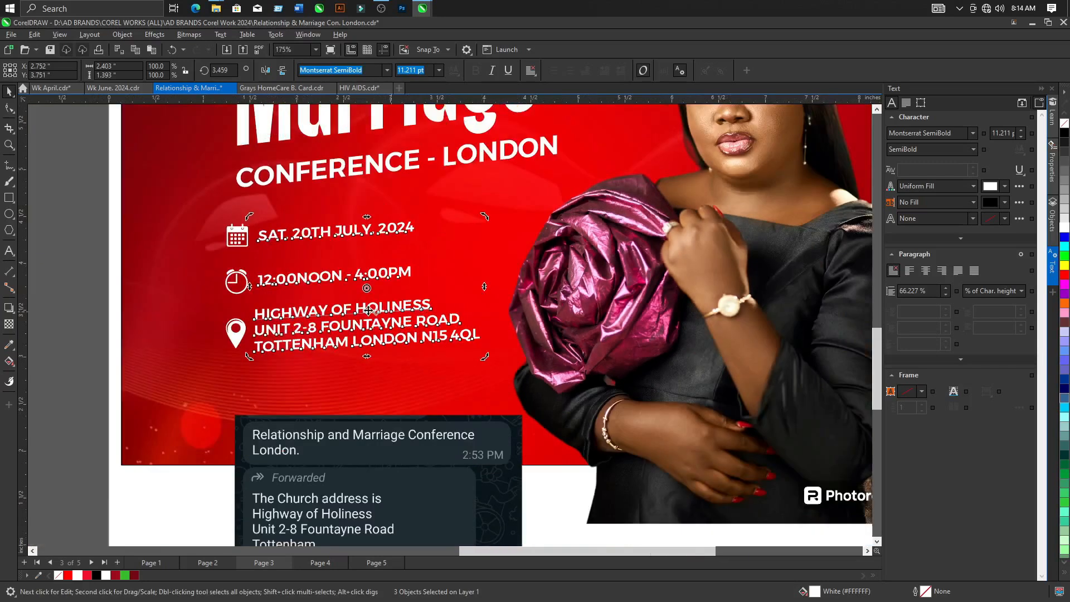
scroll(370, 310, "up", 1)
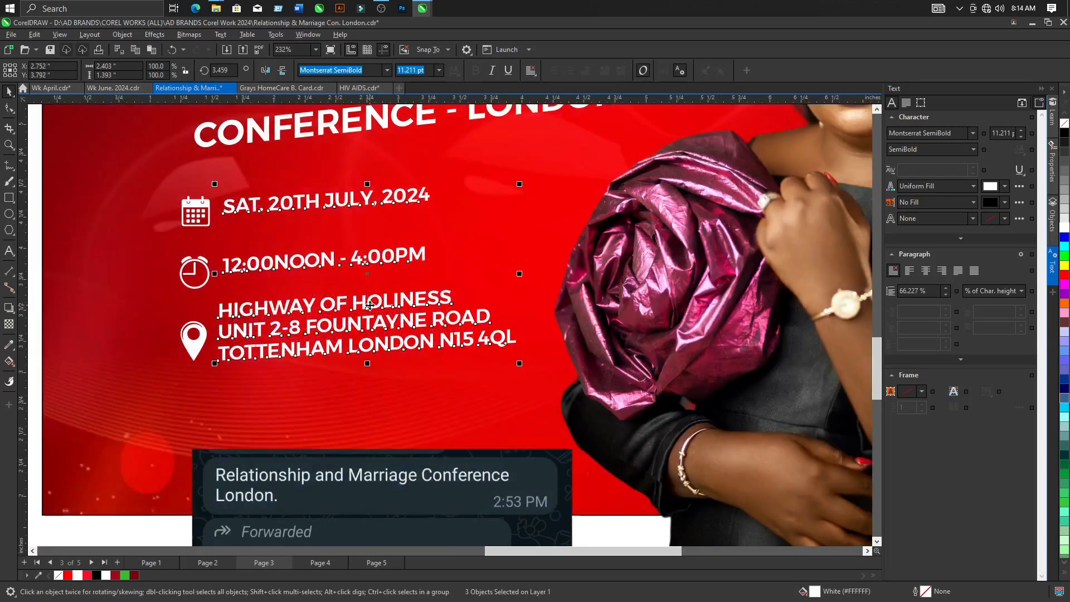
Nudge the clock icon slightly up so that it lines up with the time text.
scroll(370, 310, "down", 3)
left_click_drag(125, 246, 294, 310)
scroll(294, 310, "up", 2)
key("Escape")
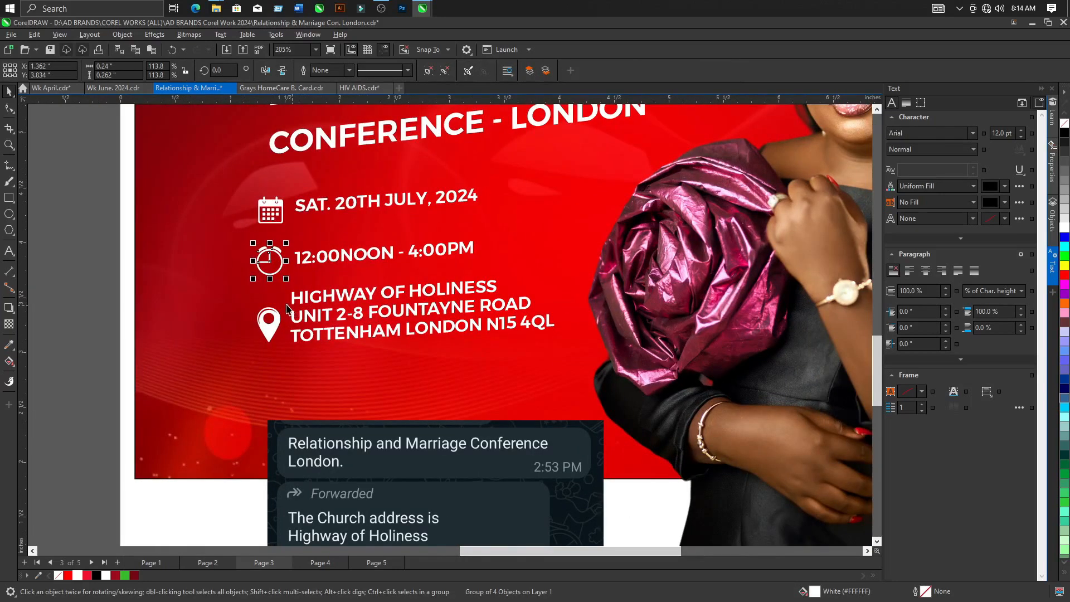
scroll(294, 310, "down", 4)
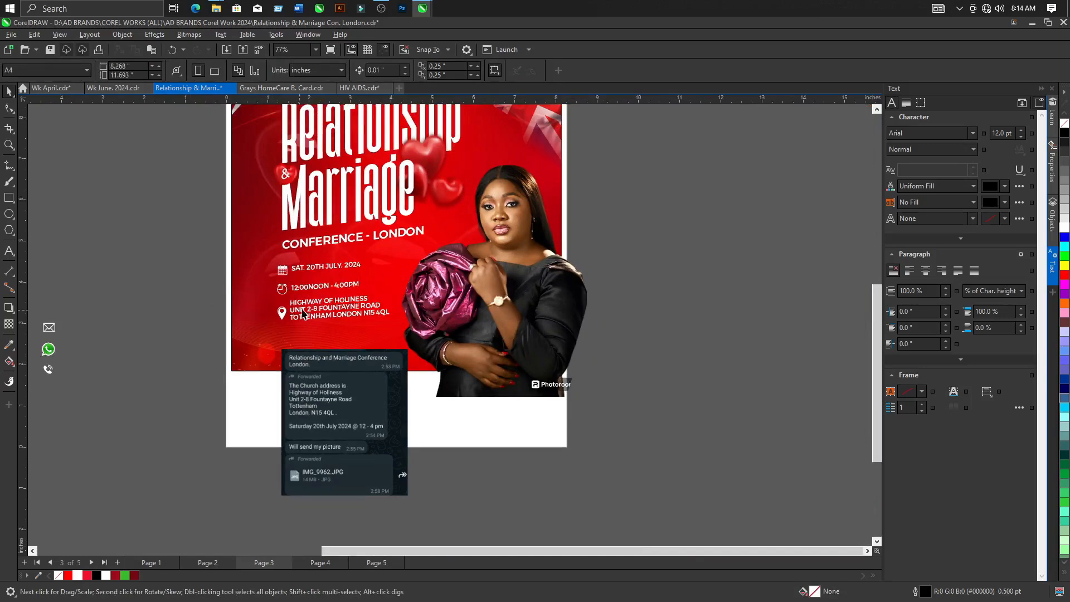
scroll(353, 293, "up", 2)
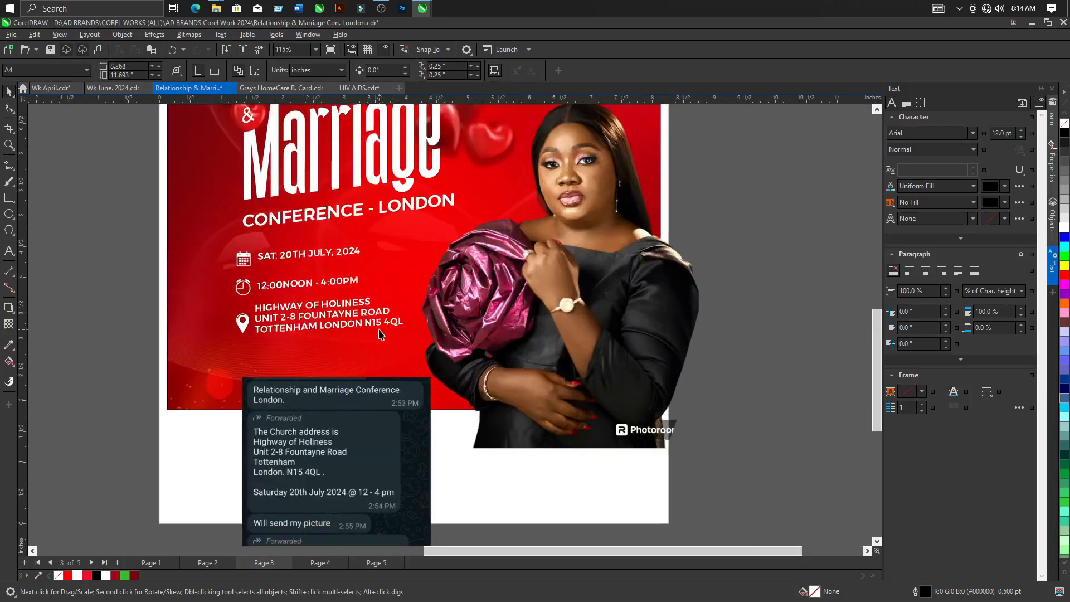
Move the chat screenshot off the flyer onto the empty pasteboard to the right of the page.
scroll(372, 334, "down", 3)
left_click(328, 392)
left_click_drag(327, 392, 551, 460)
scroll(420, 433, "down", 2)
scroll(418, 353, "up", 2)
left_click_drag(544, 510, 663, 395)
scroll(474, 362, "down", 1)
scroll(471, 308, "up", 3)
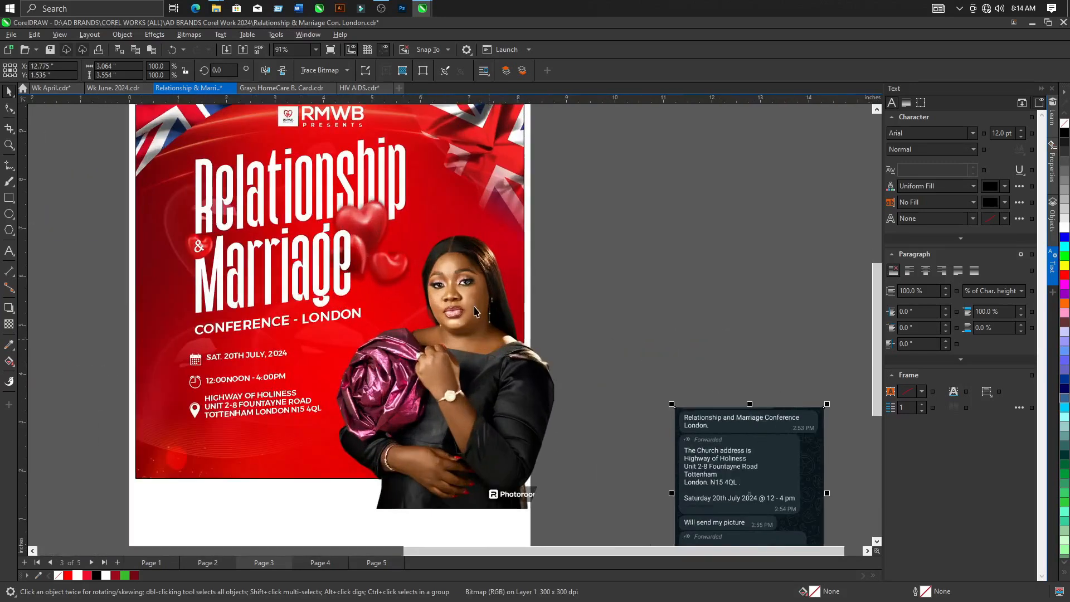
scroll(471, 308, "down", 2)
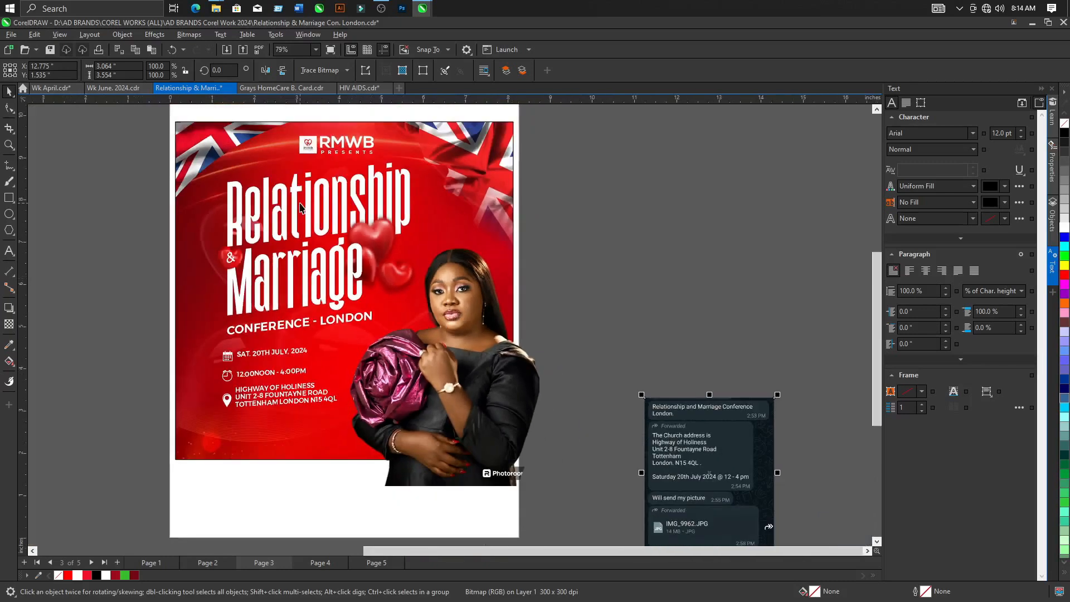
scroll(299, 207, "up", 1)
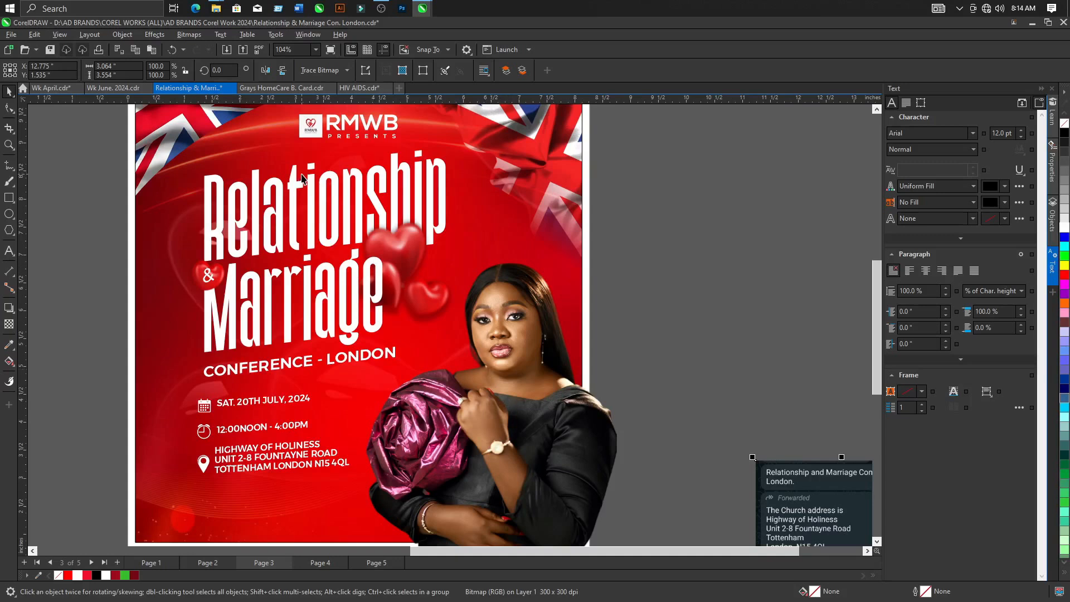
scroll(371, 234, "down", 2)
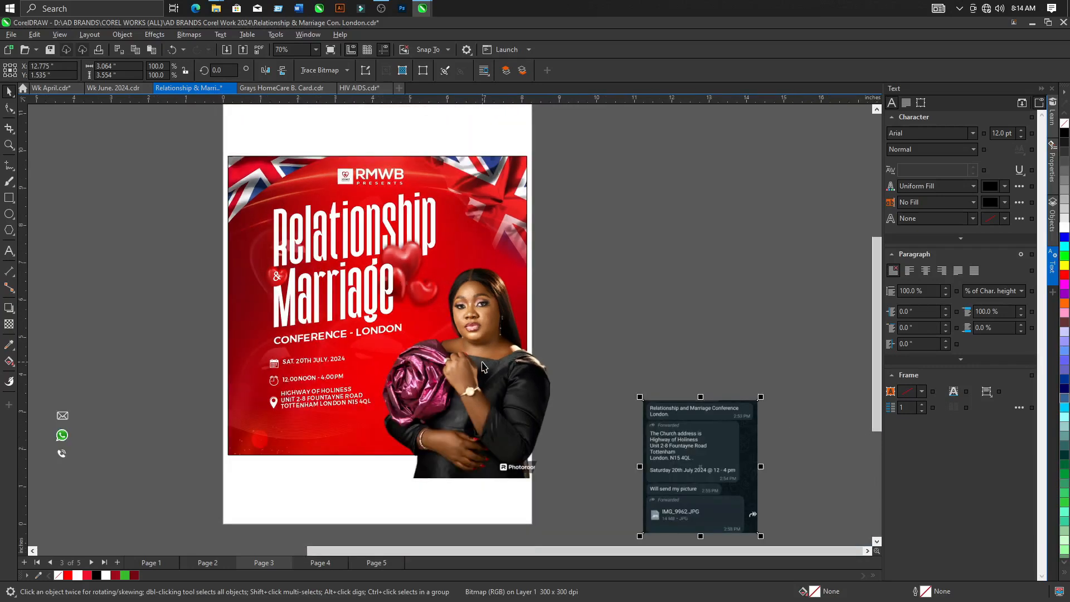
left_click_drag(652, 449, 675, 419)
scroll(508, 341, "up", 1)
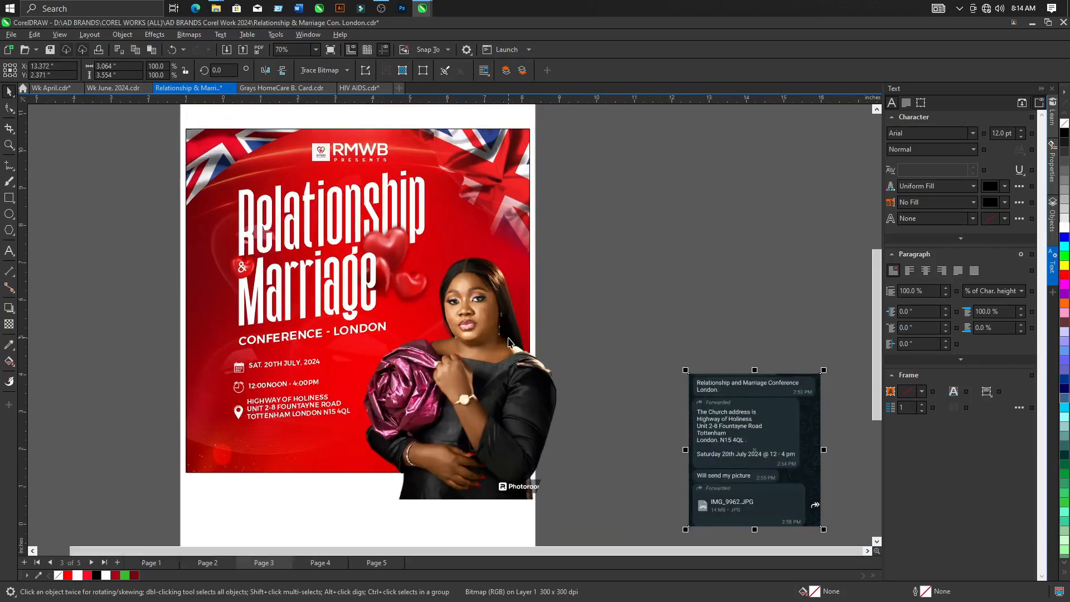
scroll(509, 341, "up", 2)
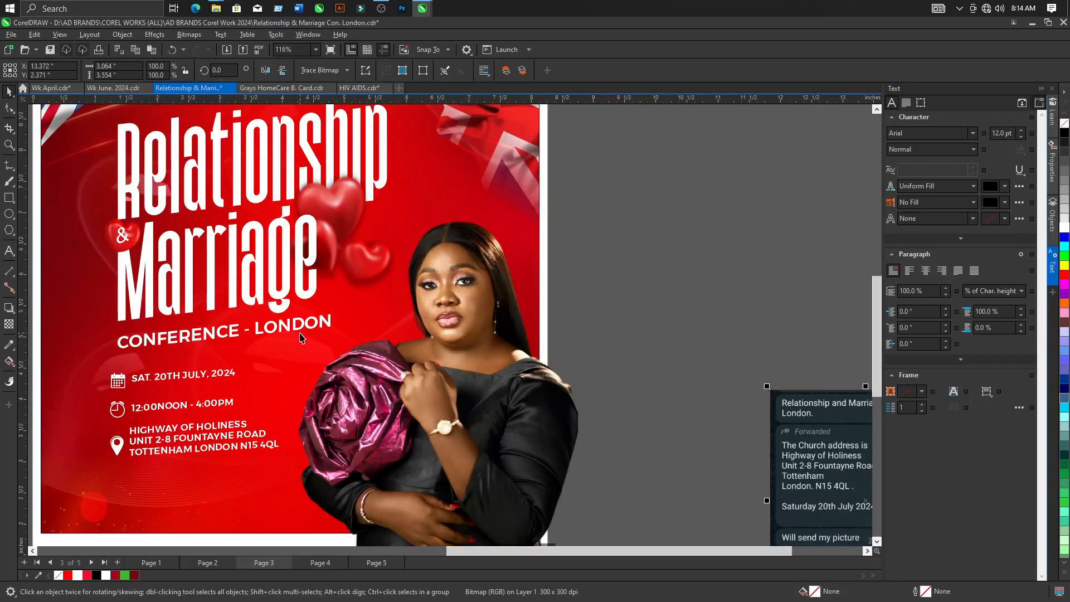
scroll(300, 337, "down", 2)
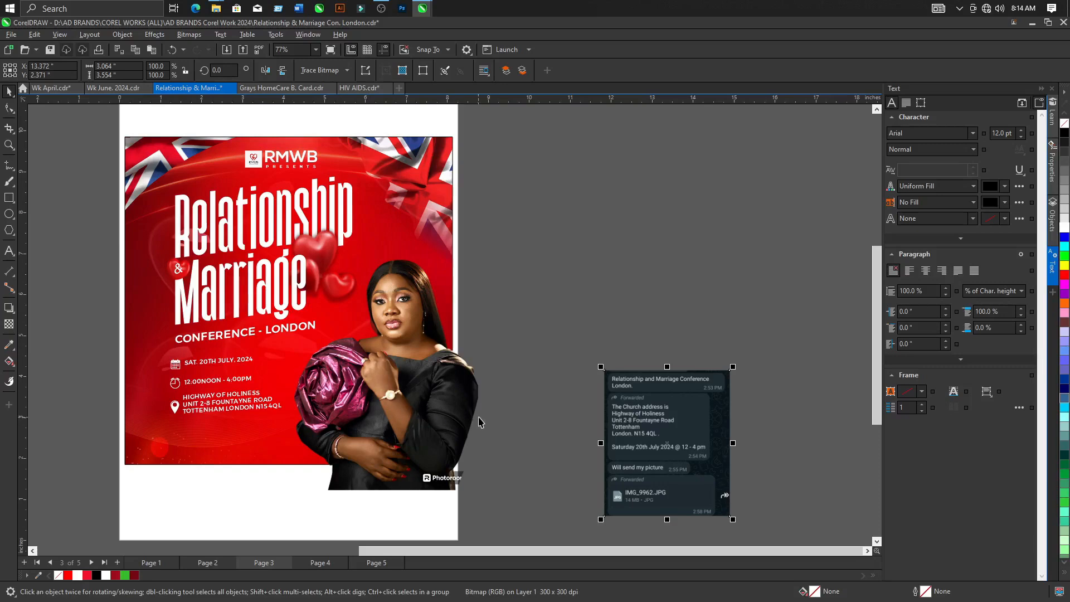
Move the chat screenshot farther from the page and place a duplicate of the woman's photo in the space between.
left_click_drag(629, 419, 802, 484)
left_click(423, 390)
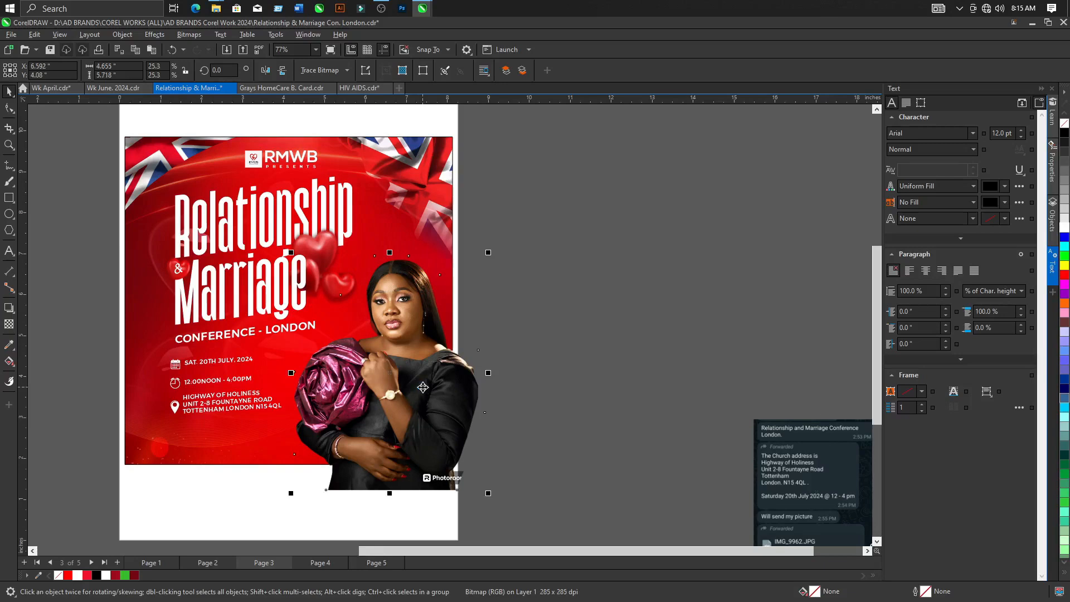
left_click_drag(423, 387, 649, 403)
Turn the woman's photo on the flyer greyscale using the Replace Colors effect with saturation at -100.
left_click(426, 378)
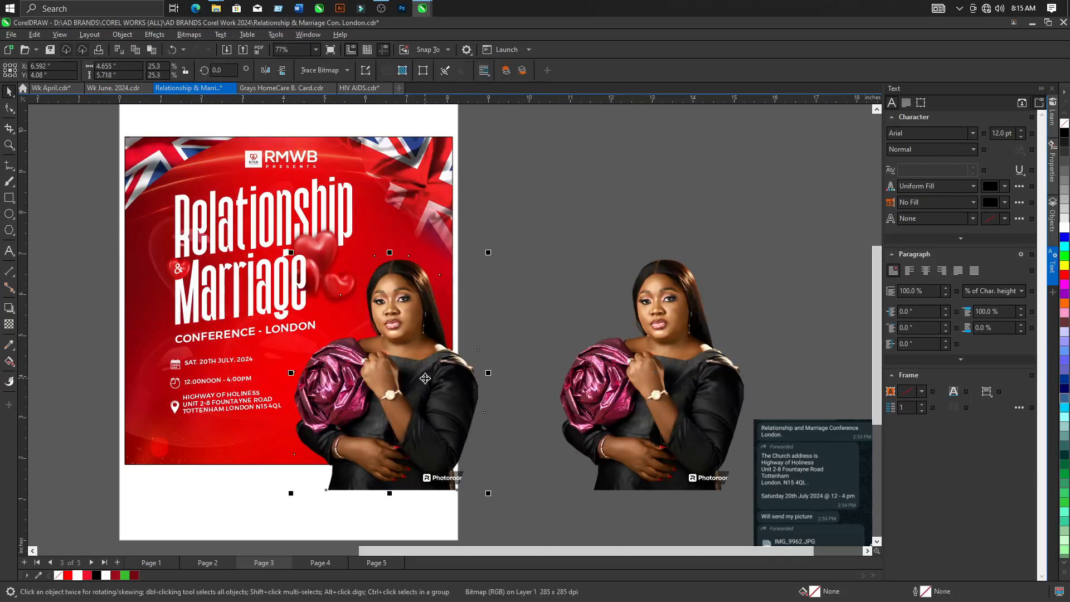
left_click(155, 34)
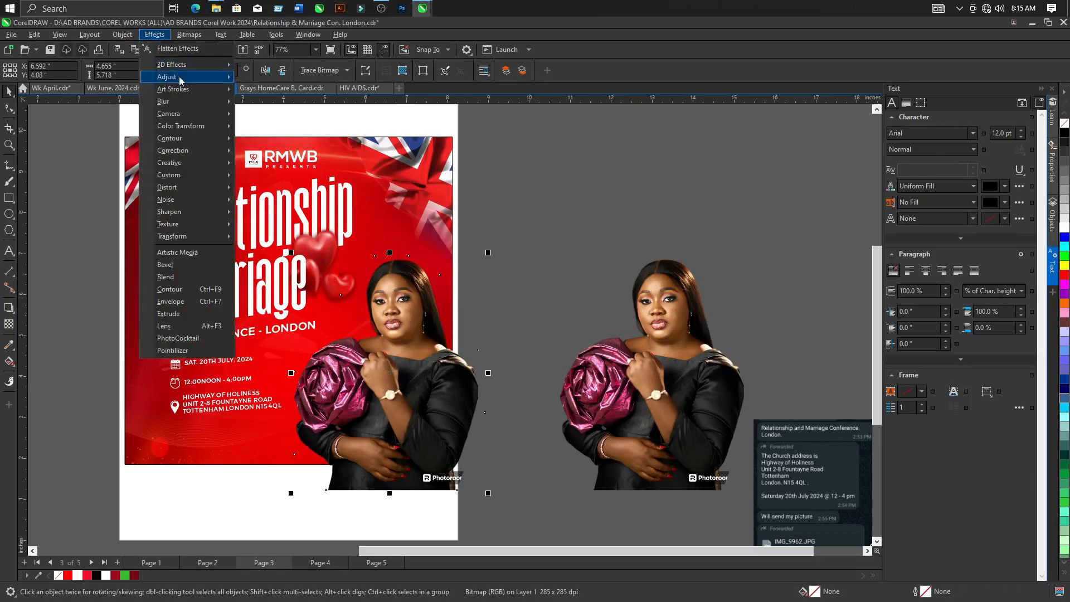
mouse_move(180, 81)
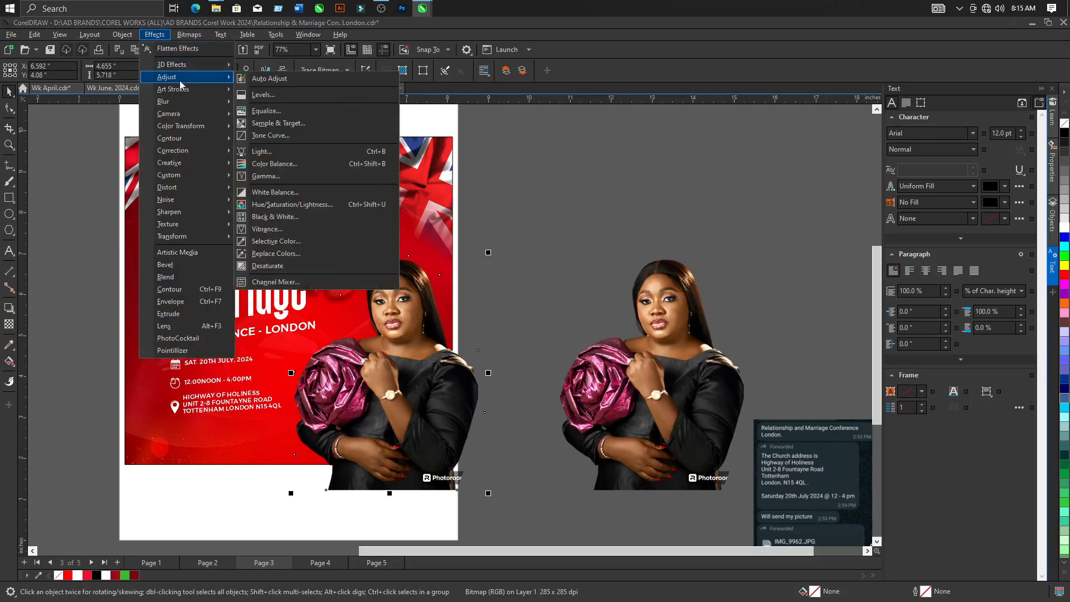
left_click(276, 254)
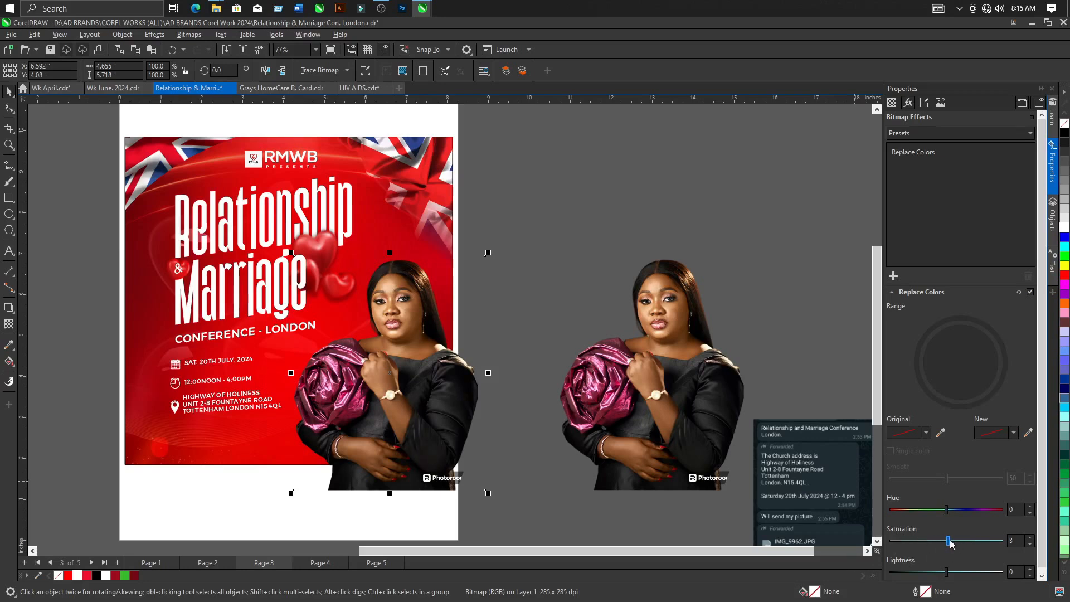
left_click_drag(949, 544, 860, 543)
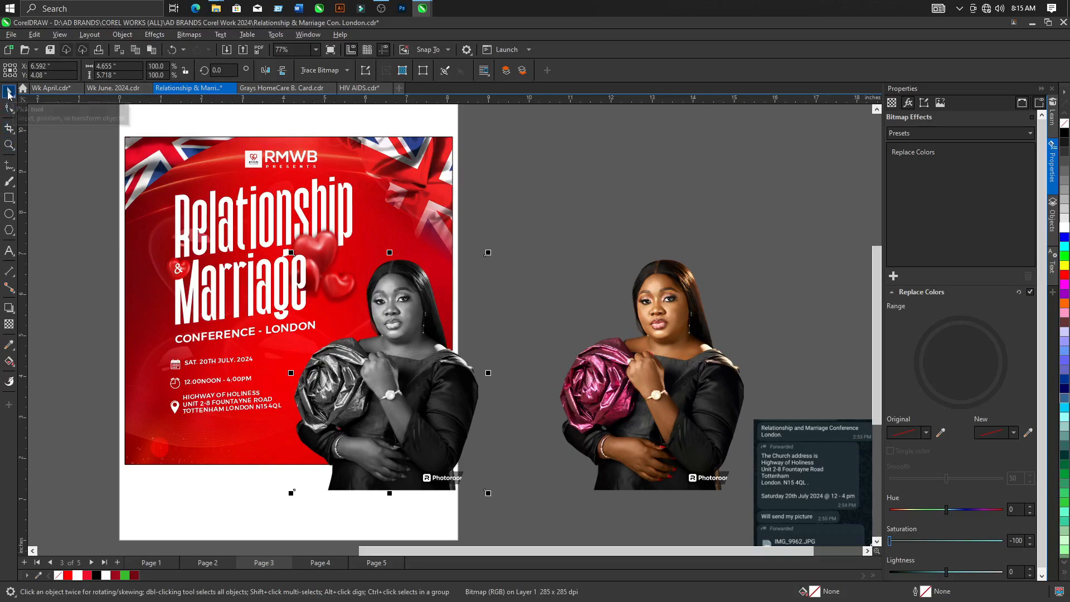
Enlarge the greyscale photo proportionally from its upper-left corner to about 4.96 by 6.10 inches.
scroll(507, 397, "up", 1)
scroll(383, 261, "up", 4)
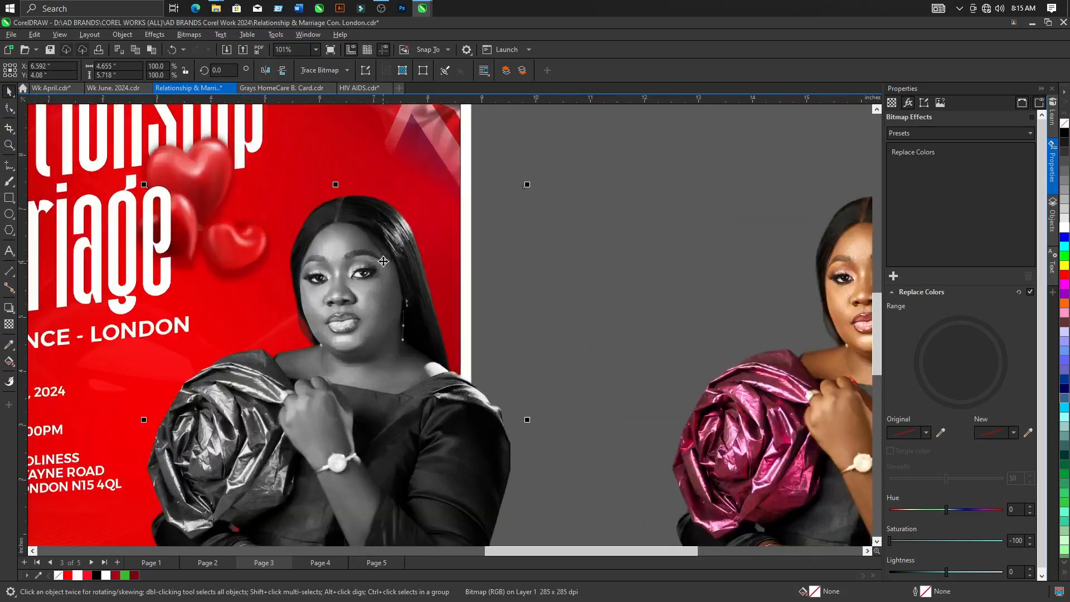
scroll(385, 262, "down", 4)
left_click_drag(245, 215, 231, 199)
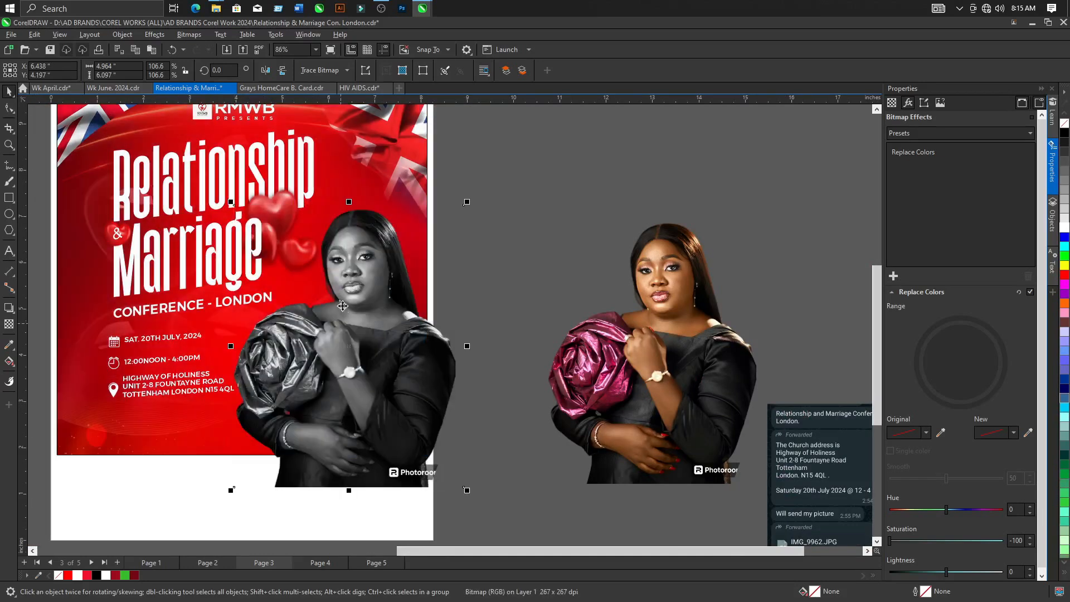
Compare the greyscale photo on the flyer with the full-colour copy beside the page.
scroll(327, 234, "up", 4)
scroll(405, 285, "down", 3)
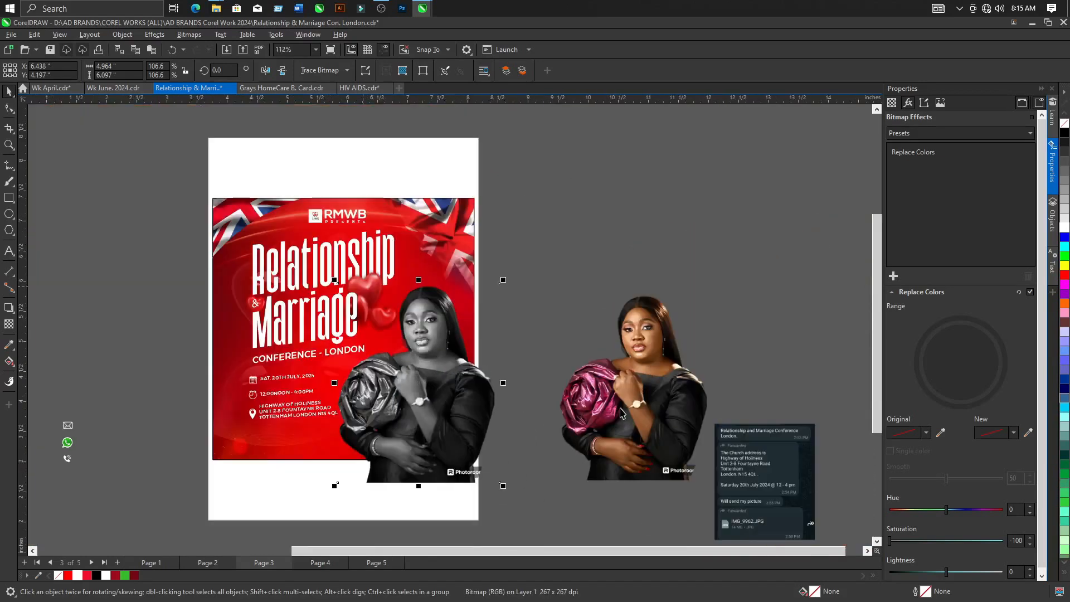
scroll(634, 317, "up", 4)
scroll(633, 317, "down", 4)
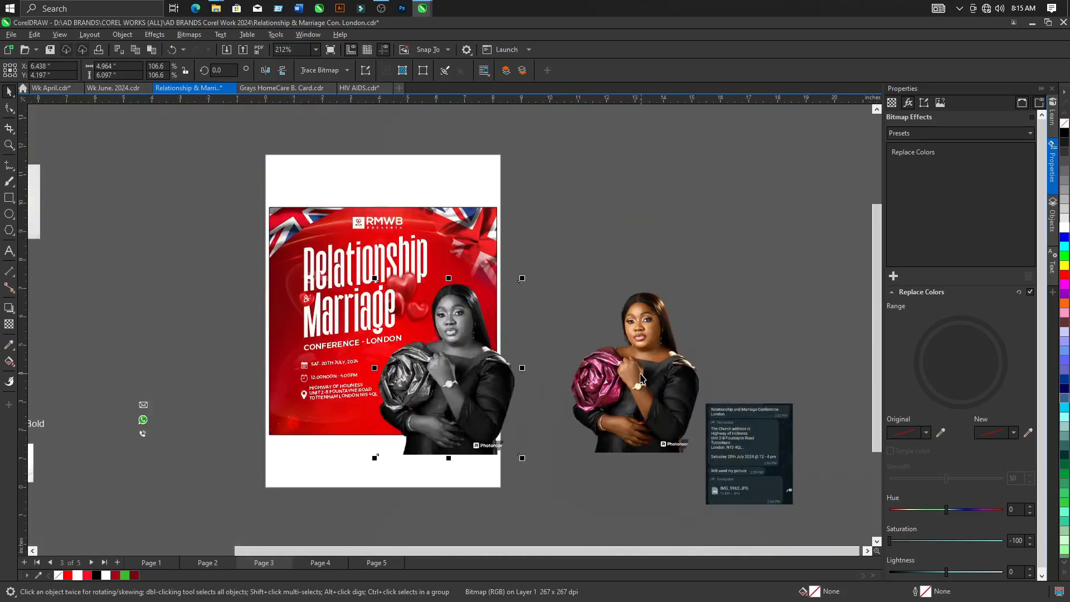
scroll(628, 336, "up", 3)
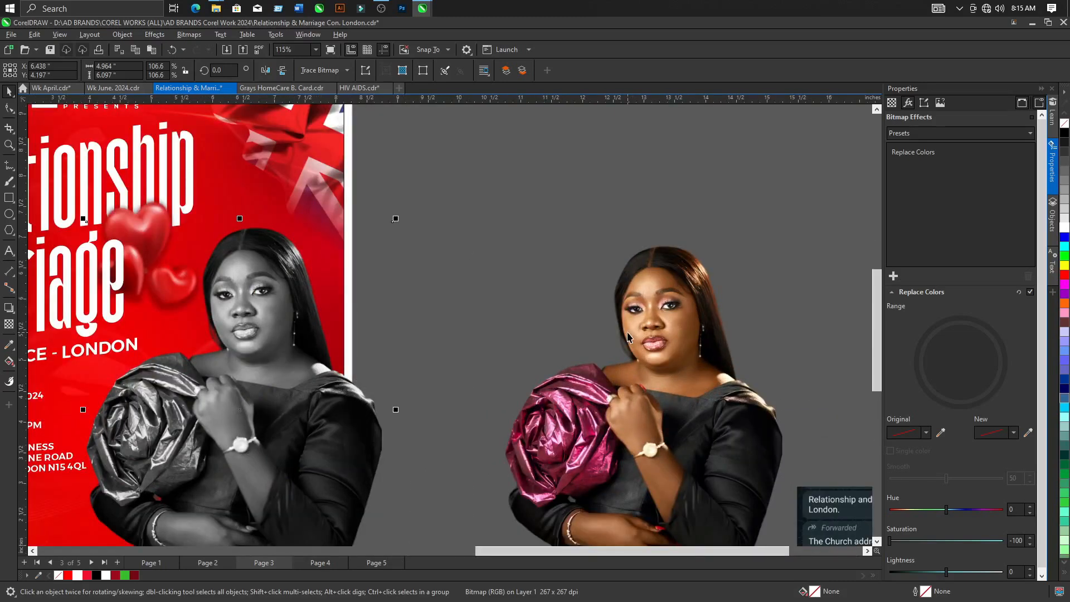
scroll(628, 336, "down", 4)
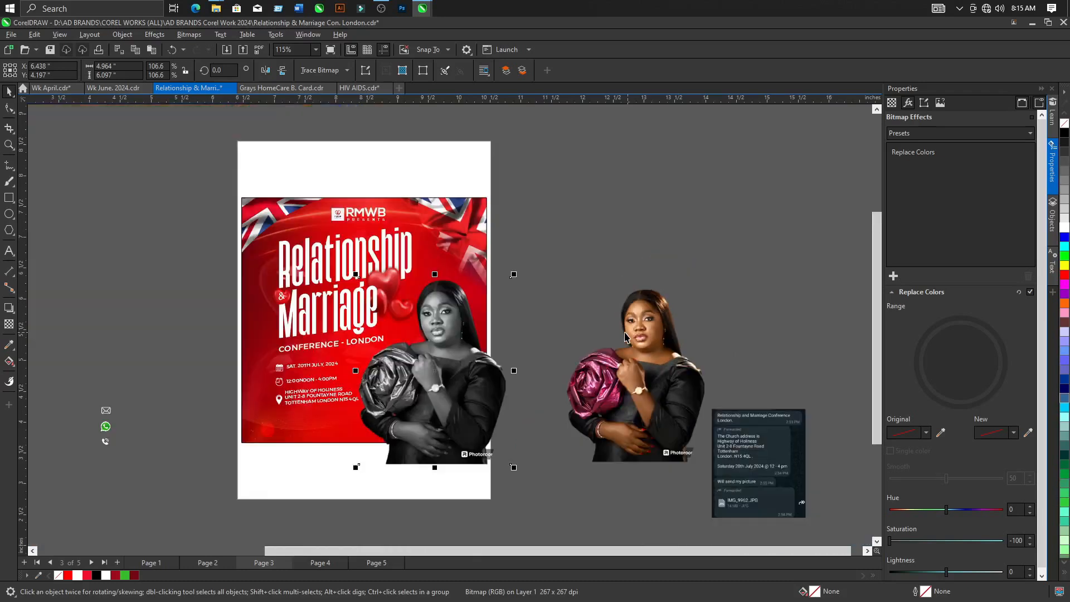
left_click(610, 277)
scroll(397, 380, "up", 2)
scroll(400, 382, "down", 2)
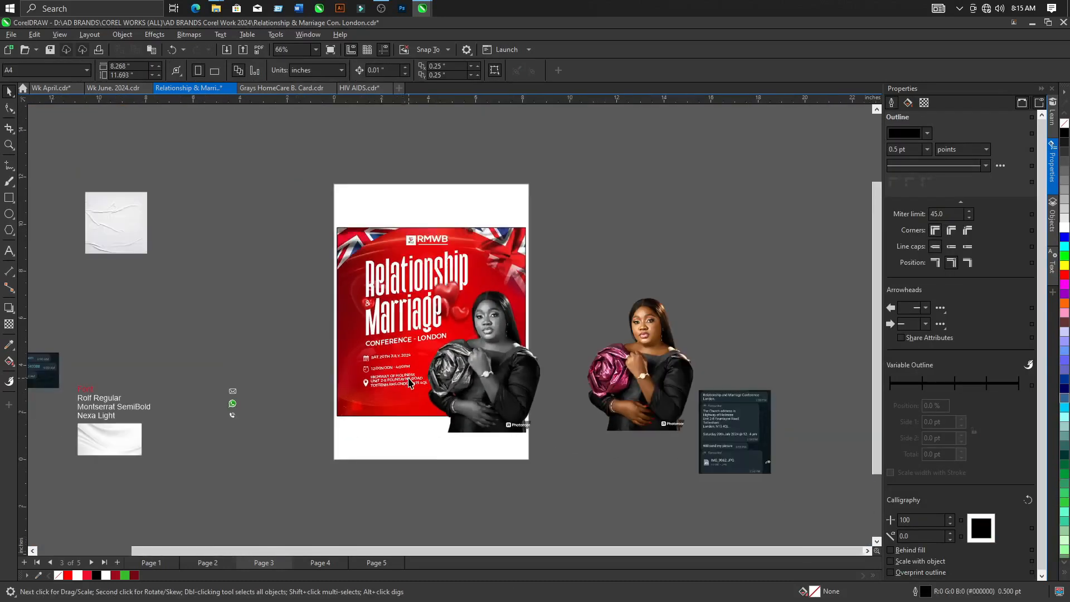
Move the wrinkled paper texture toward the page, enlarge it to about 6.29 by 6.25 inches, and place a duplicate farther out.
scroll(410, 382, "up", 2)
scroll(374, 213, "up", 2)
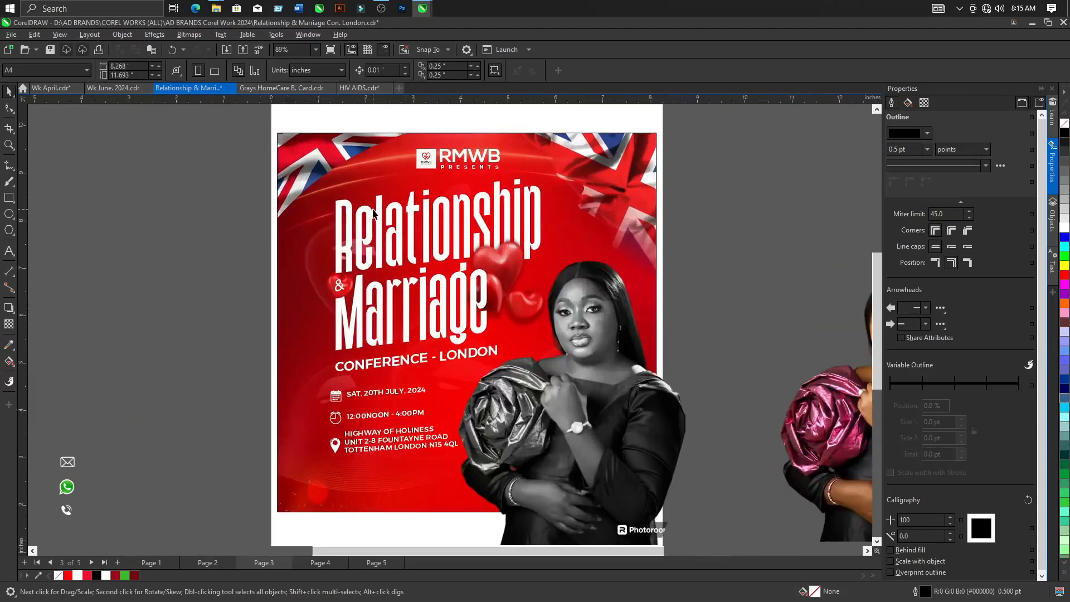
scroll(389, 382, "down", 3)
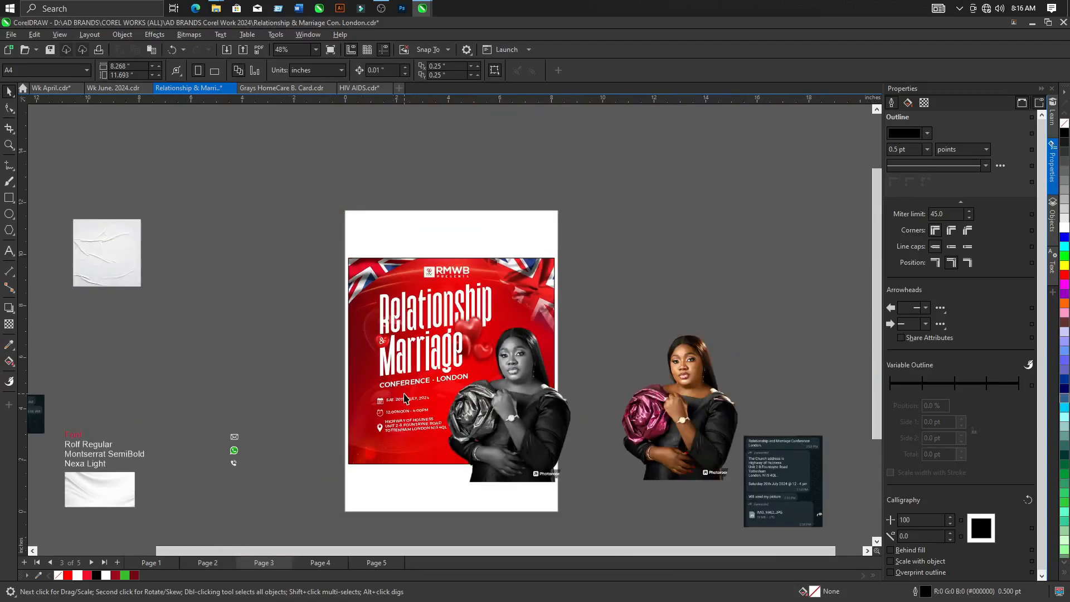
scroll(404, 397, "up", 2)
scroll(374, 367, "down", 2)
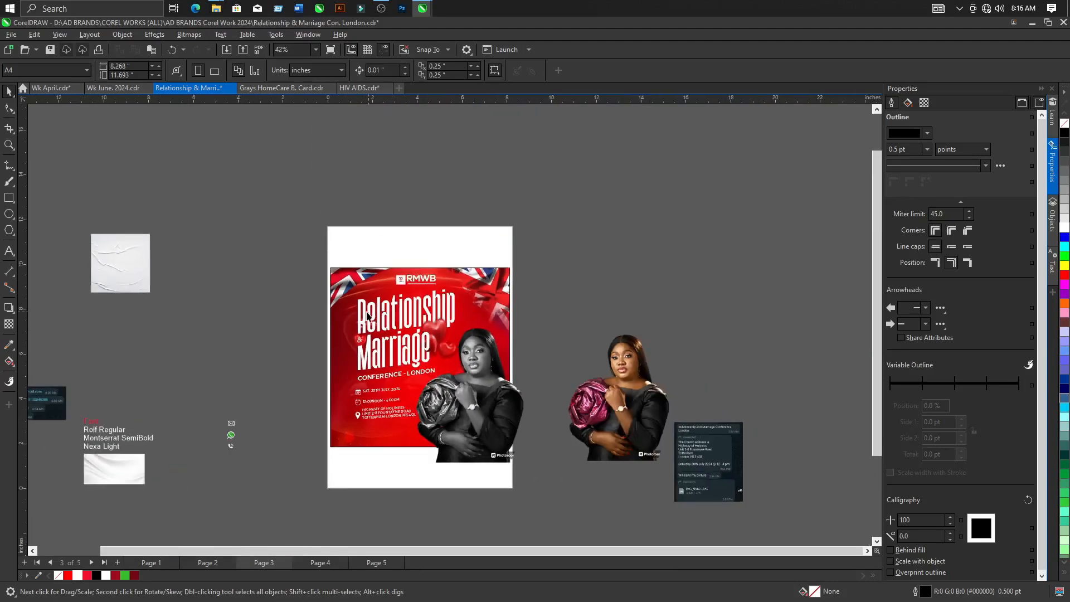
scroll(103, 257, "up", 3)
left_click_drag(96, 258, 353, 355)
left_click_drag(443, 419, 514, 495)
scroll(346, 381, "down", 2)
scroll(346, 380, "up", 2)
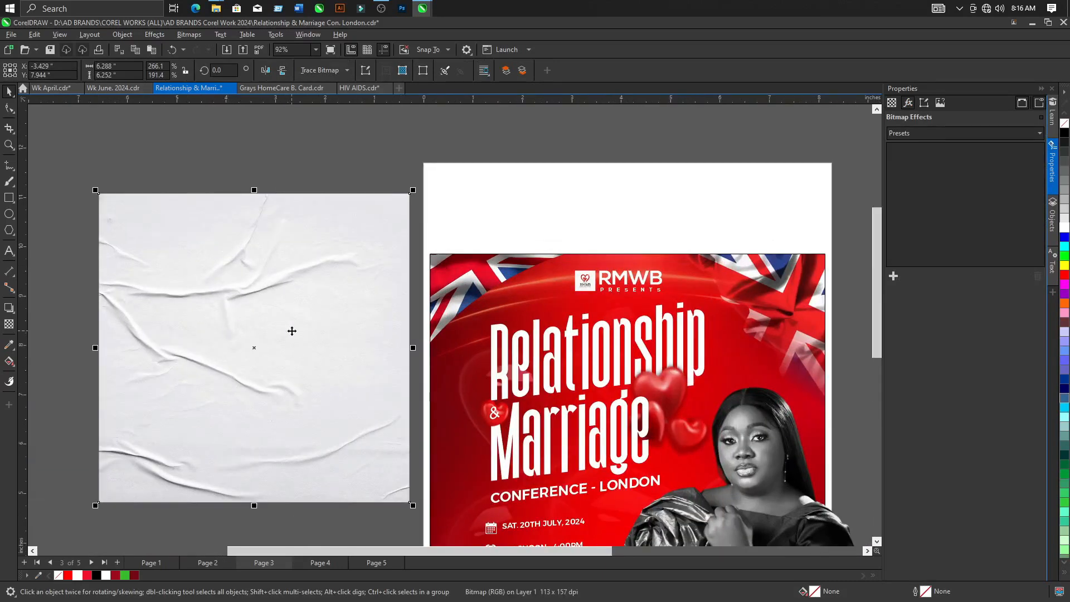
scroll(341, 353, "down", 3)
left_click_drag(342, 354, 198, 336)
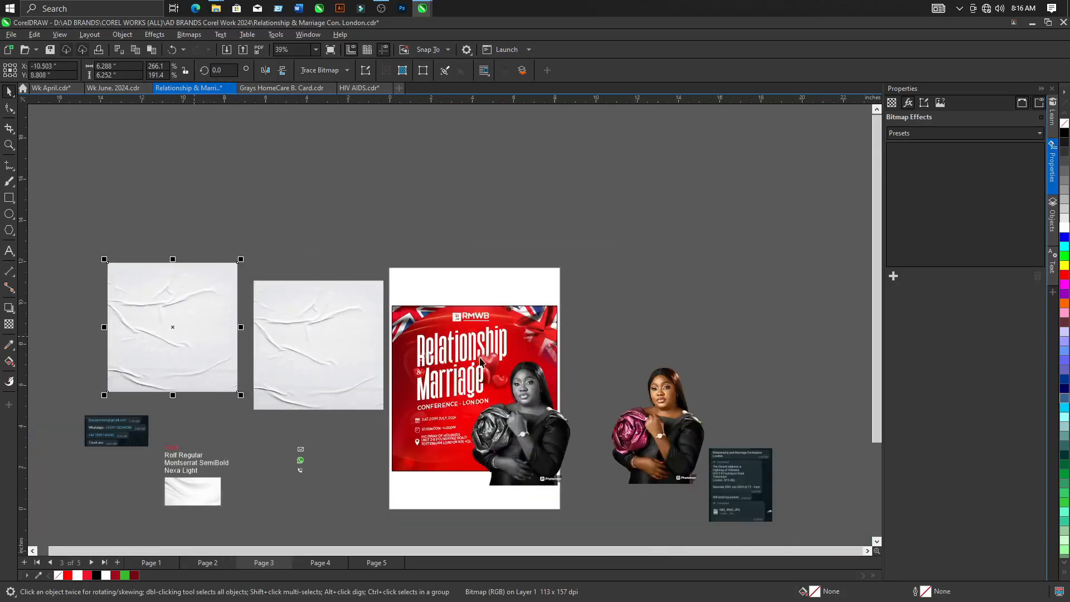
PowerClip the paper texture nearest the flyer inside the title word "Relationship".
scroll(481, 361, "up", 3)
left_click(191, 285)
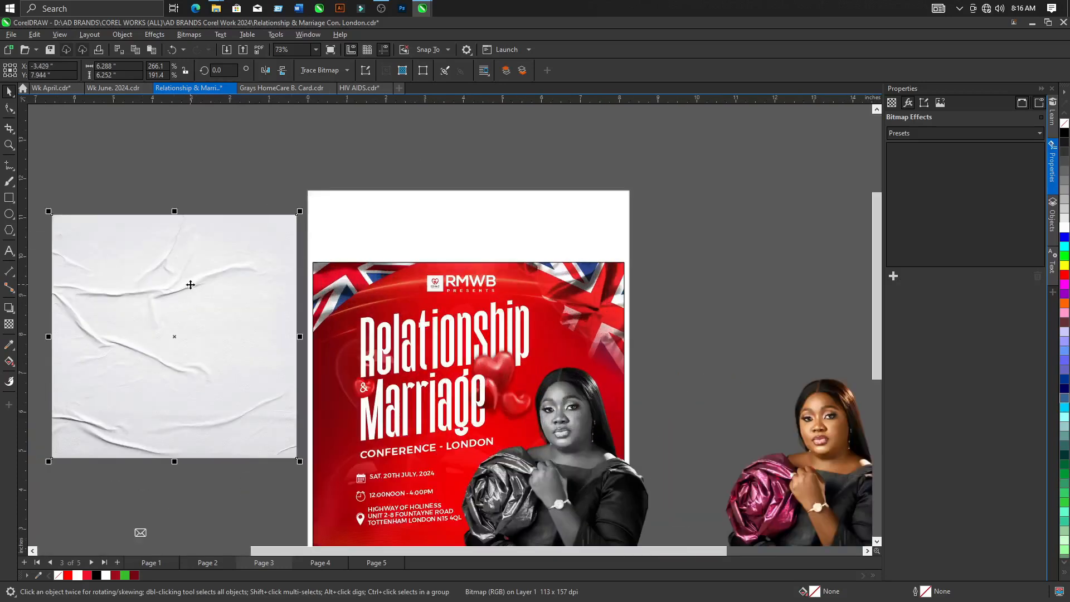
left_click(123, 34)
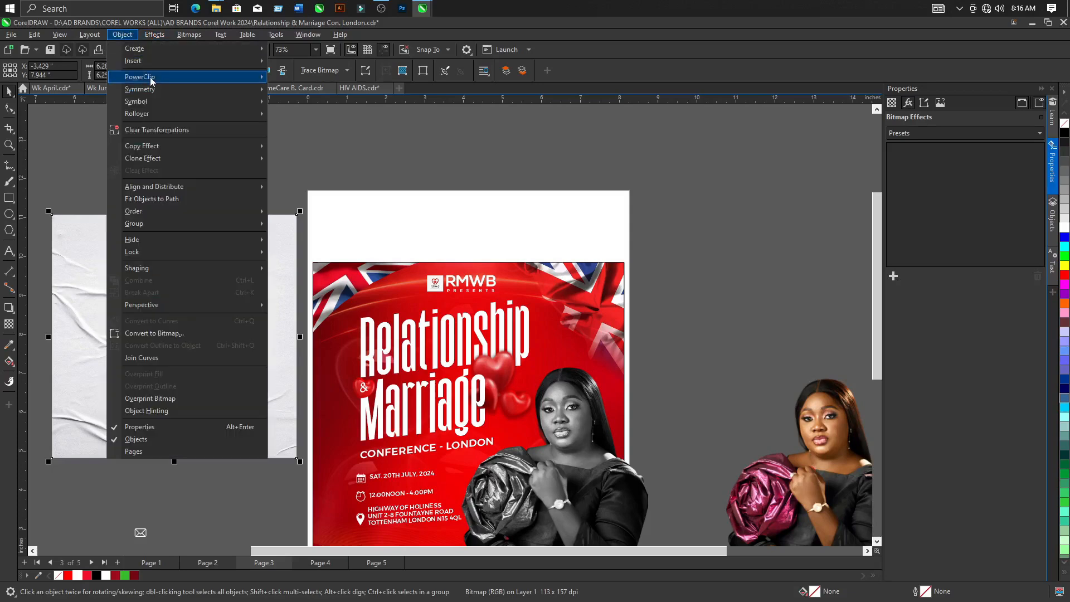
mouse_move(149, 77)
left_click(321, 79)
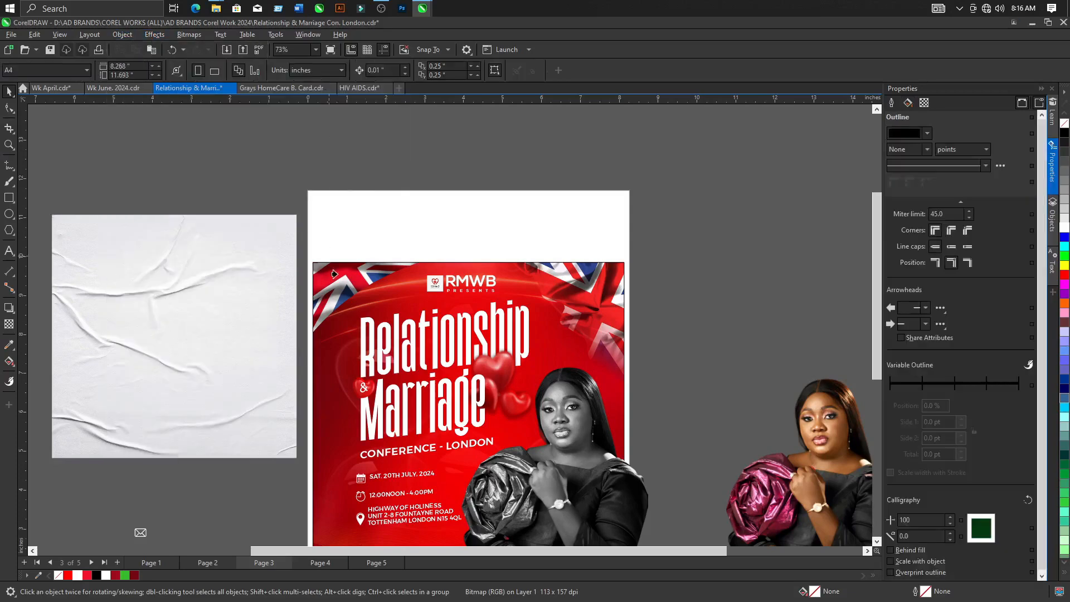
left_click(364, 319)
scroll(412, 342, "up", 2)
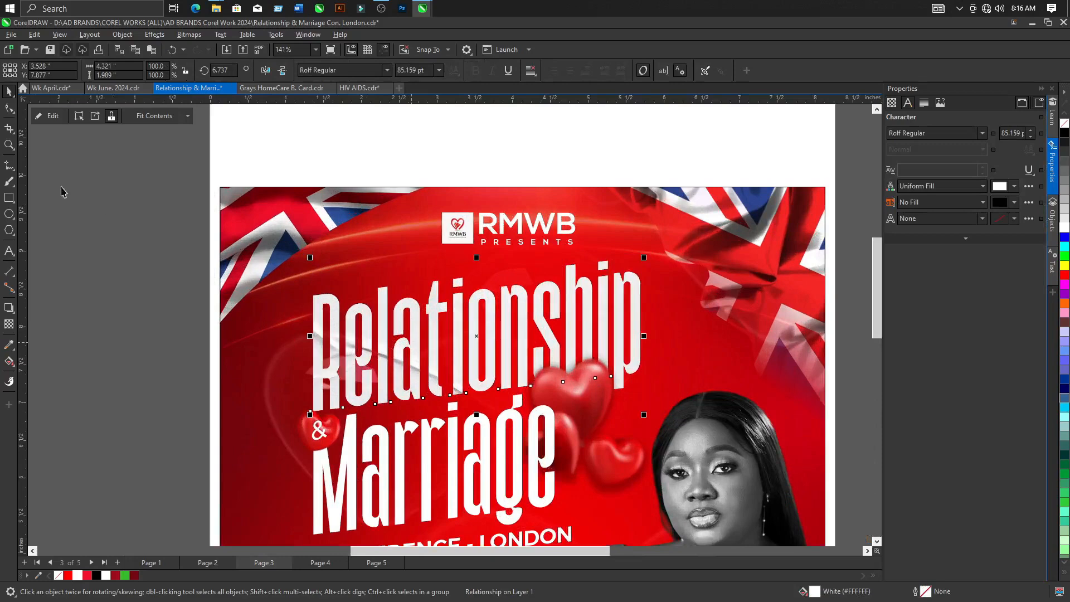
Edit the PowerClip contents of "Relationship", reducing the paper texture's height to about 3.47 inches so the creases cross the letters.
left_click(51, 117)
left_click(303, 403)
left_click_drag(301, 407, 291, 425)
left_click_drag(494, 139, 481, 231)
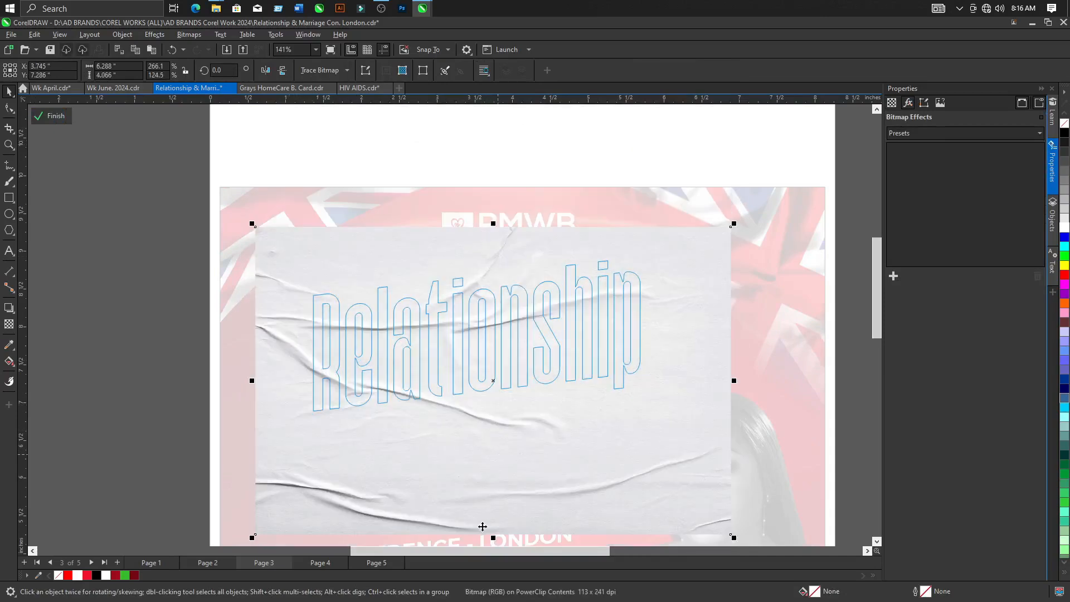
left_click_drag(493, 538, 496, 492)
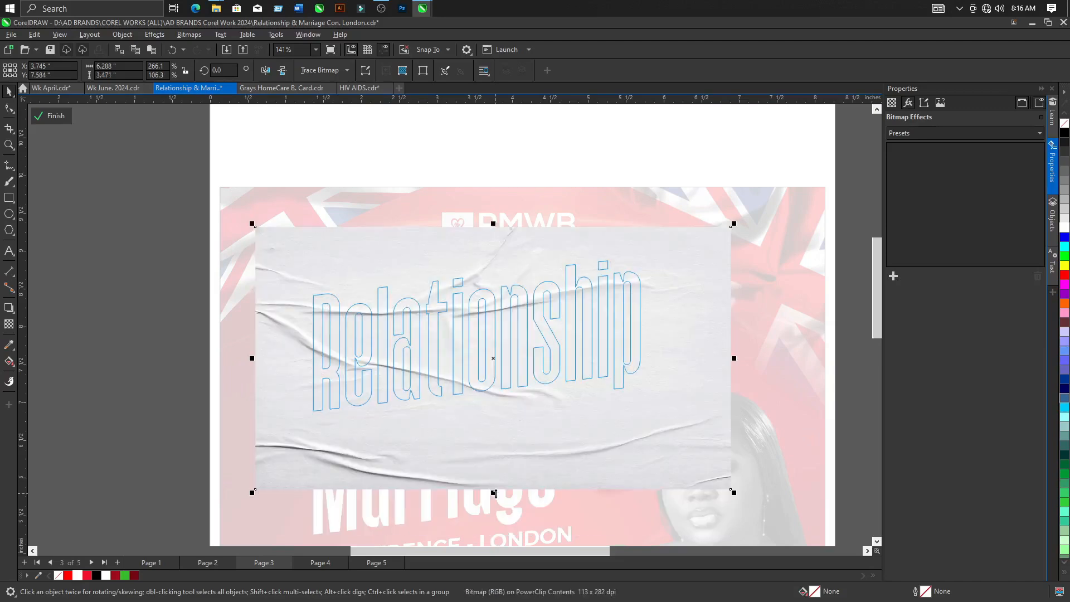
left_click(56, 116)
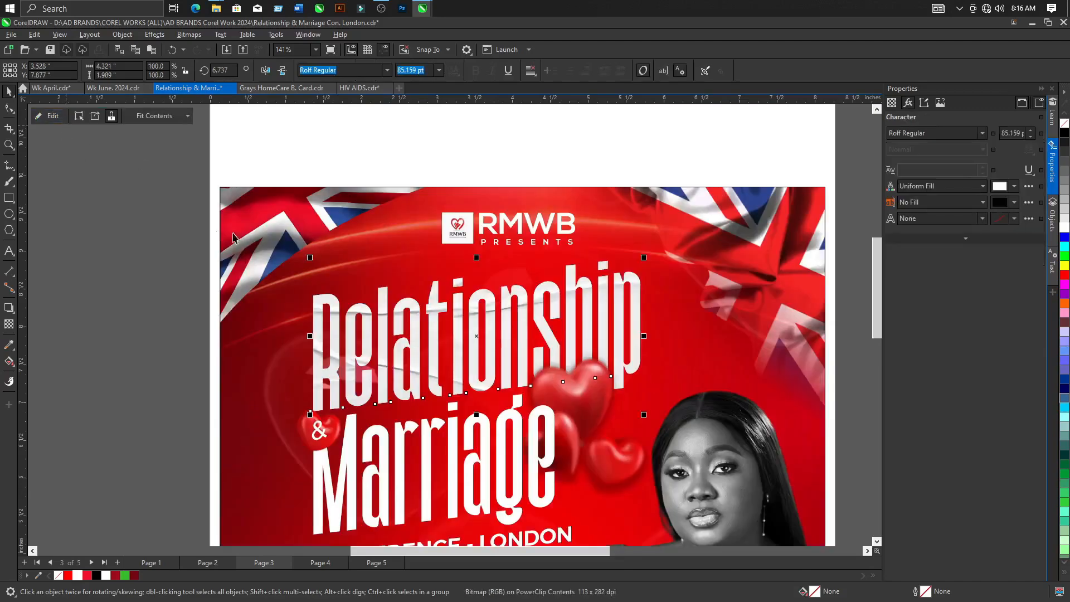
Bring the remaining wrinkled paper texture closer to the flyer and PowerClip it inside the title word "Marriage".
scroll(468, 286, "down", 3)
scroll(468, 286, "down", 2)
left_click(139, 275)
left_click_drag(138, 275, 218, 291)
scroll(363, 347, "up", 2)
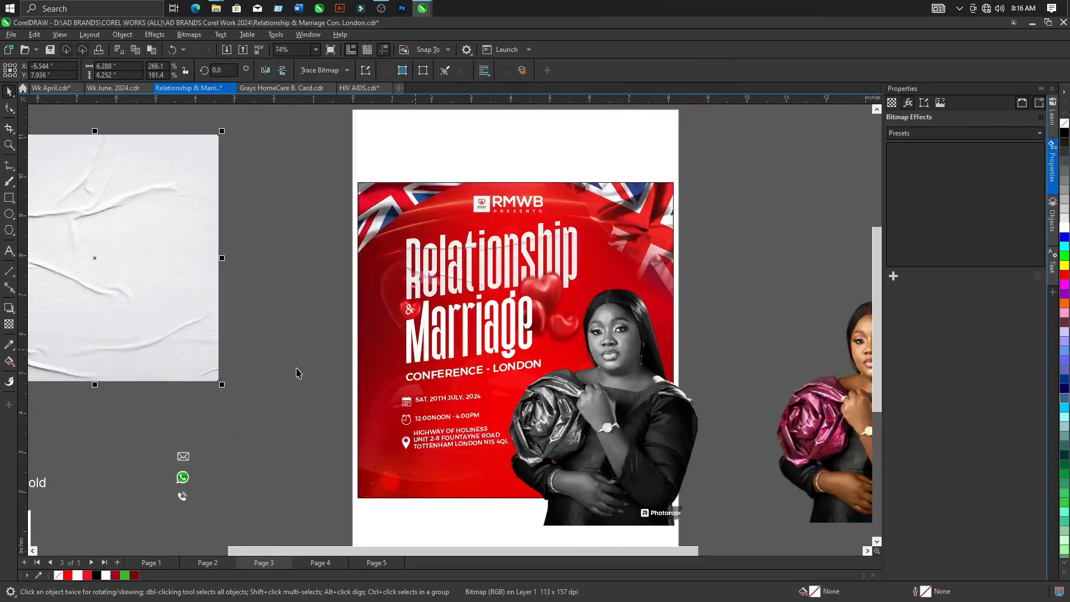
left_click(122, 34)
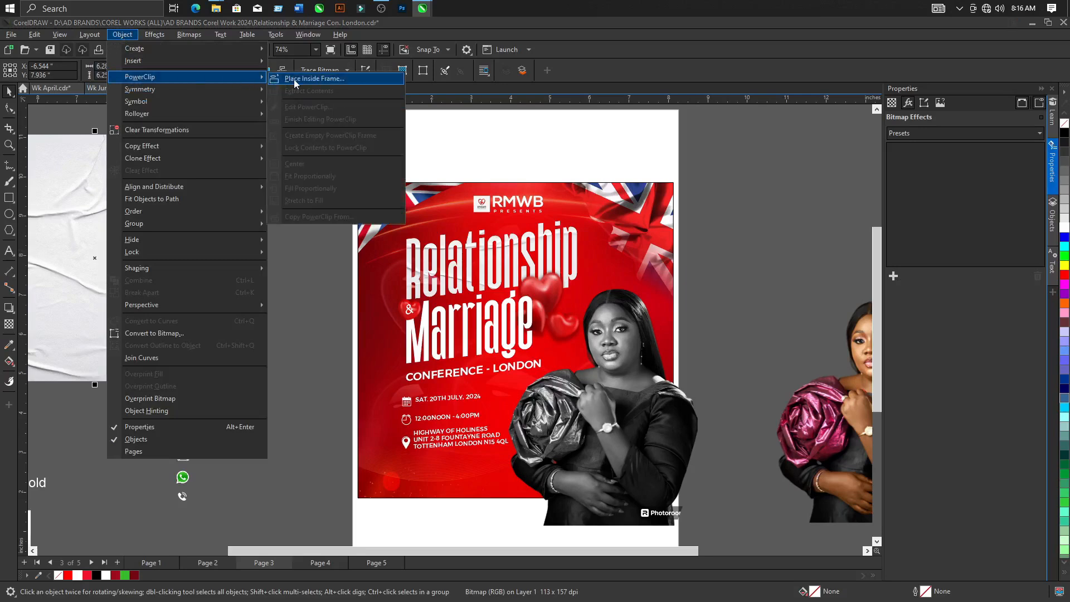
left_click(294, 79)
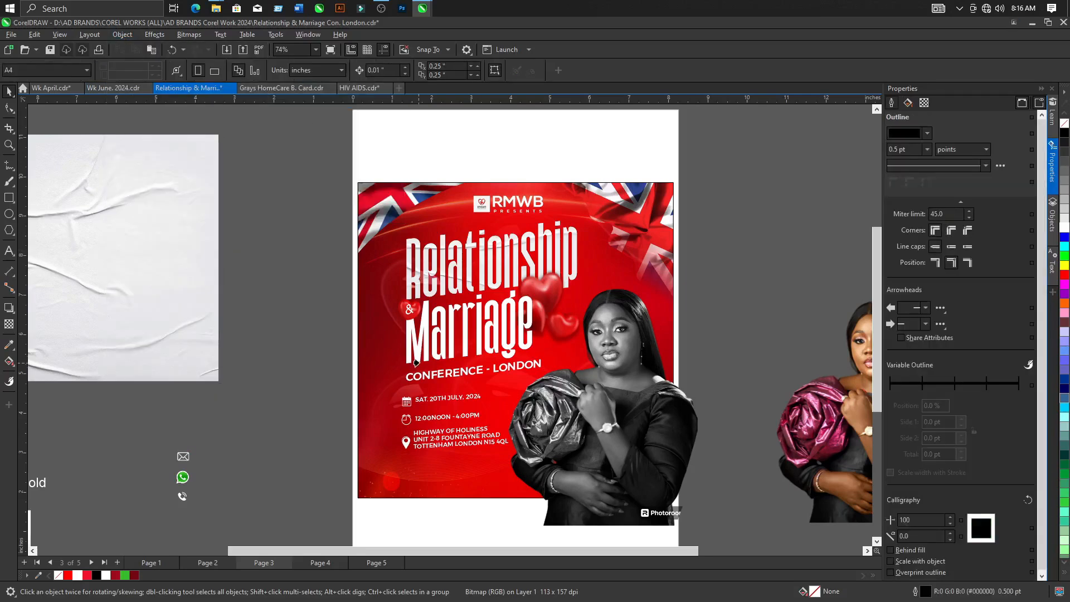
left_click(415, 355)
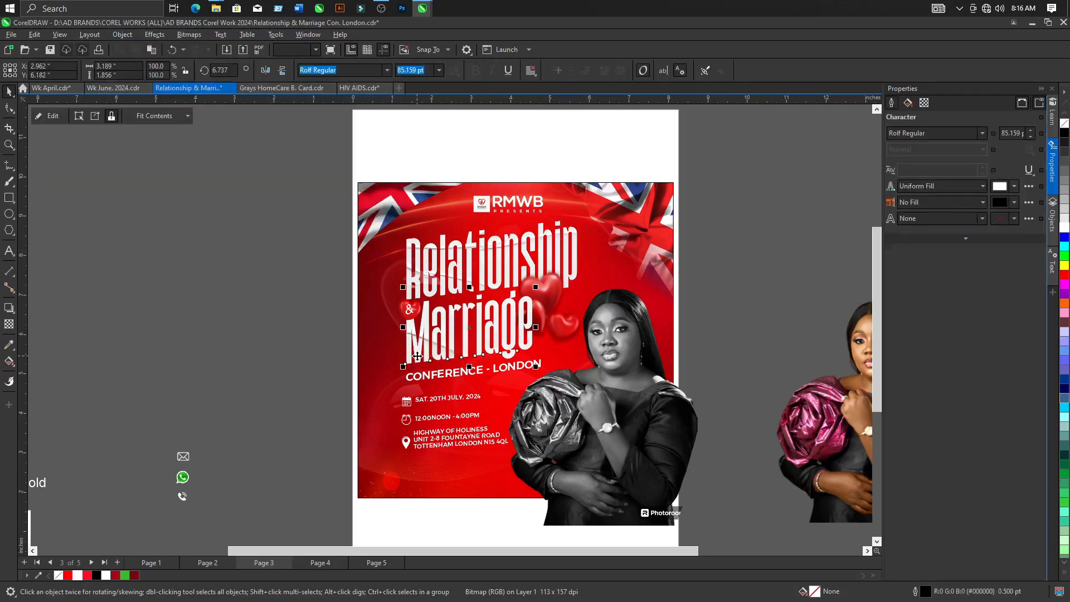
Edit the PowerClip contents of "Marriage" and shift the paper texture so its creases run across the letters.
left_click(51, 116)
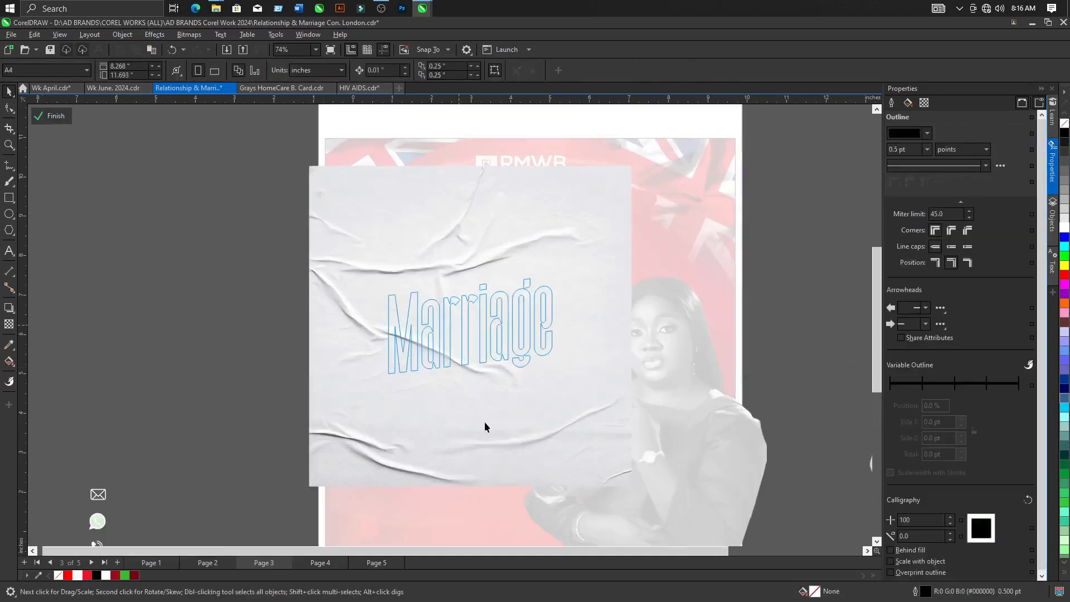
scroll(485, 424, "up", 2)
left_click(485, 412)
left_click_drag(485, 413, 525, 401)
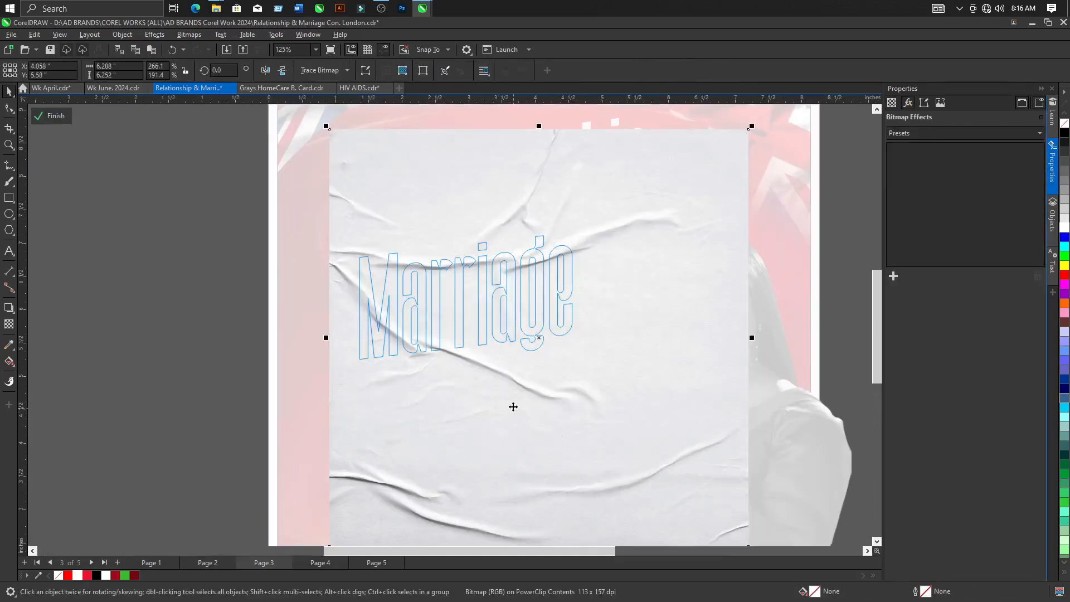
left_click(53, 116)
scroll(420, 329, "down", 5)
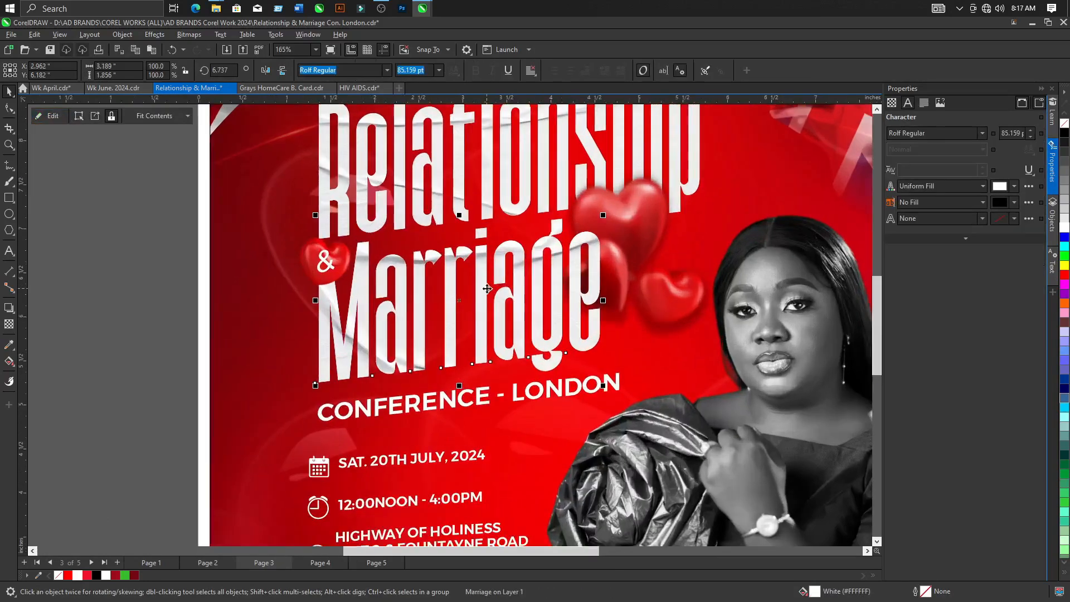
Examine the textured title on the flyer and the contact icons beside the page.
left_click(282, 261)
scroll(490, 262, "up", 2)
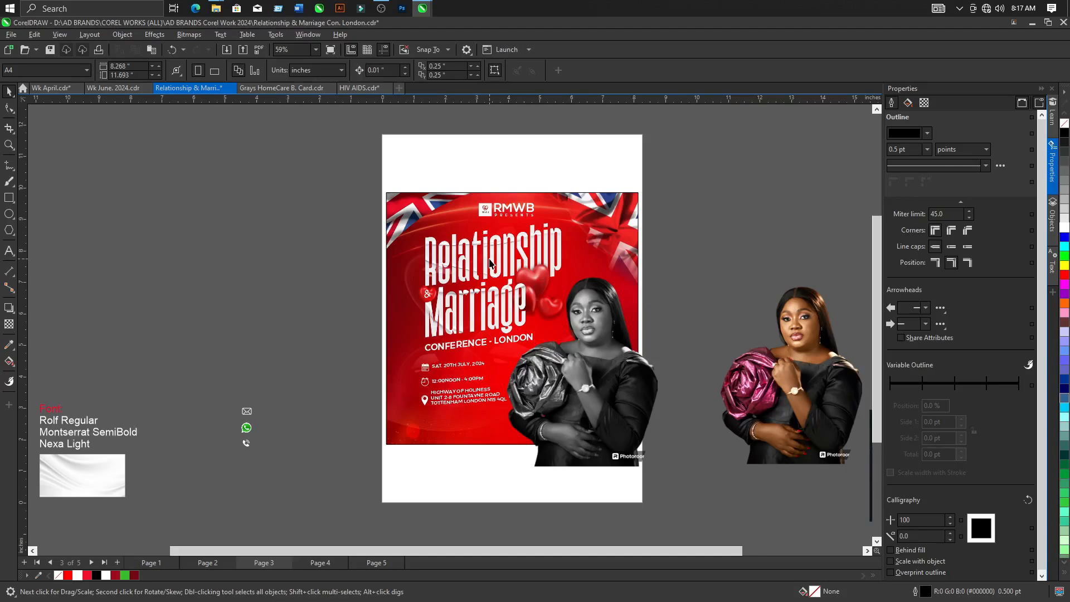
scroll(474, 357, "down", 2)
scroll(340, 363, "up", 1)
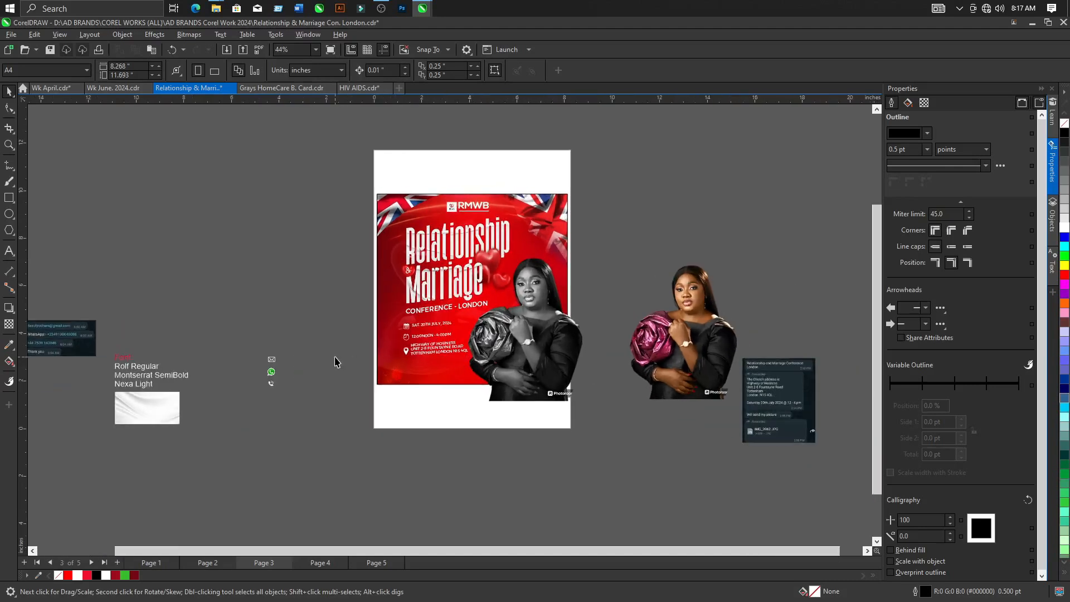
scroll(335, 368, "down", 1)
scroll(281, 377, "up", 2)
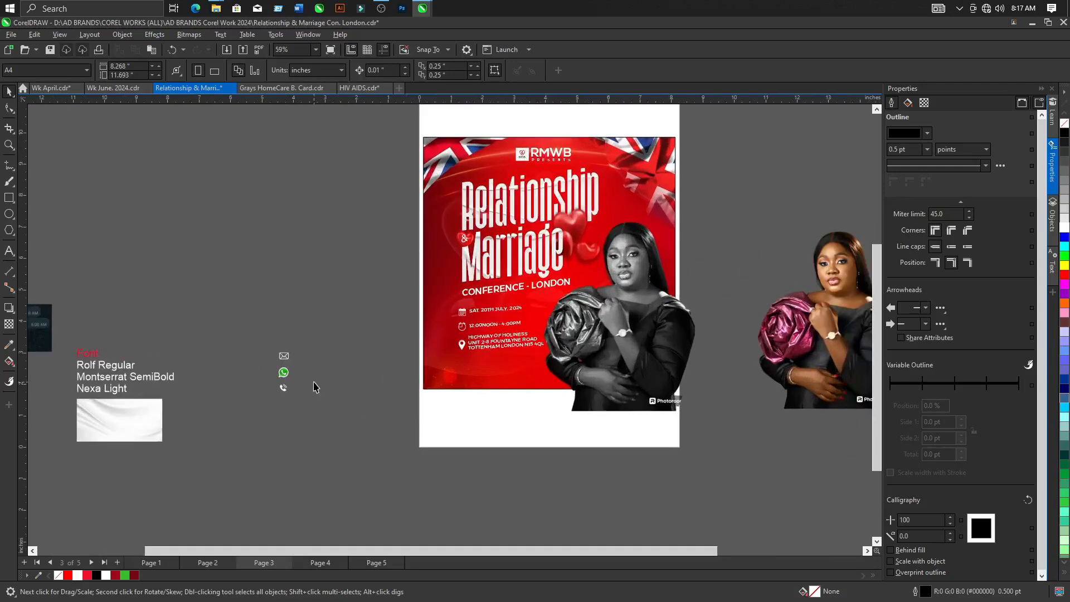
scroll(315, 387, "up", 4)
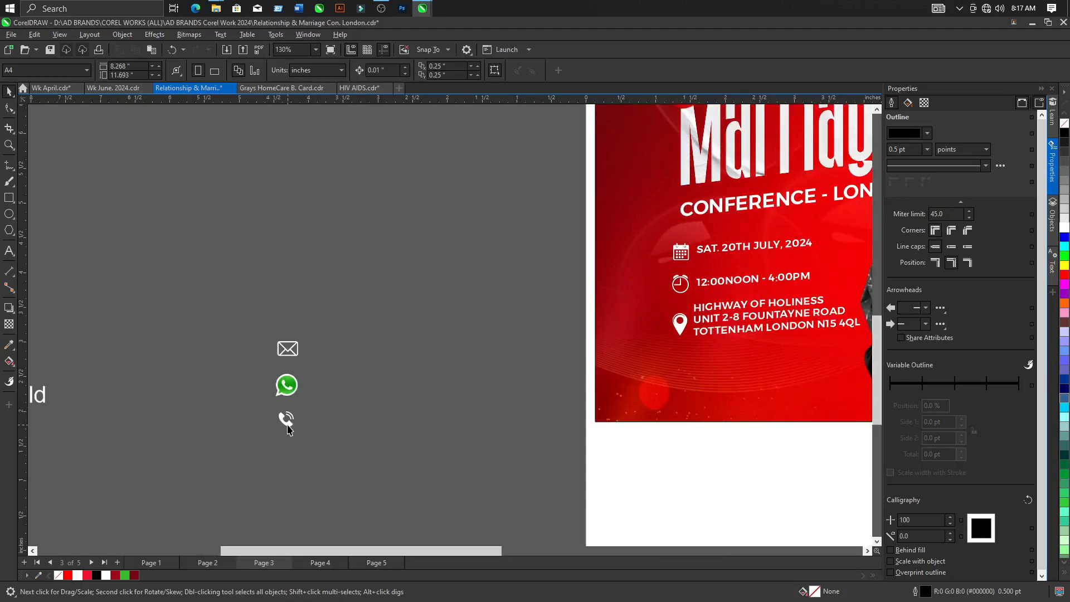
scroll(258, 390, "down", 3)
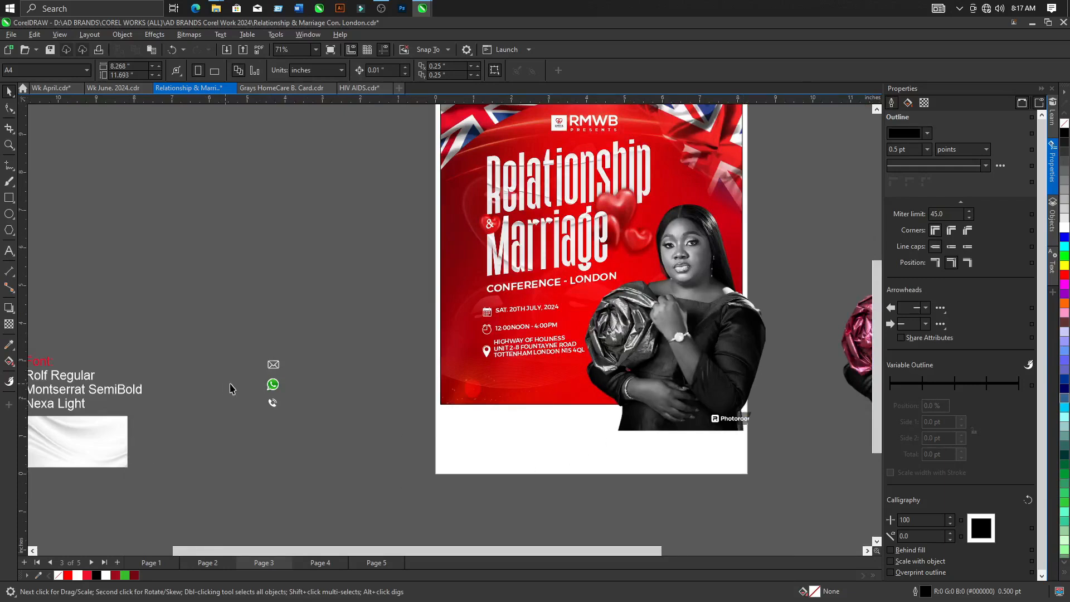
Copy the white draped-fabric strip from inside the finished flyer's PowerClip on Page 2 and return to Page 3.
left_click(221, 561)
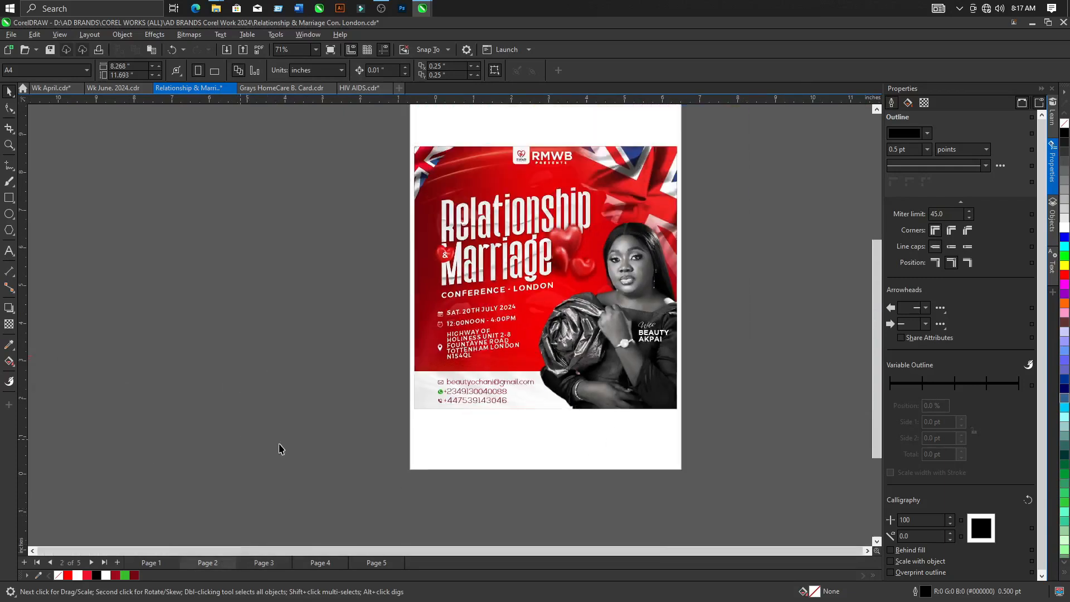
left_click(445, 412)
double_click(445, 408)
scroll(438, 408, "up", 1)
left_click(396, 392)
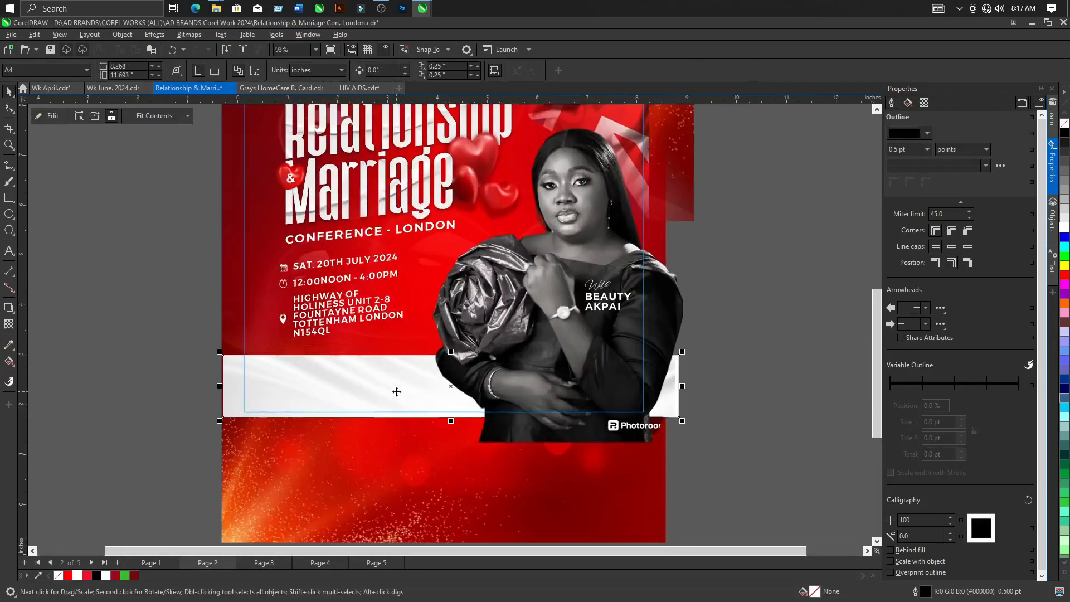
left_click(88, 158)
left_click(42, 117)
left_click(181, 493)
left_click(267, 564)
Paste the white fabric strip inside the flyer background's PowerClip on Page 3, along its lower edge.
scroll(503, 396, "down", 3)
scroll(148, 411, "up", 3)
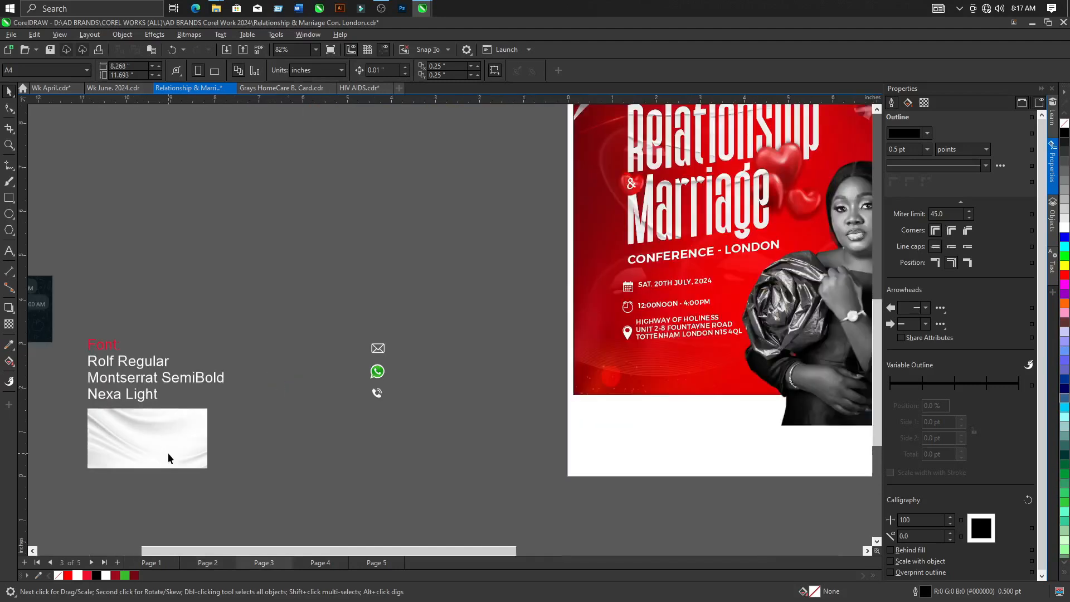
left_click(169, 452)
scroll(185, 430, "down", 2)
scroll(473, 409, "up", 2)
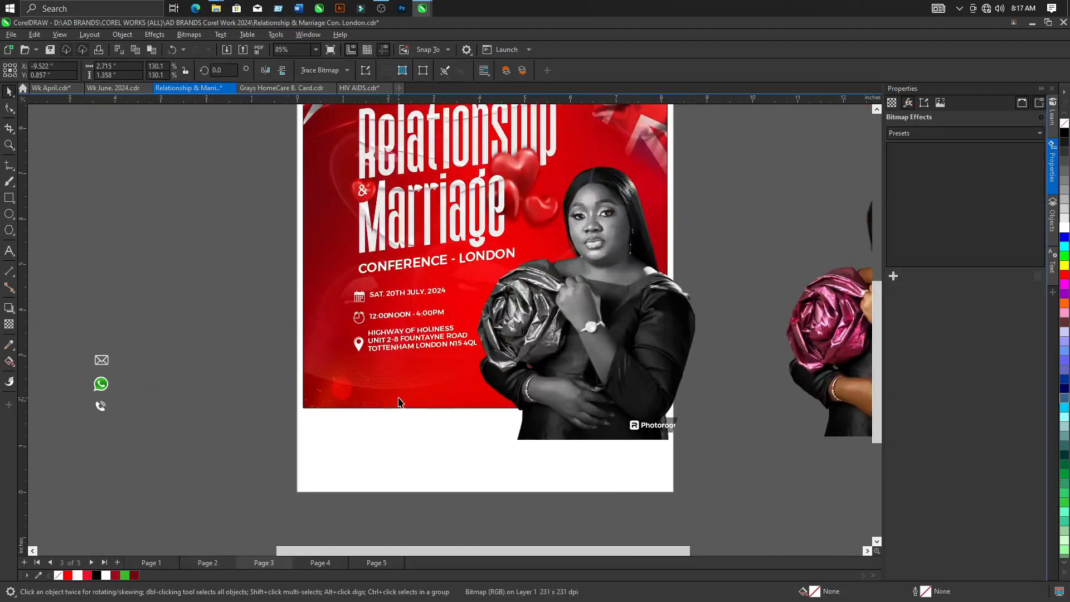
double_click(399, 399)
left_click(399, 398)
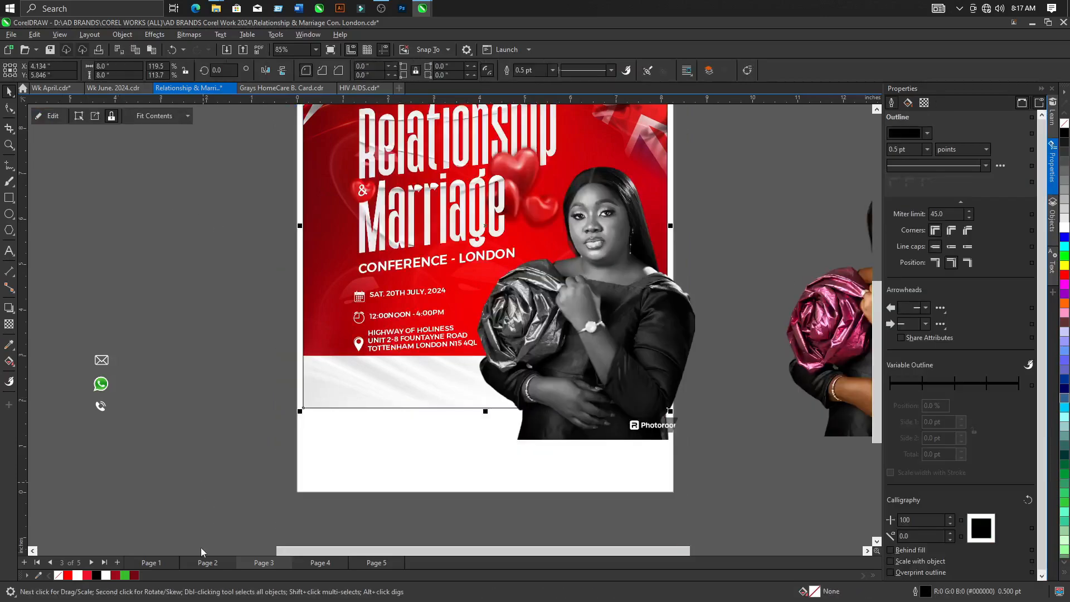
Copy the contact lines with their icons from the Page 2 flyer and paste them onto the white strip on Page 3.
left_click(205, 558)
left_click_drag(260, 350, 506, 437)
left_click(257, 562)
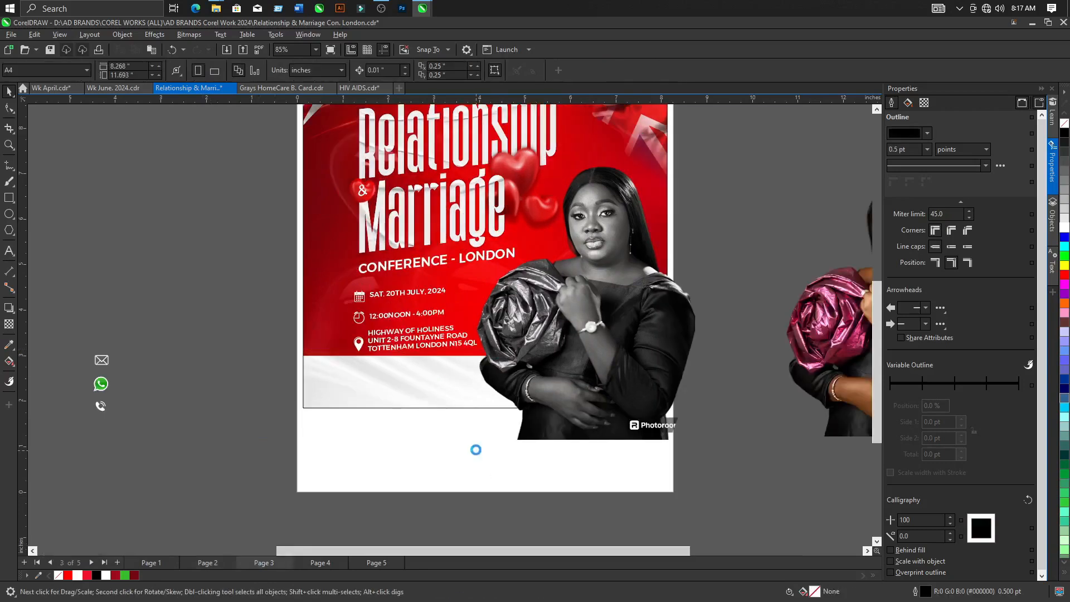
Check the font of the pasted e-mail line against the font list beside the page.
scroll(373, 430, "up", 6)
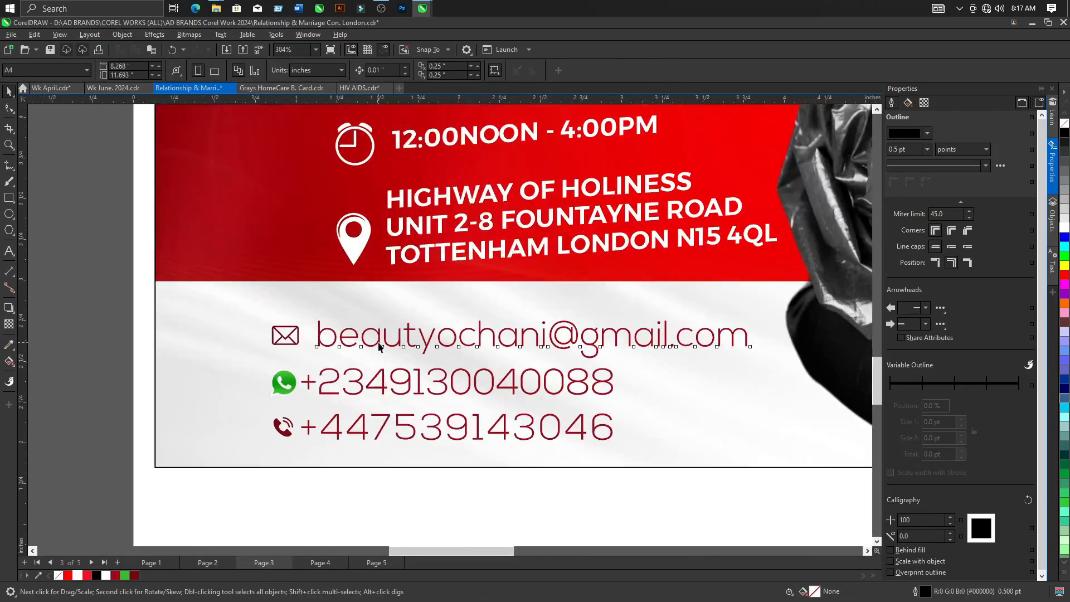
left_click(378, 346)
scroll(485, 305, "down", 1)
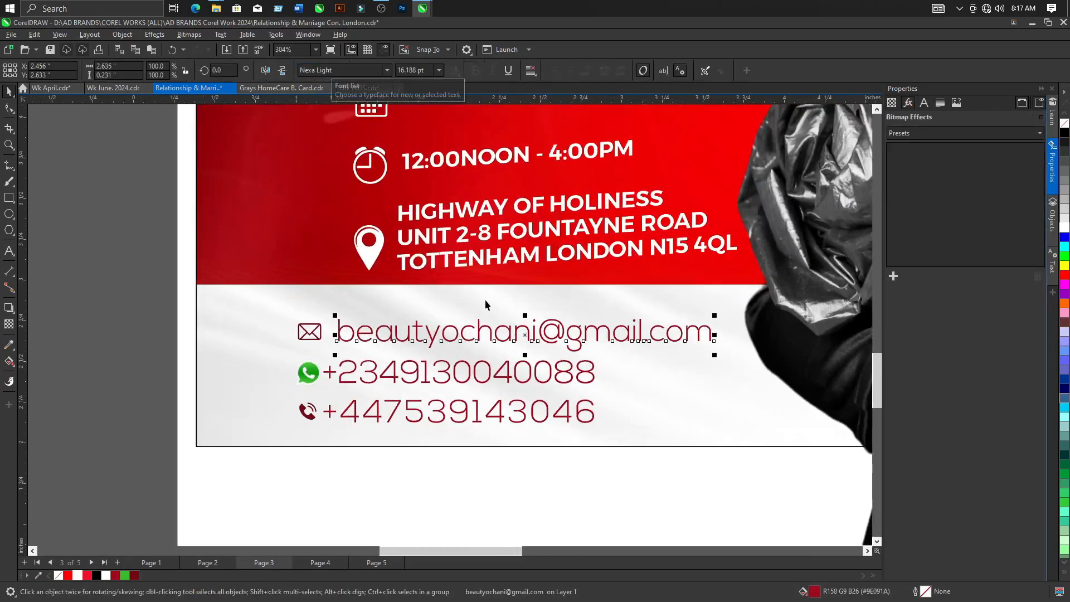
scroll(485, 304, "down", 4)
scroll(165, 399, "up", 1)
scroll(42, 337, "up", 3)
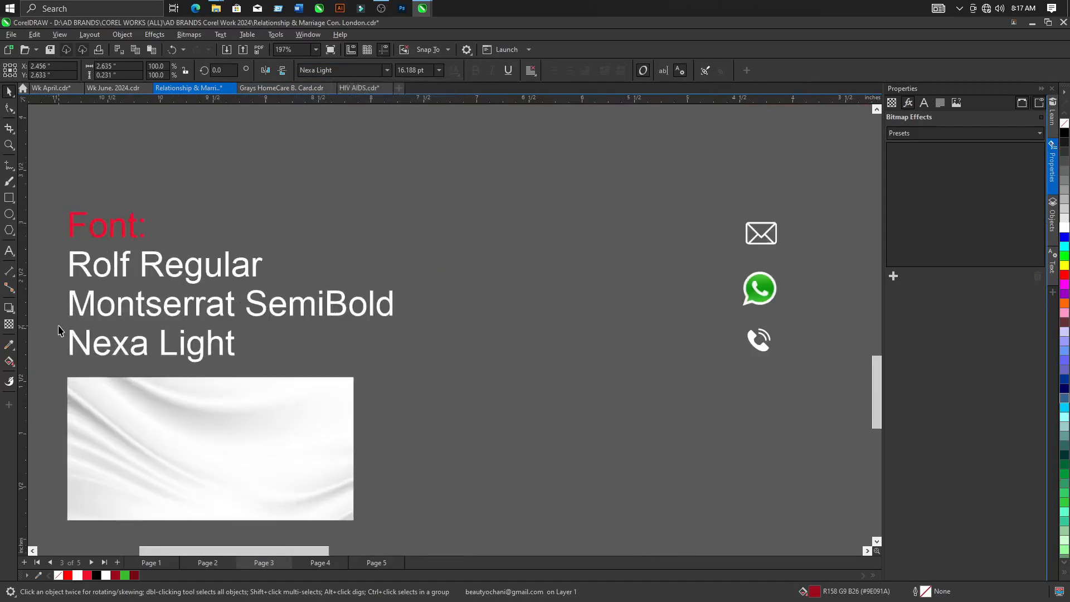
scroll(61, 331, "down", 4)
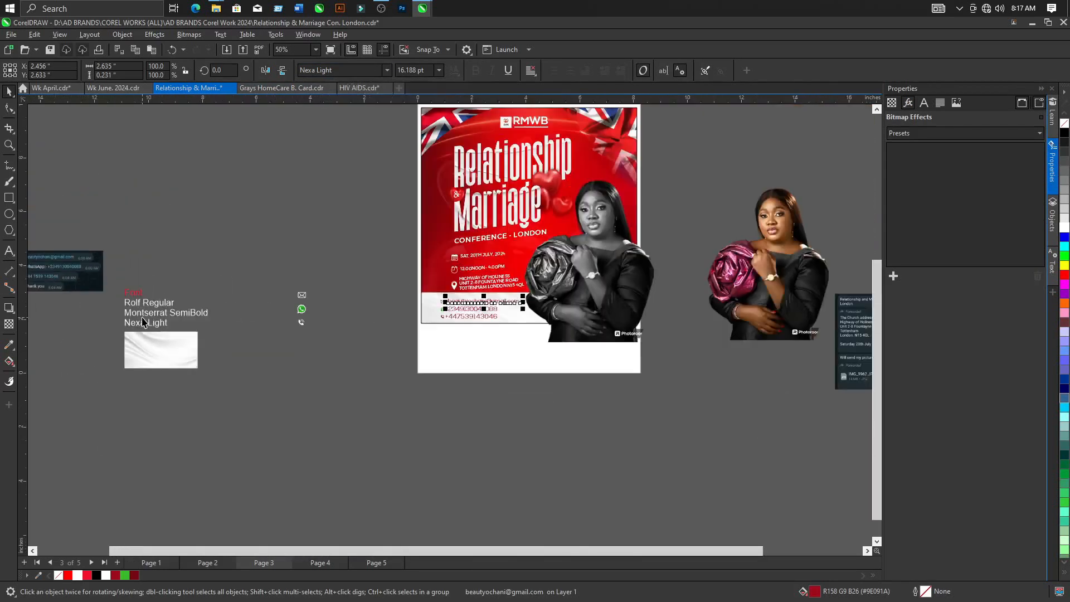
scroll(435, 304, "up", 4)
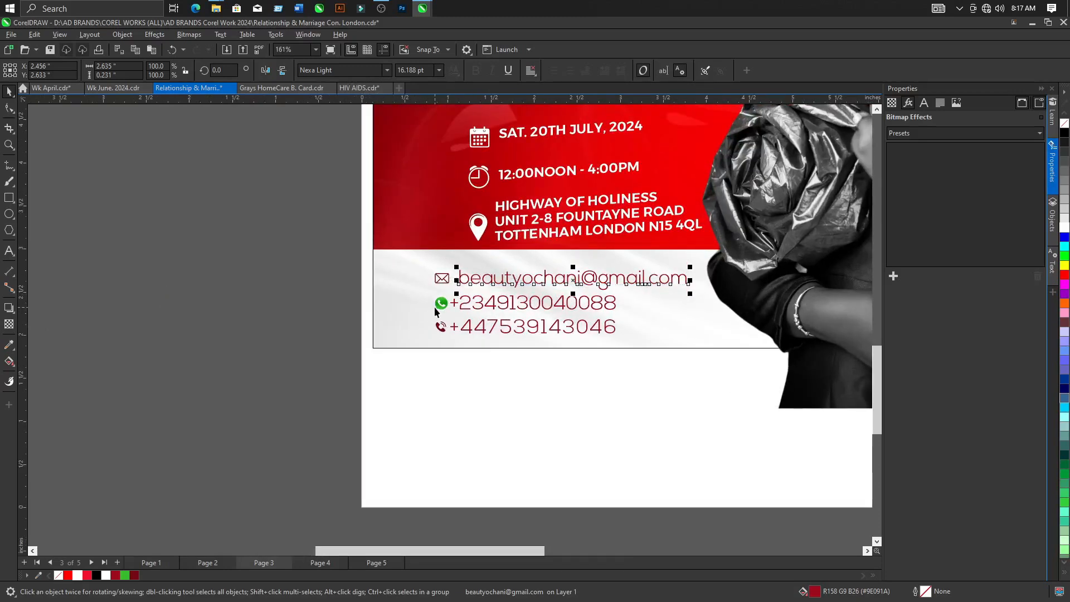
Try to move the greyscale photo off the flyer onto the empty area beside the page, and undo that move.
scroll(468, 357, "down", 4)
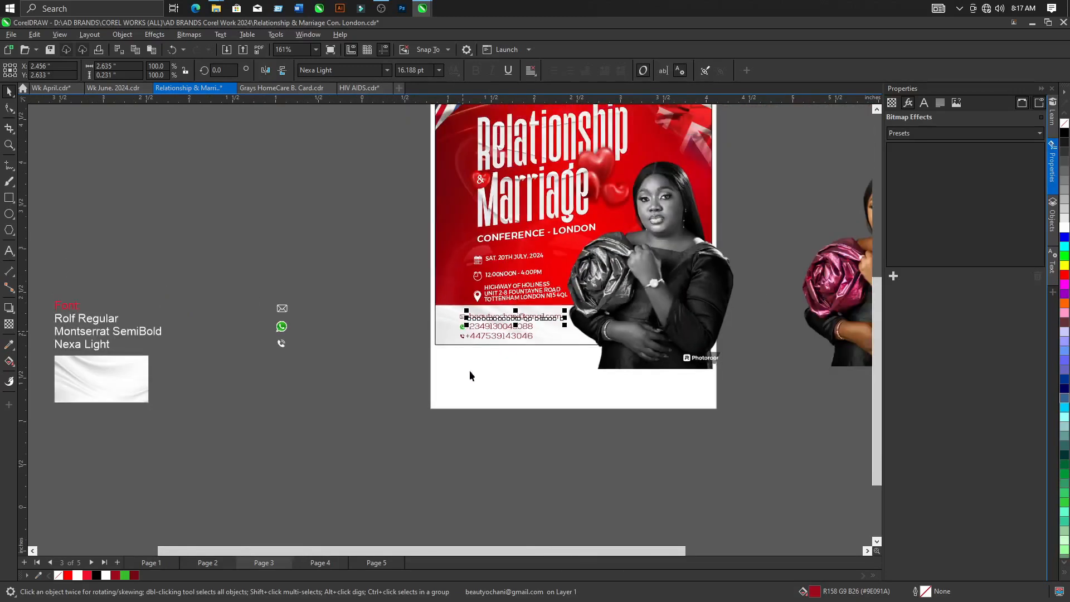
left_click(634, 419)
scroll(446, 404, "down", 2)
scroll(601, 328, "up", 5)
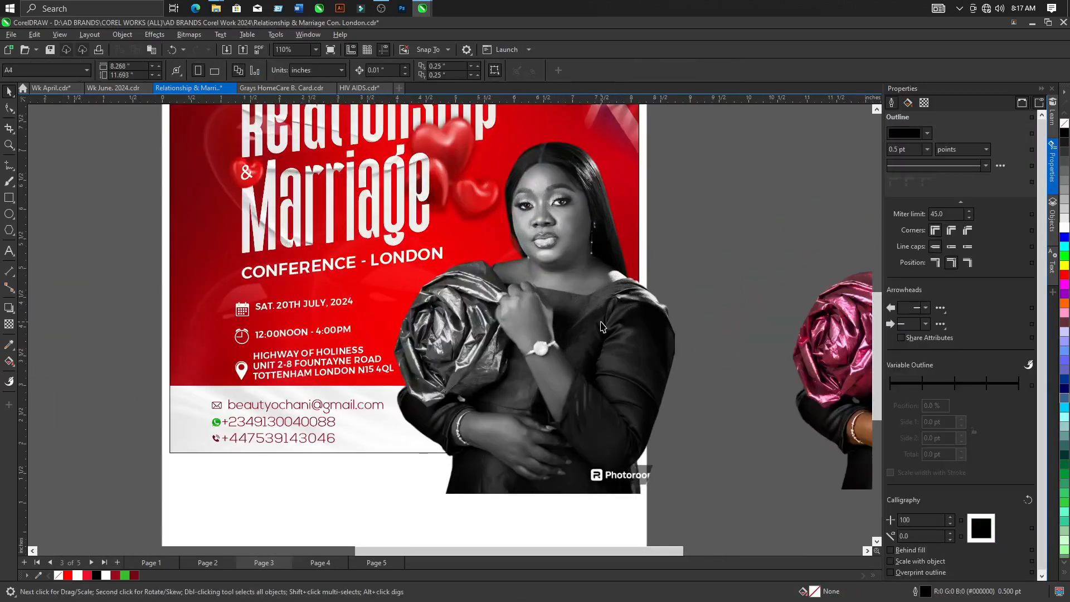
left_click(601, 324)
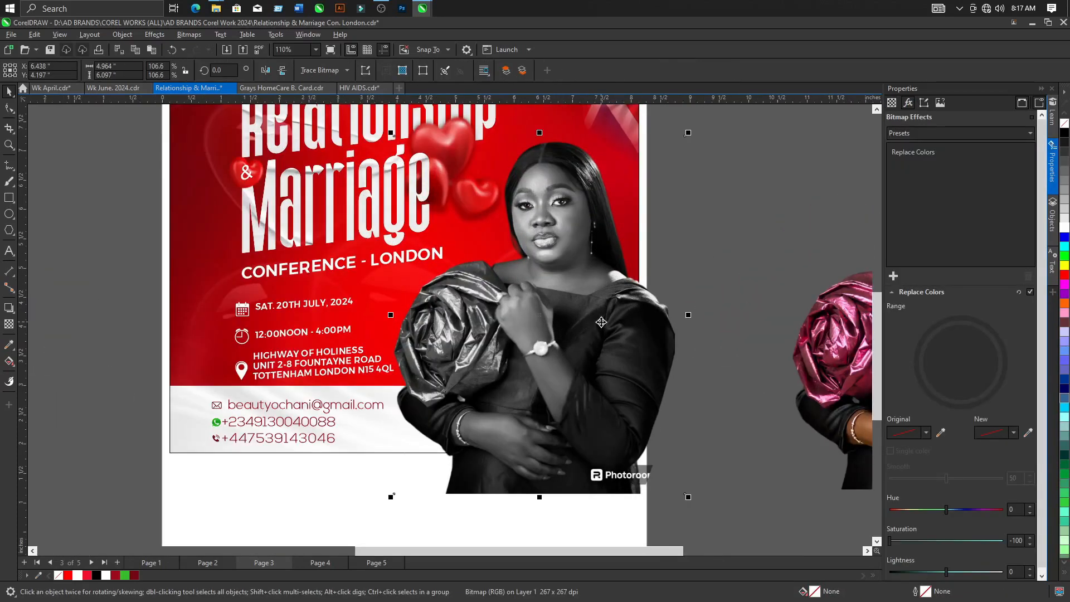
scroll(524, 427, "down", 2)
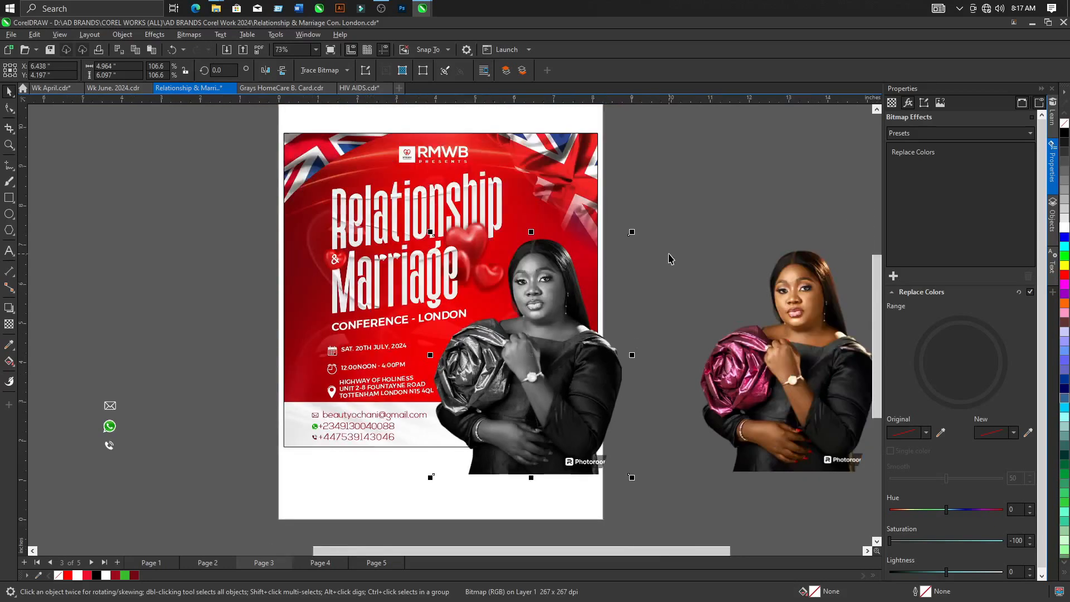
scroll(617, 340, "up", 2)
left_click_drag(535, 457, 741, 294)
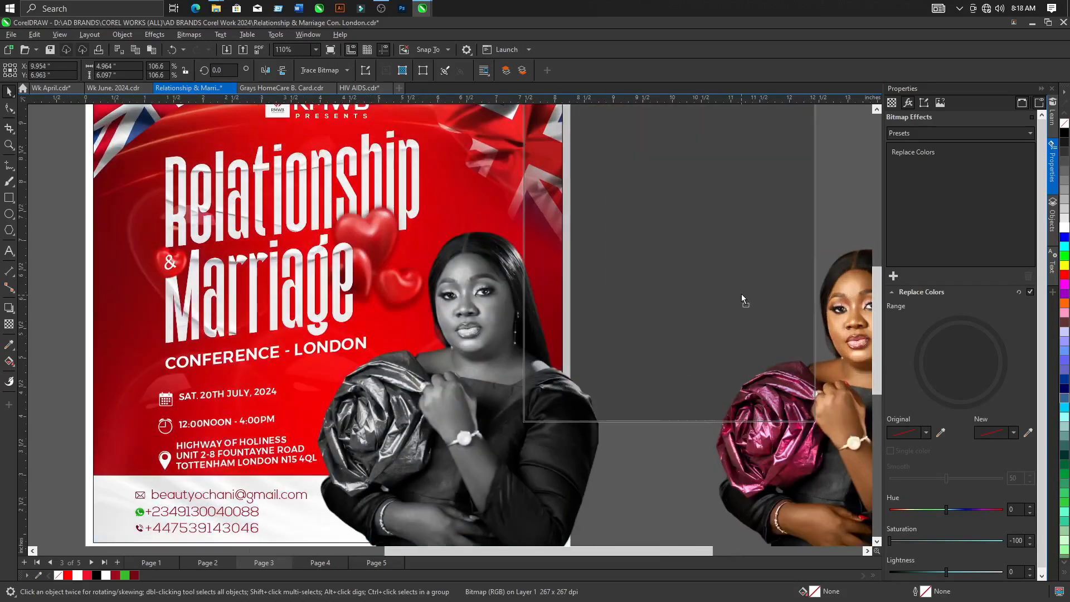
key("ctrl+z")
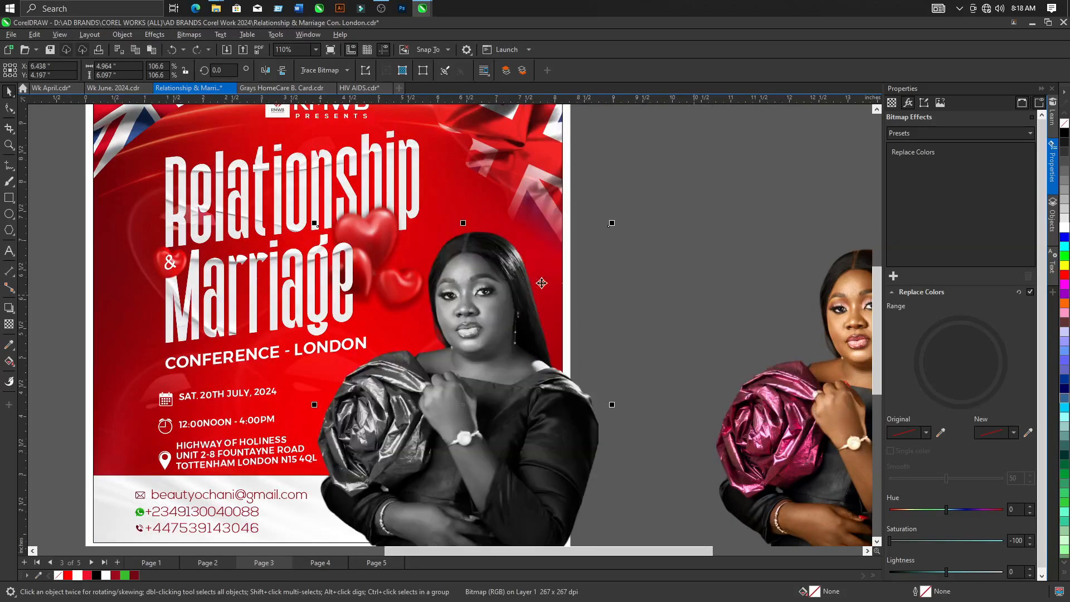
Cut the greyscale photo and paste it inside the flyer background's PowerClip over the white strip, and finish editing the clip contents.
scroll(542, 284, "down", 2)
scroll(504, 485, "up", 2)
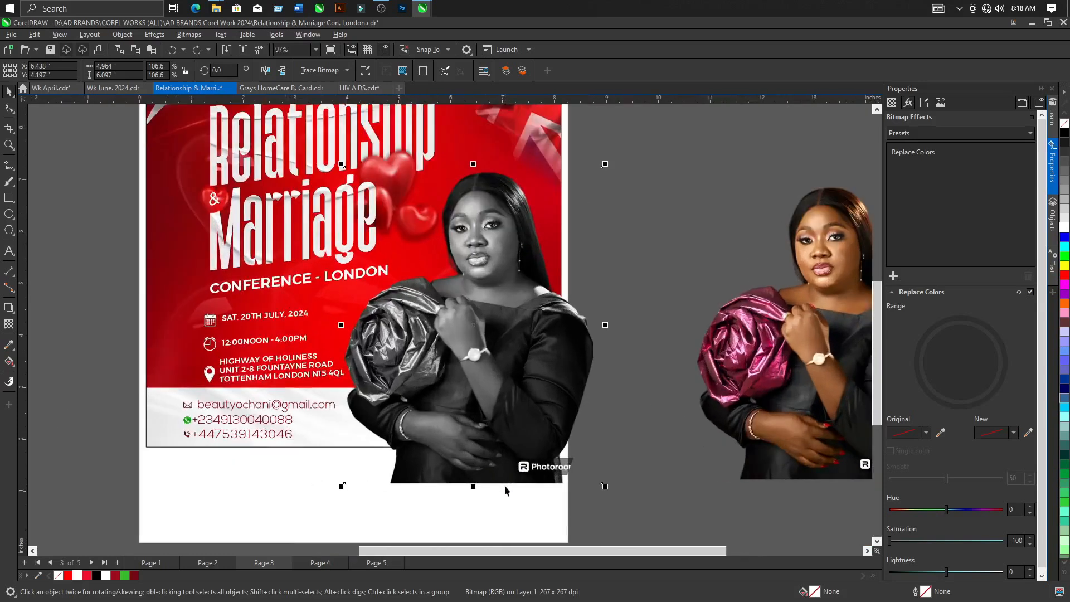
key("Delete")
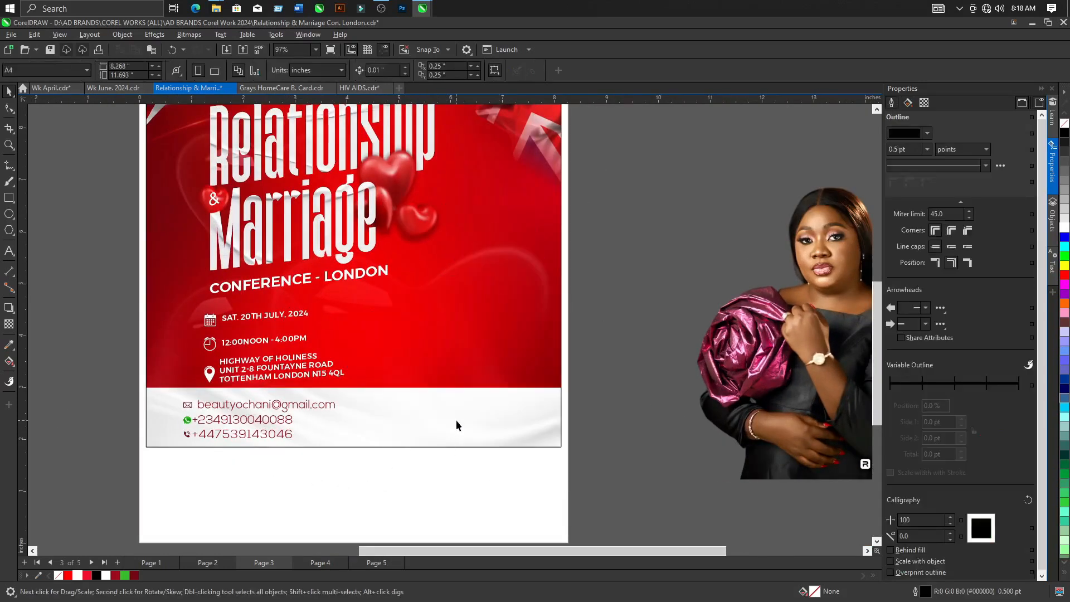
double_click(457, 370)
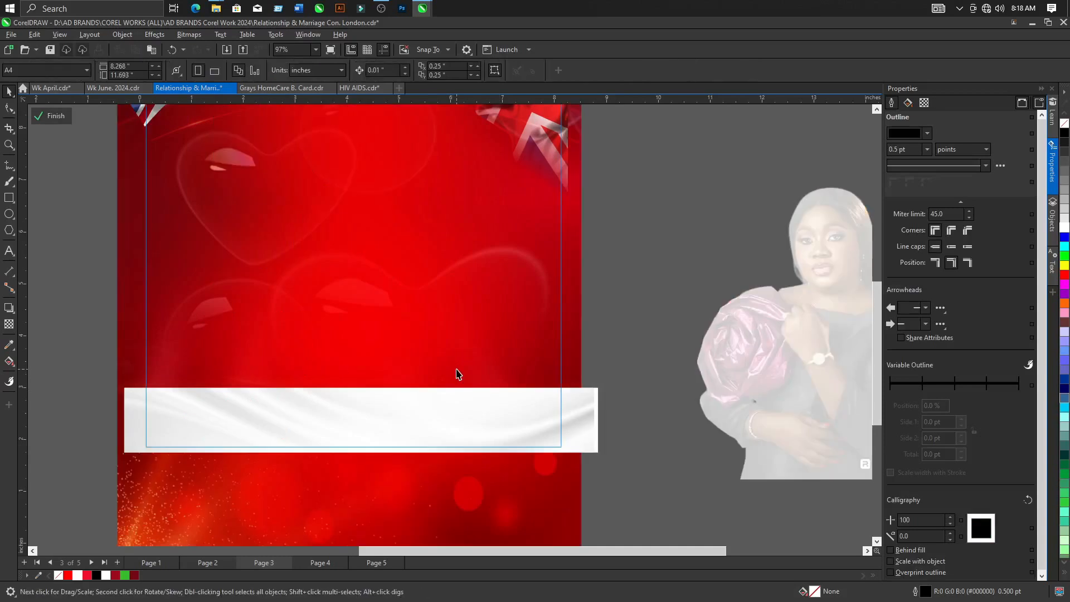
key("ctrl+z")
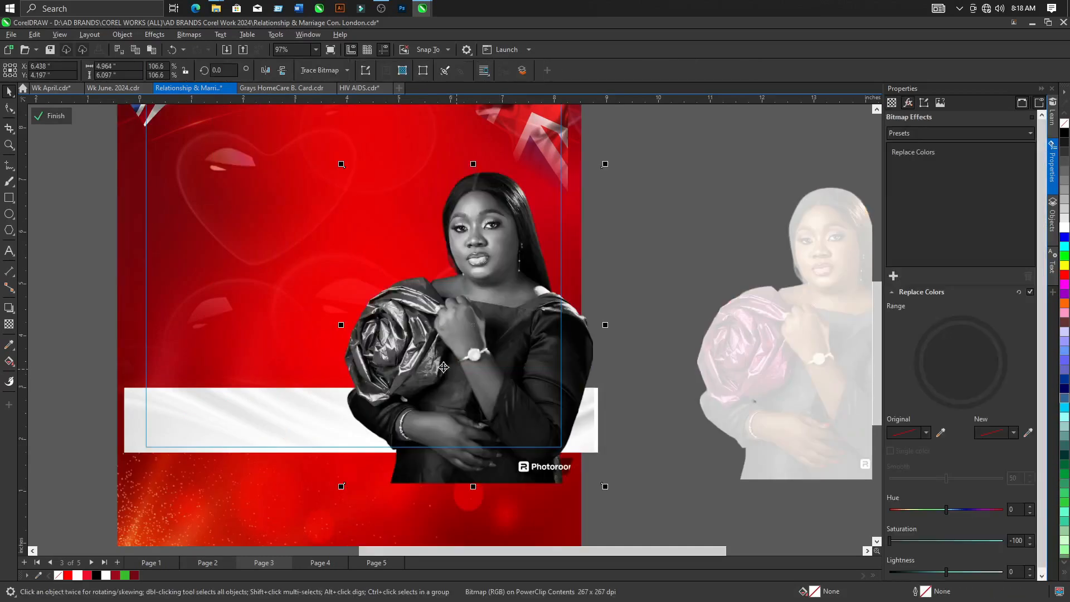
left_click(55, 116)
scroll(340, 295, "down", 2)
left_click(519, 284)
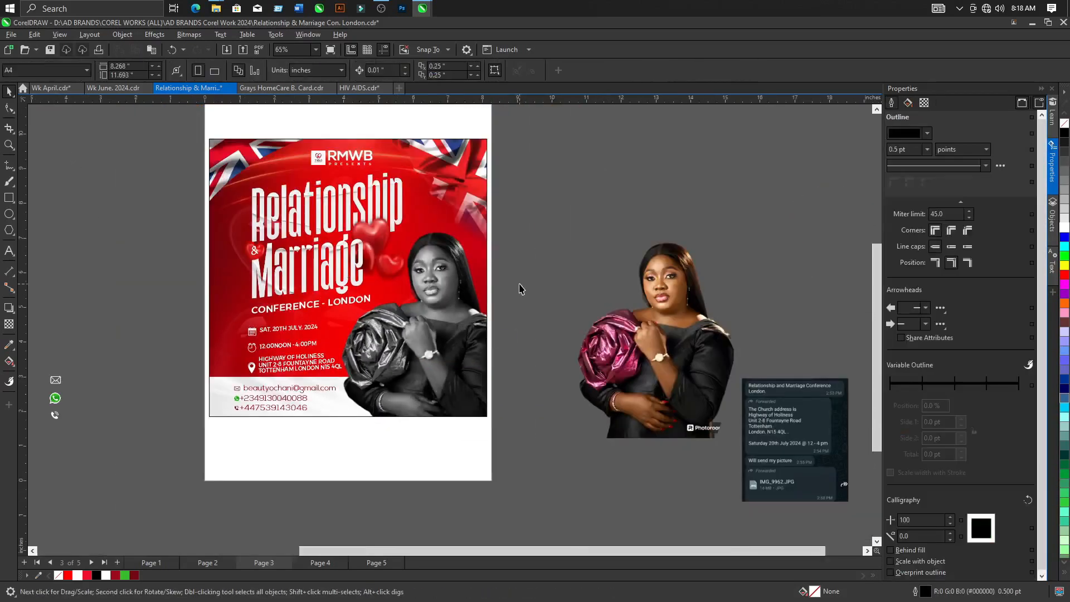
Select the CONFERENCE - LONDON line with the date, time and venue details and their icons, and move them up and to the left.
scroll(522, 344, "down", 1)
scroll(337, 226, "up", 2)
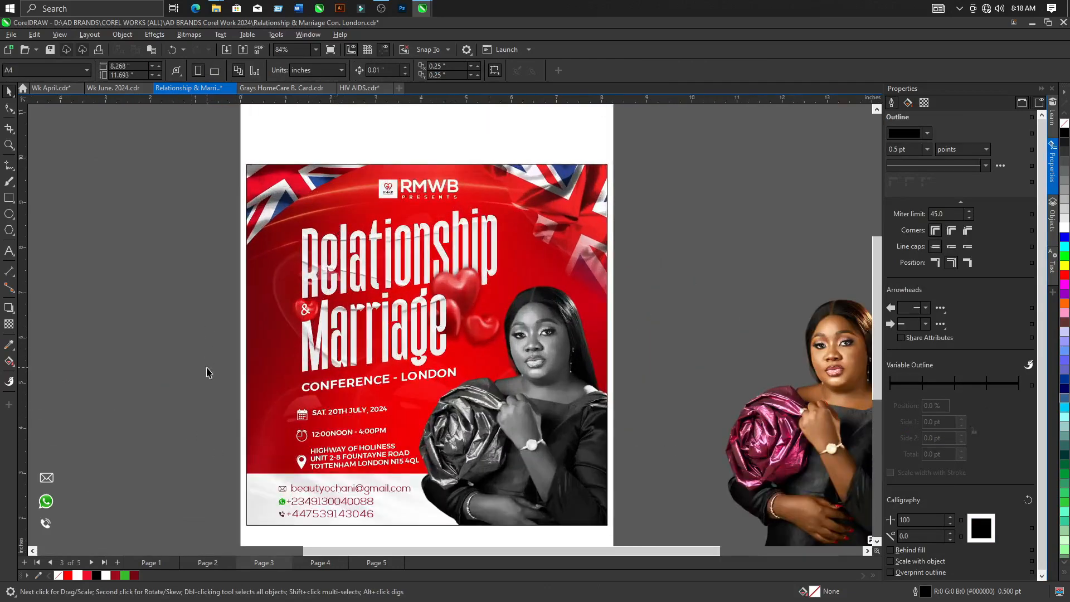
left_click_drag(199, 370, 454, 485)
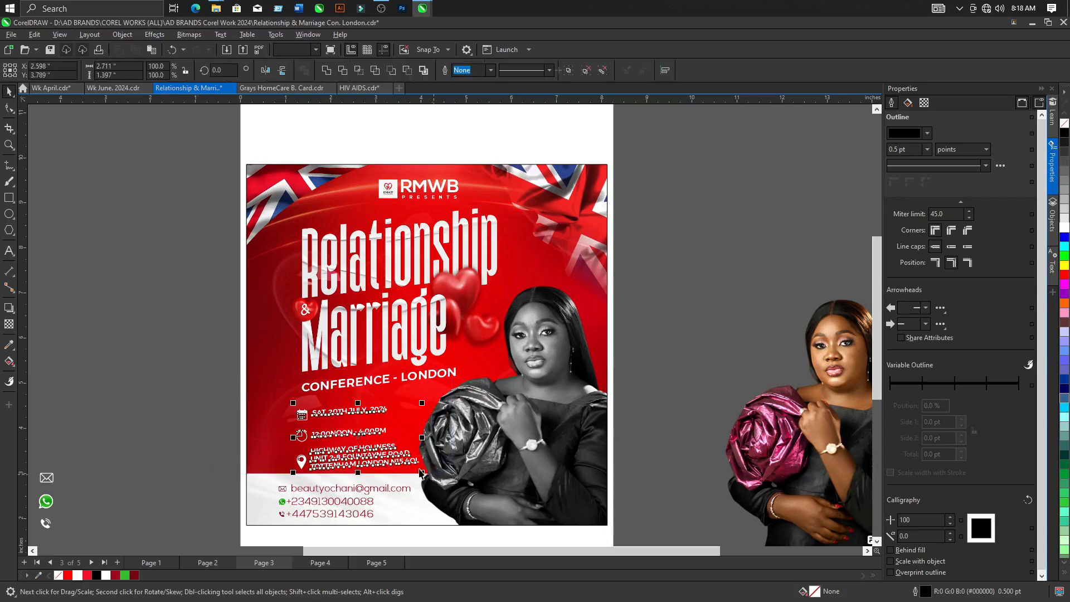
scroll(415, 467, "up", 2)
left_click_drag(115, 309, 491, 467)
left_click_drag(368, 470, 340, 442)
scroll(340, 442, "down", 3)
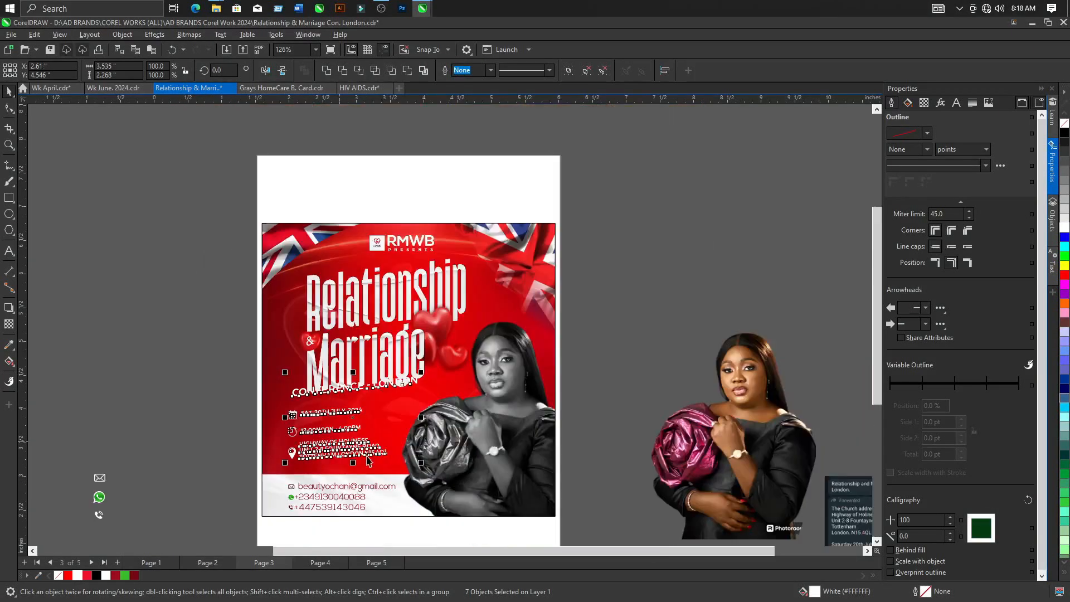
Select the Relationship & Marriage title with its hearts and move it up and left, aligned above the CONFERENCE - LONDON line.
left_click_drag(204, 249, 536, 397)
scroll(401, 338, "up", 3)
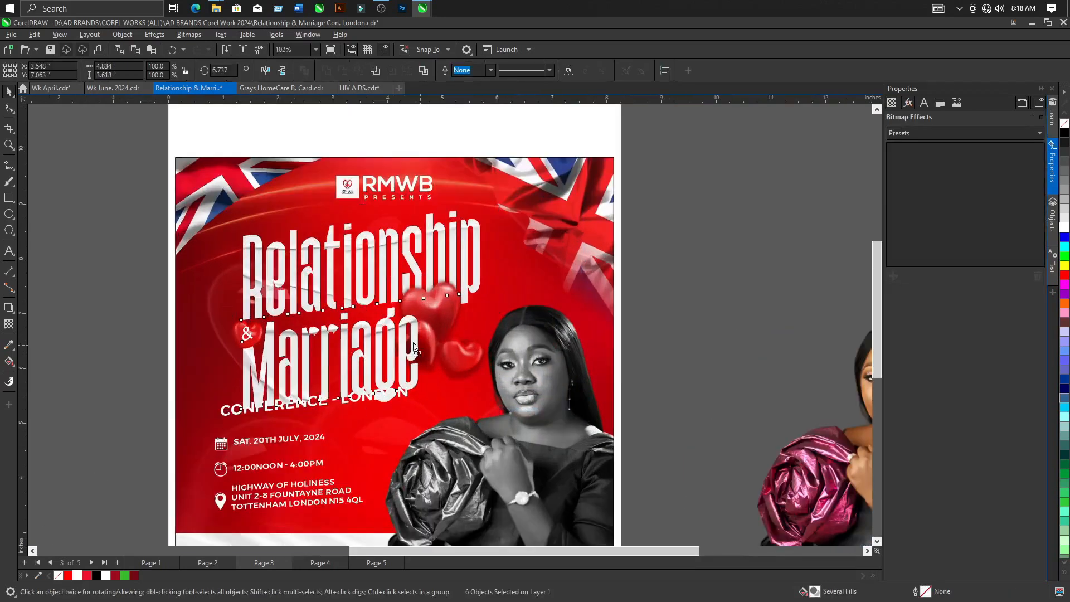
left_click_drag(401, 338, 398, 327)
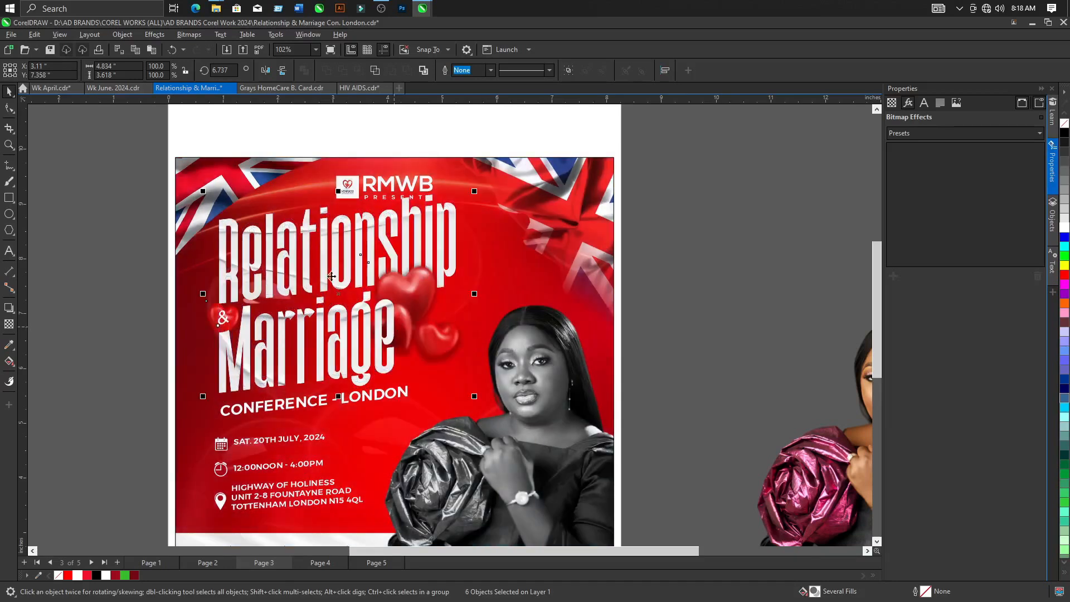
Select the RMWB PRESENTS logo and text, move them slightly up from the title, and group them.
scroll(321, 270, "down", 2)
left_click(148, 227)
left_click(363, 223)
left_click(561, 174)
left_click_drag(561, 173, 321, 235)
scroll(335, 226, "up", 2)
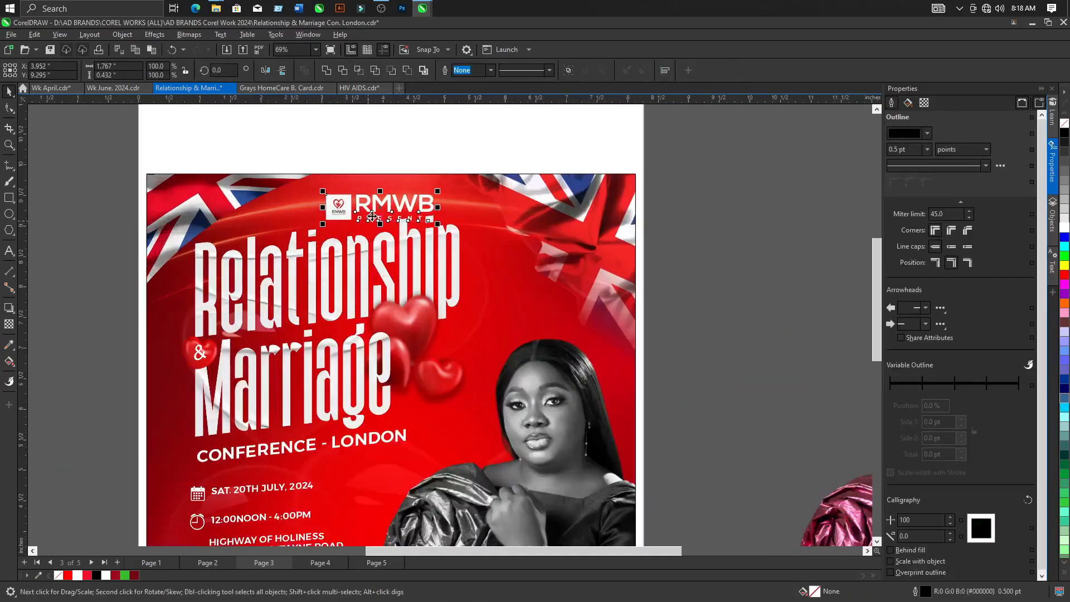
left_click_drag(382, 210, 381, 201)
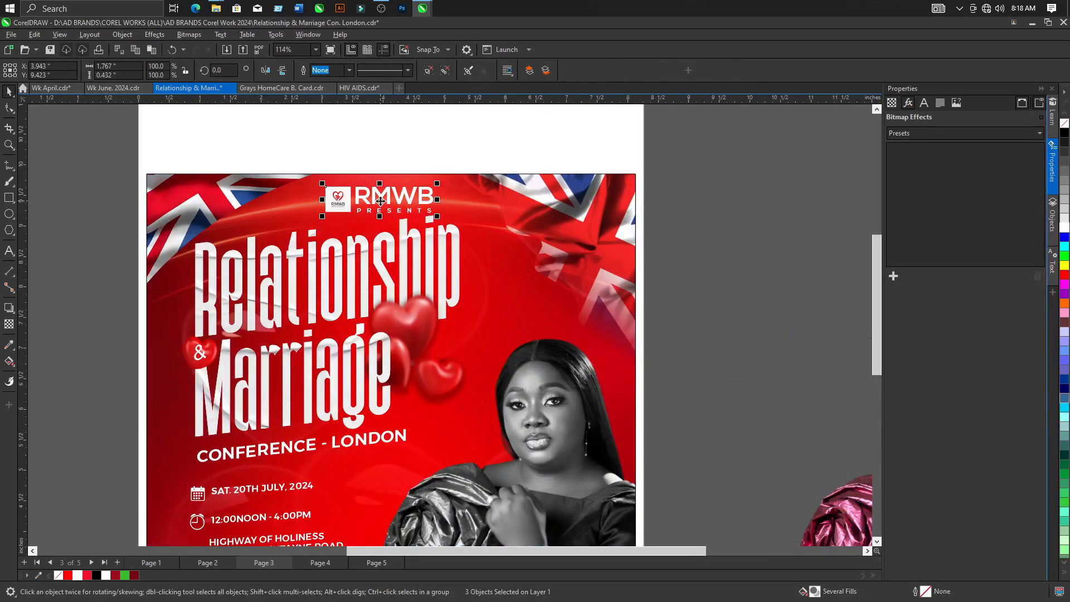
Select the logo, title, hearts, conference line and event details together and shift them slightly down as one block.
scroll(381, 202, "down", 3)
left_click_drag(202, 209, 441, 343)
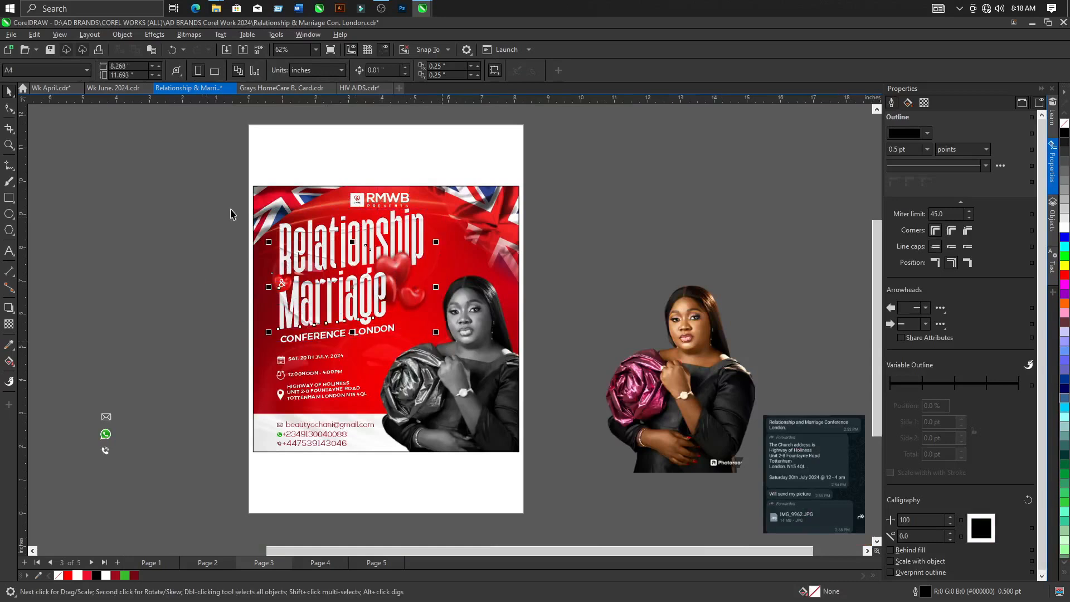
left_click_drag(225, 194, 484, 406)
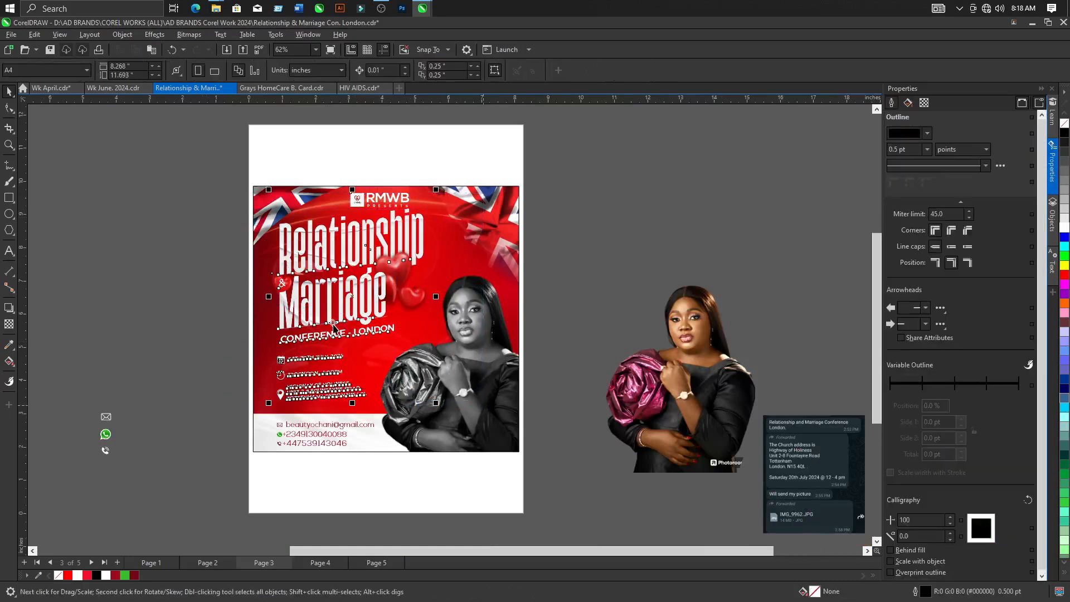
scroll(333, 325, "up", 2)
left_click_drag(346, 295, 347, 298)
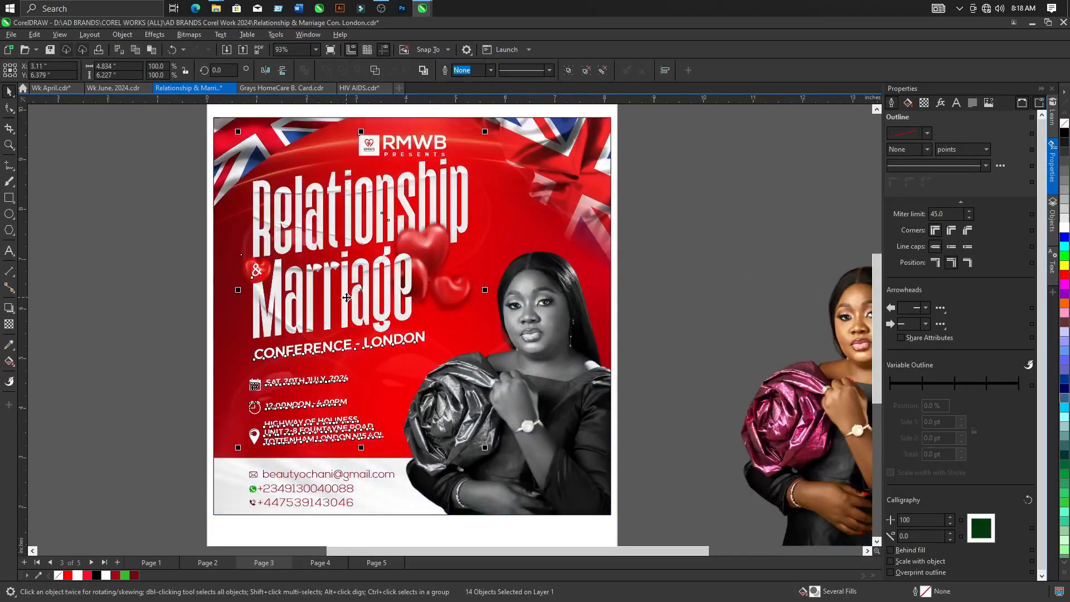
scroll(298, 358, "down", 1)
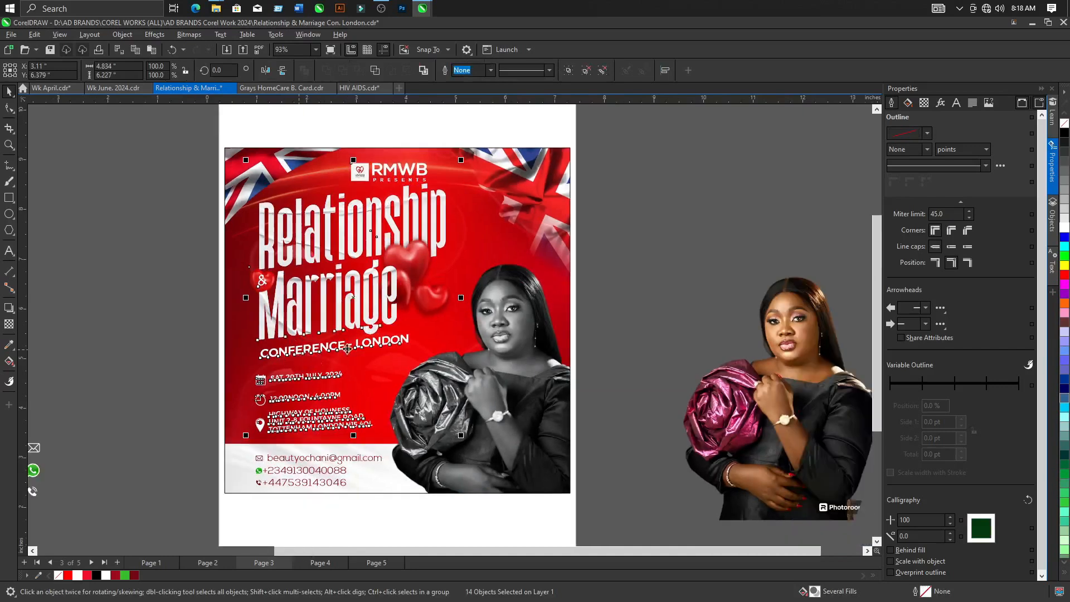
Select the RMWB PRESENTS logo group alone and nudge it back up, widening the gap above the title.
left_click_drag(556, 162, 318, 240)
scroll(317, 240, "up", 1)
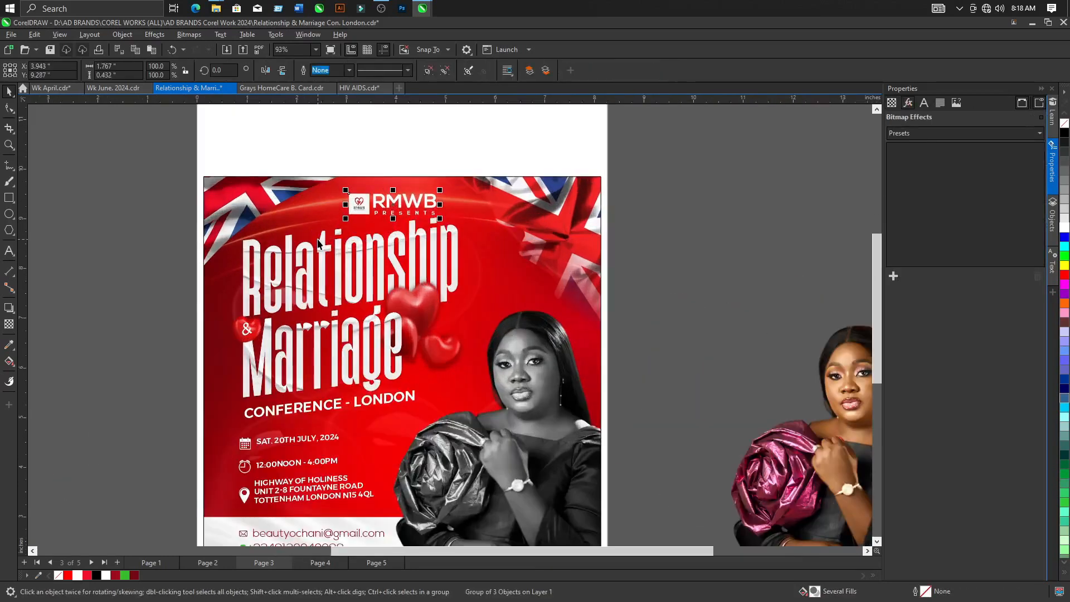
left_click(208, 519)
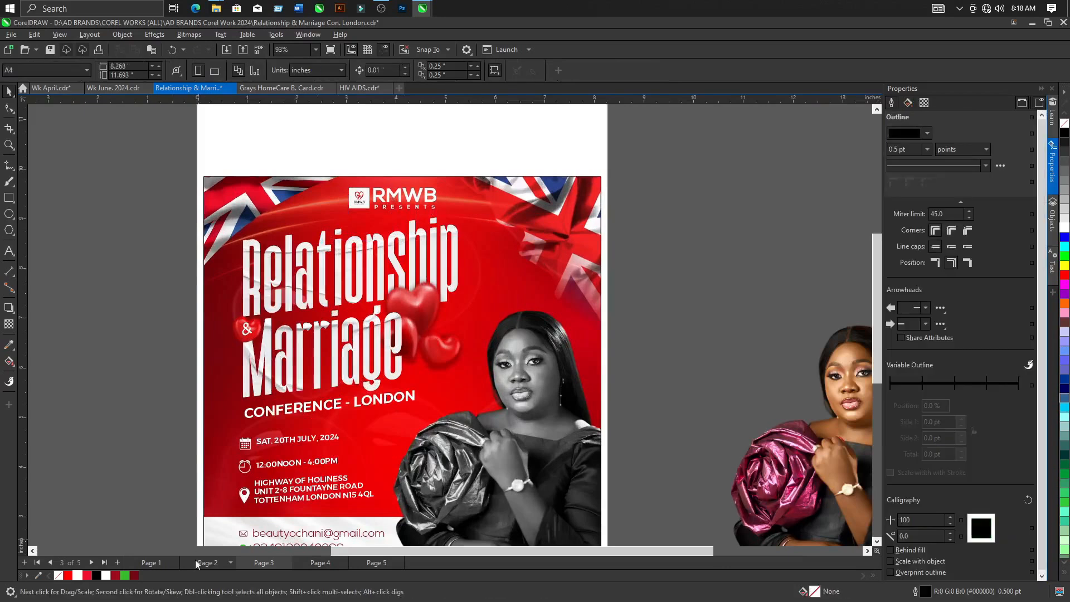
Copy the "With" line and the guest's name from inside the finished flyer's PowerClip on Page 2 and return to Page 3.
left_click(207, 562)
left_click(499, 538)
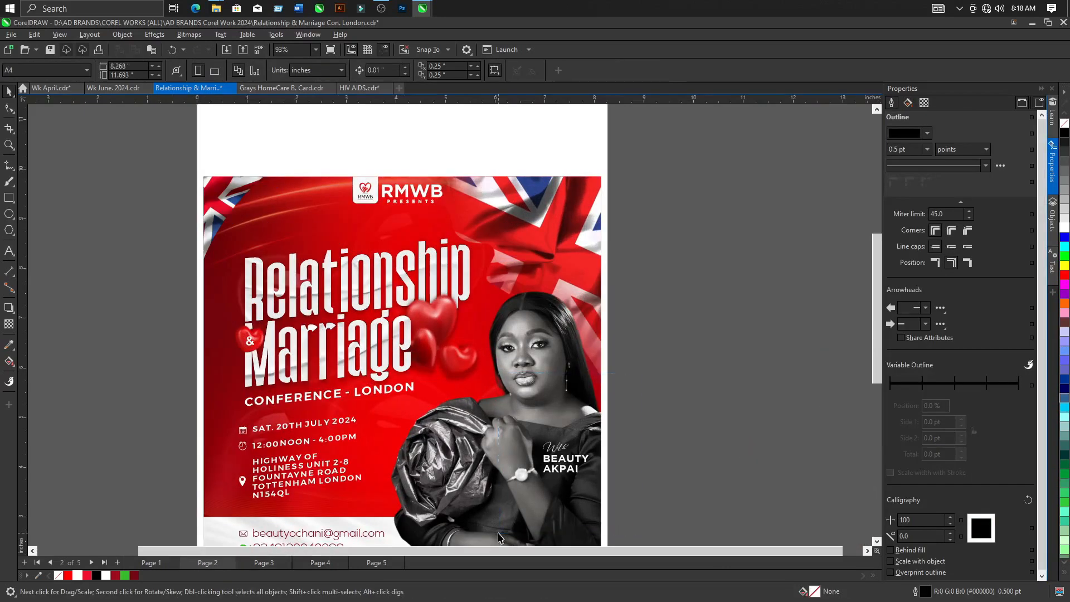
double_click(543, 490)
left_click_drag(701, 357, 468, 513)
left_click(55, 117)
left_click(260, 562)
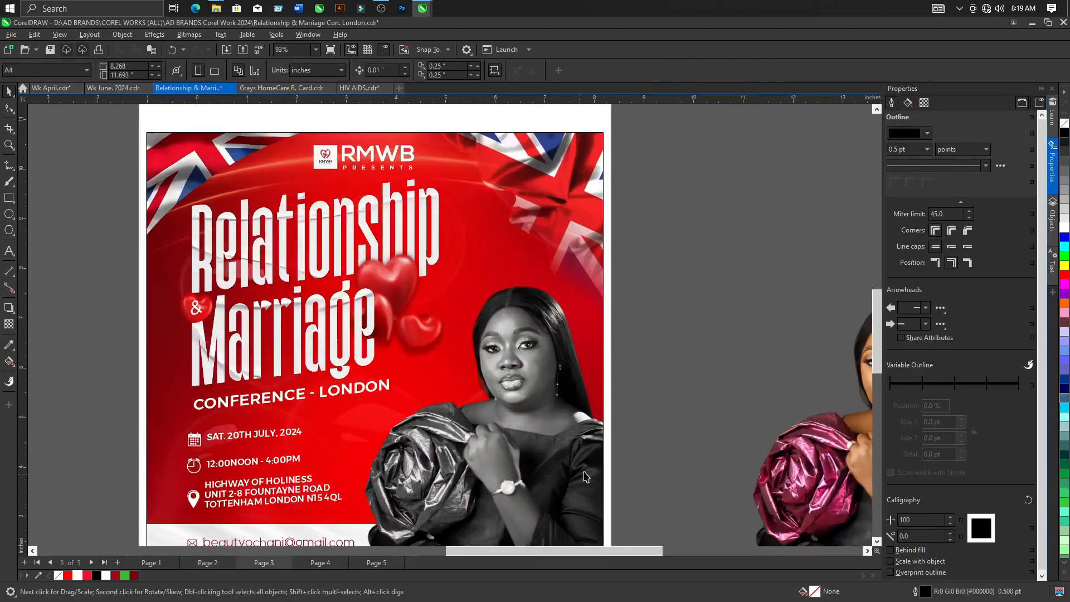
Paste the "With" line and guest name on Page 3 and place them over the dark sleeve in the greyscale photo.
scroll(584, 472, "up", 3)
key("ctrl+v")
scroll(543, 446, "up", 2)
left_click_drag(542, 469, 529, 489)
scroll(457, 308, "down", 4)
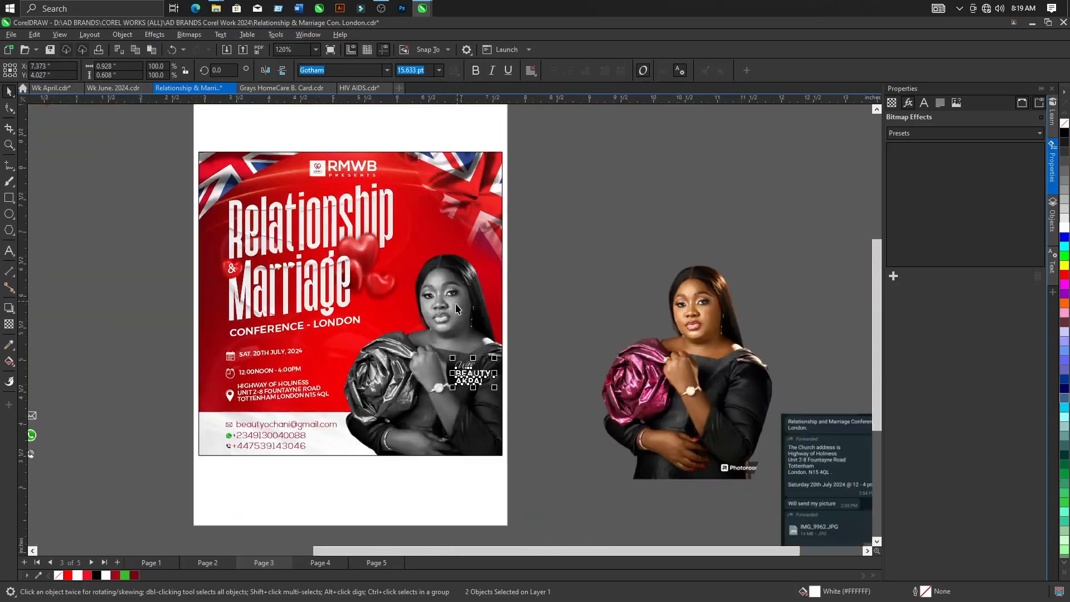
Inside the flyer background's PowerClip, move the greyscale photo up about 0.19 in and finish editing the clip contents.
double_click(417, 335)
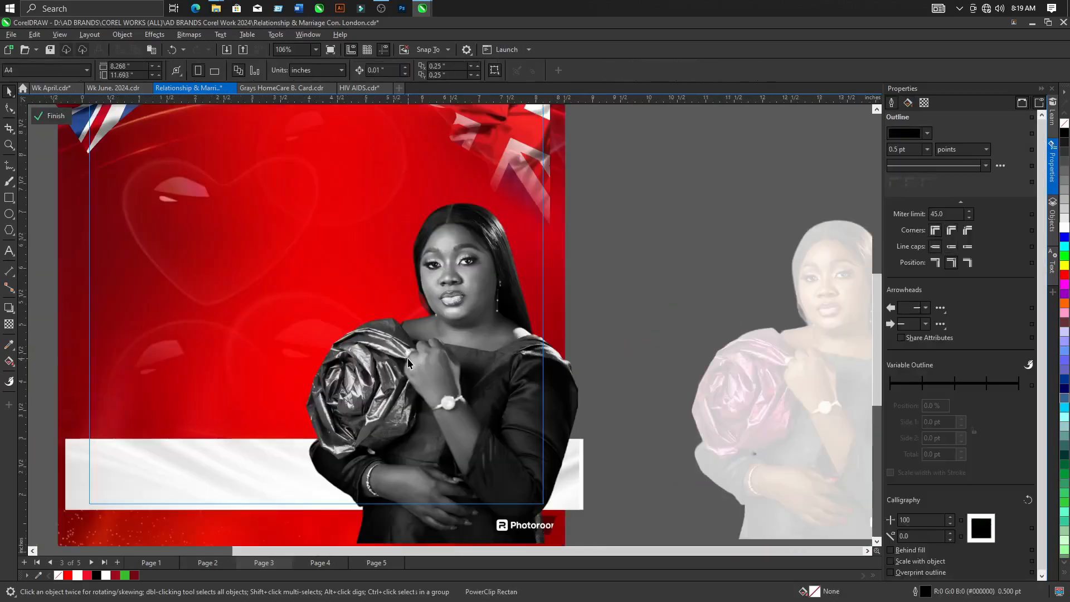
left_click(408, 359)
left_click_drag(415, 378, 414, 367)
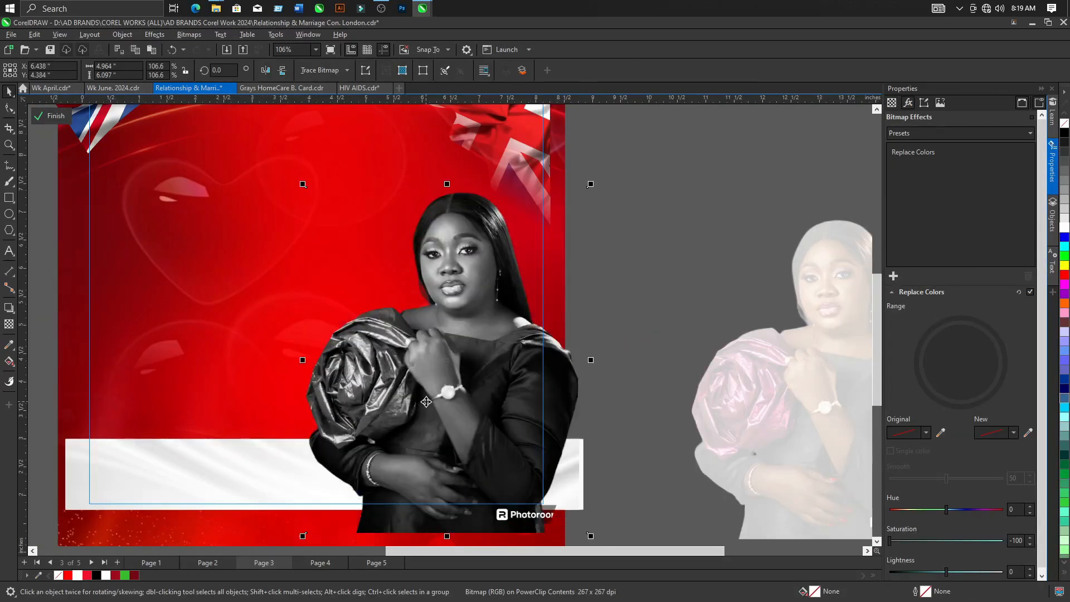
left_click(49, 116)
scroll(519, 395, "down", 2)
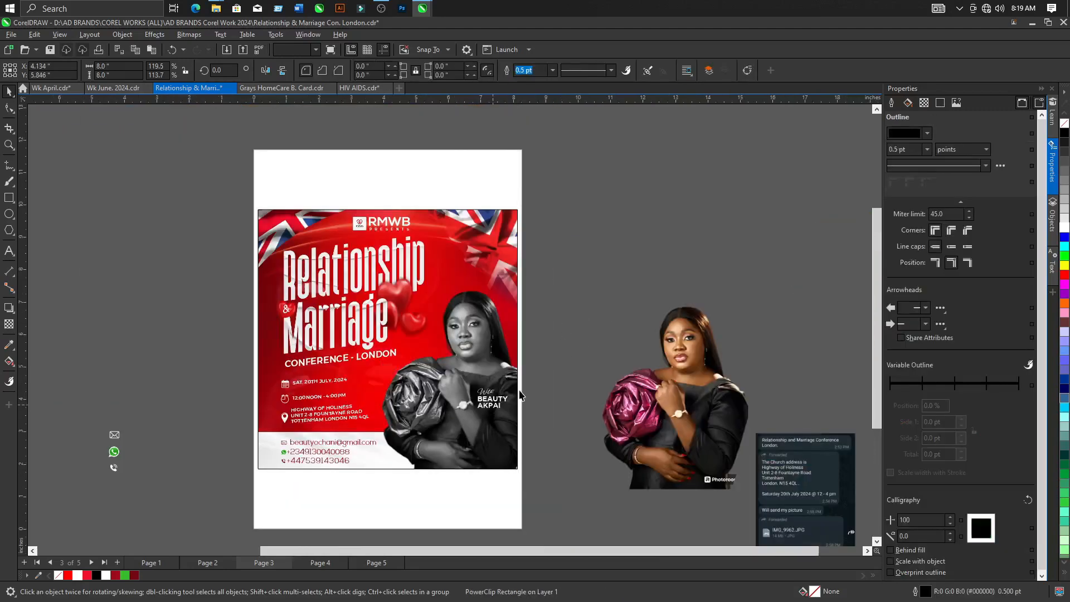
left_click(520, 395)
scroll(501, 371, "down", 2)
scroll(468, 352, "up", 2)
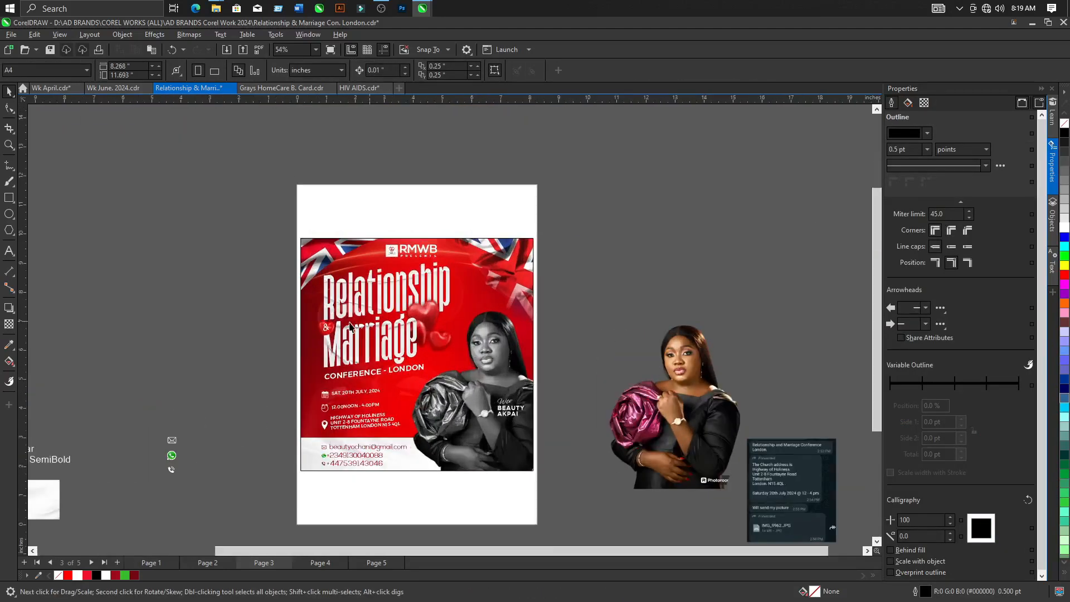
scroll(350, 326, "up", 1)
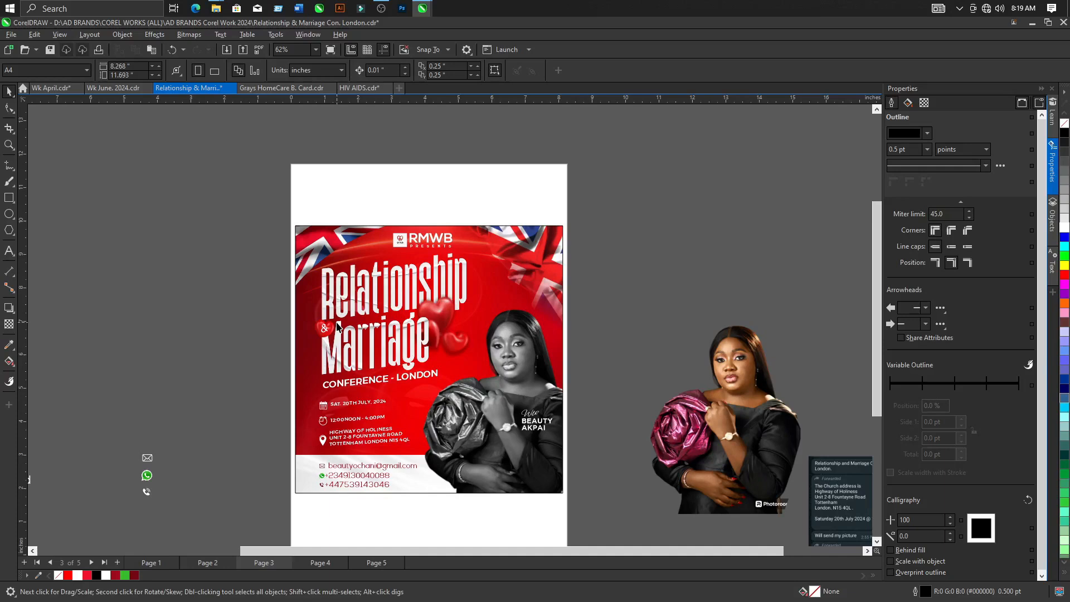
scroll(393, 387, "up", 1)
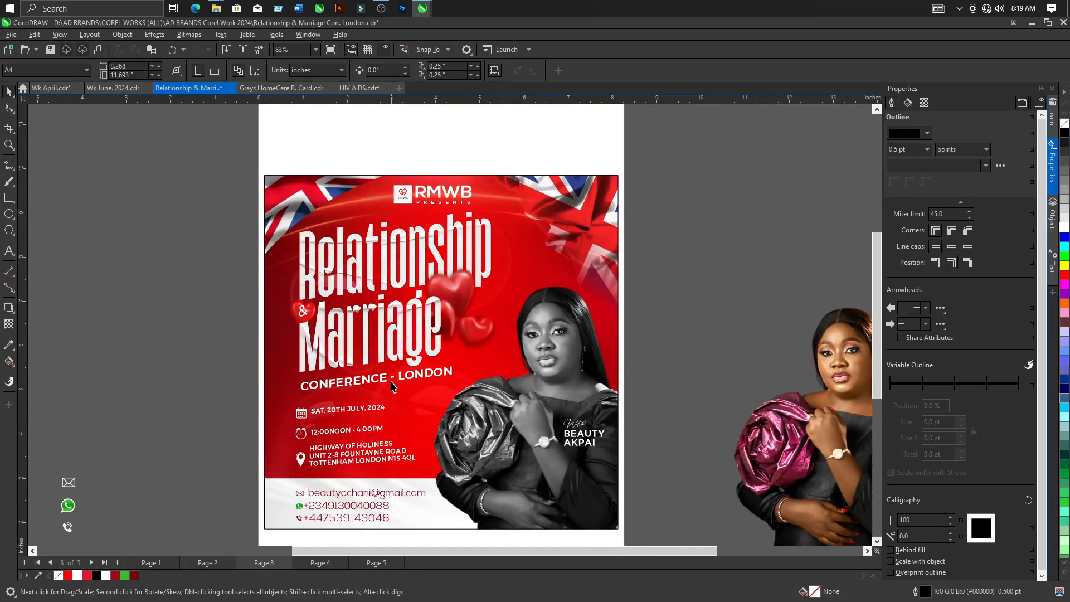